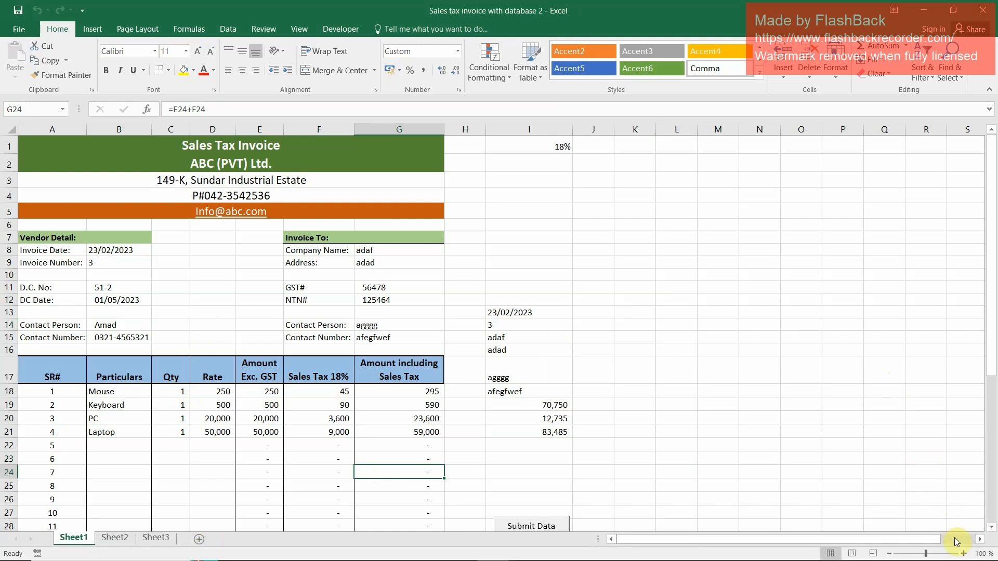
Examine the finished invoice on Sheet1 and its print preview, and view the invoice database table on Sheet2
left_click(963, 554)
left_click(963, 554)
left_click(964, 554)
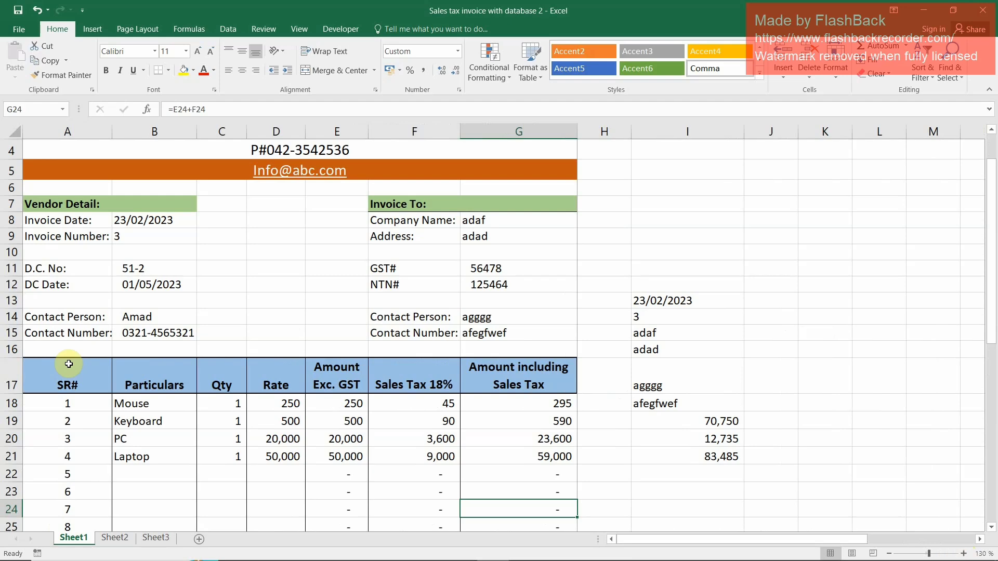
scroll(933, 294, "up", 1)
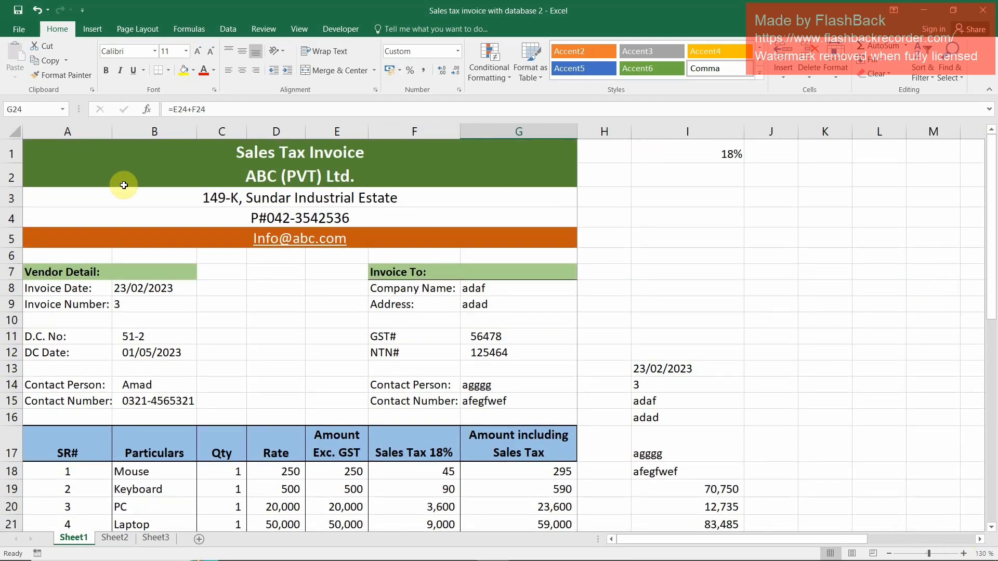
left_click(19, 30)
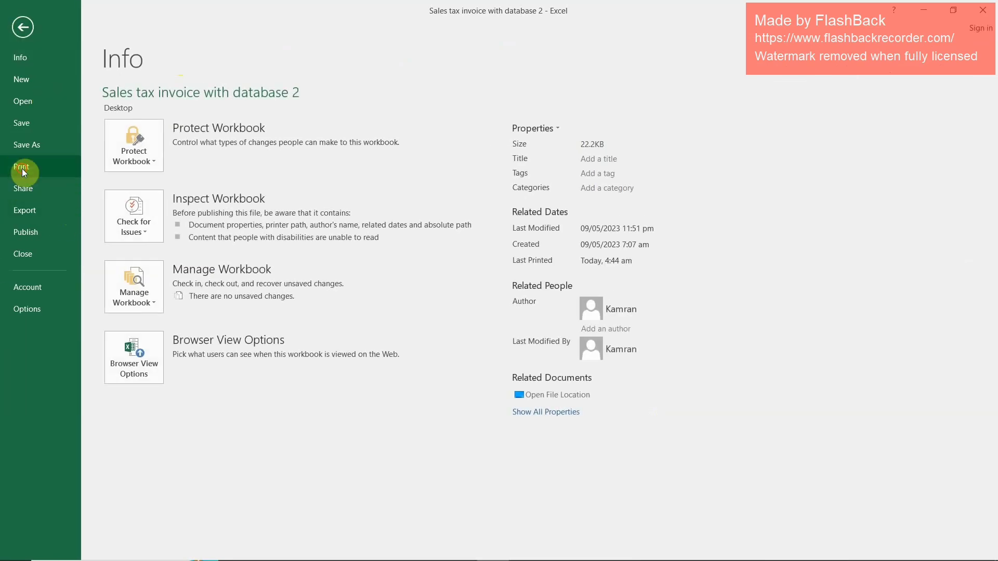
left_click(22, 168)
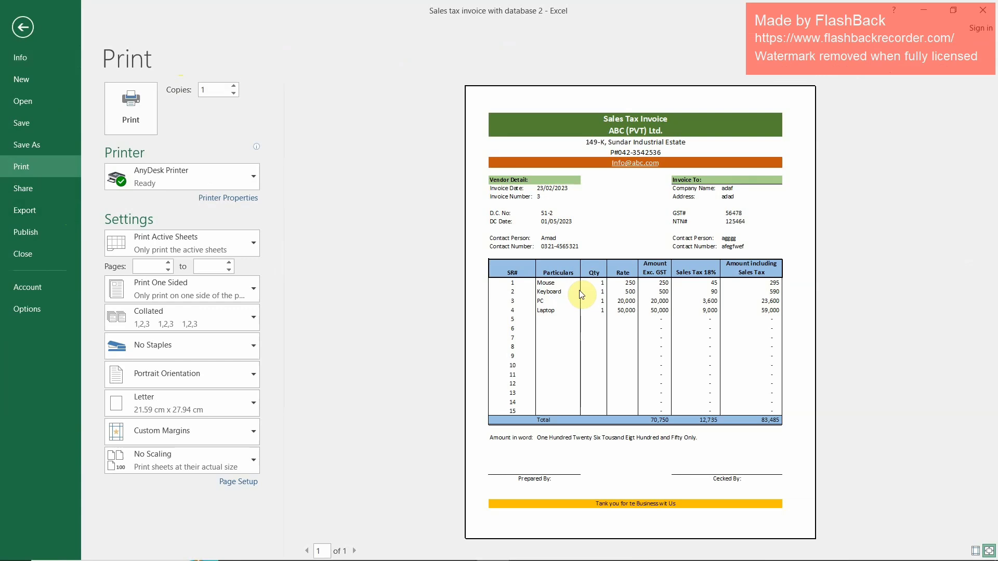
left_click(134, 124)
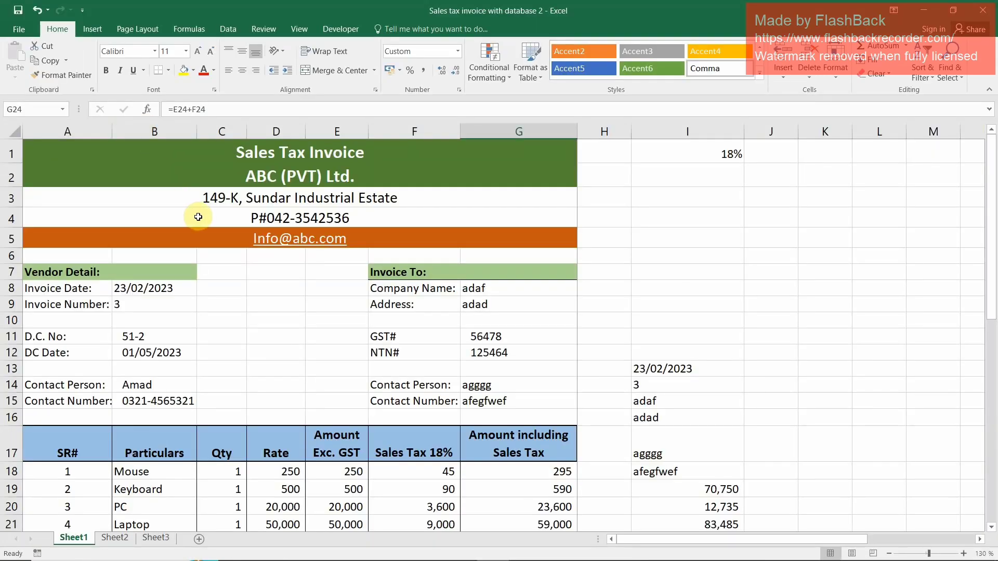
left_click(127, 538)
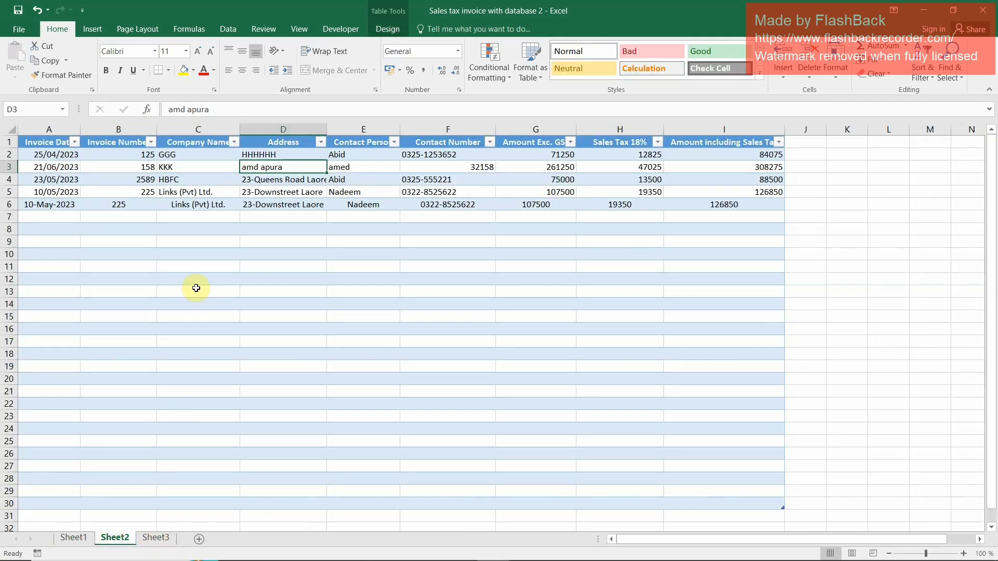
Enter the title Sales Tax Invoice in cell A1 of the empty Sheet3
left_click(164, 540)
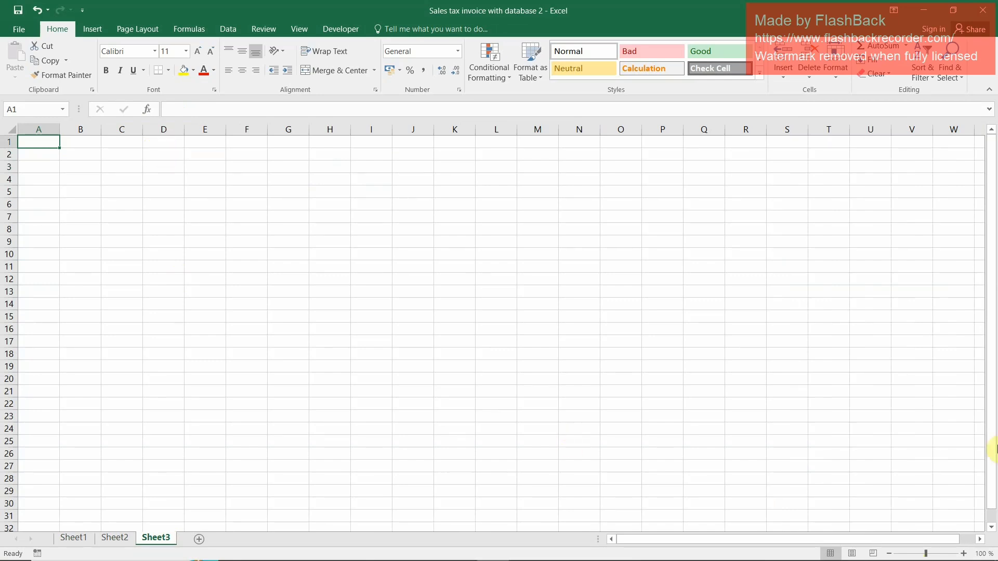
mouse_move(963, 558)
left_click(962, 554)
left_click(962, 554)
left_click(963, 554)
left_click(963, 555)
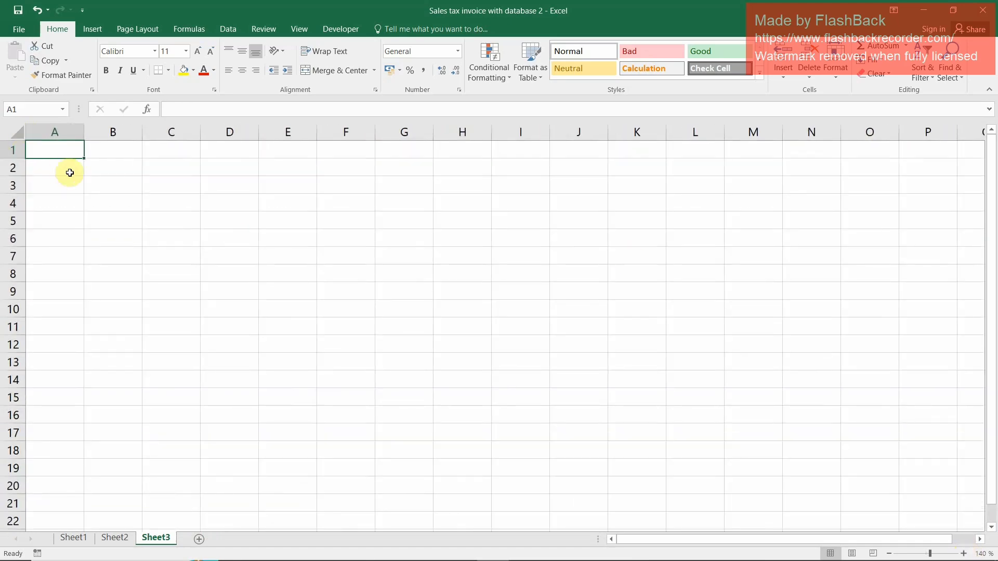
type("Sale")
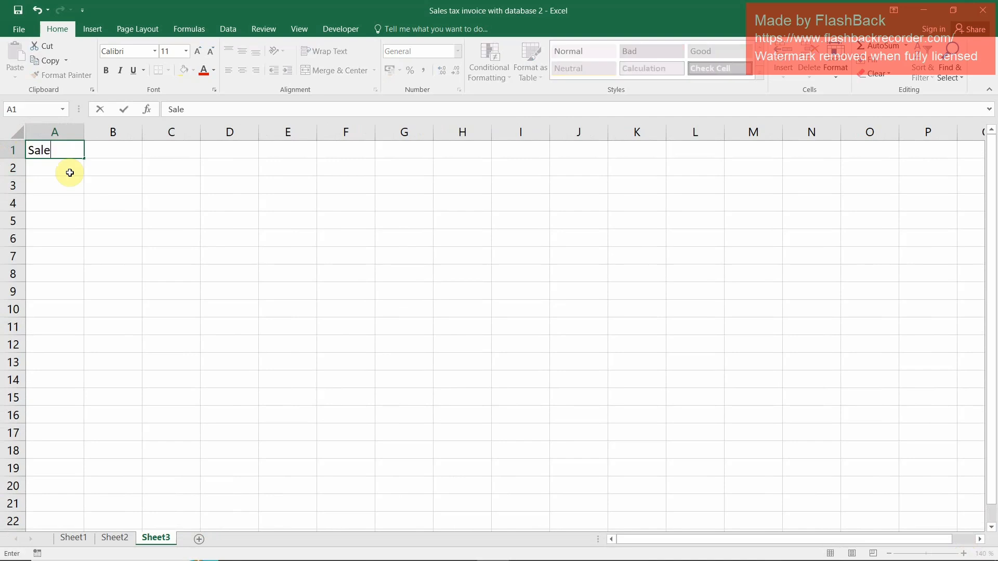
type("s Tax Invoice")
key("Return")
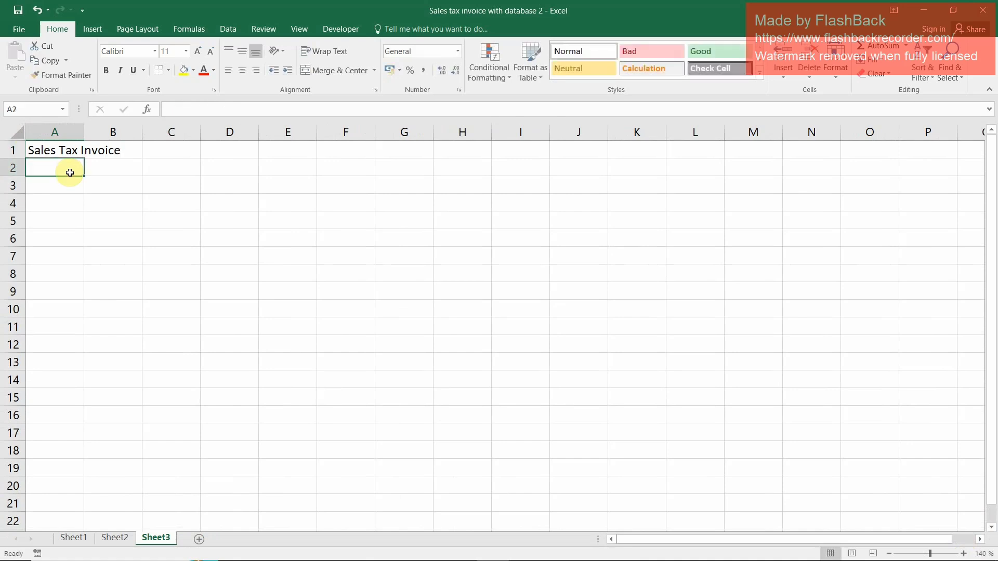
Enter the company name ABC (Pvt) Ltd. in cell A2, under the title
type("ABC (")
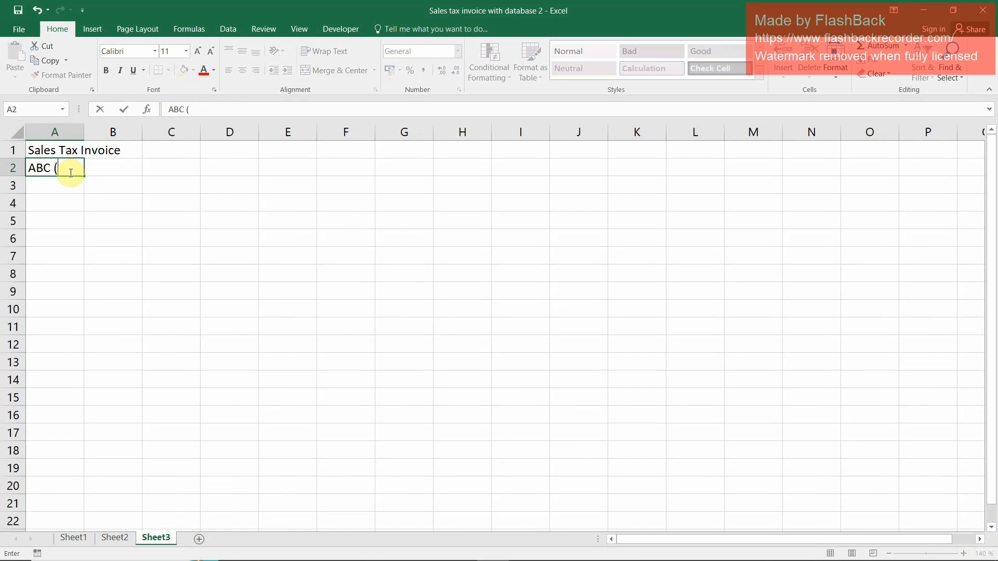
type("Pvt) Ltd.")
key("Return")
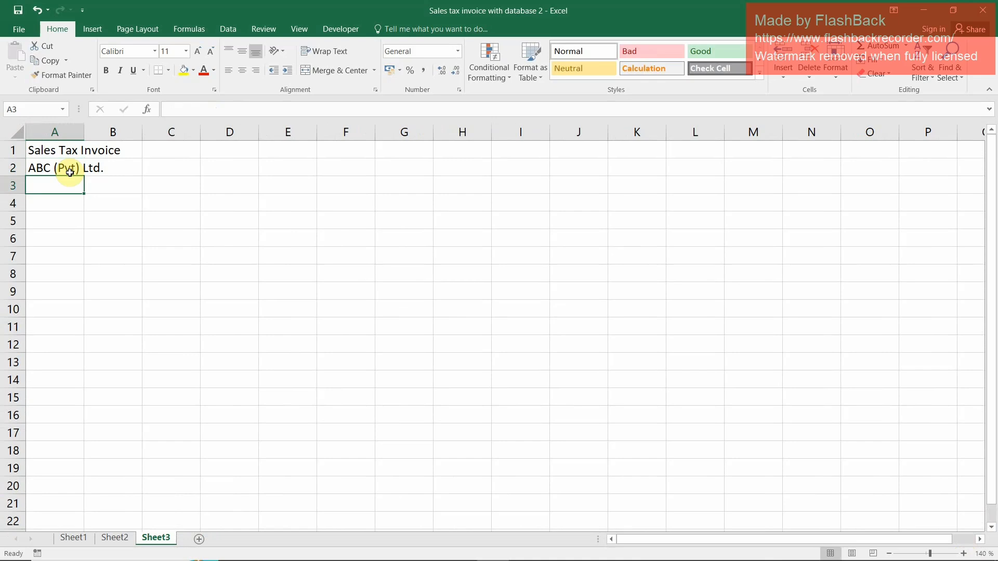
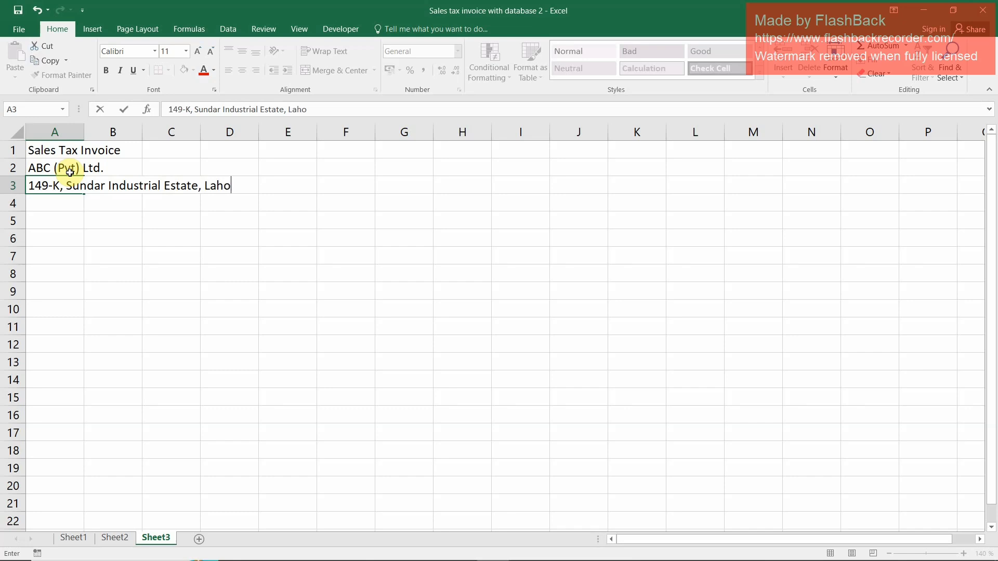
Enter the company's street address, including the estate and city, in cell A3
key("Return")
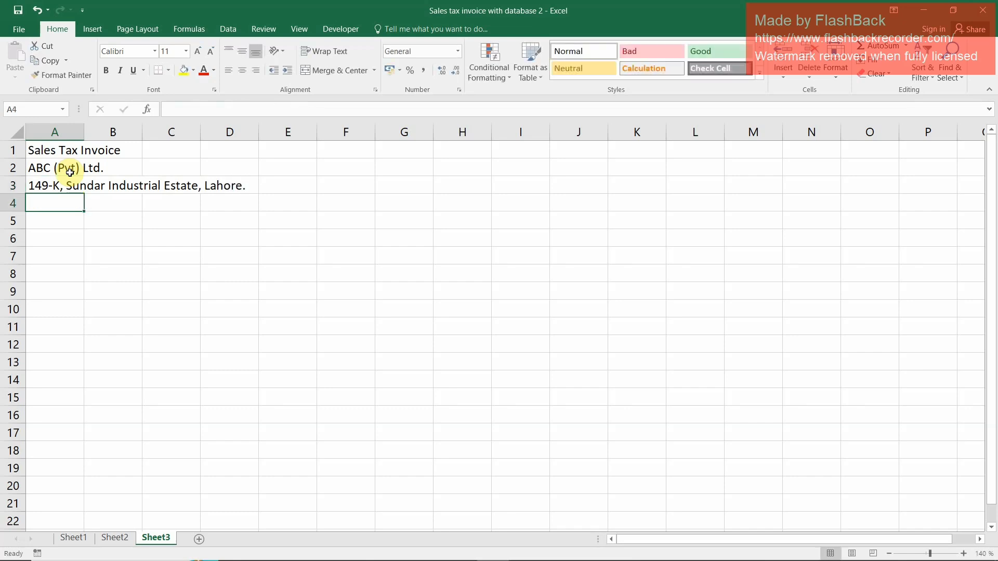
Enter the company's phone number with the prefix PH# in cell A4
type("PH")
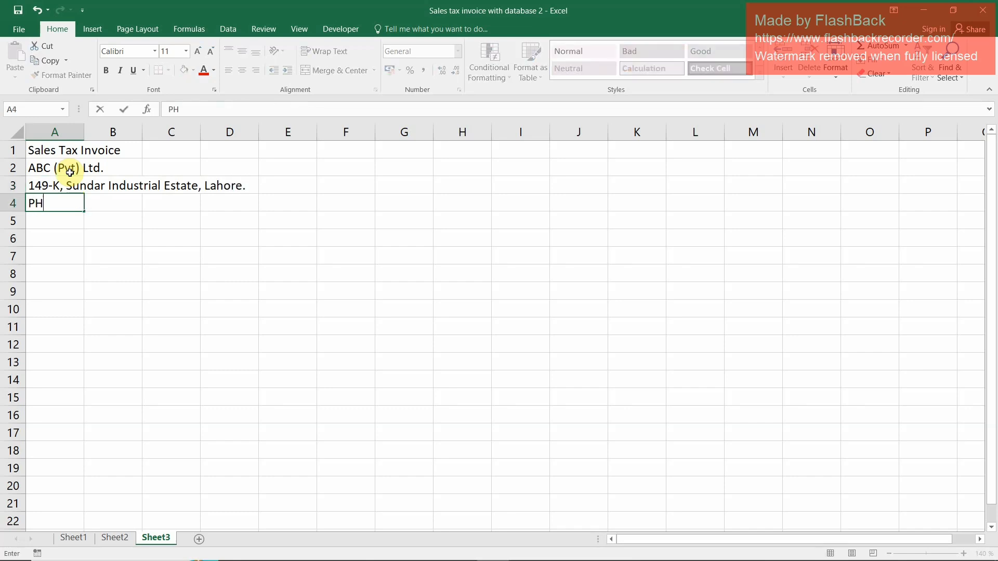
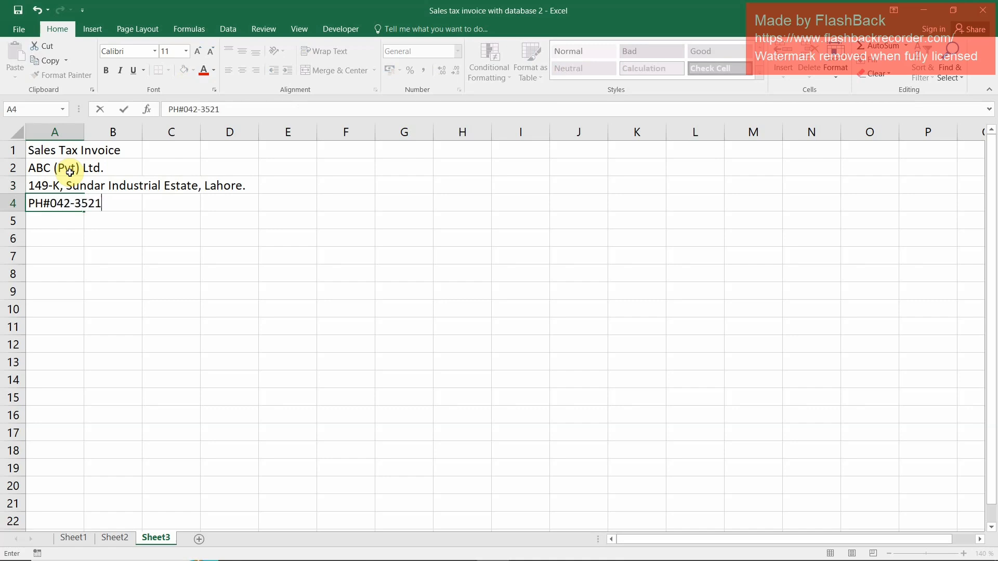
key("Return")
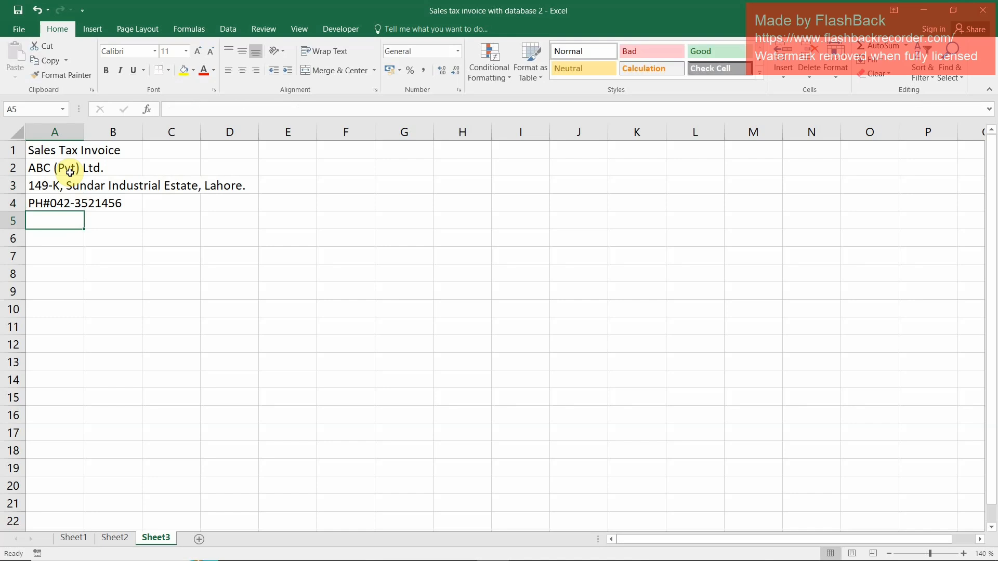
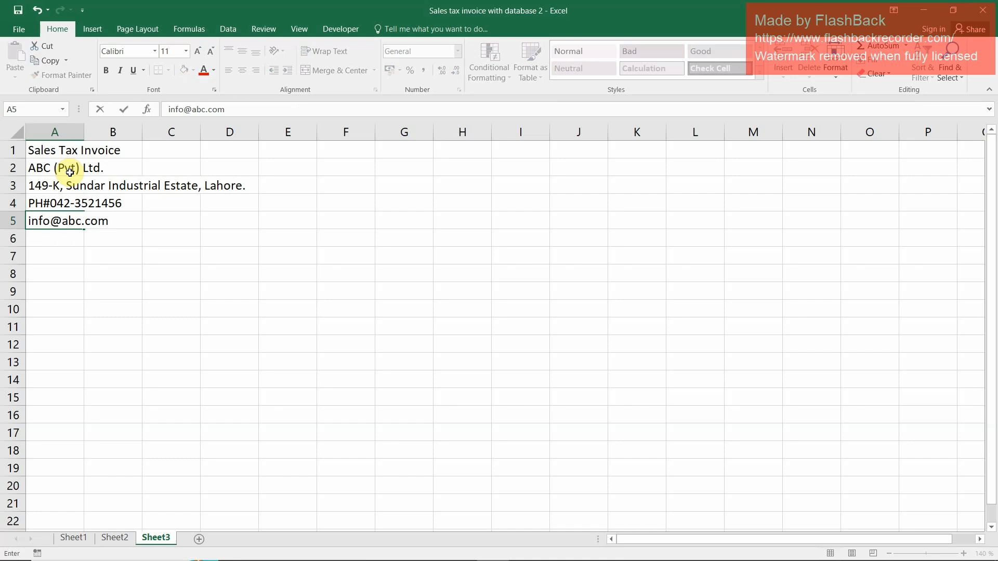
Enter the company's contact e-mail address in cell A5
key("Return")
Move to cell A7 and preview Sheet3's printout to check where the page boundary falls in the grid
key("Up")
key("Up")
key("Up")
key("Up")
key("Up")
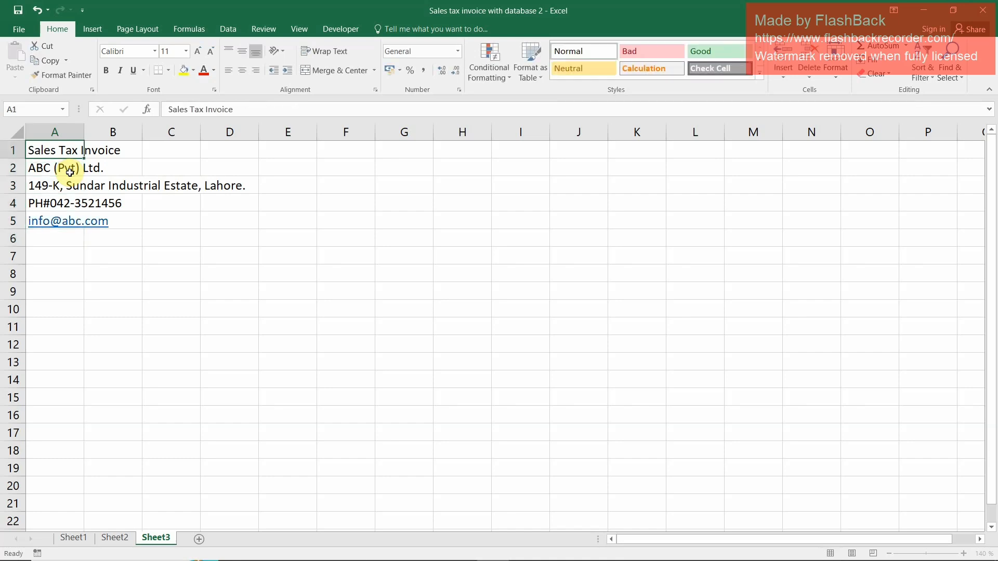
key("Down")
key("Down")
key("Down")
key("Down")
key("Down")
key("Down")
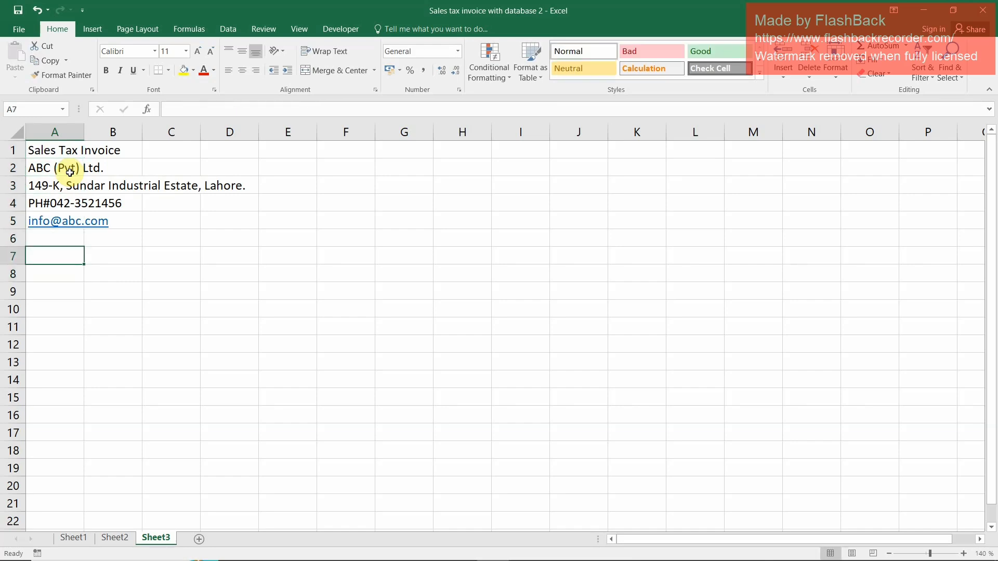
key("ctrl+p")
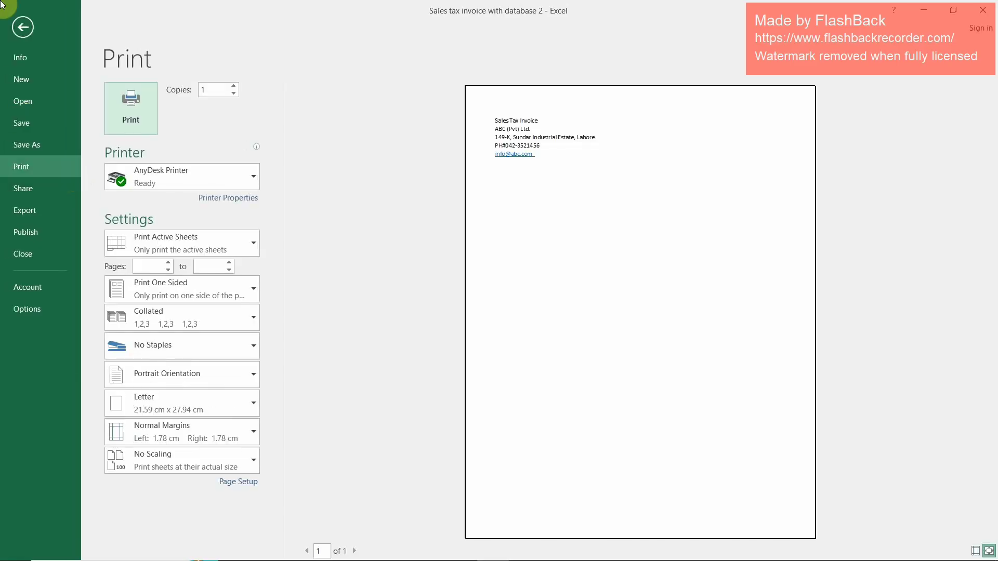
key("Escape")
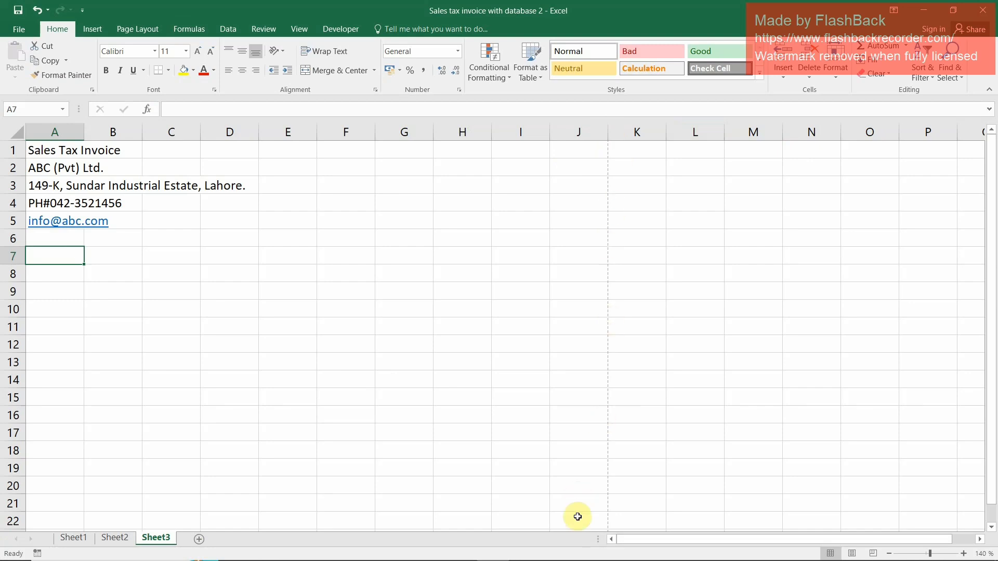
scroll(546, 414, "down", 4)
scroll(553, 419, "down", 6)
scroll(557, 424, "up", 3)
scroll(547, 455, "up", 7)
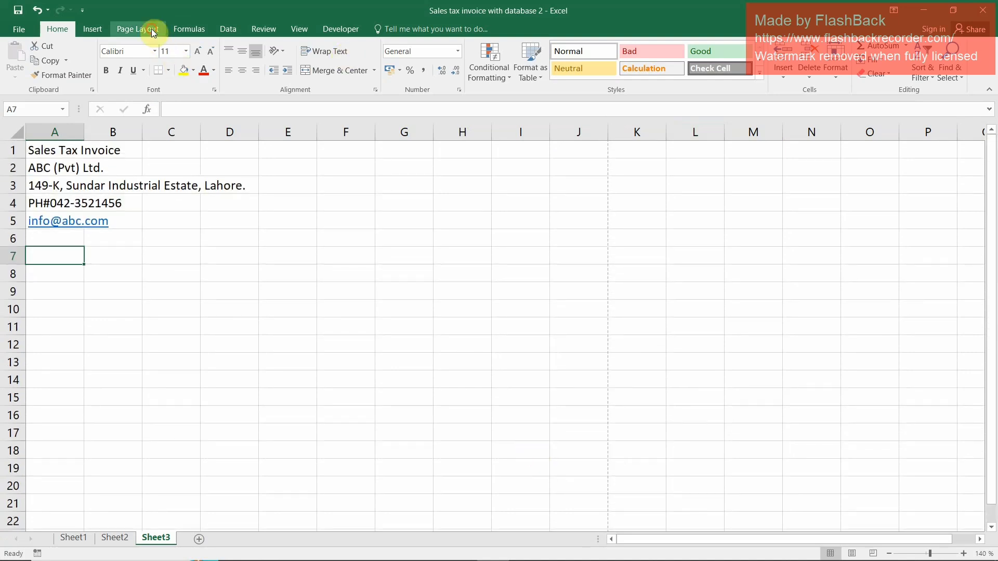
View the paper sizes available for the sheet without choosing another one
left_click(151, 29)
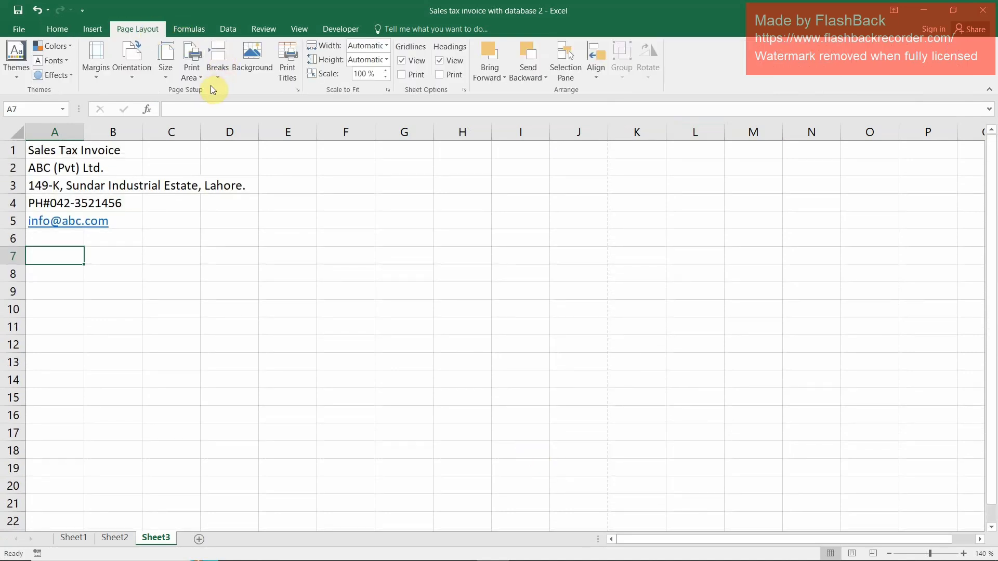
left_click(165, 78)
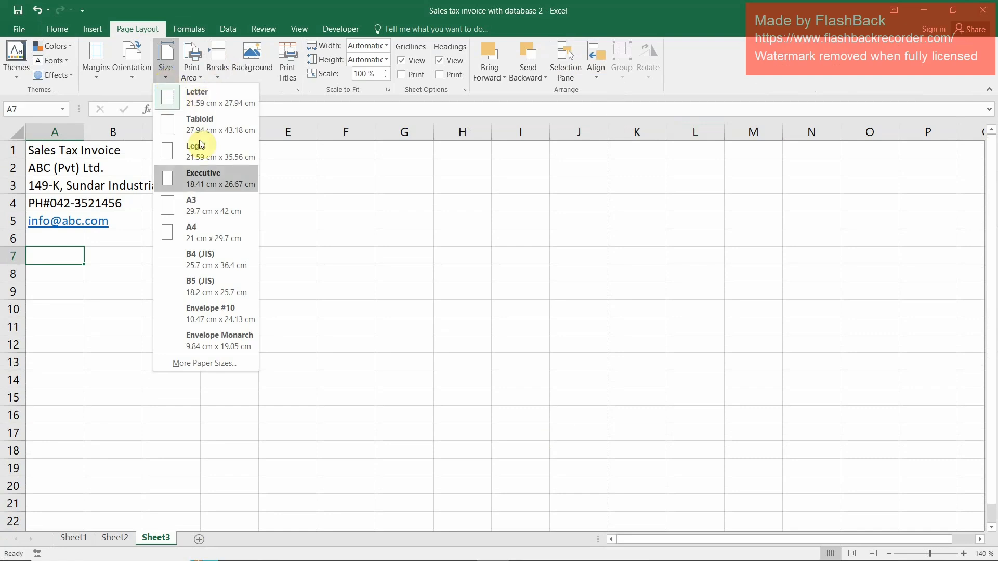
left_click(384, 215)
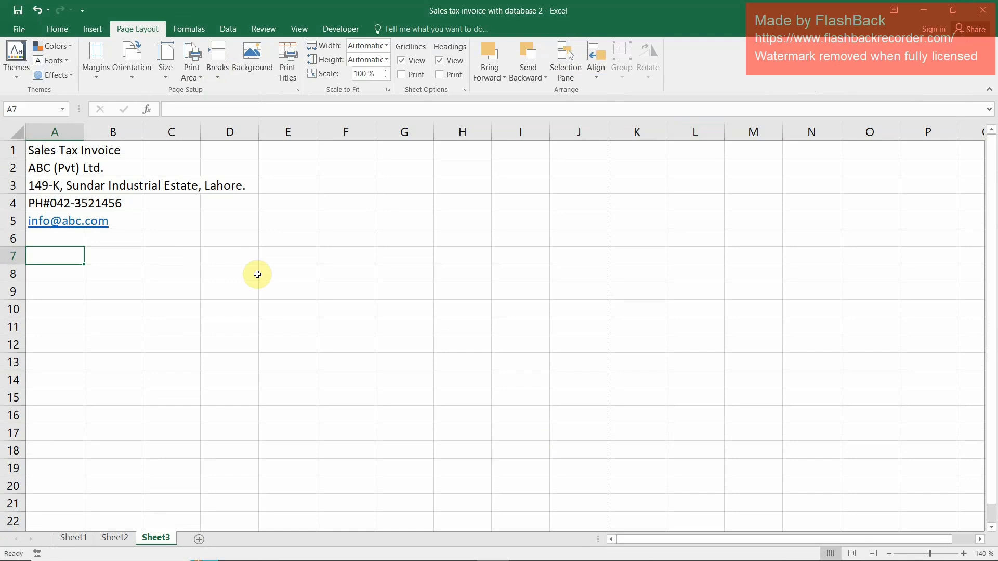
Enter the section heading "Vendor Detail:" in cell A7, including the closing colon
type("Ved")
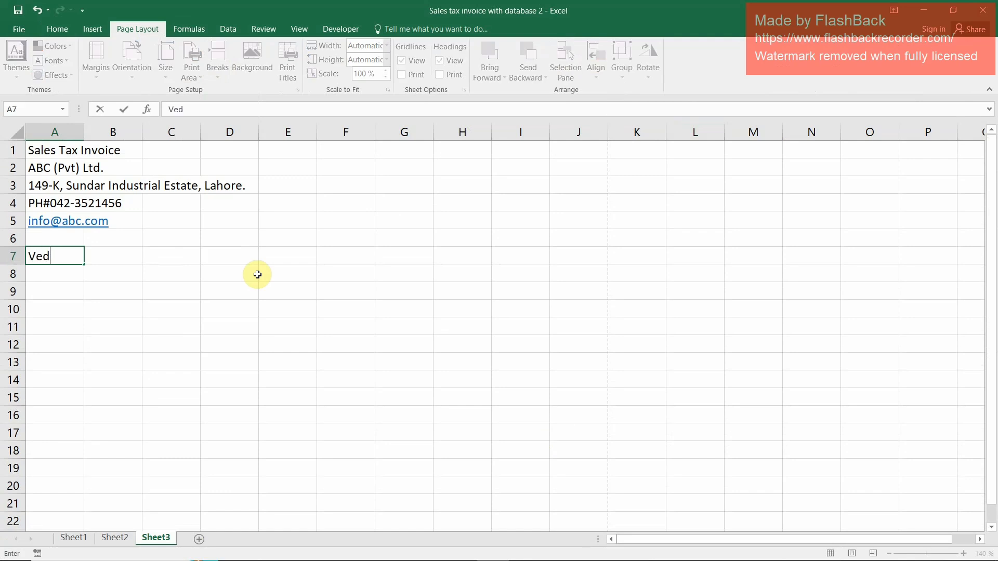
key("BackSpace")
type("ndor Detail")
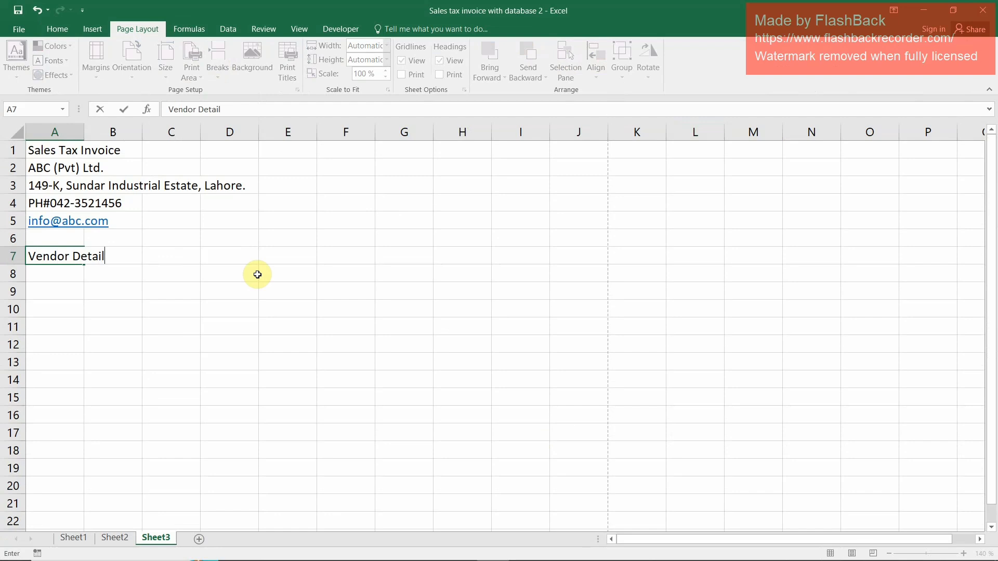
key("Return")
key("Up")
key("F2")
type(":")
key("Return")
key("Up")
key("Up")
key("Down")
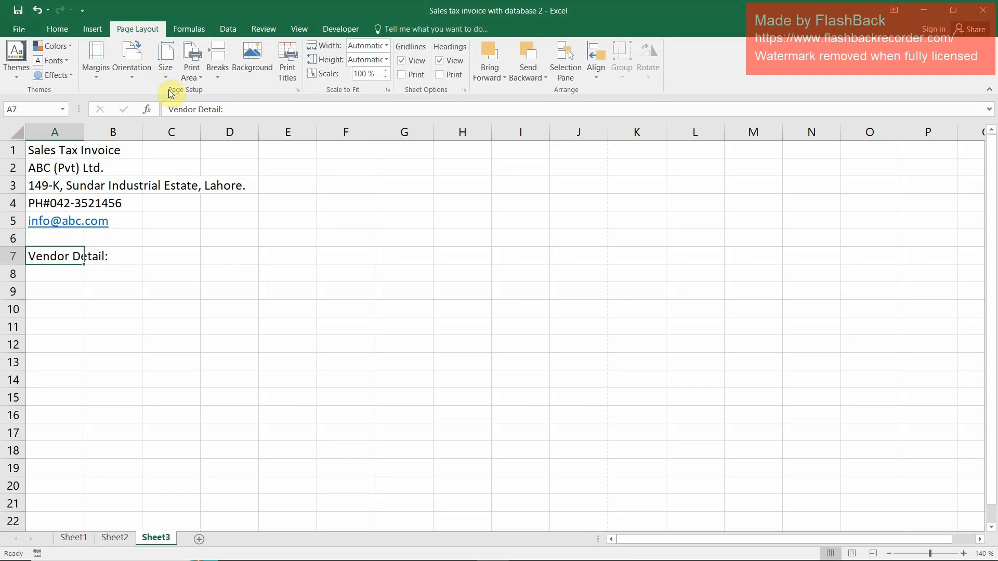
Narrow column A slightly and merge the "Vendor Detail:" heading across A7:B7 with left alignment
left_click_drag(87, 134, 77, 134)
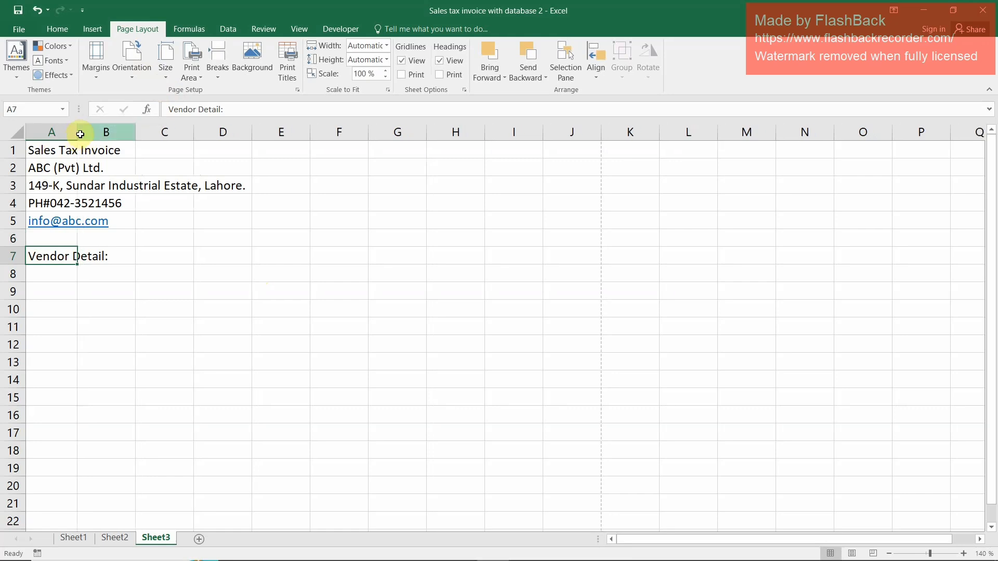
left_click_drag(36, 262, 89, 256)
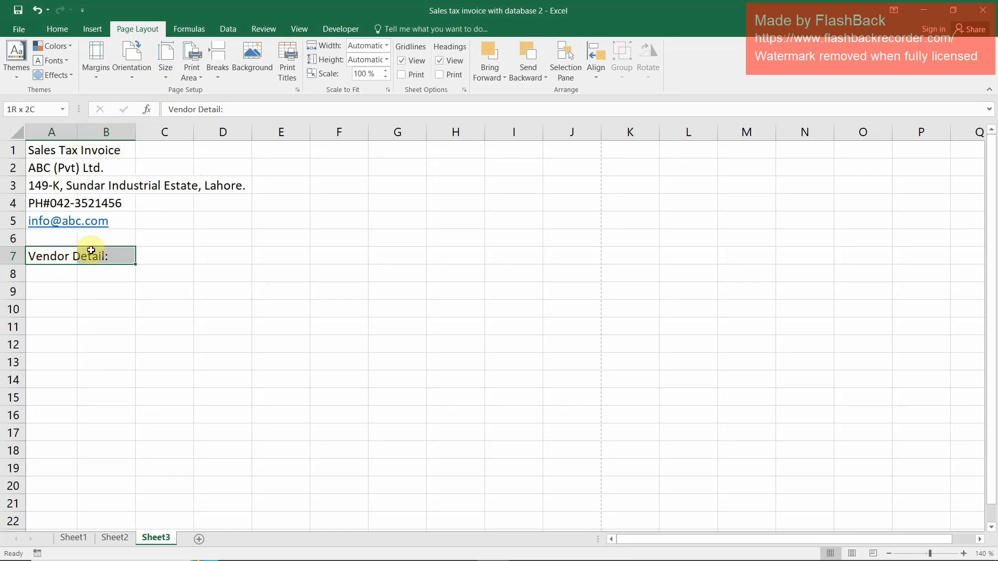
left_click(58, 28)
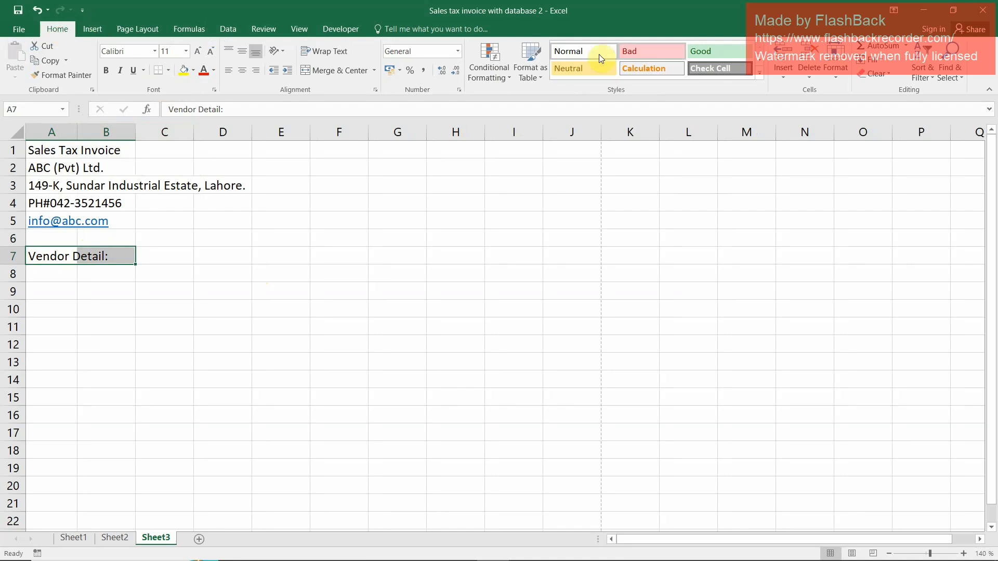
left_click(317, 71)
left_click(248, 70)
left_click(152, 254)
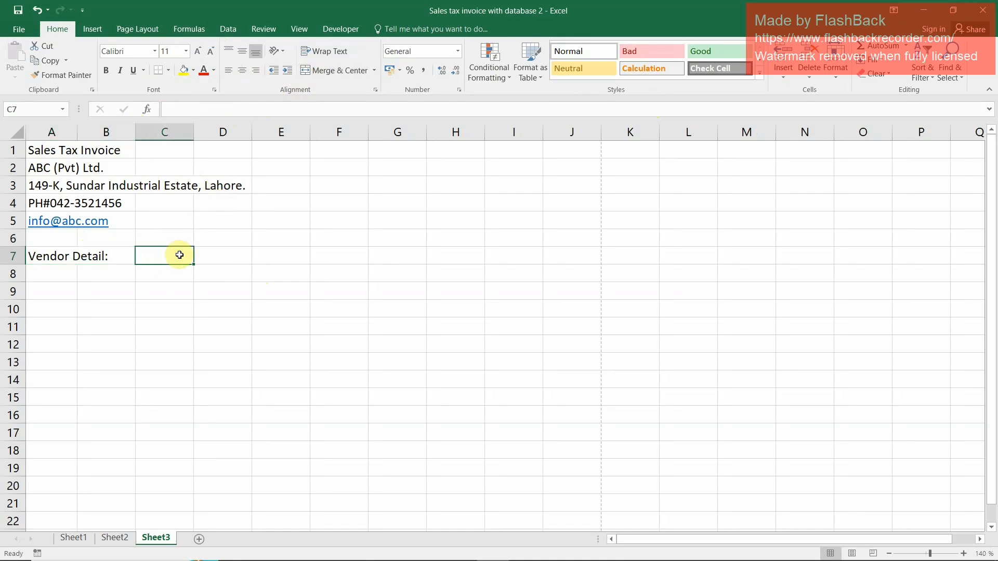
Fill the merged "Vendor Detail:" heading in row 7 with the standard orange color
key("Left")
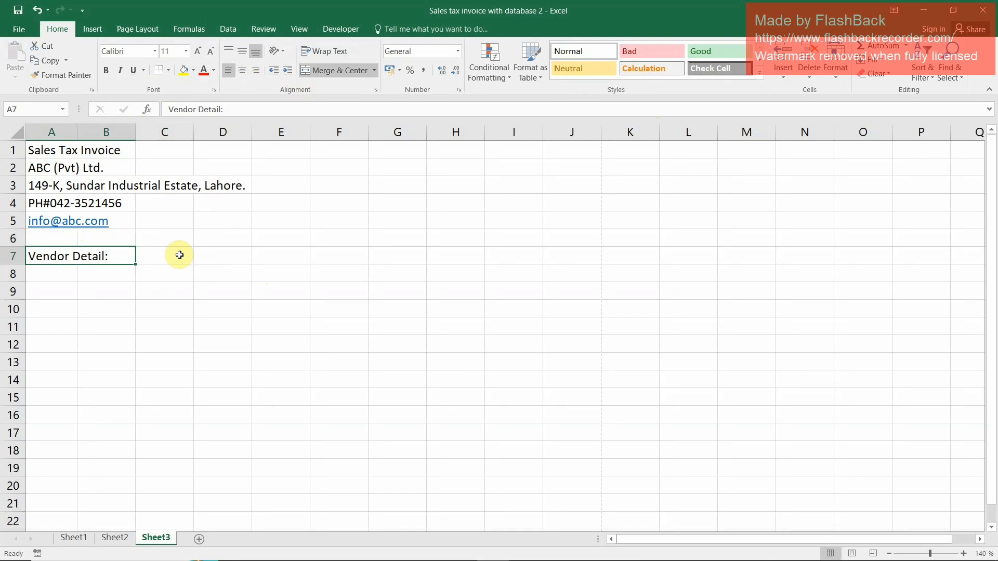
left_click(193, 70)
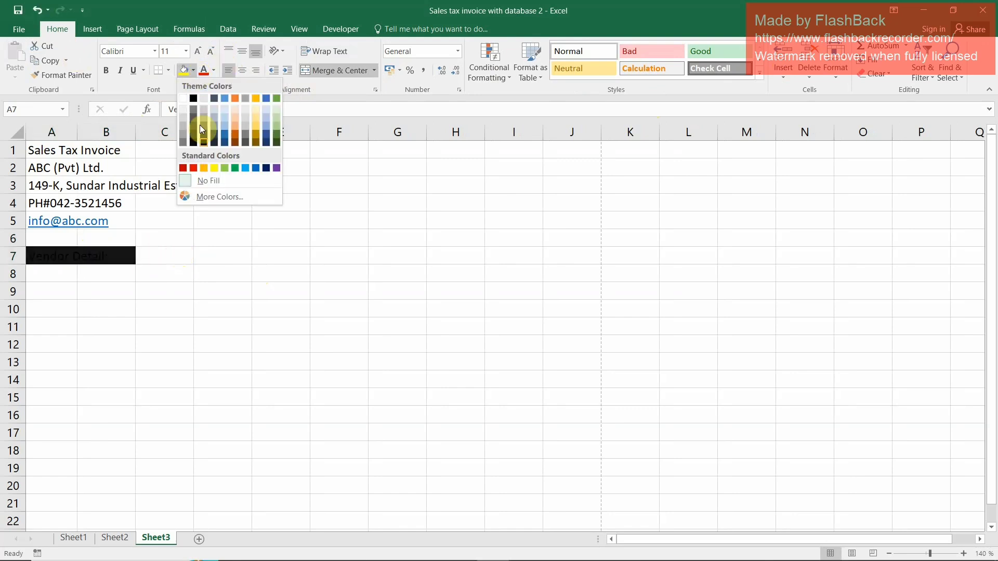
left_click(206, 167)
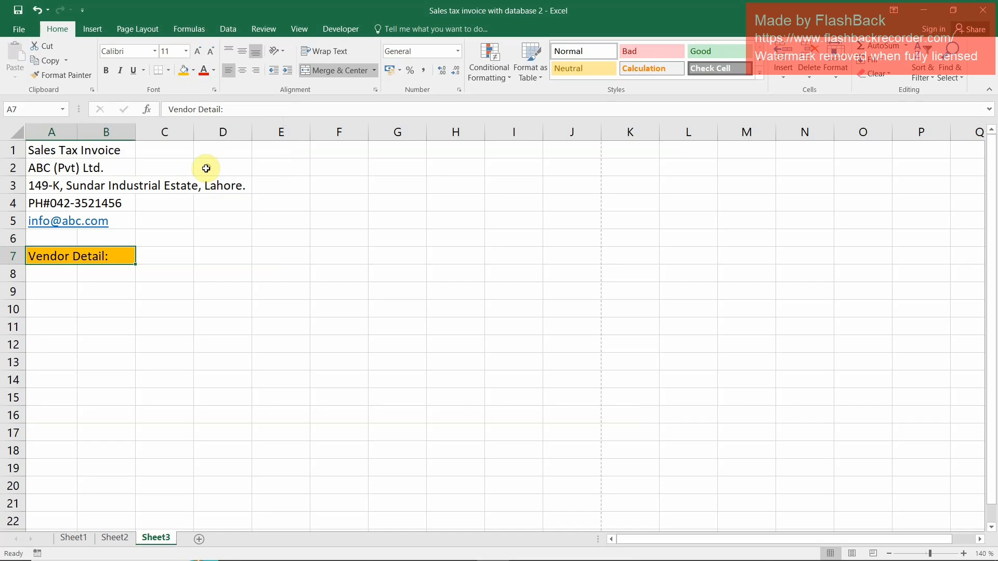
Enter the label "Invoice Date:" in cell A8, directly below the vendor detail heading
left_click(57, 274)
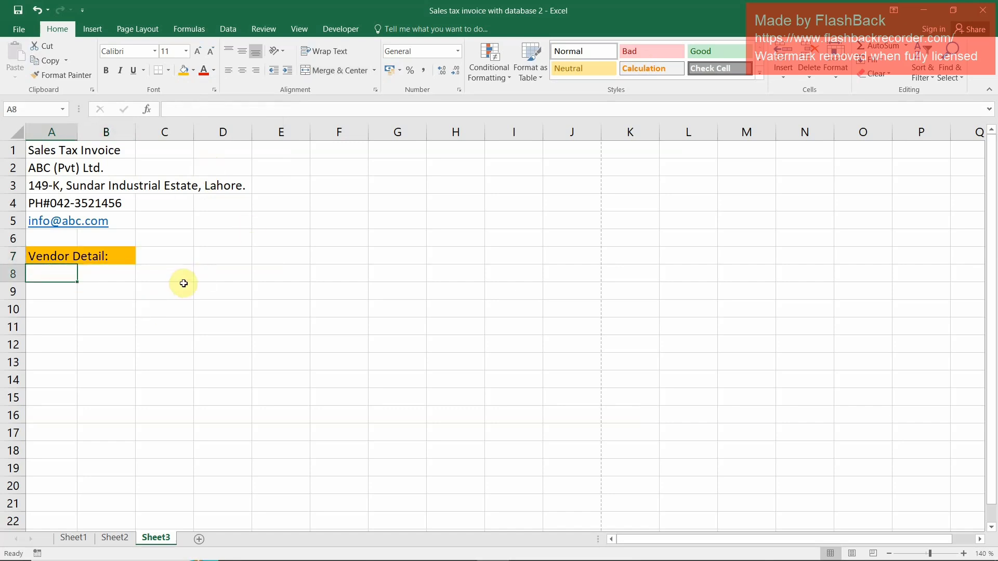
type("In")
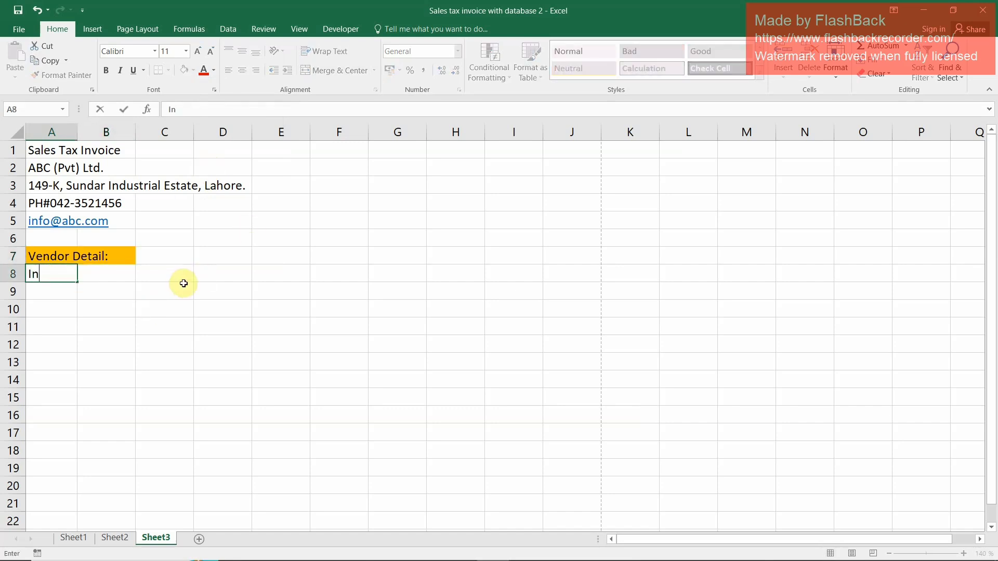
type("voice Date")
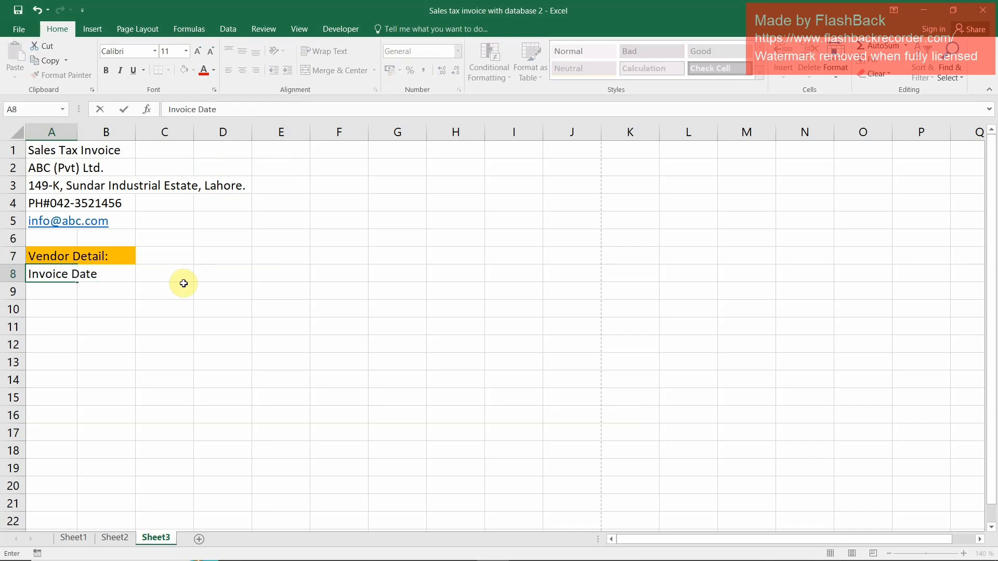
type(":")
key("Return")
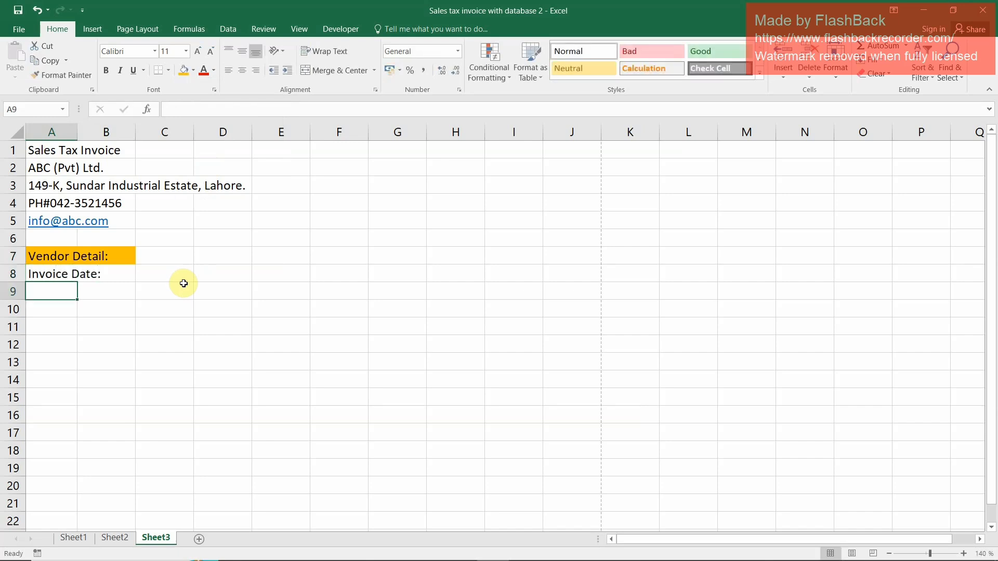
Enter the label "Invoice Number:" in cell A9
type("Invoice ")
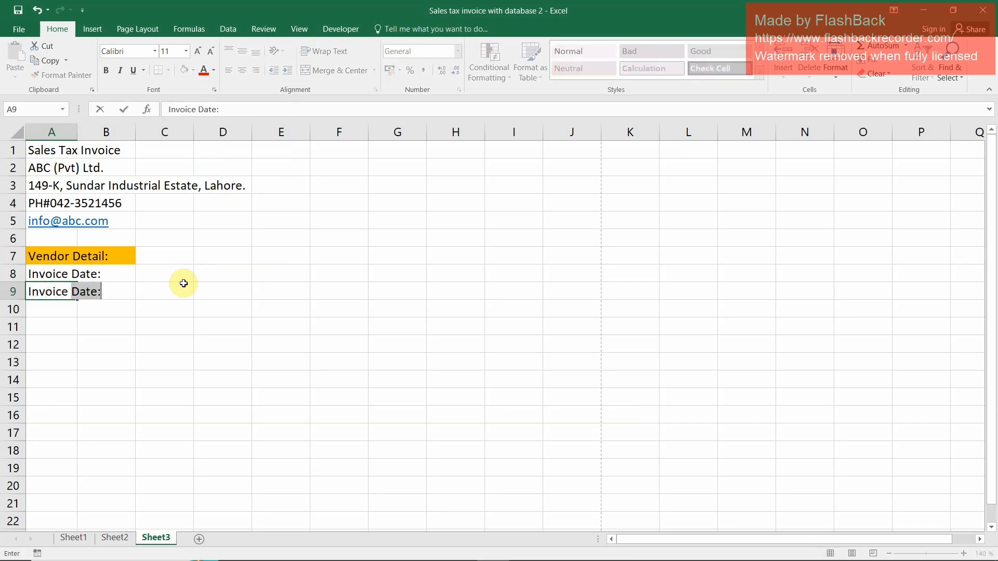
type(" Number")
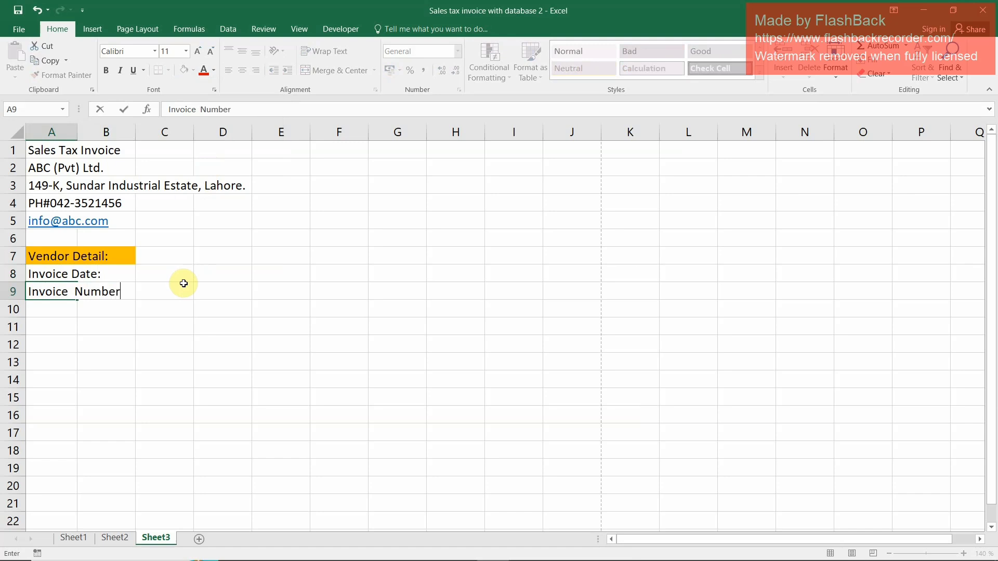
type(":")
key("ctrl+Return")
Leave row 10 blank and enter the label "D.C No." in cell A11
key("Return")
type("D.C No.")
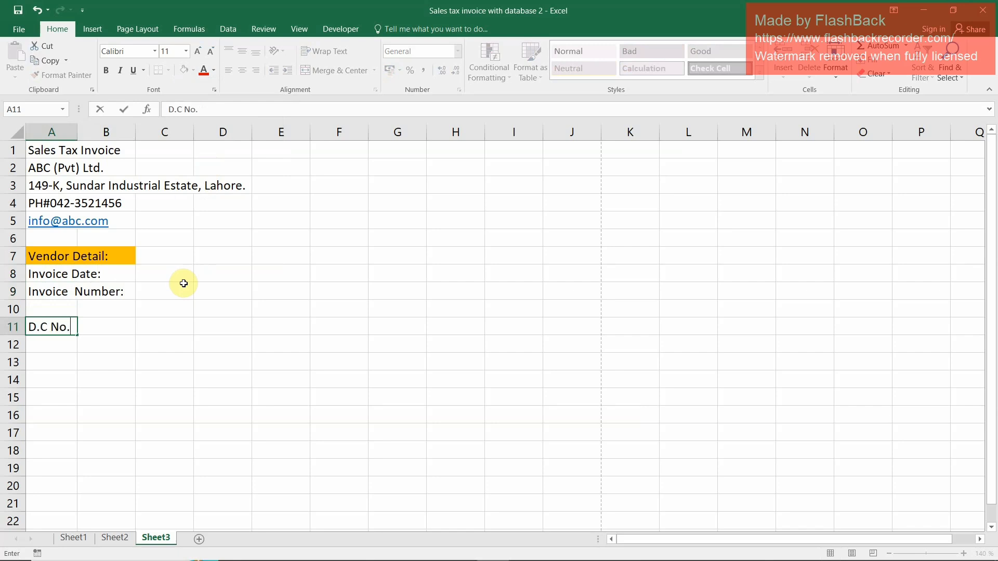
key("Return")
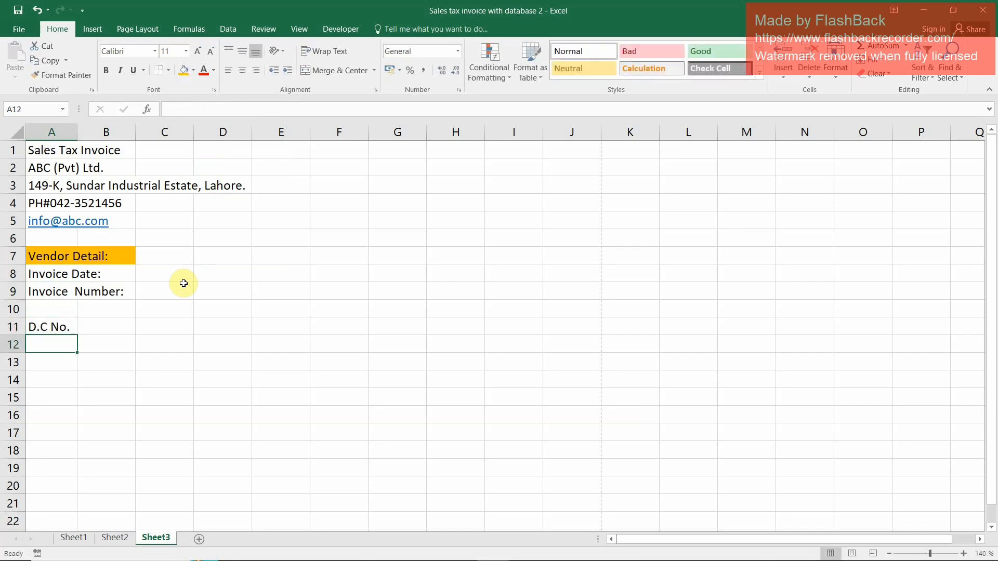
Enter the label "DC Date:" in cell A12, including the closing colon
type("DC Dat")
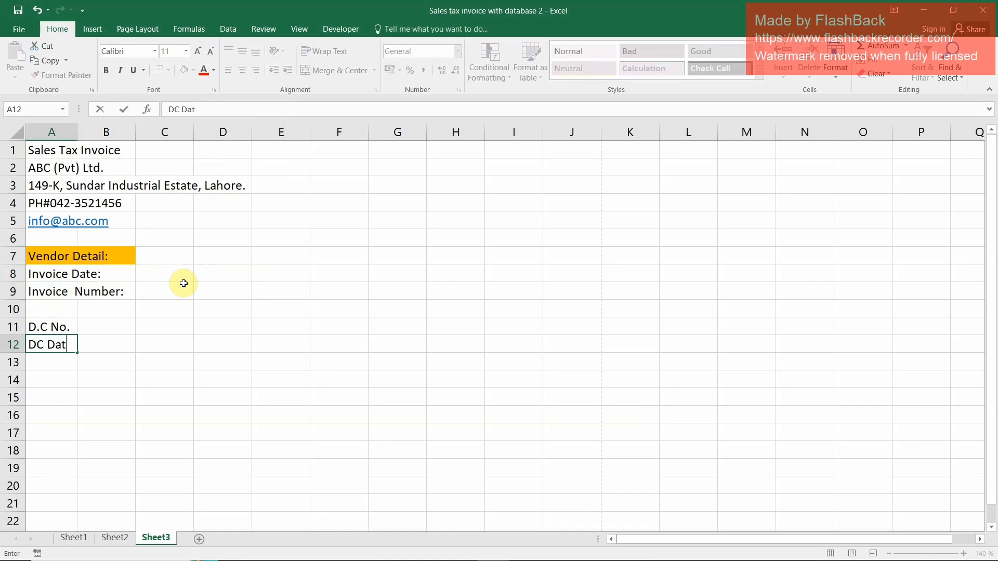
type("e")
key("Return")
key("Up")
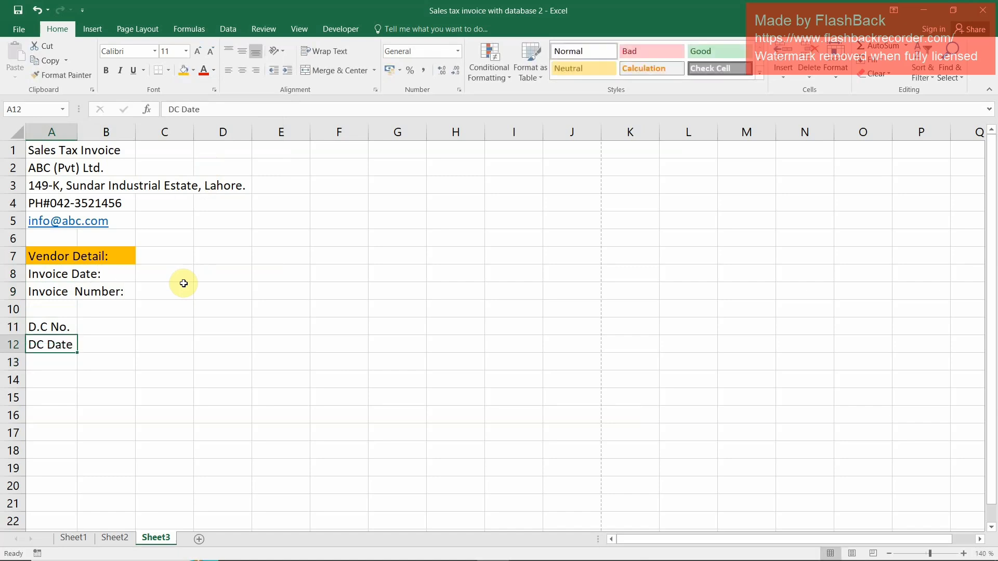
key("F2")
type(":")
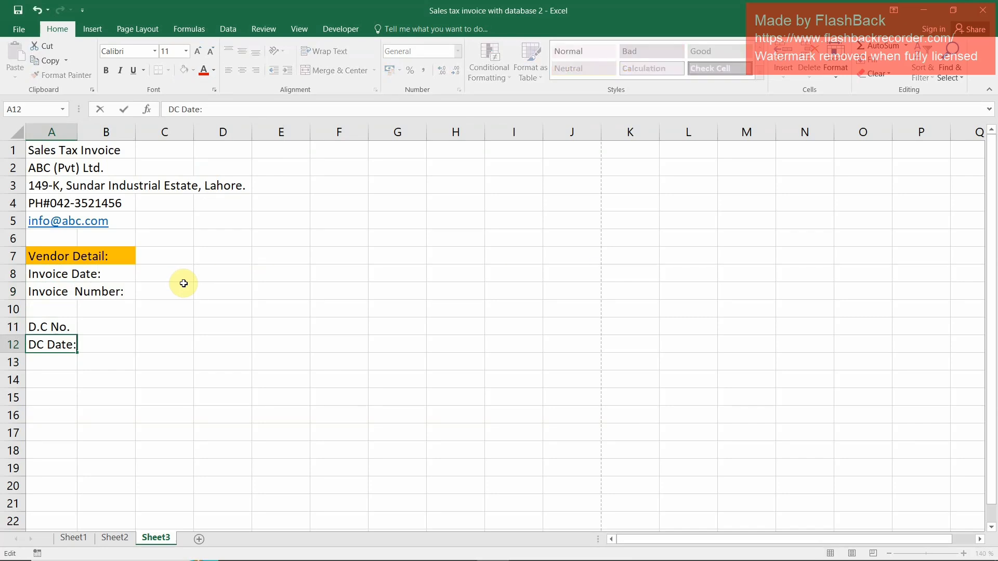
key("Return")
Leave row 13 blank and enter the label "GST#" in cell A14, ending with a hash sign instead of a colon
key("Down")
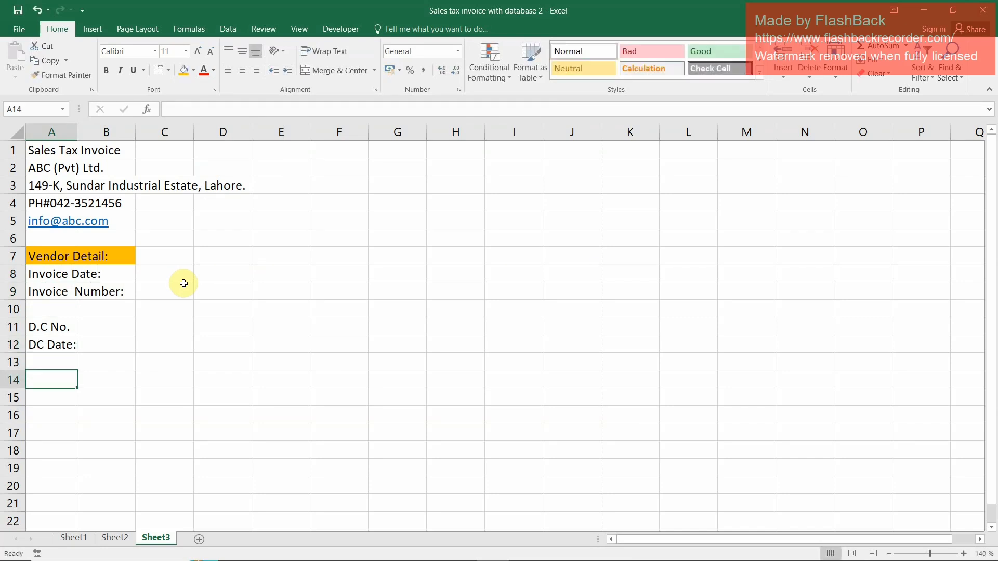
type("GST")
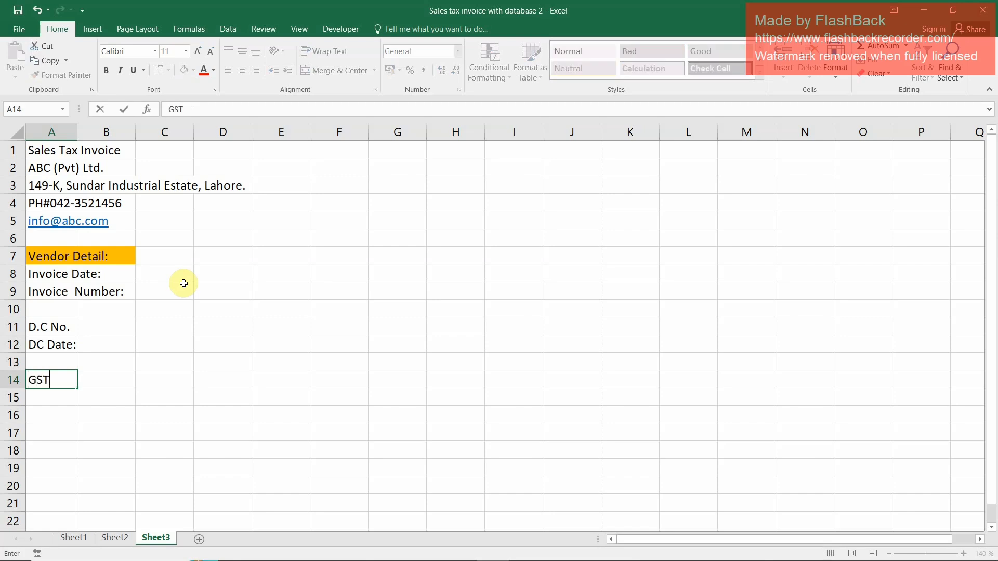
type(":")
key("Return")
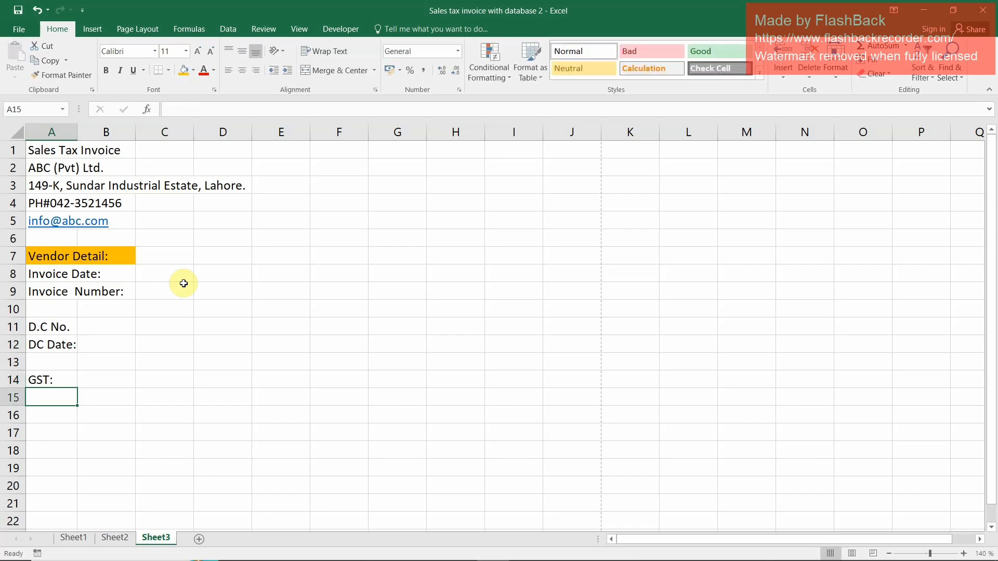
key("Up")
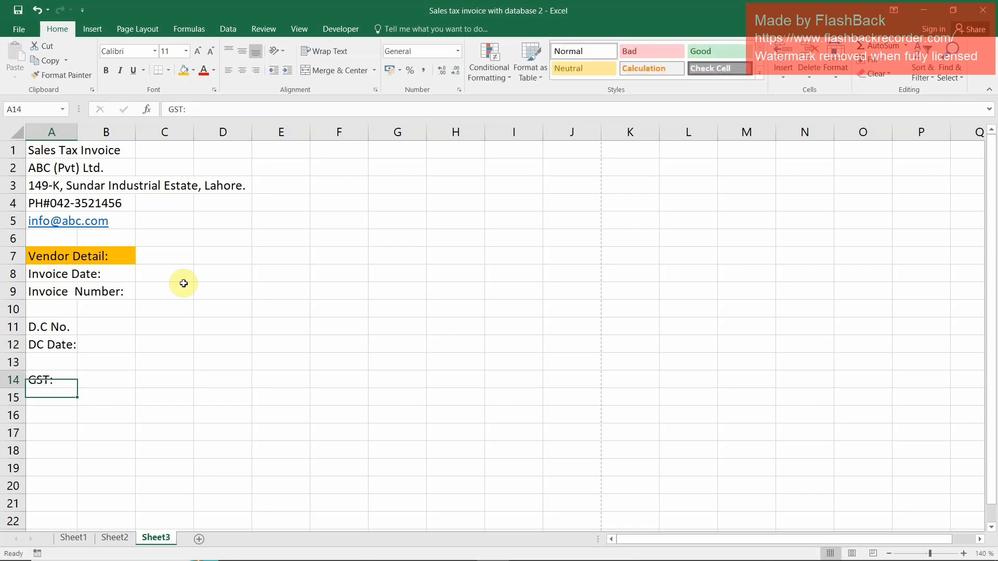
key("F2")
key("BackSpace")
type("#")
key("Return")
Enter the label "NYN#" in cell A15, below the GST label
type("NYN")
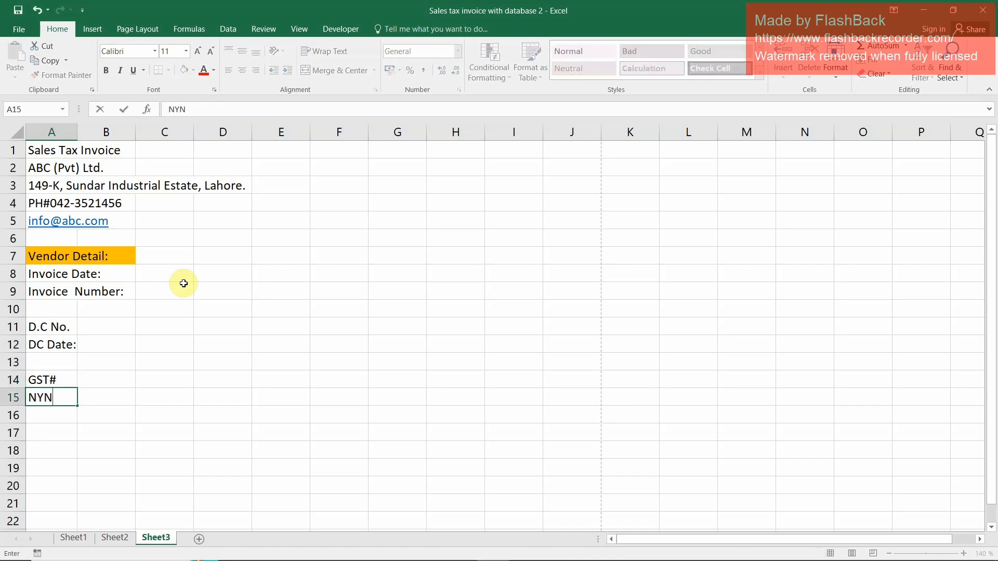
type("#")
key("Return")
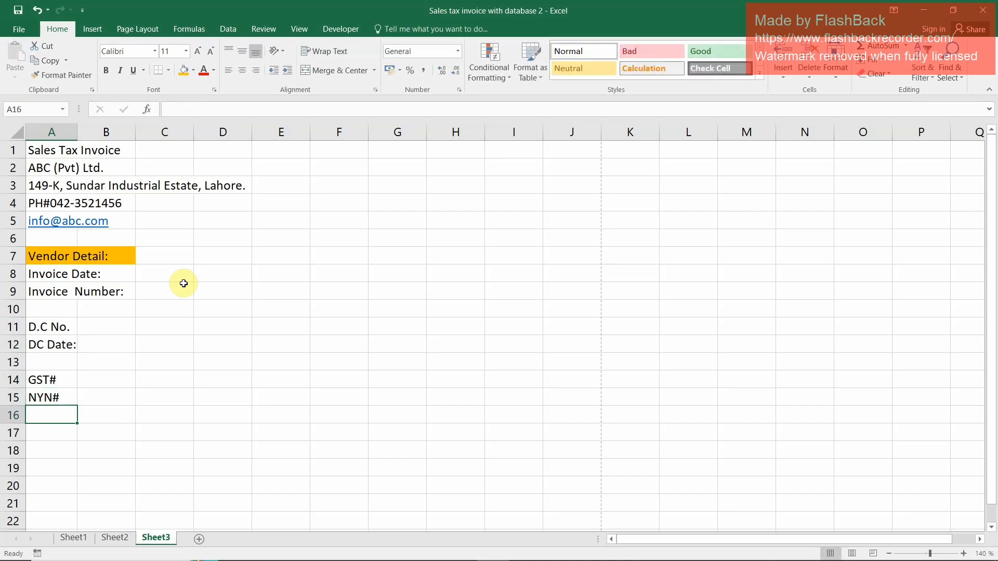
Leave row 16 blank and enter the label "Contact Person:" in cell A17
key("Return")
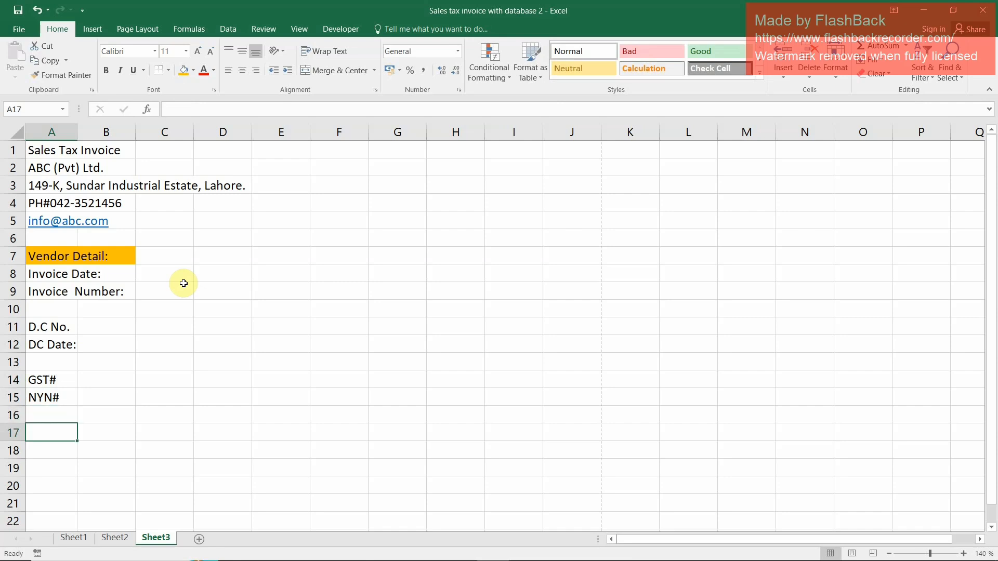
type("Contact")
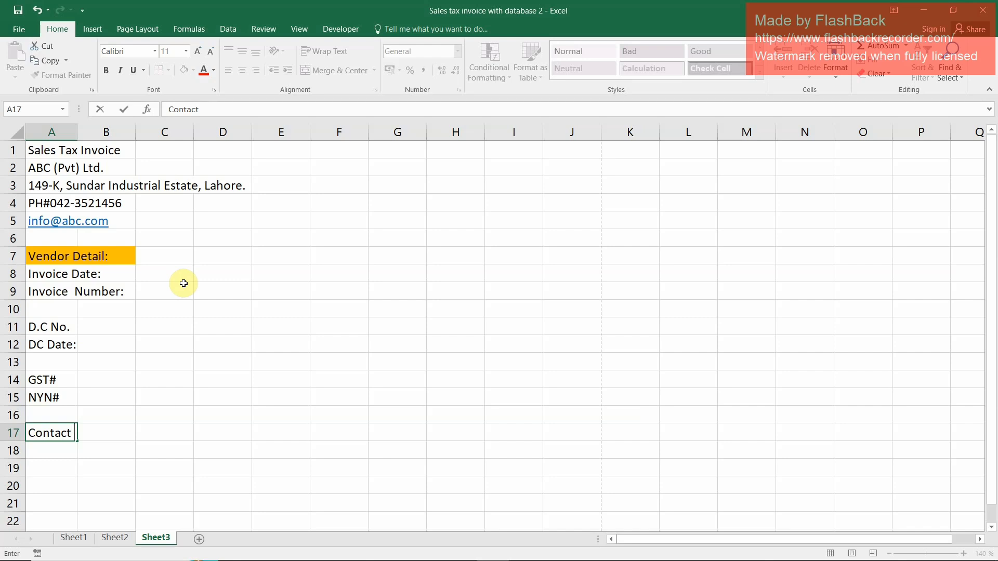
type("Person:")
key("Return")
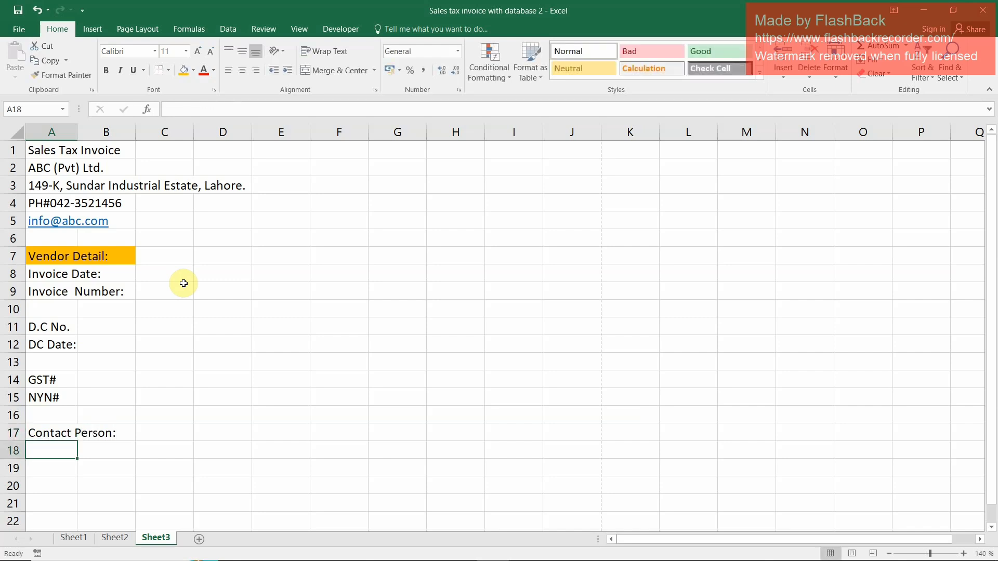
Enter the label "Contact Number:" in cell A18
type("Contact ")
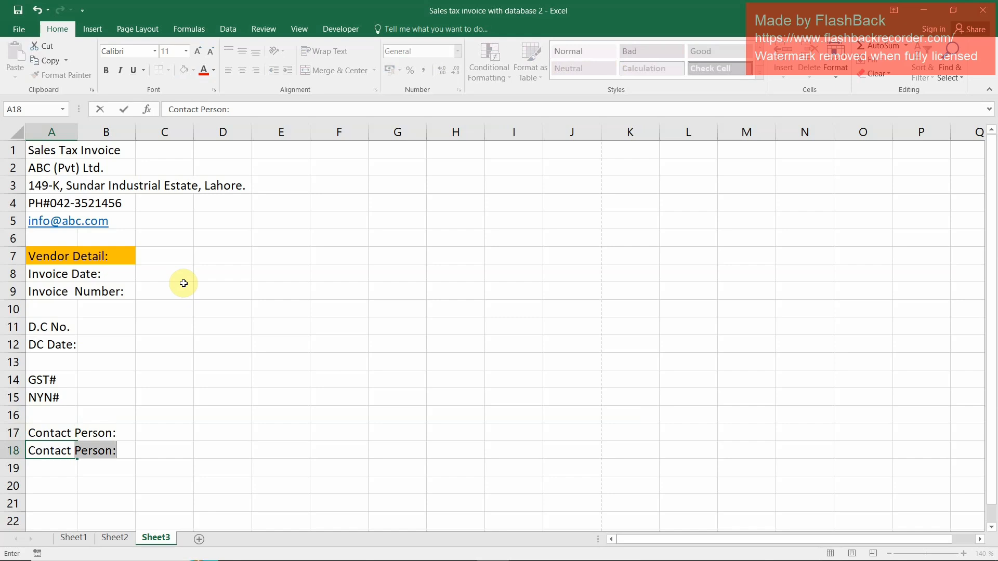
type("Number:")
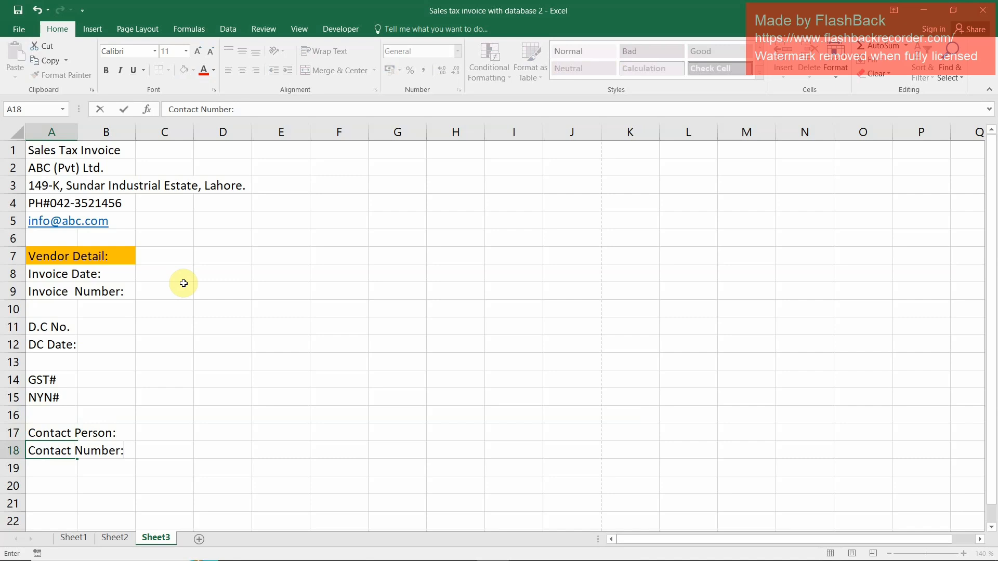
key("Return")
Copy the whole vendor detail block A7:B18 and paste it beside the original, starting at cell G7
key("Up")
key("Down")
key("Up")
key("Up")
key("Up")
key("Up")
key("Up")
key("Up")
key("Up")
key("Up")
key("Up")
key("Up")
key("Up")
key("Up")
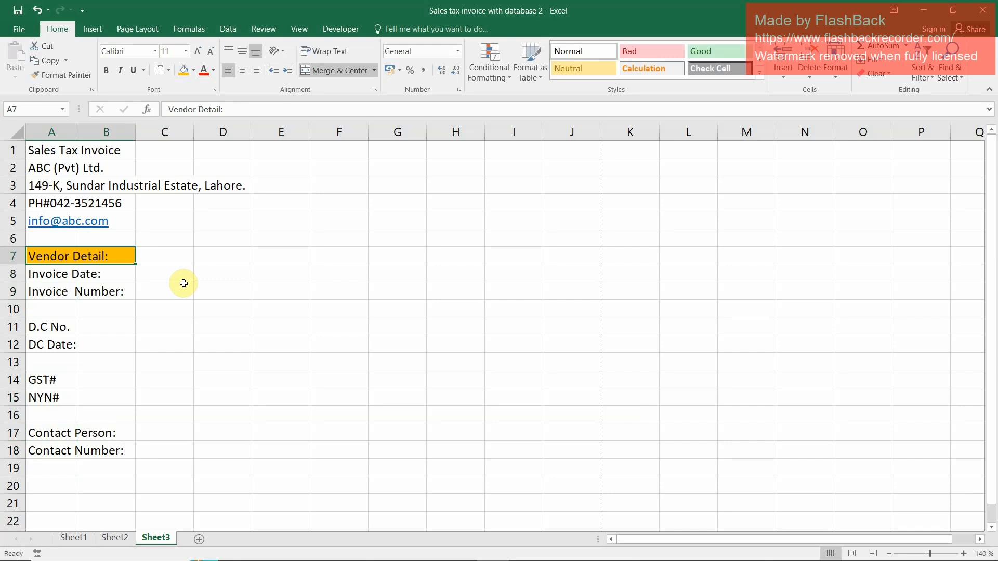
key("shift+Down")
key("shift+Down")
key("shift+Down")
key("shift+Down")
key("shift+Down")
key("shift+Down")
key("shift+Down")
key("shift+Down")
key("shift+Down")
key("shift+Down")
key("shift+Down")
key("shift+Down")
key("shift+Down")
key("shift+Up")
key("shift+Up")
key("shift+Up")
key("shift+Down")
key("ctrl+c")
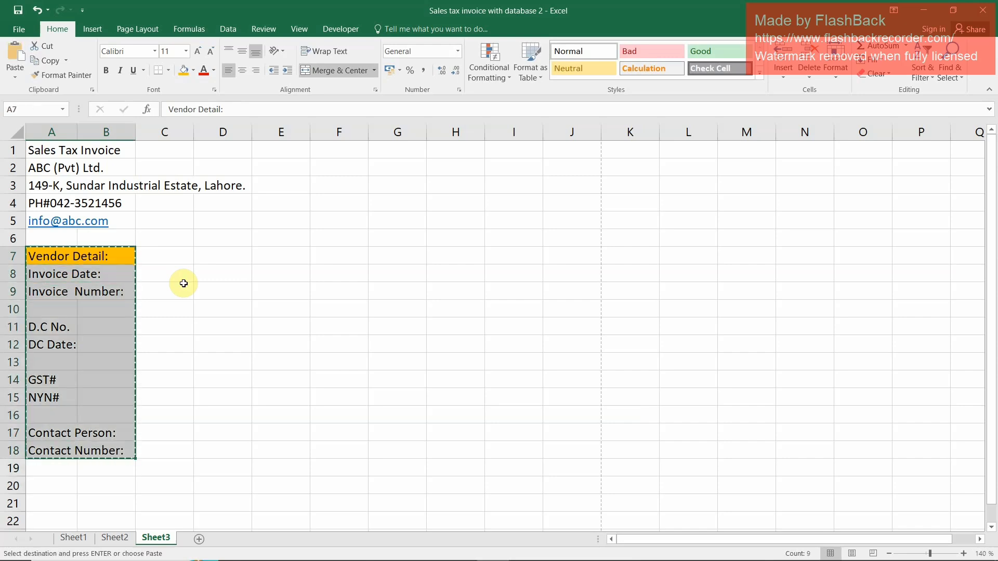
key("Right")
key("Right")
key("Right")
key("Right")
key("Right")
key("Right")
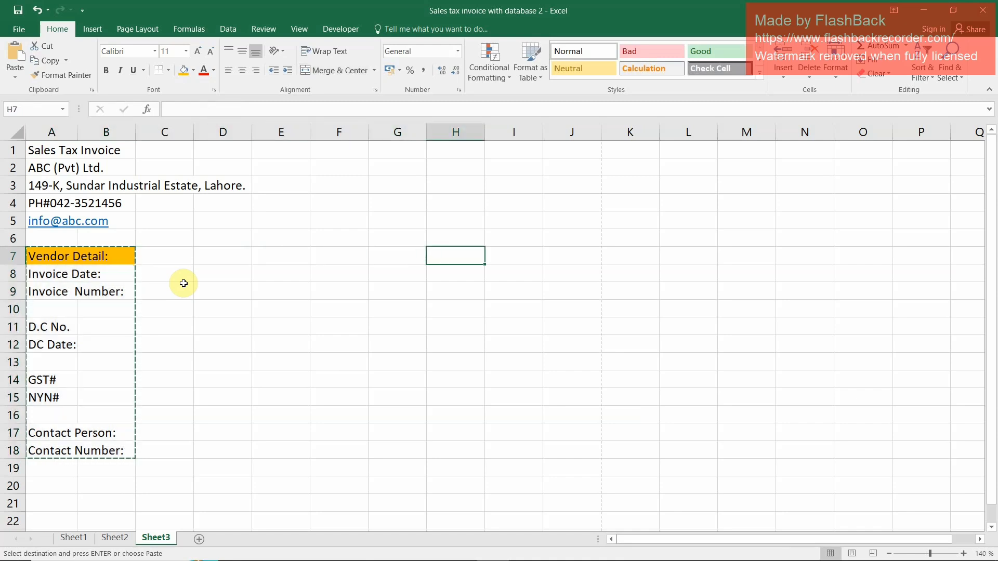
key("Left")
key("ctrl+v")
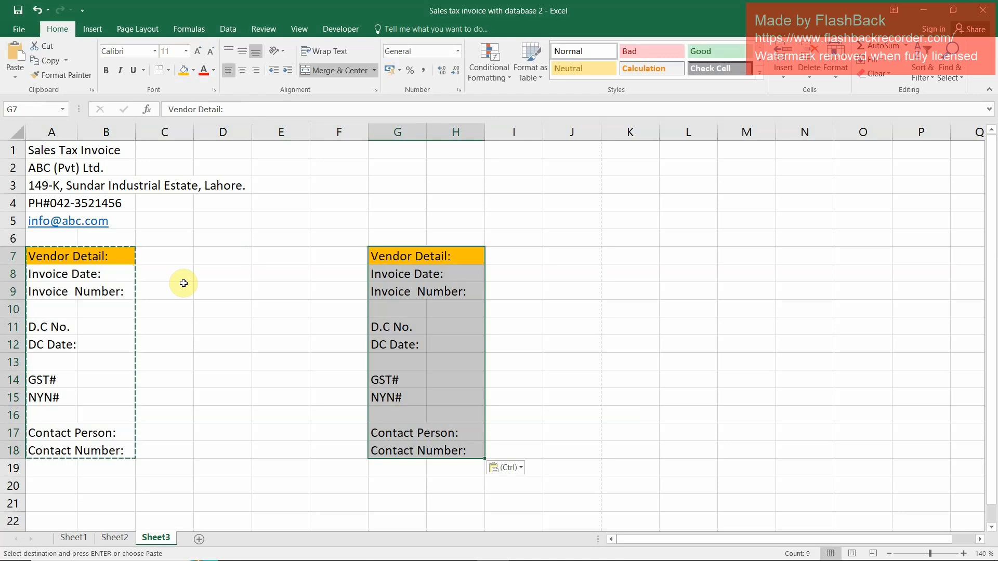
Replace the invoice date label in cell G8 of the copied block with "Company Name:"
key("Right")
key("Left")
key("Down")
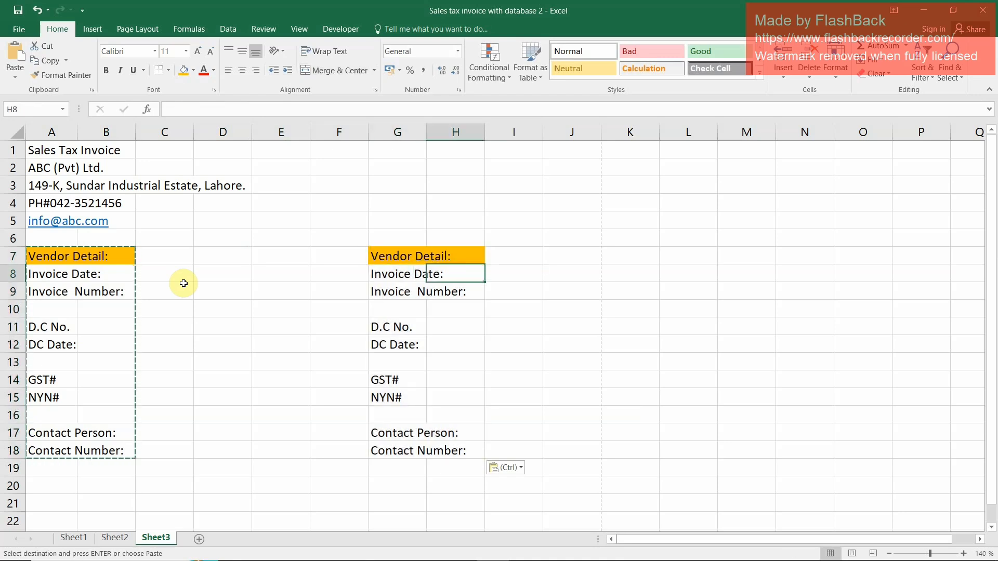
key("Left")
key("Escape")
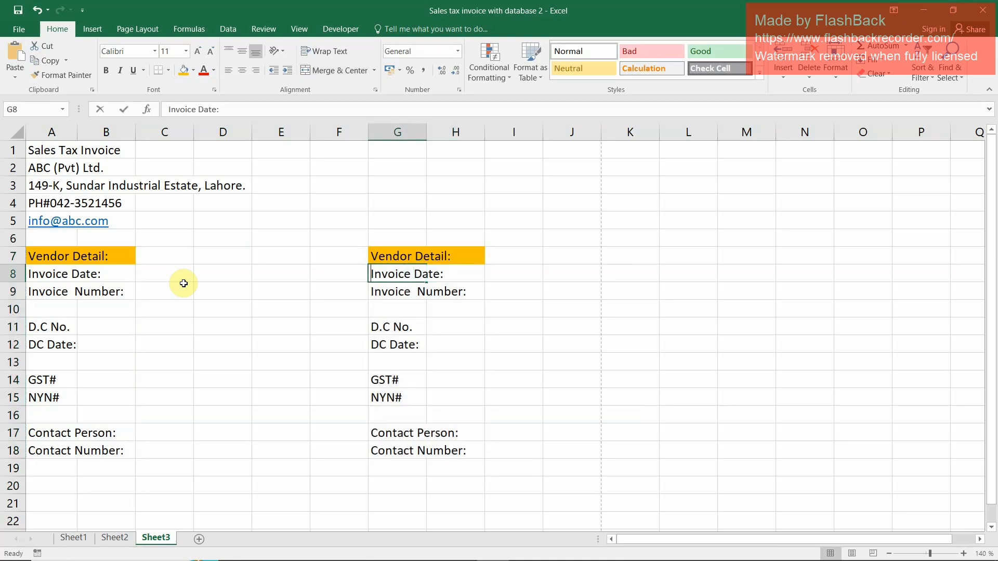
key("shift+Left")
key("Left")
key("Right")
key("shift+Left")
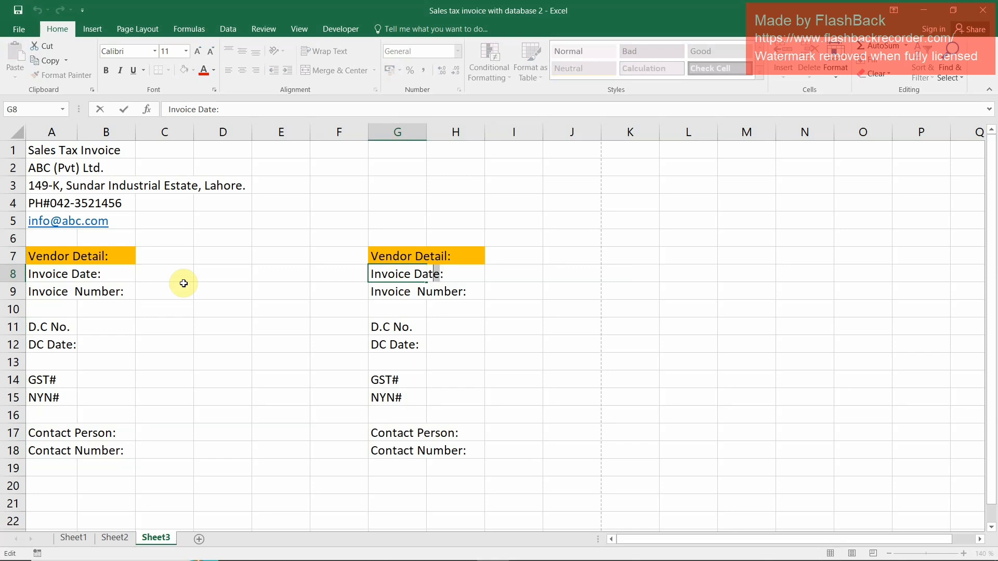
key("shift+Left")
key("shift+Left")
key("shift+Left")
key("shift+Left")
key("shift+Left")
key("shift+Left")
key("shift+Left")
key("shift+Left")
key("shift+Left")
key("shift+Left")
key("shift+Left")
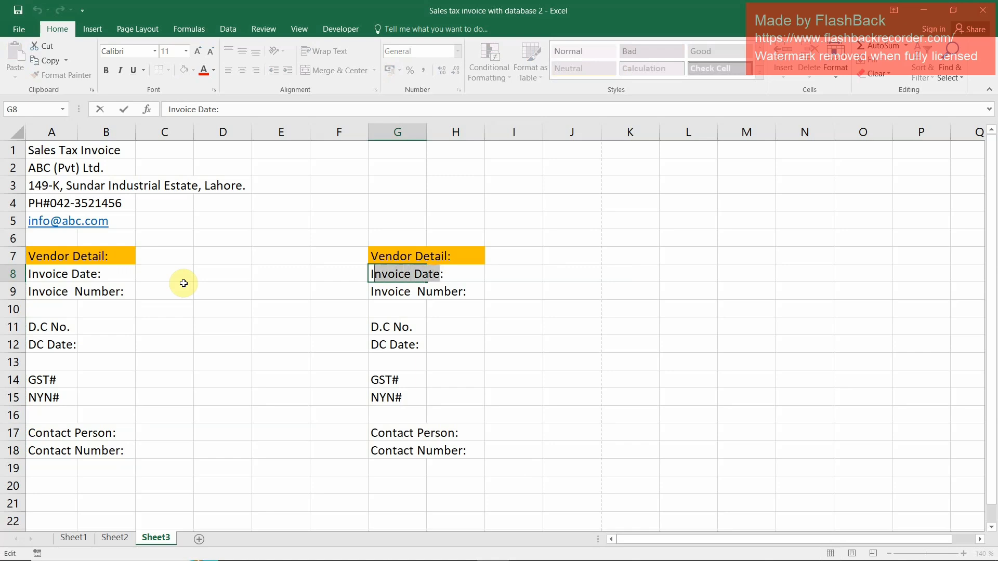
key("shift+Left")
type("Company Nam")
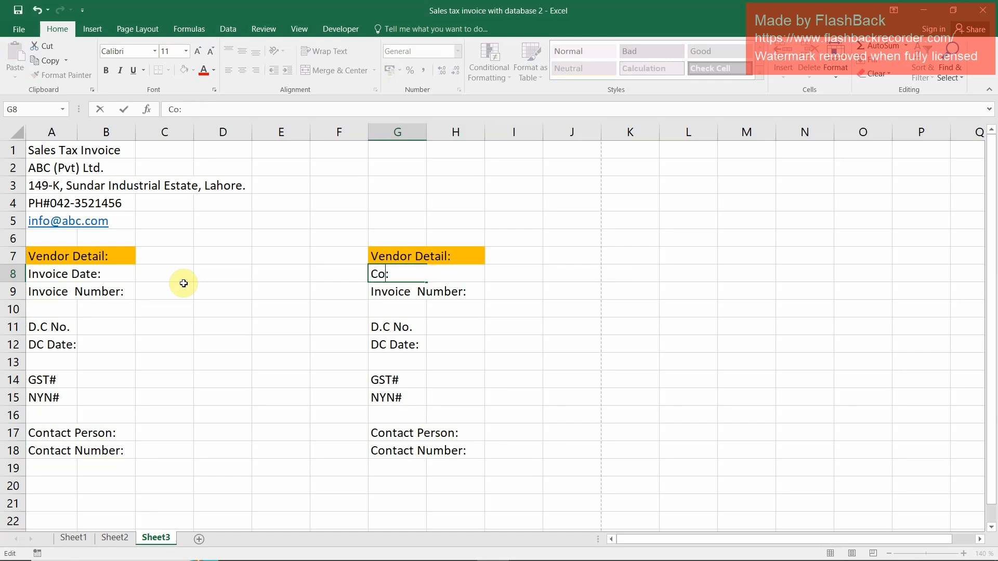
type("e")
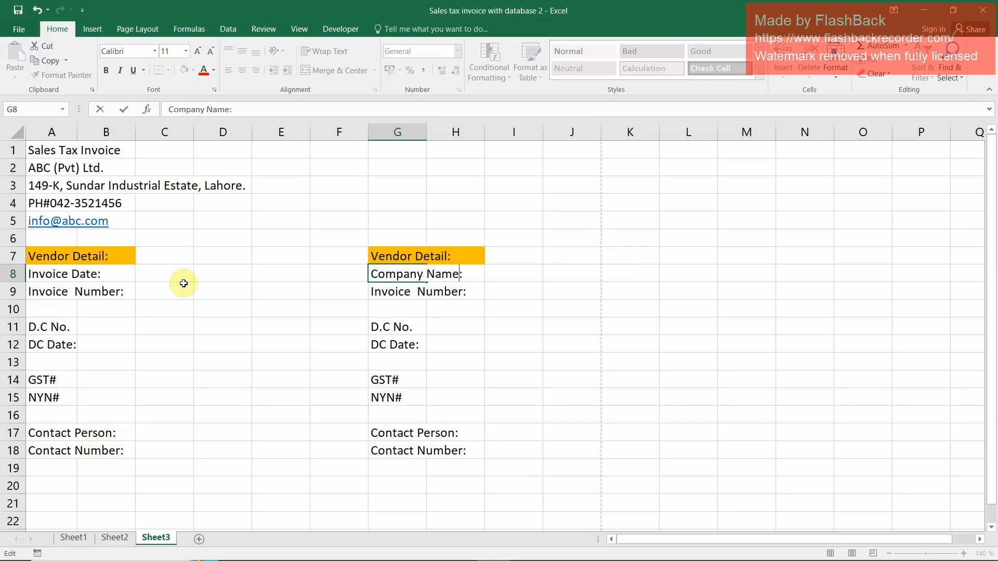
key("Return")
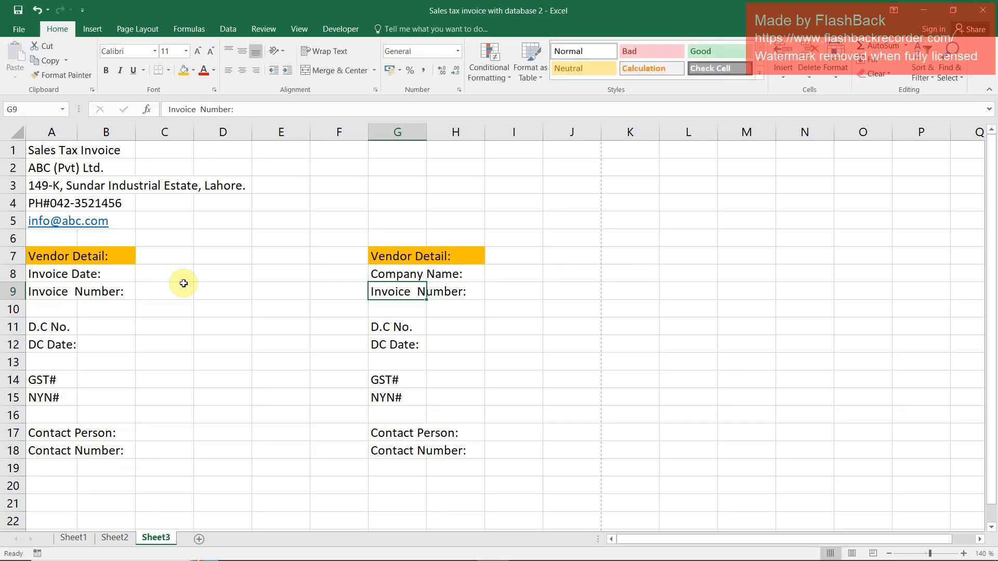
Replace the invoice number label in cell G9 with "Address:"
key("F2")
key("shift+Left")
key("shift+Left")
key("shift+Left")
key("shift+Left")
key("shift+Left")
key("shift+Left")
key("shift+Left")
key("shift+Left")
key("shift+Left")
key("shift+Left")
key("shift+Left")
key("shift+Left")
key("shift+Left")
key("shift+Left")
key("shift+Left")
type("Address")
key("Return")
Move the GST# and NYN# labels from G14:G15 up to G11:G12, overwriting the D.C labels there
key("Up")
key("Down")
key("Down")
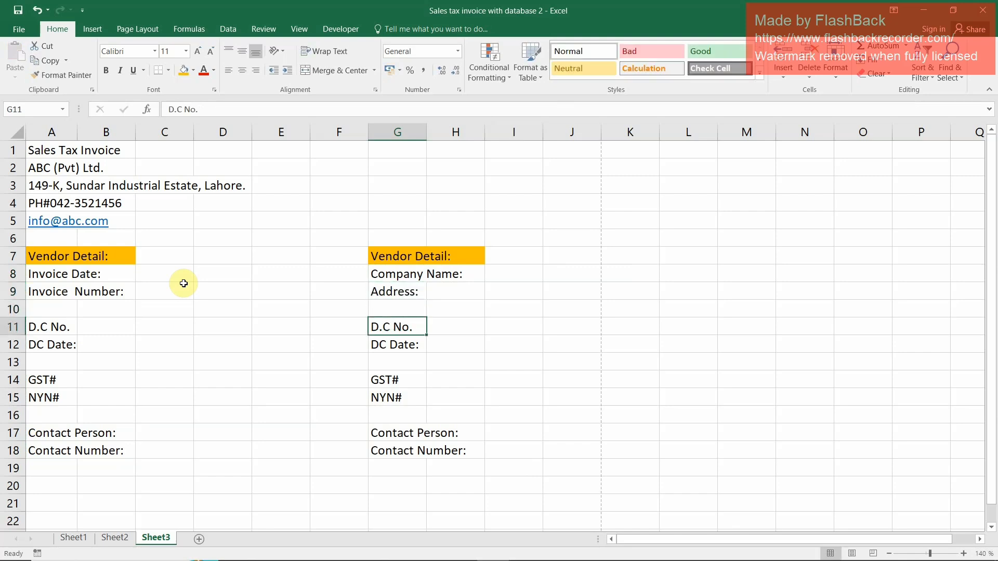
key("Down")
key("Down")
key("Down")
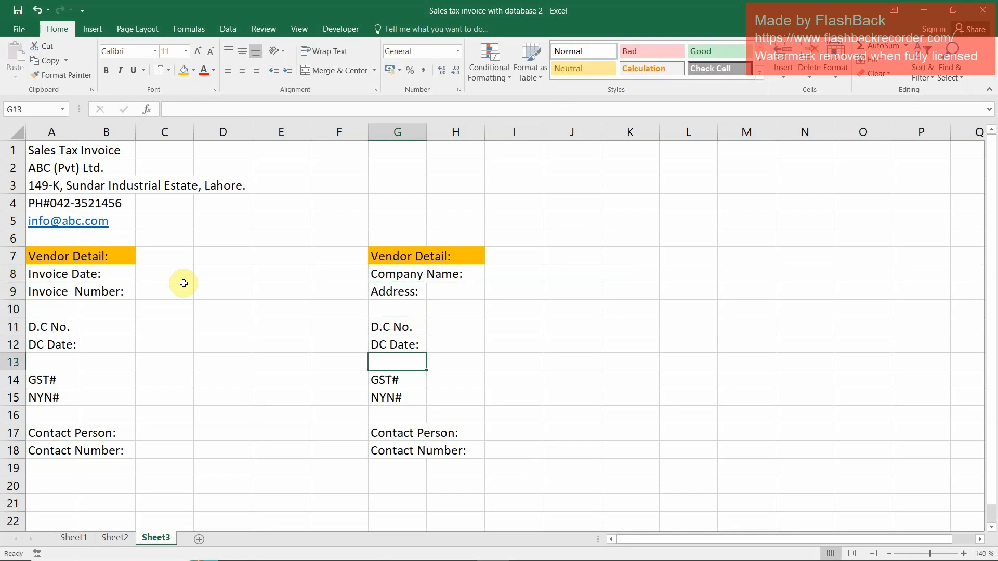
key("shift+Down")
key("ctrl+c")
key("Up")
key("Up")
key("Up")
key("shift+Down")
key("Return")
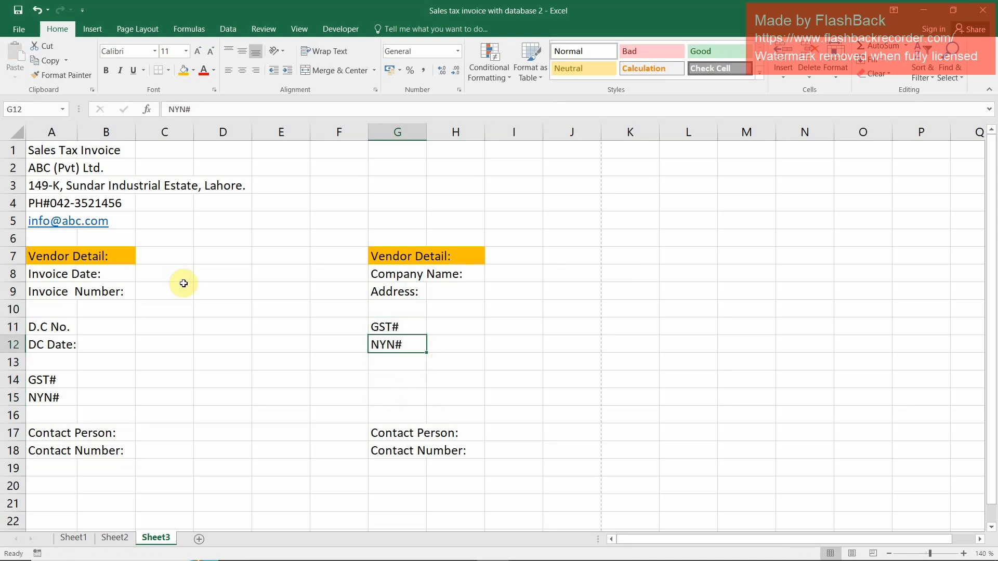
Correct the label in cell G12 to "NTN#"
key("F2")
key("Left")
key("BackSpace")
type("T")
key("Return")
Correct the matching label in cell A15 of the original block to "NTN#"
key("Left")
key("Left")
key("Left")
key("Left")
key("Left")
key("Left")
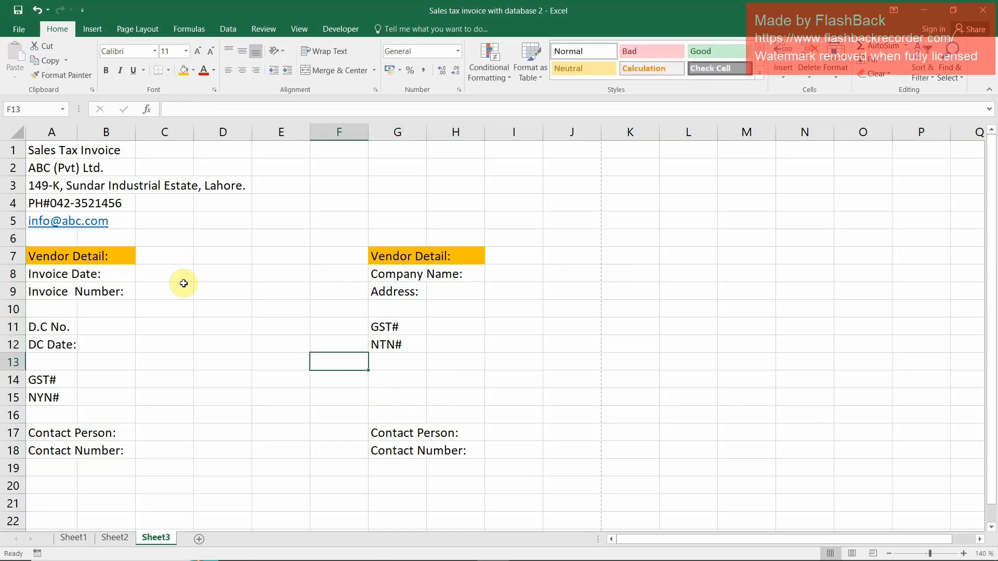
key("Down")
key("Down")
key("F2")
key("Left")
key("Left")
key("BackSpace")
type("T")
key("Return")
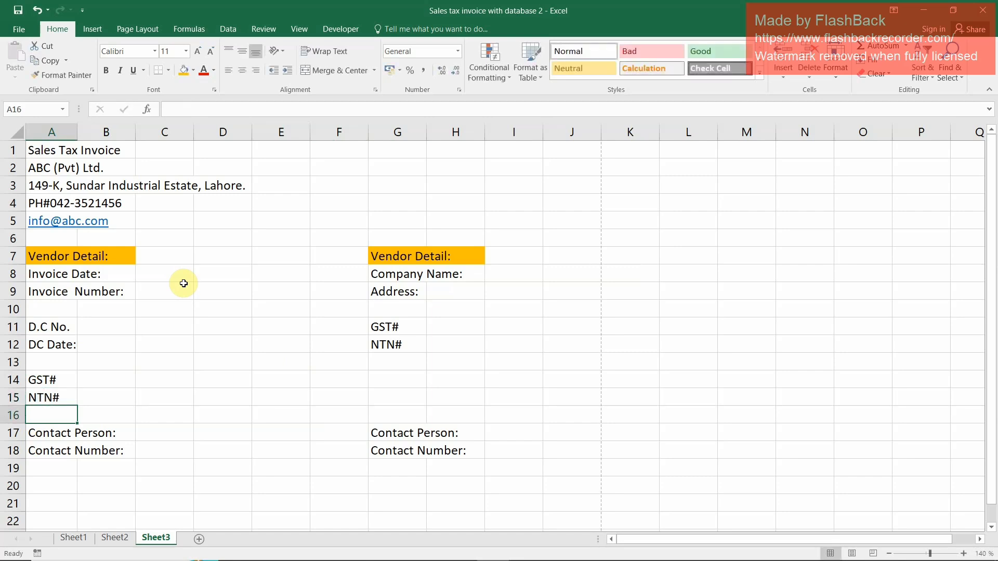
Move the Contact Person and Contact Number labels from G17:G18 up to G14:G15
key("Right")
key("Right")
key("Right")
key("Down")
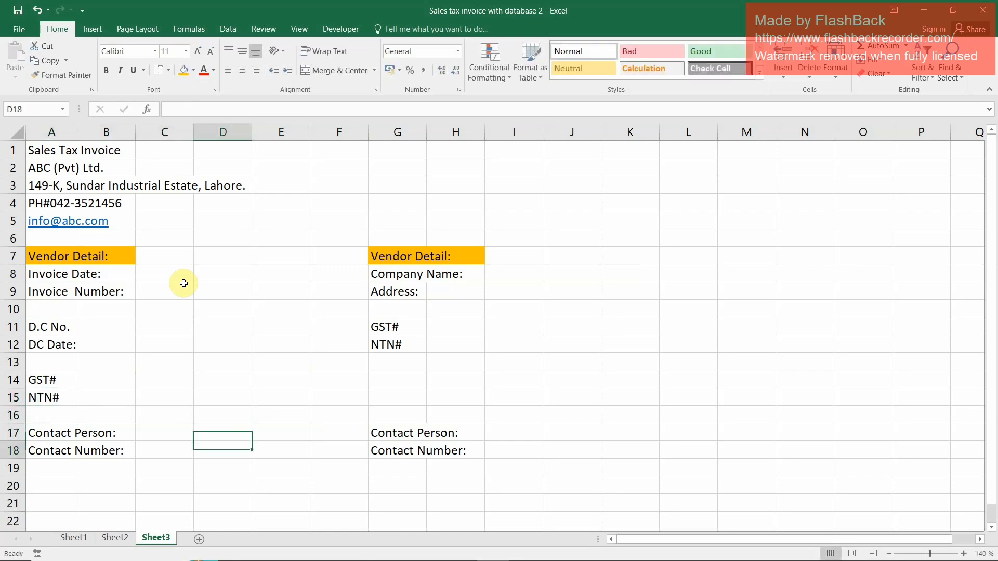
key("Right")
key("Right")
key("Right")
key("shift+Down")
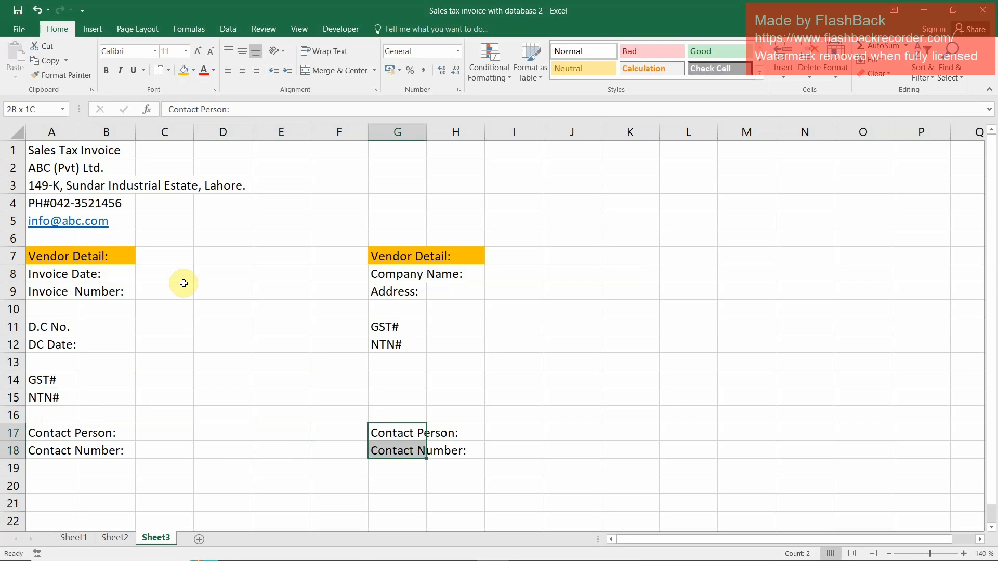
key("ctrl+c")
key("Up")
key("Up")
key("Up")
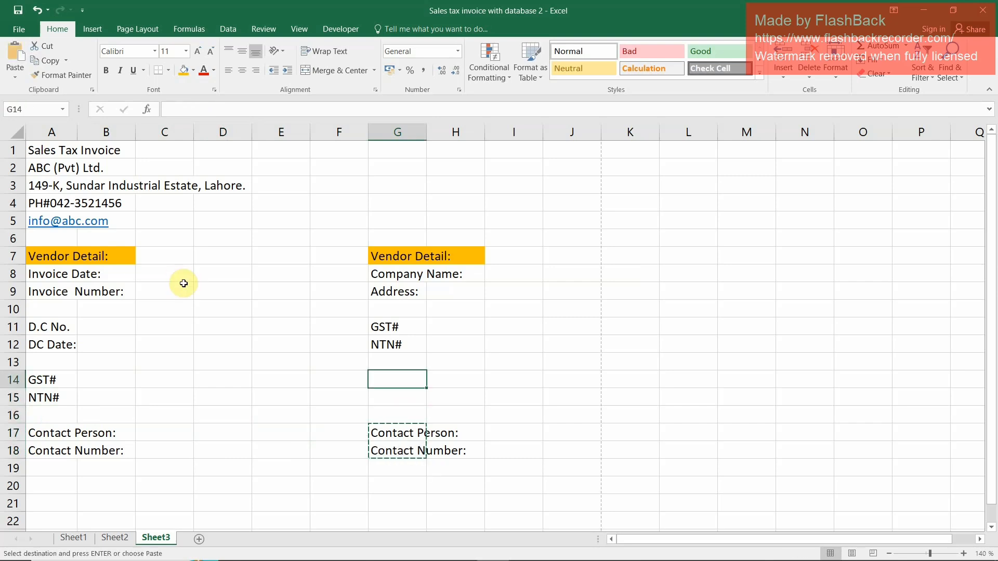
key("ctrl+v")
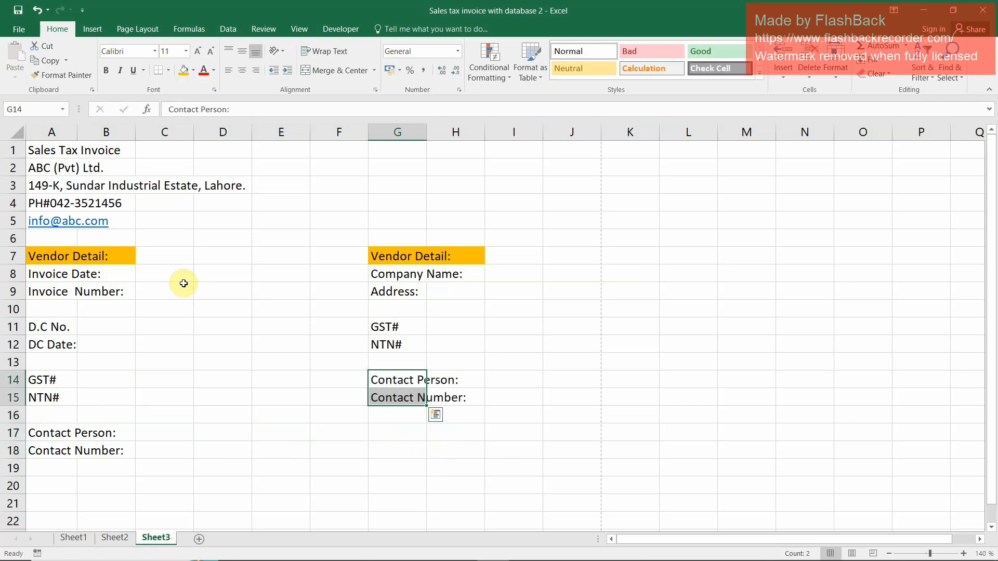
Merge cells G8:H8 holding the Company Name label and left-align the text
key("Up")
key("Up")
key("Up")
key("Up")
key("Up")
key("Right")
key("Right")
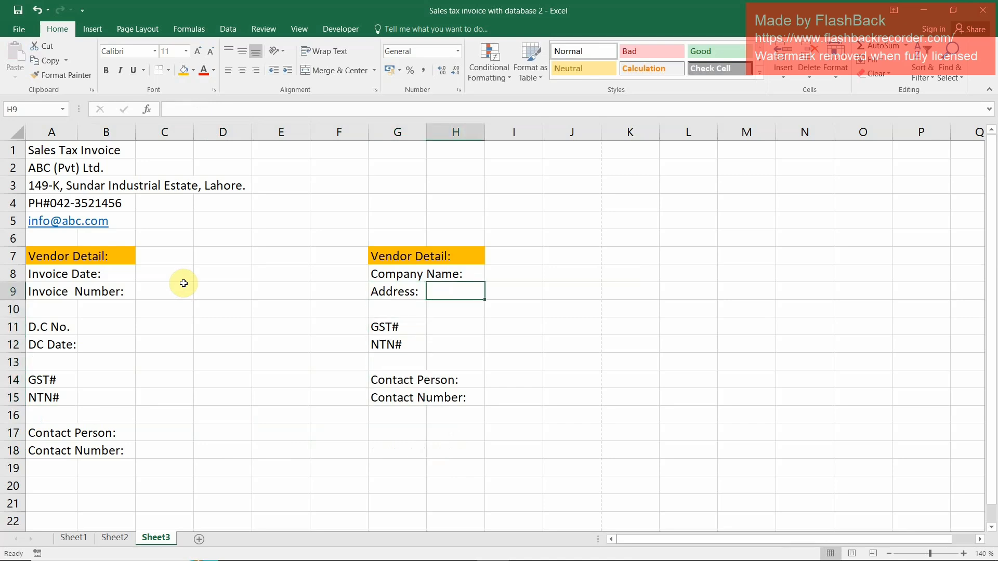
key("Up")
key("Left")
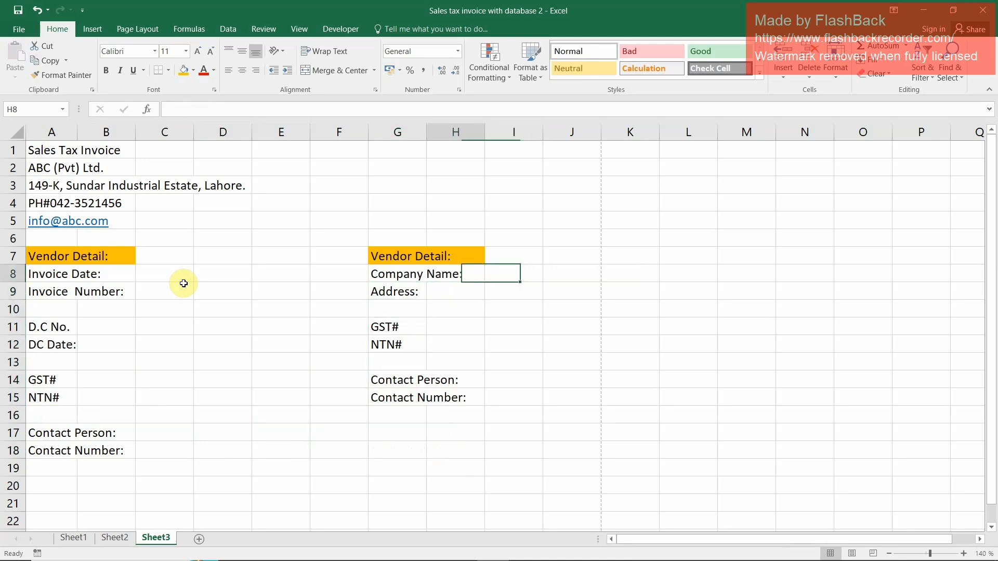
key("Left")
key("shift+Right")
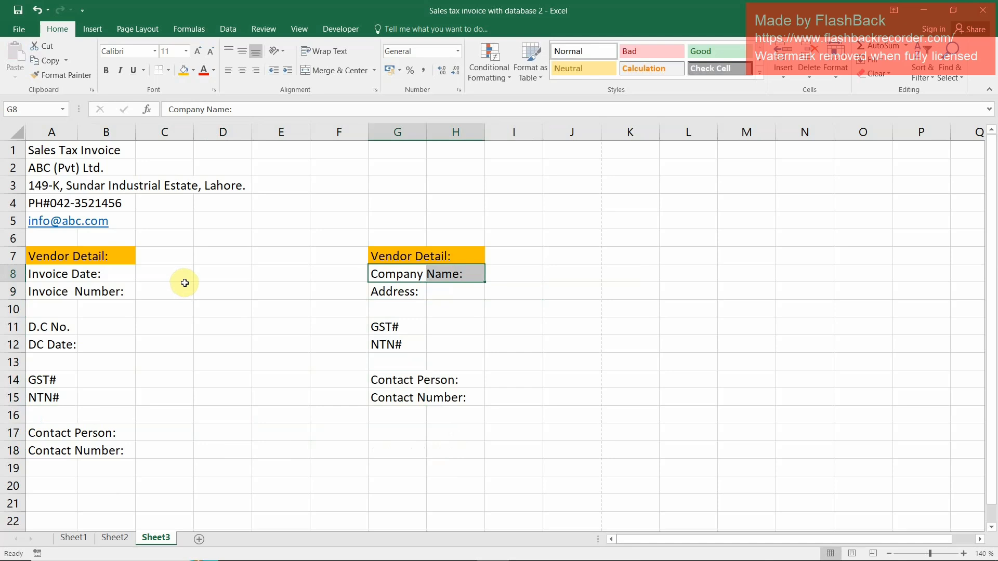
left_click(335, 69)
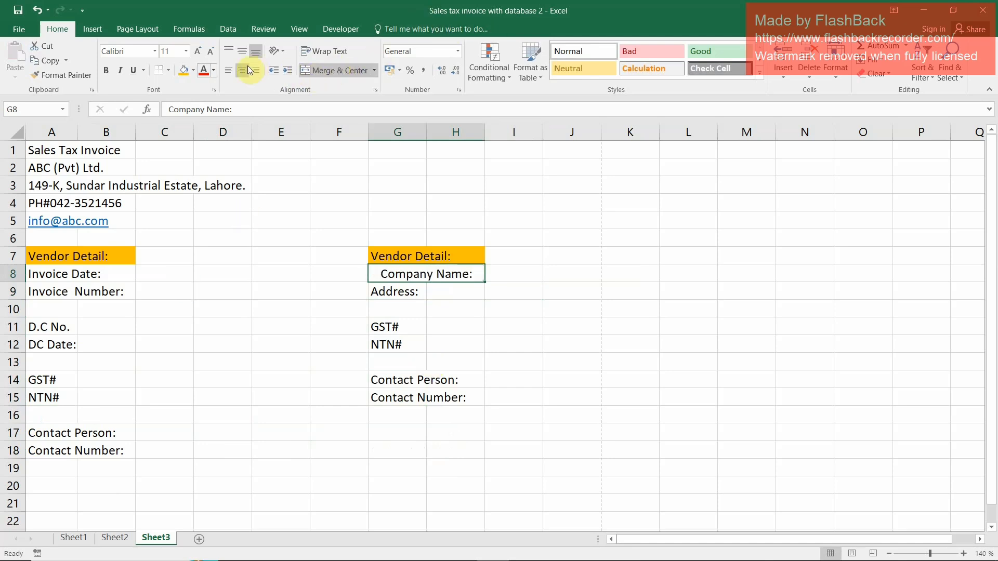
left_click(226, 71)
Copy the merged, left-aligned format of the Company Name cell to the labels in G9, G11:G12 and G14:G15
left_click(60, 77)
left_click(431, 290)
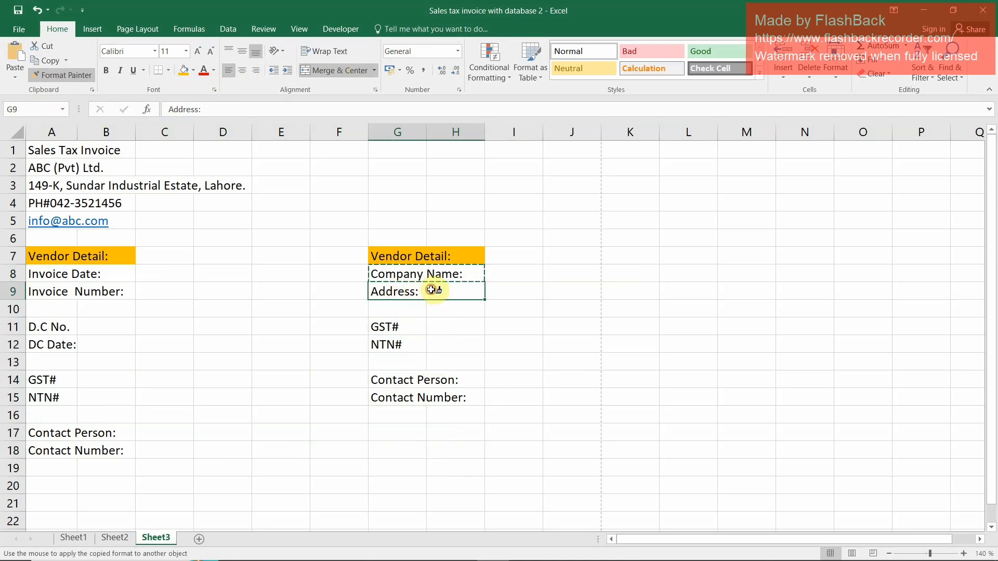
mouse_move(397, 326)
left_mouse_down()
mouse_move(439, 325)
mouse_move(412, 341)
mouse_move(443, 348)
left_mouse_up()
left_click(394, 379)
mouse_move(393, 380)
left_mouse_down()
mouse_move(441, 385)
mouse_move(423, 397)
mouse_move(460, 398)
left_mouse_up()
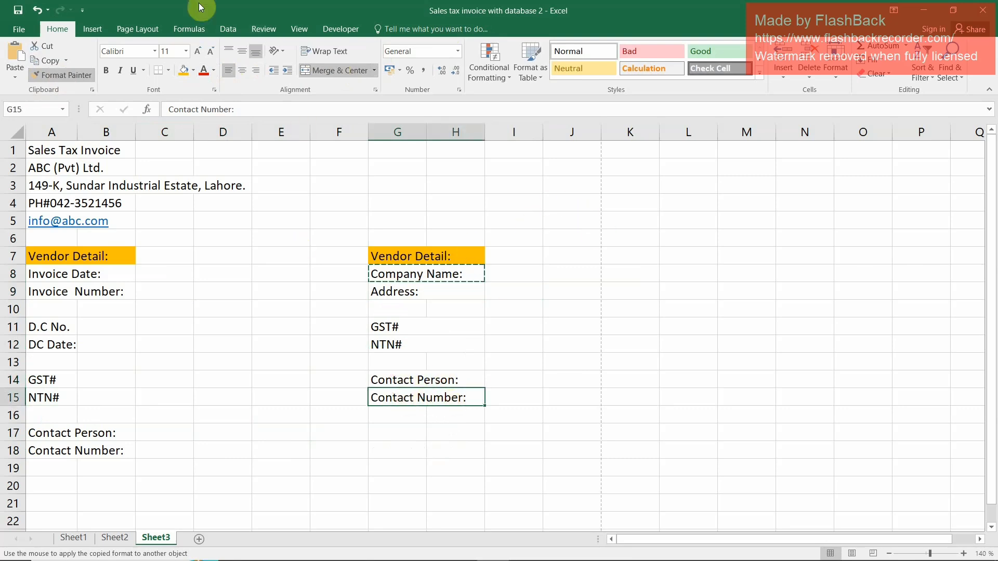
key("Escape")
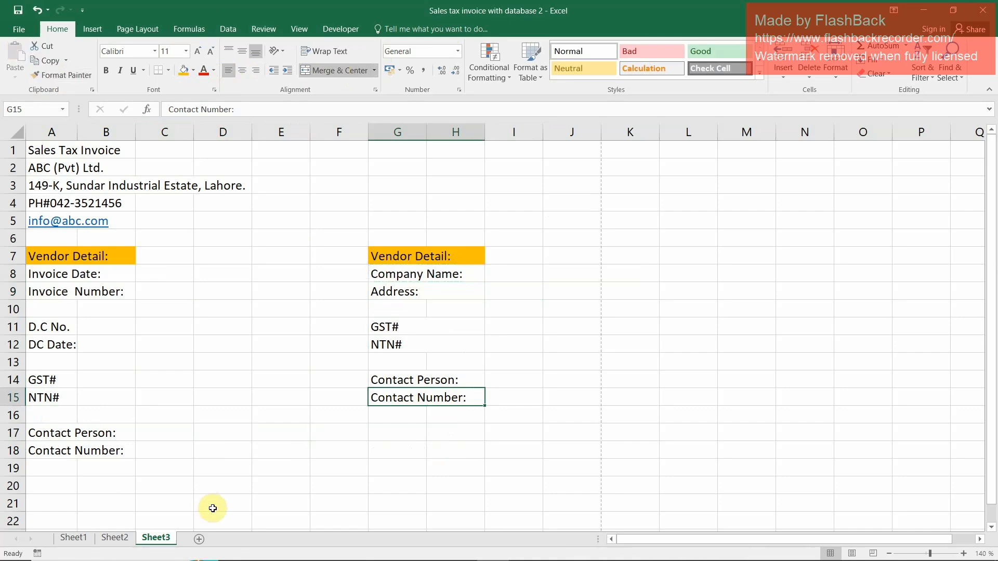
Start the item table header in row 20 with "Sr#" in A20 and "Particulars" in B20
scroll(216, 374, "down", 2)
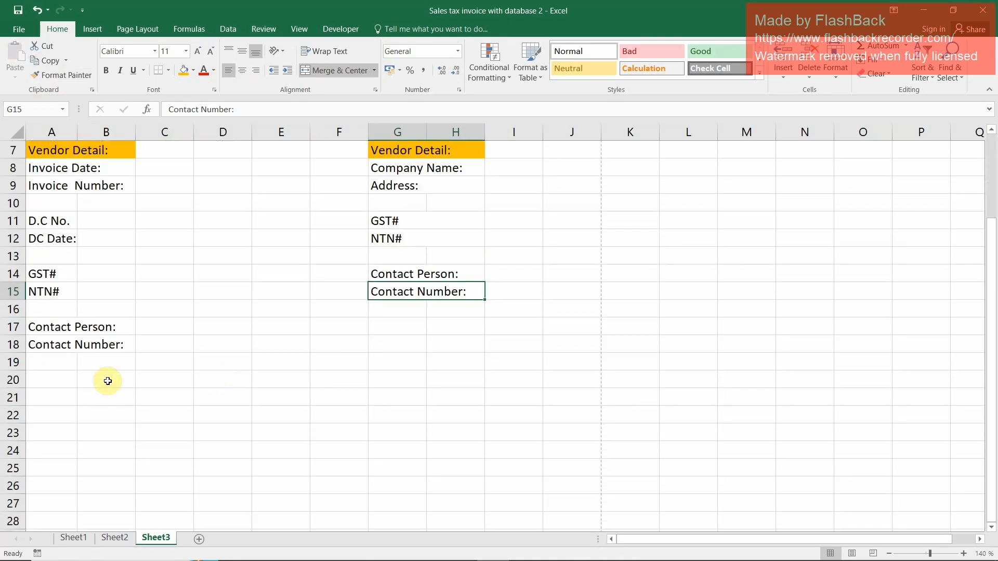
left_click(58, 361)
left_click(58, 379)
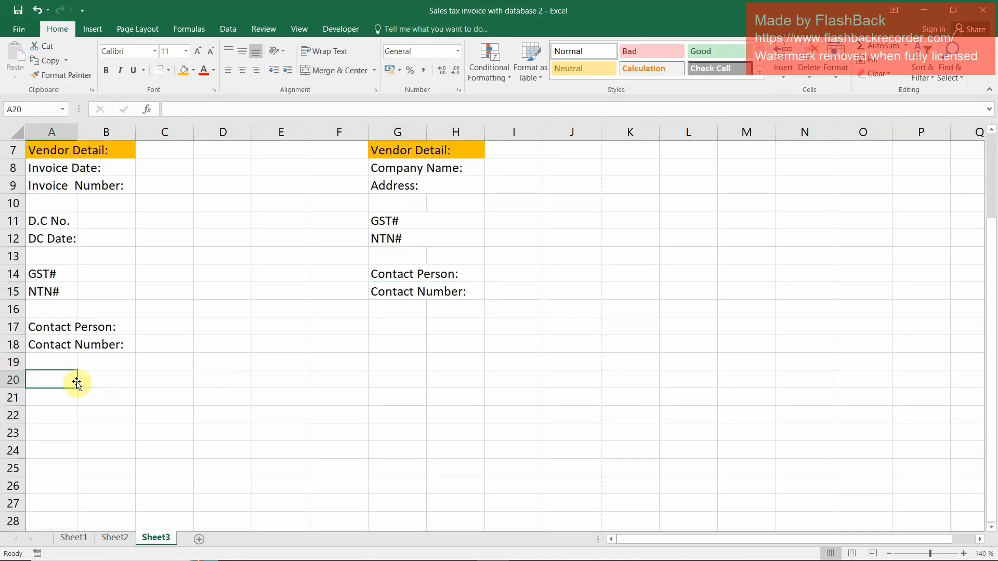
type("Sr#")
left_click(78, 382)
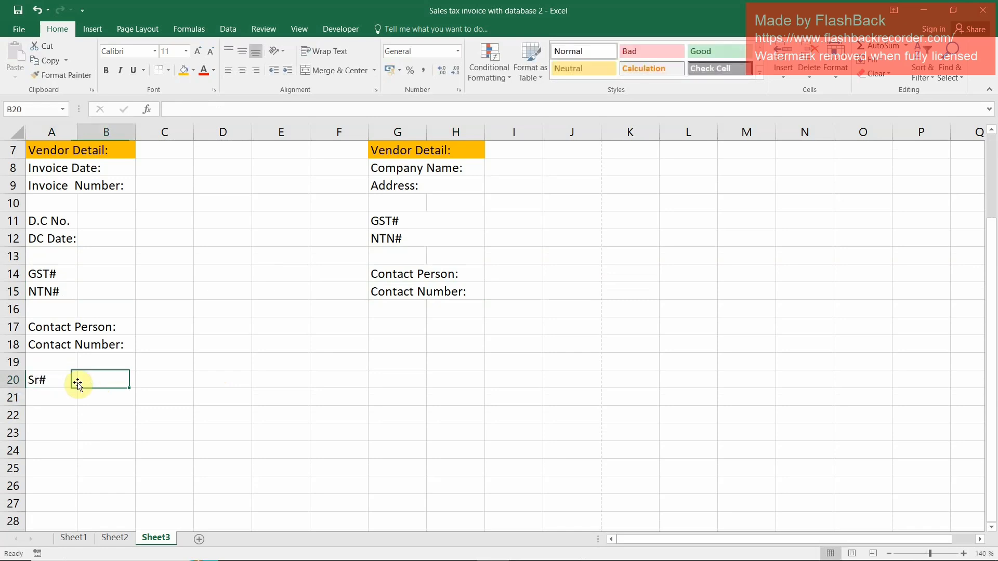
type("Particulars")
key("Return")
Add the column headings "Qty" in C20 and "Rate" in D20
key("Up")
key("Right")
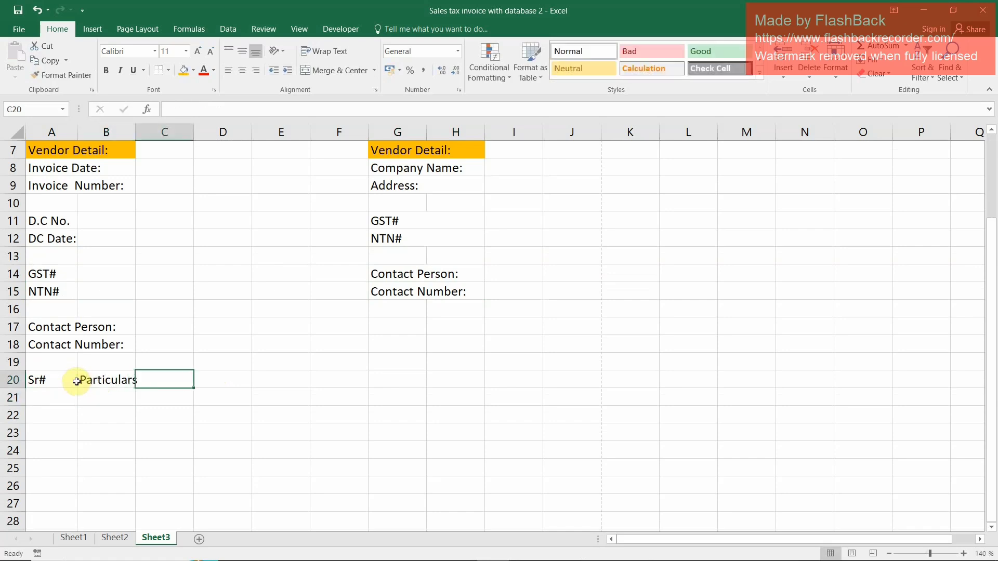
type("Qty")
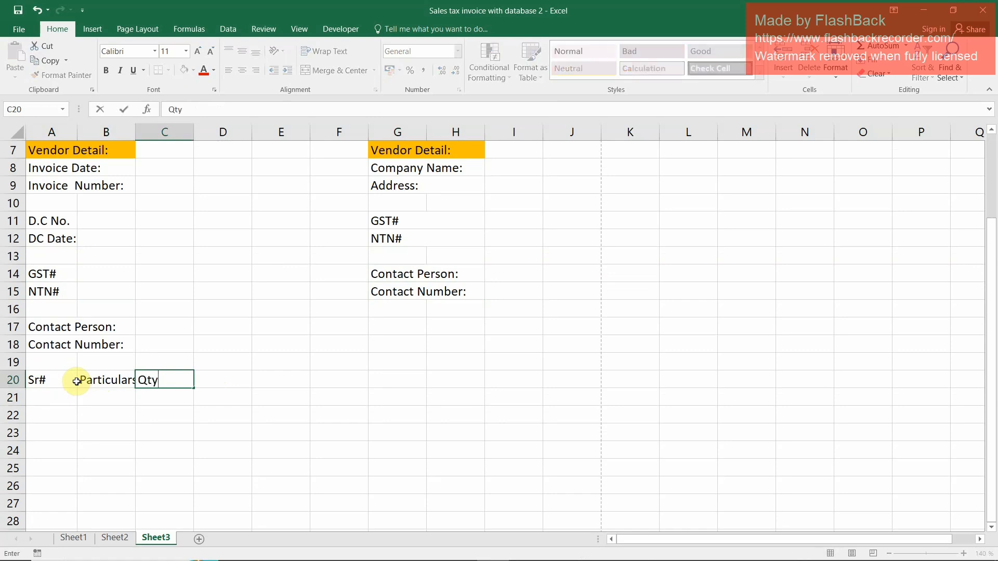
key("Return")
key("Up")
key("Right")
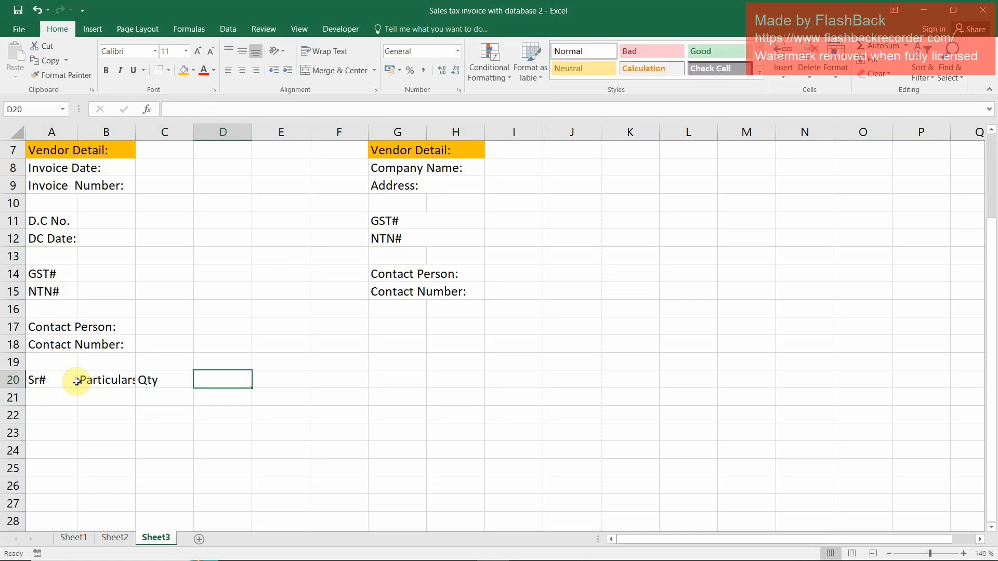
type("Rate")
key("Return")
Add the column headings "Amount Exc Tax" in E20 and "GST 18%" in F20
key("Up")
key("Right")
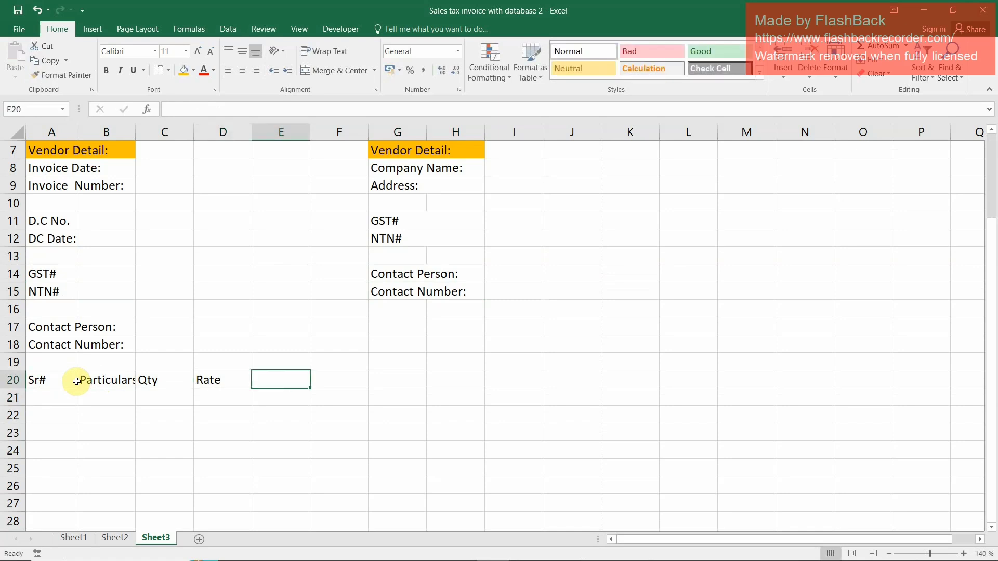
type("Amount Exc Tax")
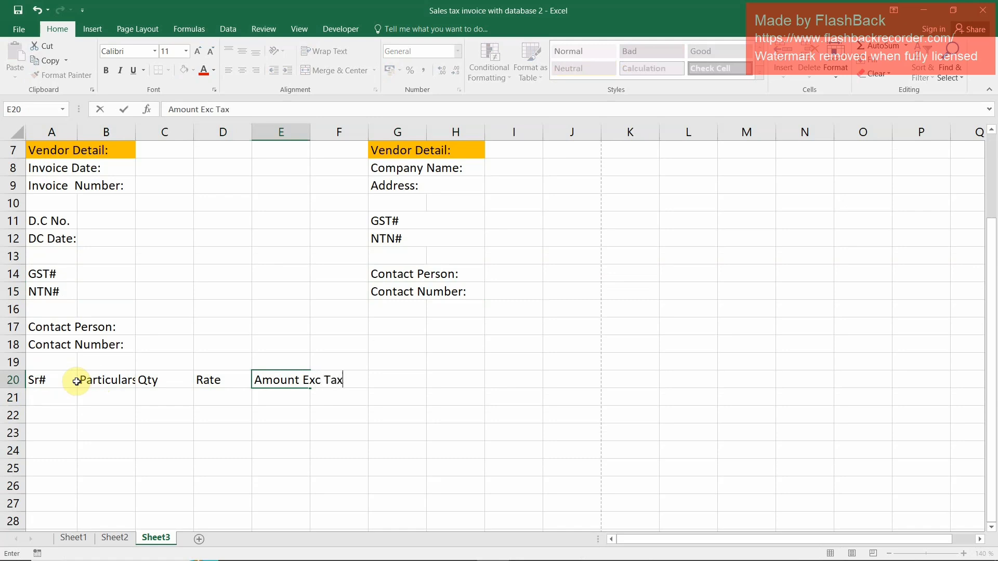
key("Return")
key("Up")
key("Right")
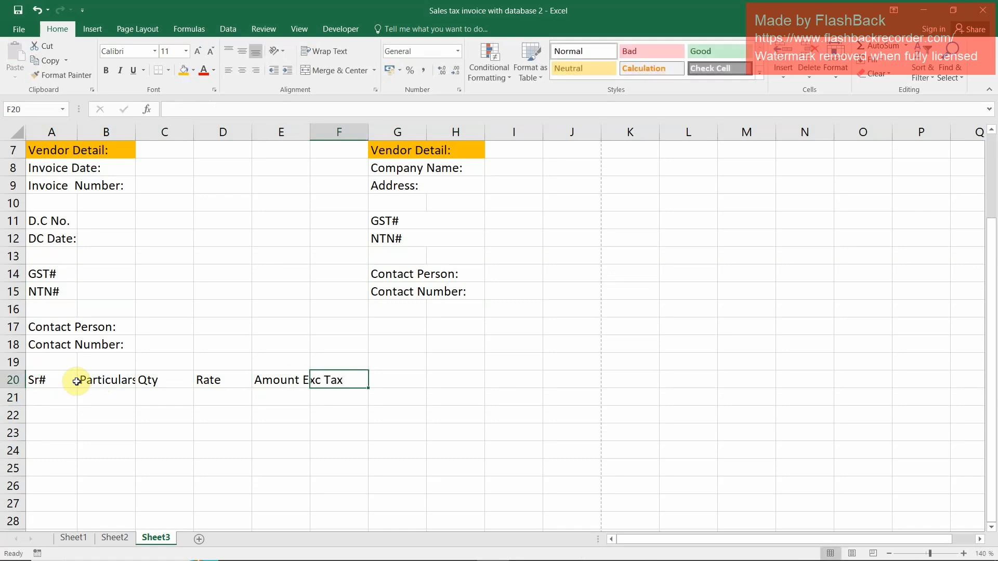
type("GS")
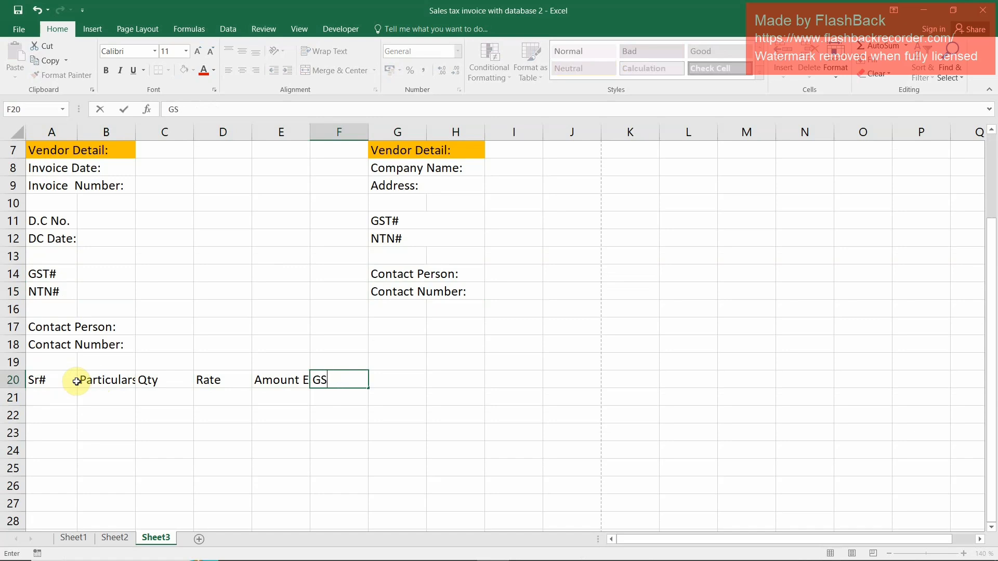
type("T 18%")
key("Return")
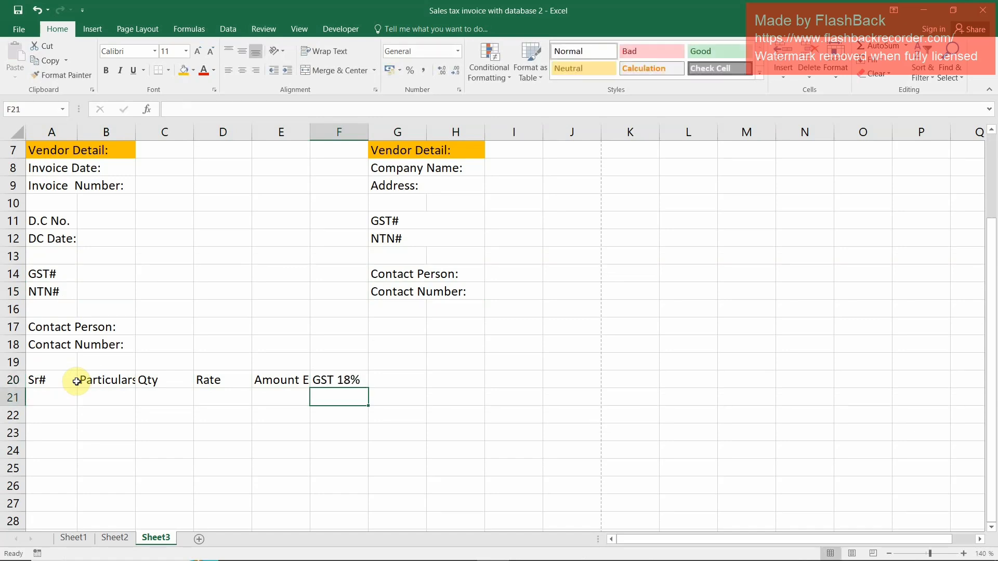
Add the column heading "Amount including Sales Tax" in G20
key("Up")
key("Right")
type("A")
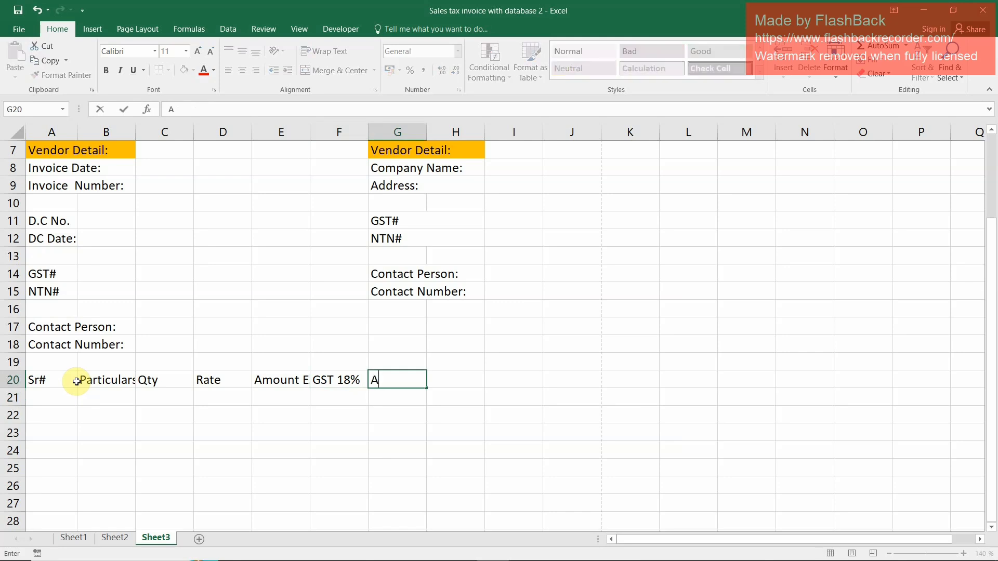
type("mount including Sales Tax")
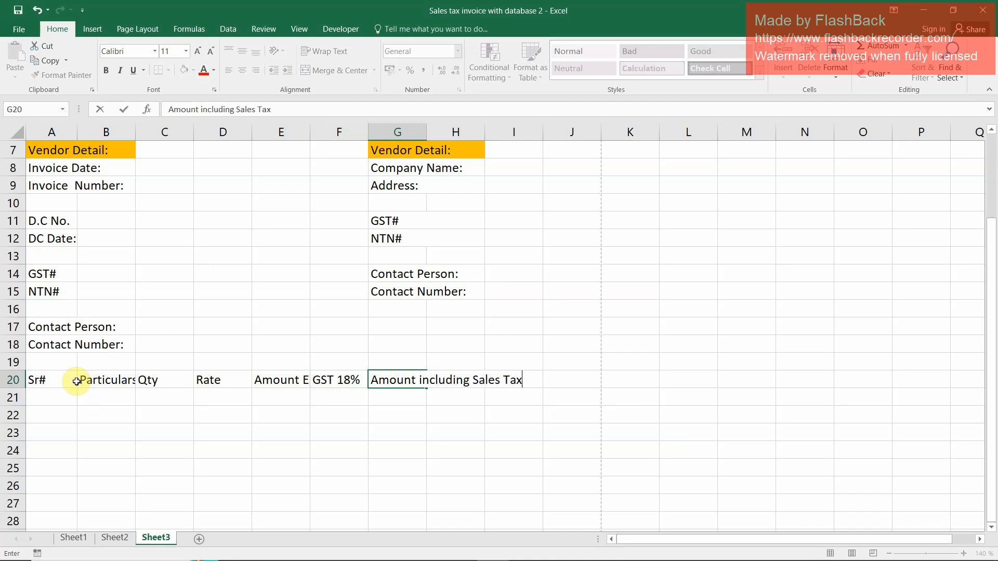
key("Return")
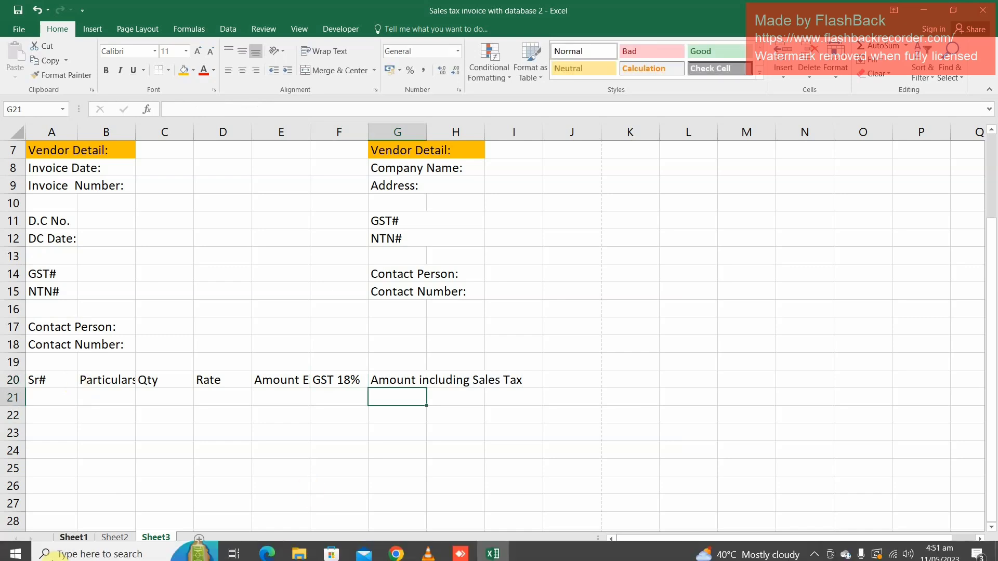
Wrap the text of the header row A20:I20 and widen columns G and B to fit their headings
left_click_drag(58, 379, 503, 379)
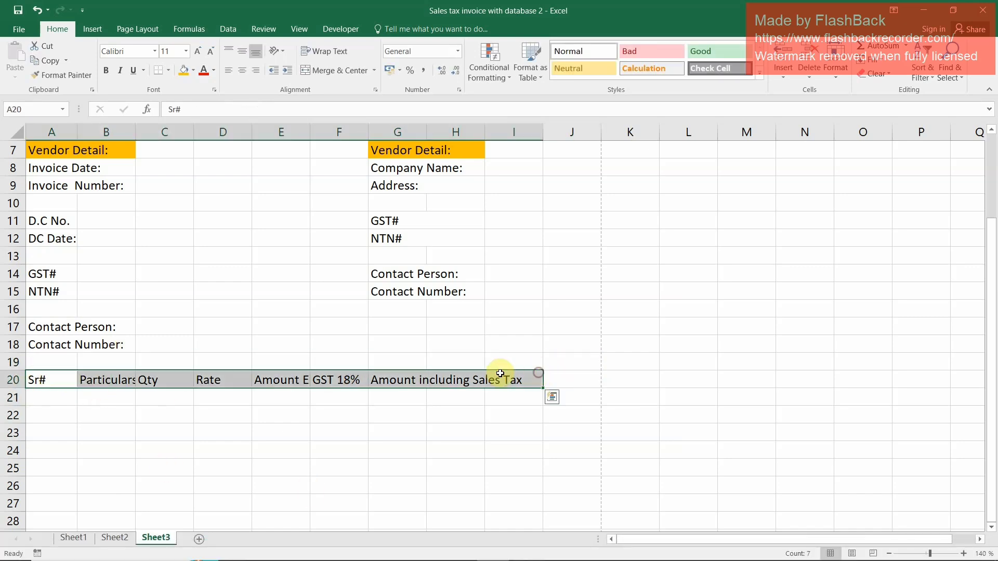
left_click(329, 50)
left_click_drag(429, 131, 451, 131)
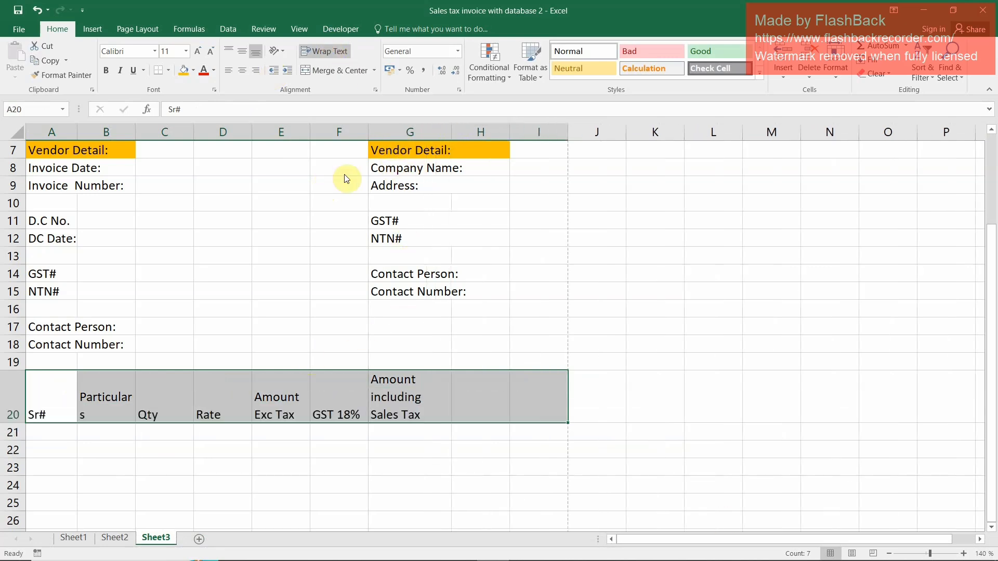
left_click(282, 382)
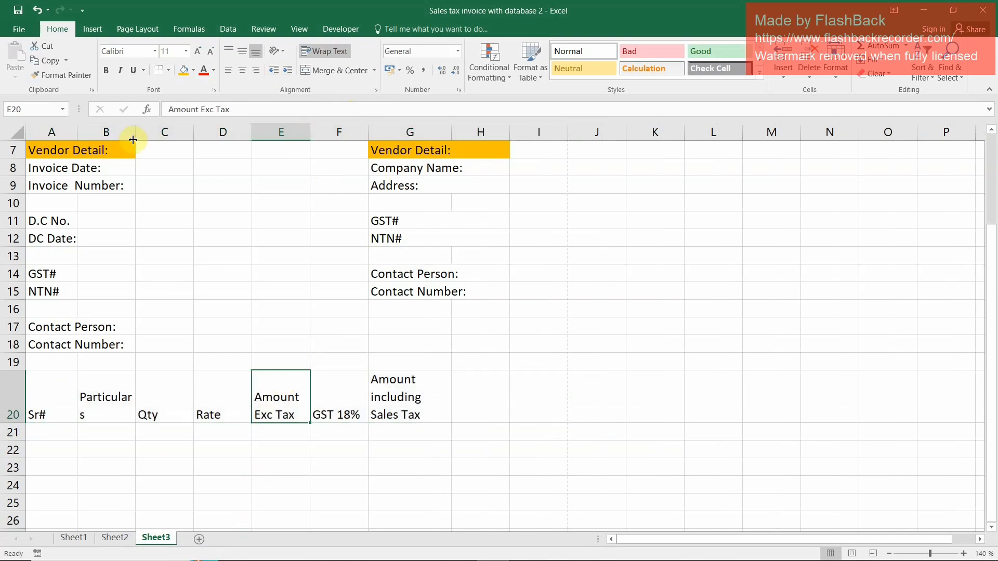
left_click_drag(137, 131, 156, 132)
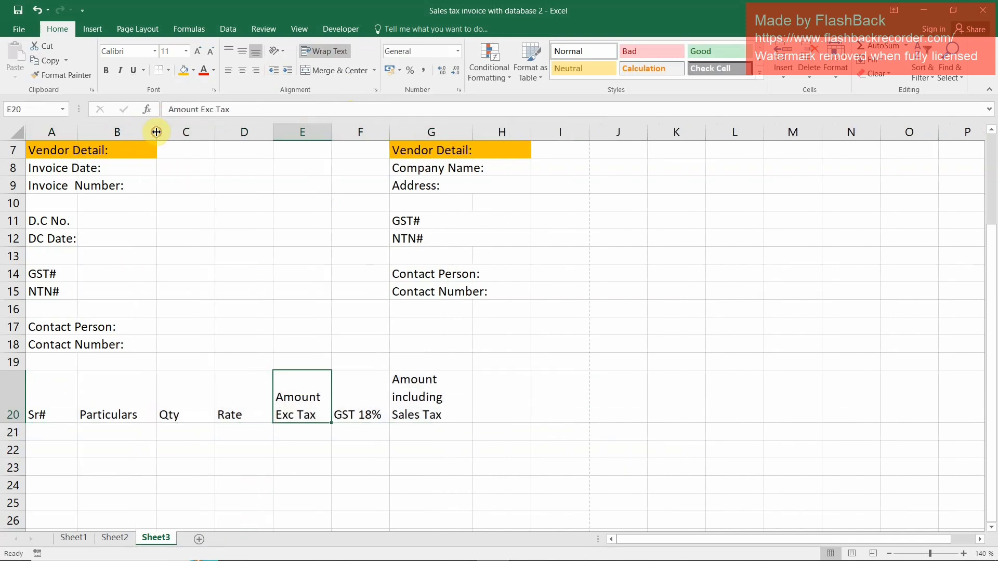
Center the headings in A20:H20 horizontally and vertically and make them bold
left_click_drag(65, 401, 491, 400)
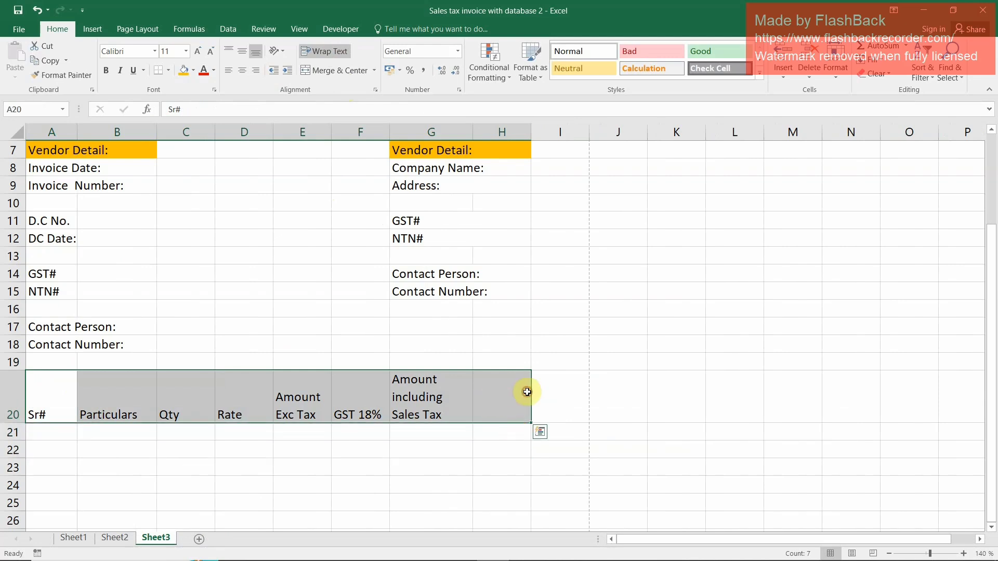
left_click(243, 70)
left_click(243, 51)
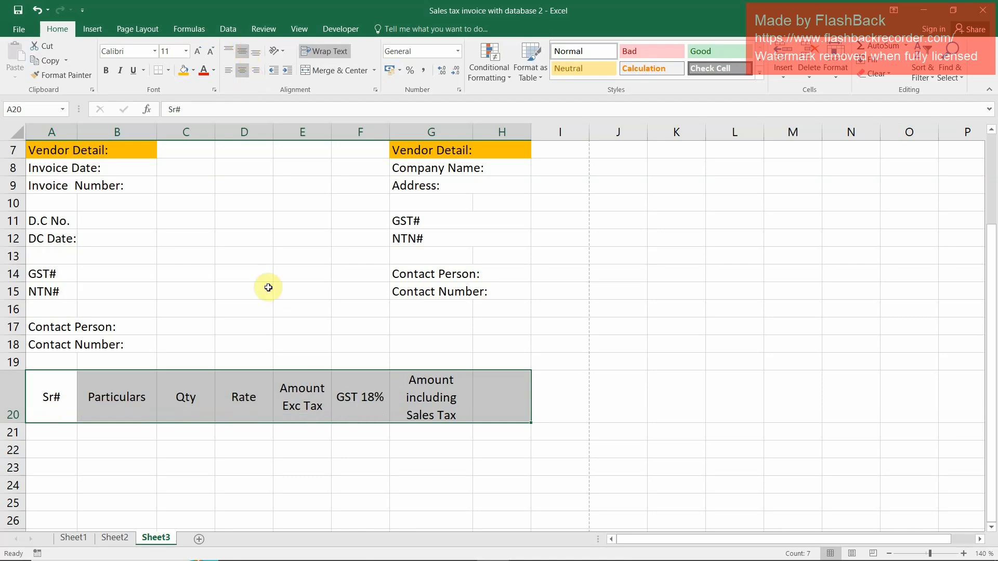
left_click(106, 72)
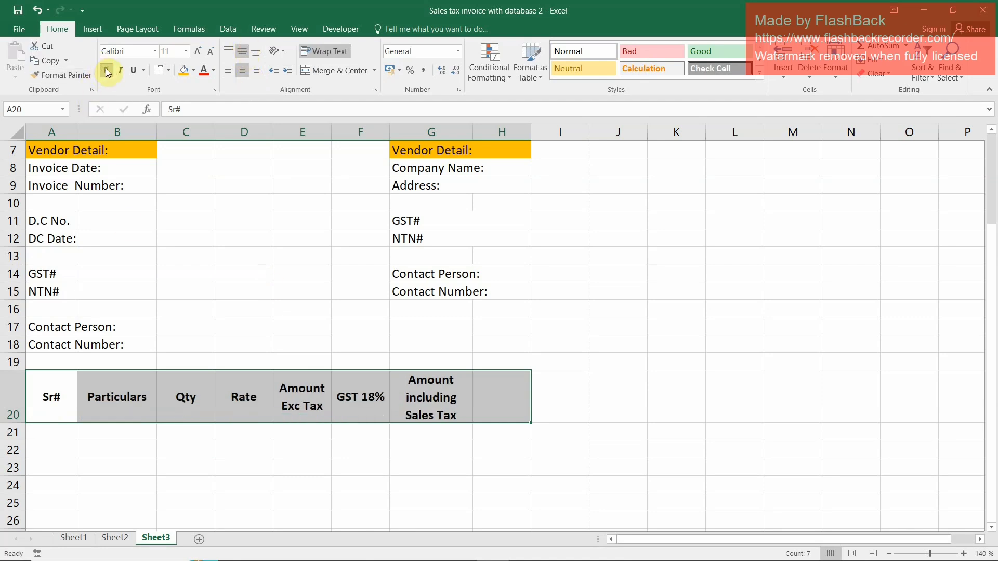
Give the header row A20:H20 a light blue fill and borders around all its cells
left_click(194, 75)
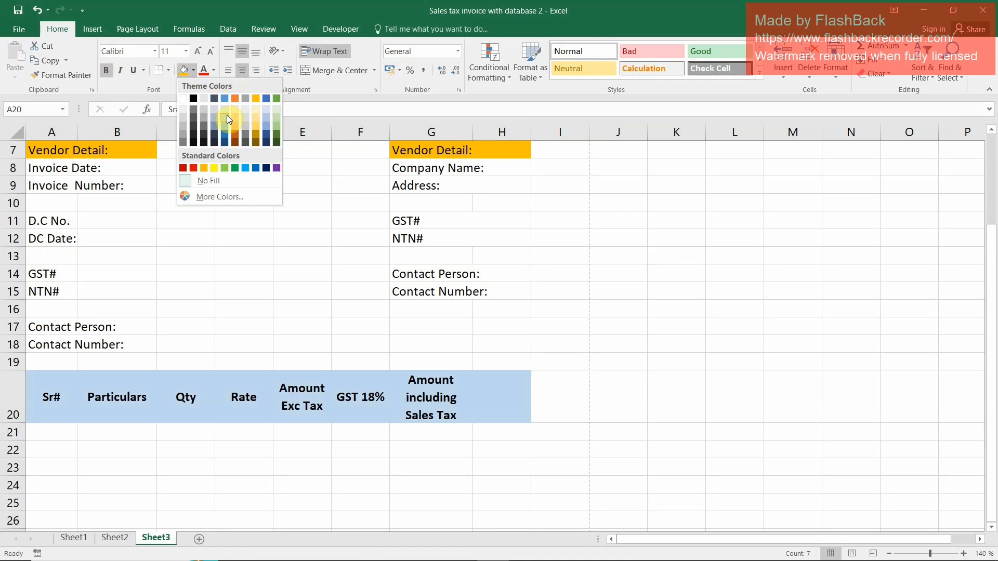
left_click(225, 128)
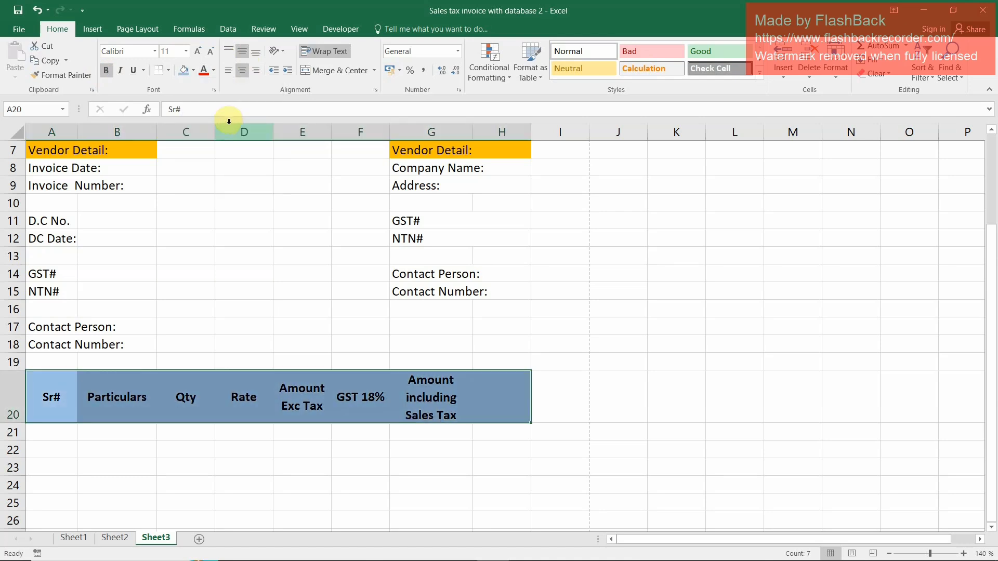
left_click(176, 73)
left_click(162, 182)
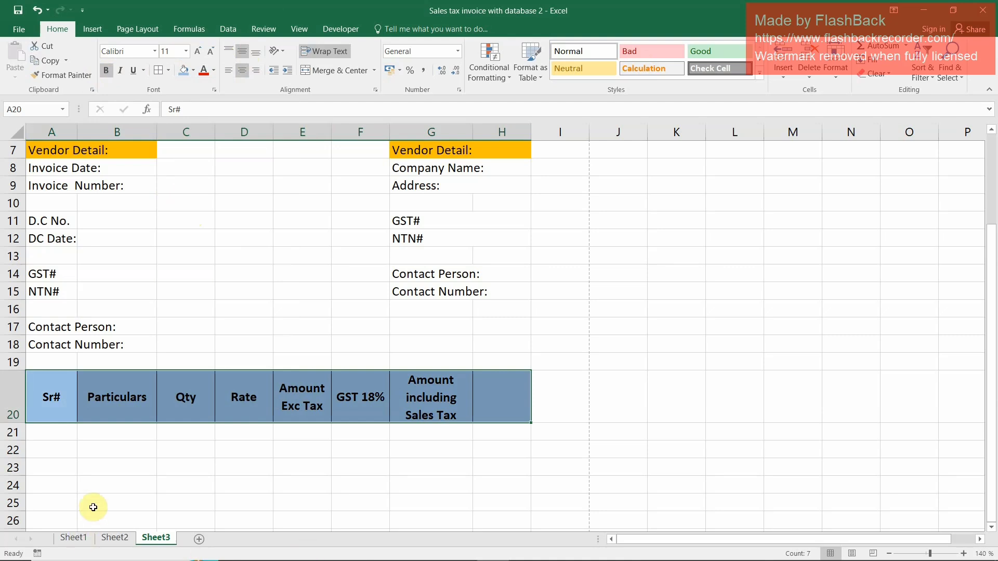
left_click(30, 432)
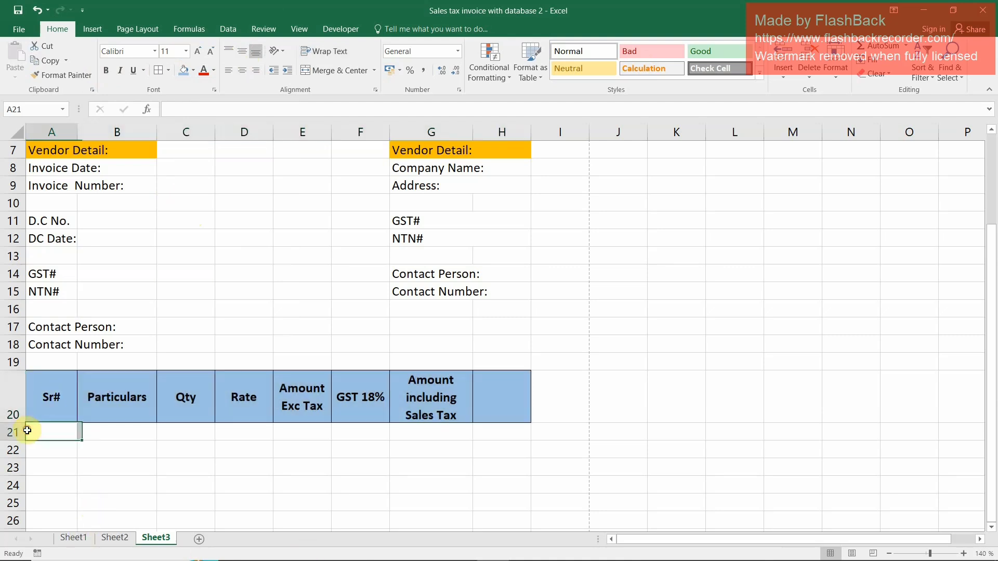
Move the second Vendor Detail block from G7:H15 so that it starts in D7
scroll(514, 298, "up", 2)
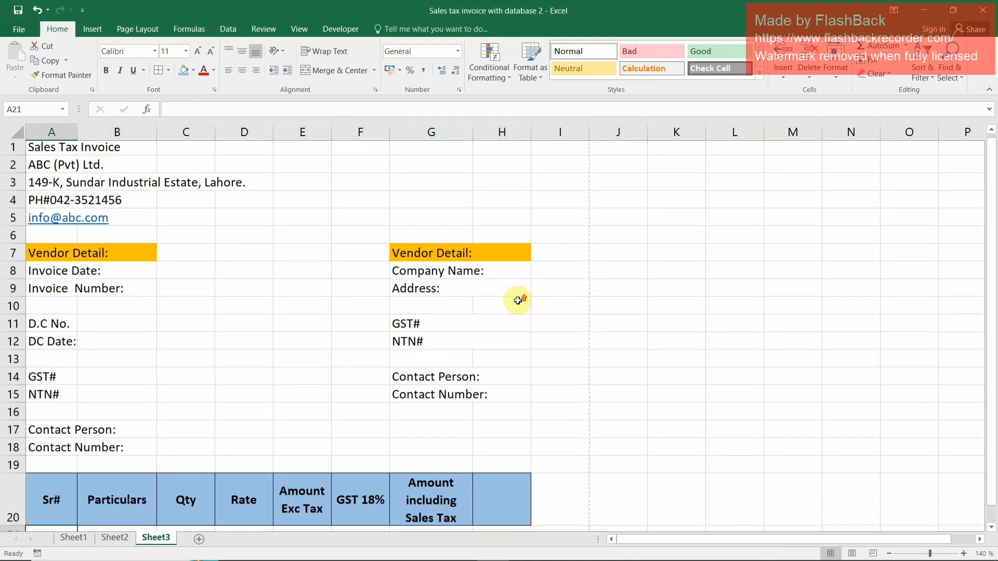
scroll(517, 300, "down", 1)
left_click(481, 431)
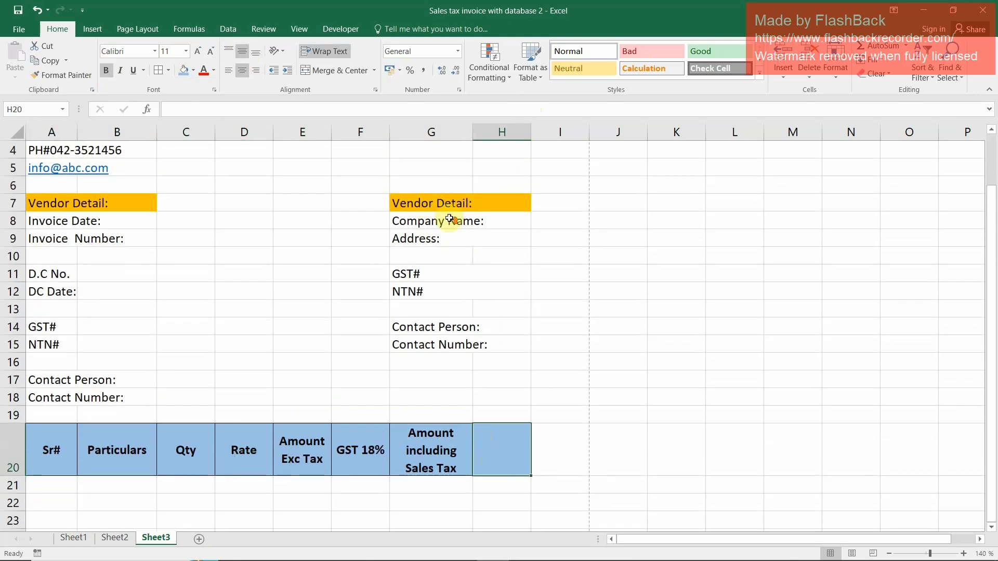
scroll(449, 217, "up", 1)
left_click_drag(425, 258, 425, 391)
key("ctrl+c")
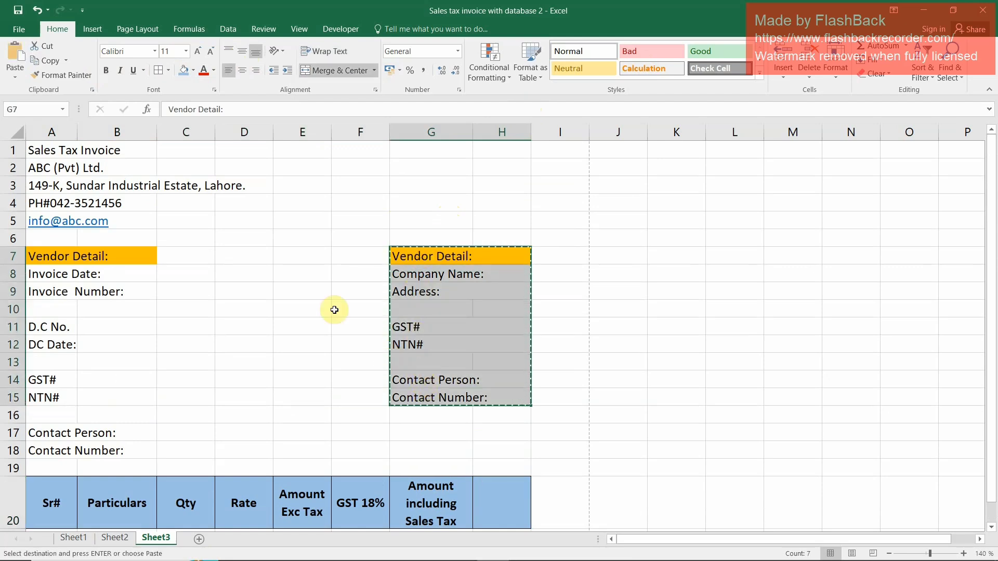
left_click(264, 259)
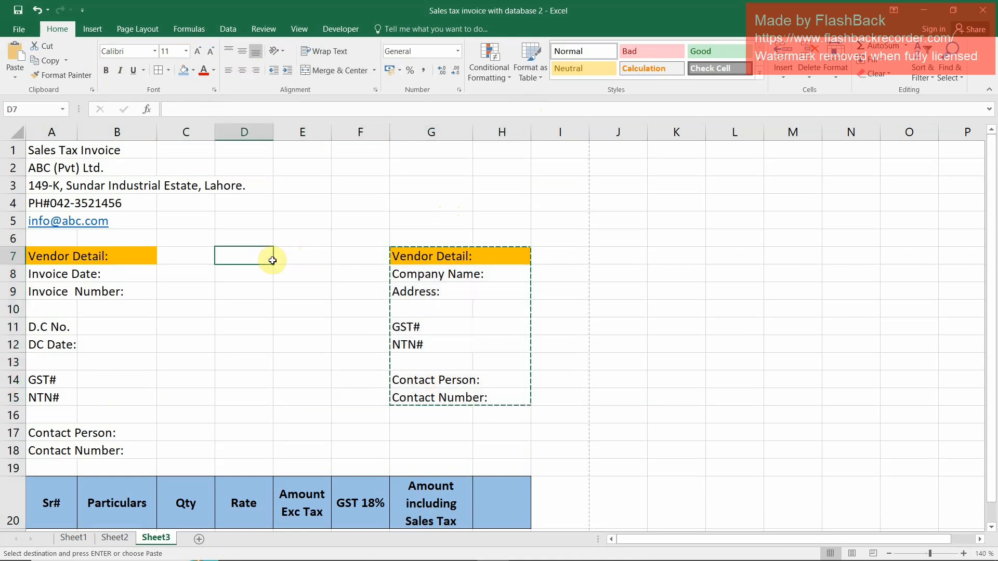
key("ctrl+v")
left_click(380, 255)
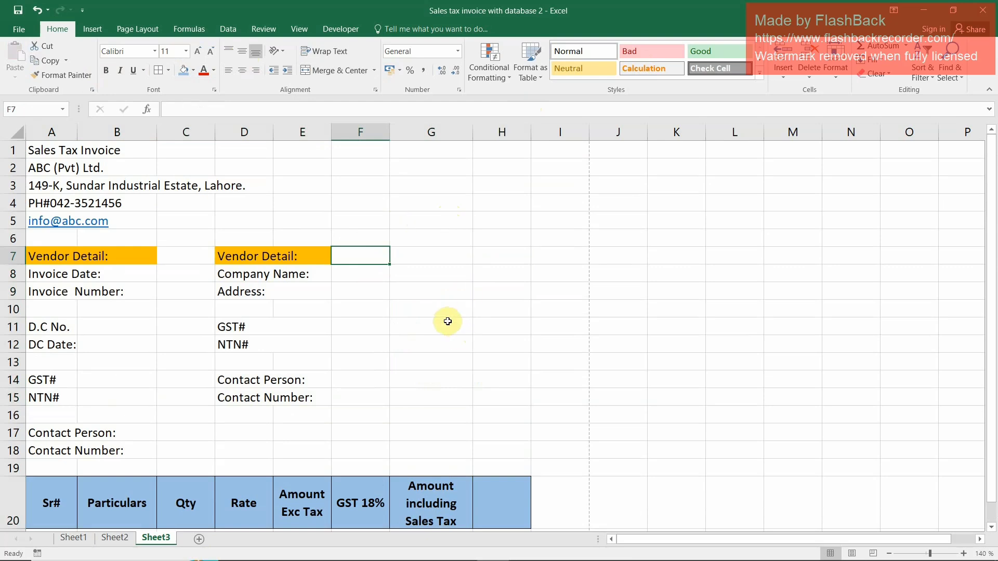
Delete the unused column H, which holds the empty header cell beside "Amount including Sales Tax"
left_click_drag(367, 259, 417, 259)
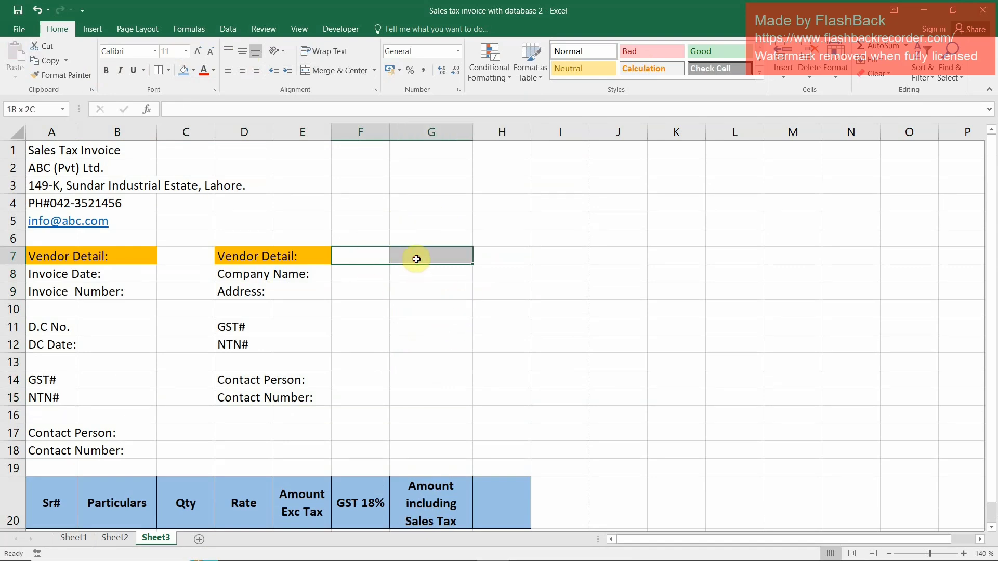
left_click(509, 132)
left_click(809, 55)
left_click(257, 430)
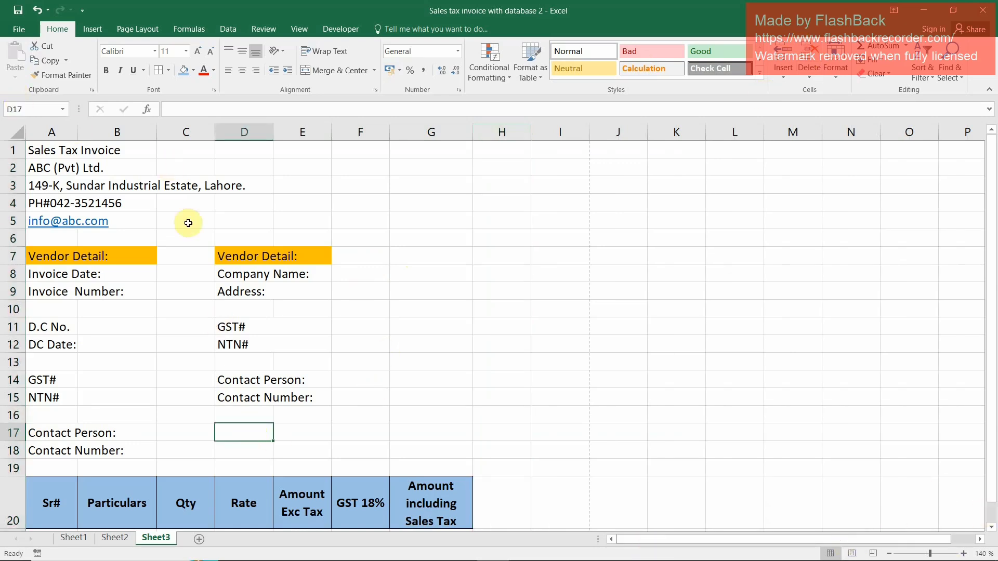
Widen columns A and B so the detail labels fit within column A and leave room for entries beside them
left_click_drag(77, 128, 94, 128)
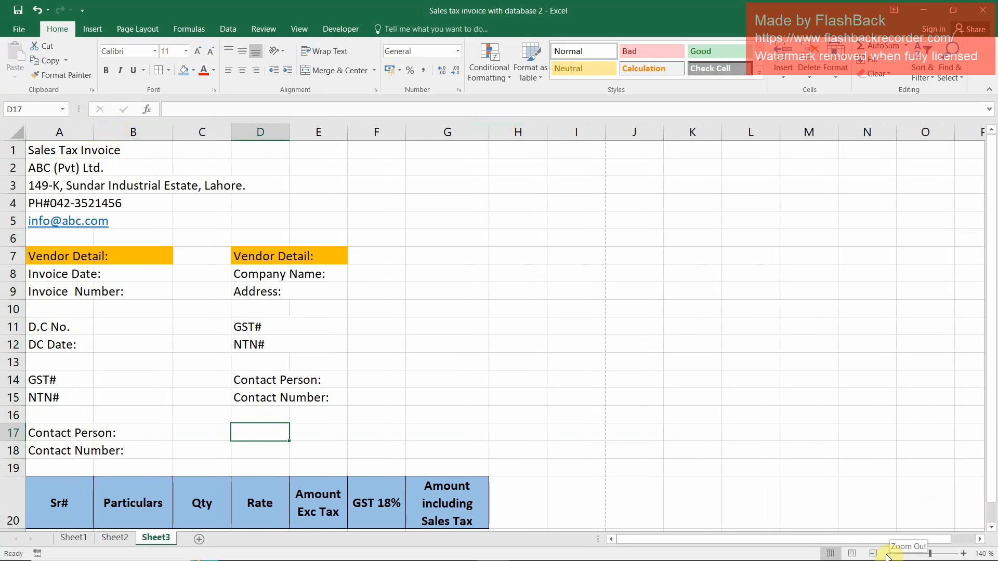
left_click(888, 555)
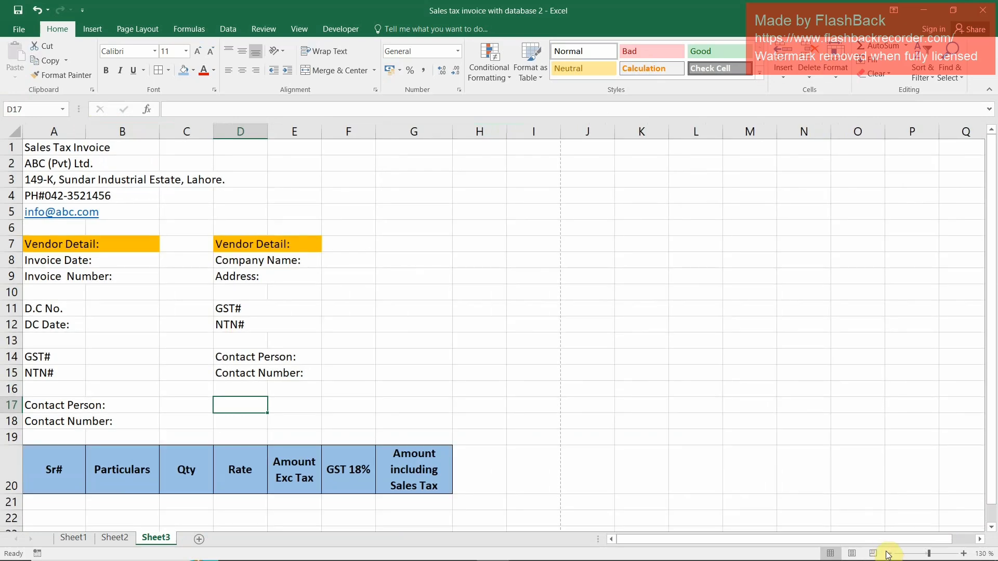
left_click_drag(157, 131, 192, 134)
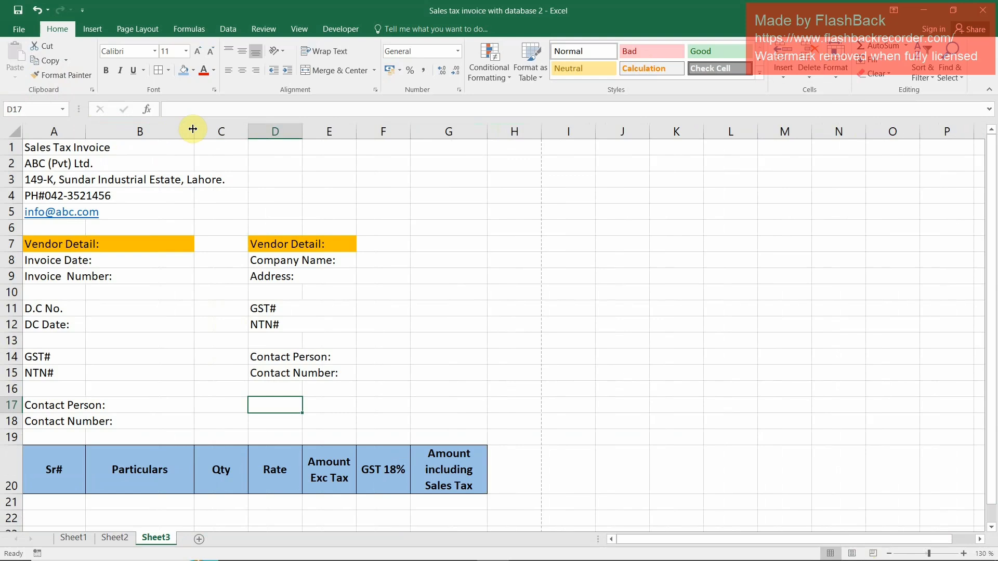
left_click_drag(88, 139, 116, 138)
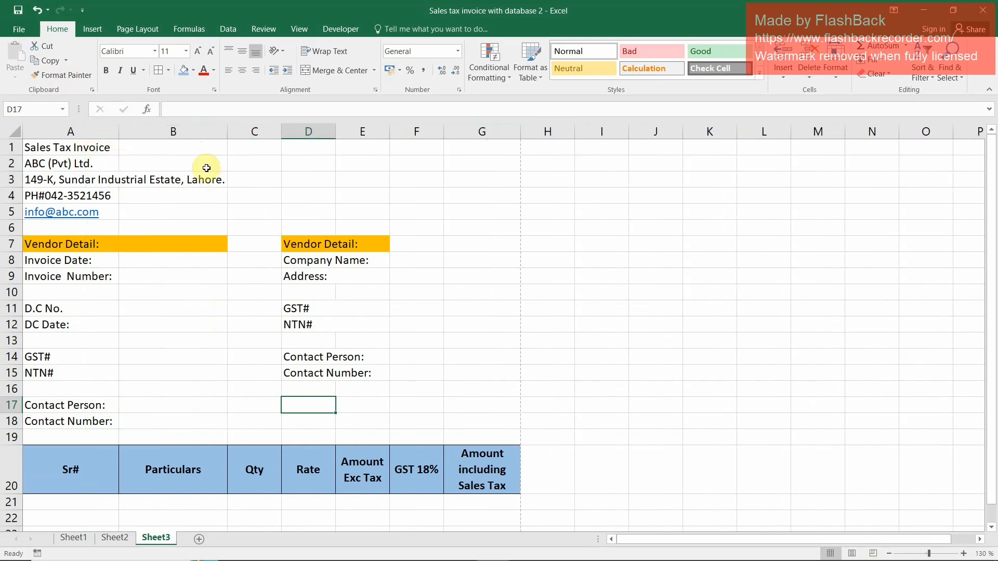
left_click(147, 296)
left_click(143, 351)
left_click(159, 406)
left_click(162, 419)
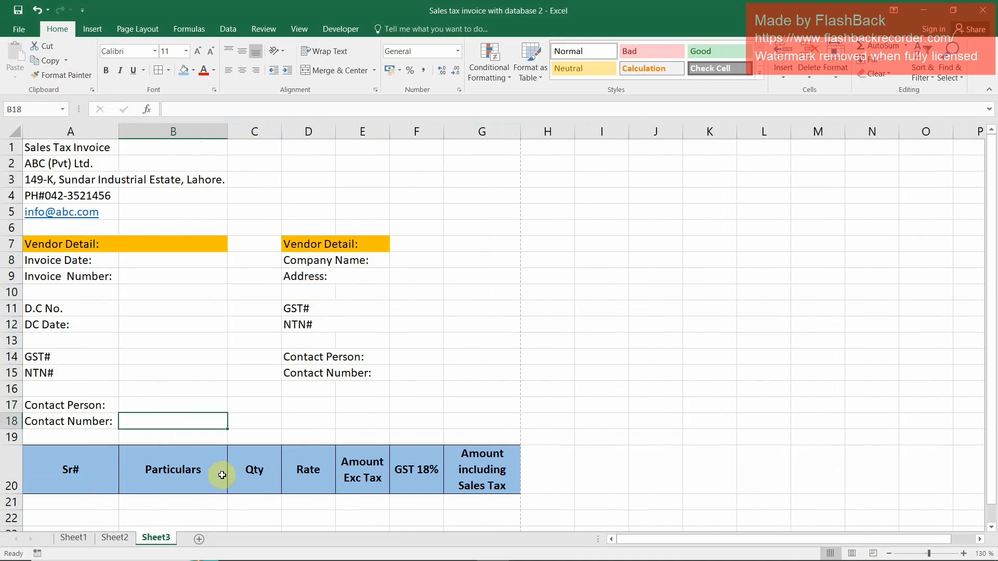
left_click(228, 133)
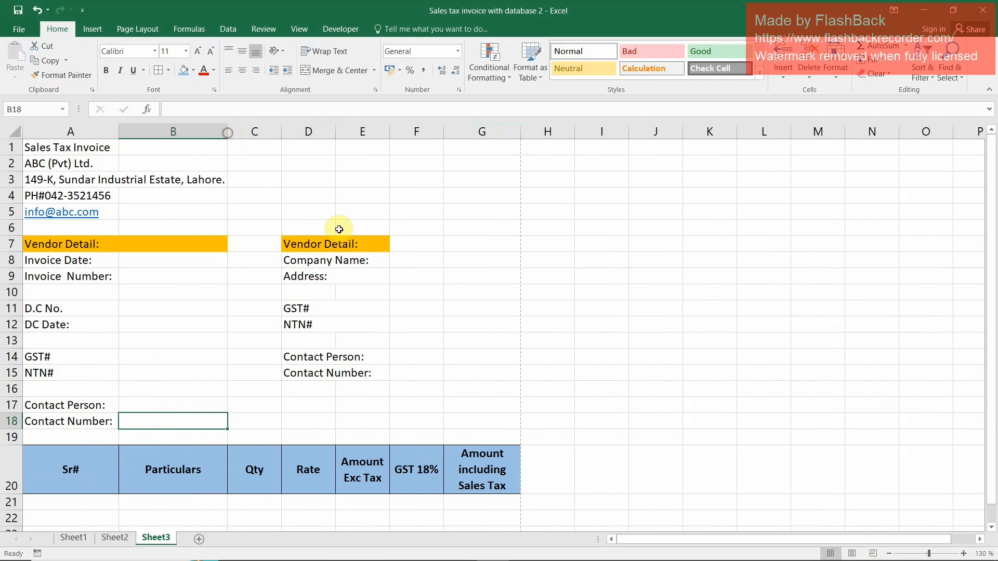
Widen columns E, G and F of the item table and check the page layout in the print preview
left_click_drag(390, 132, 404, 135)
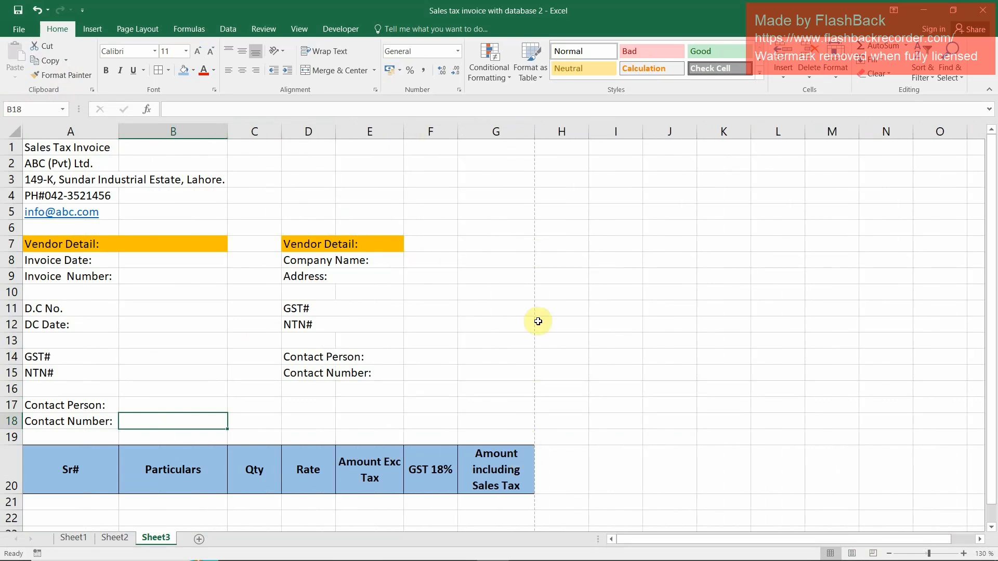
left_click_drag(534, 129, 548, 135)
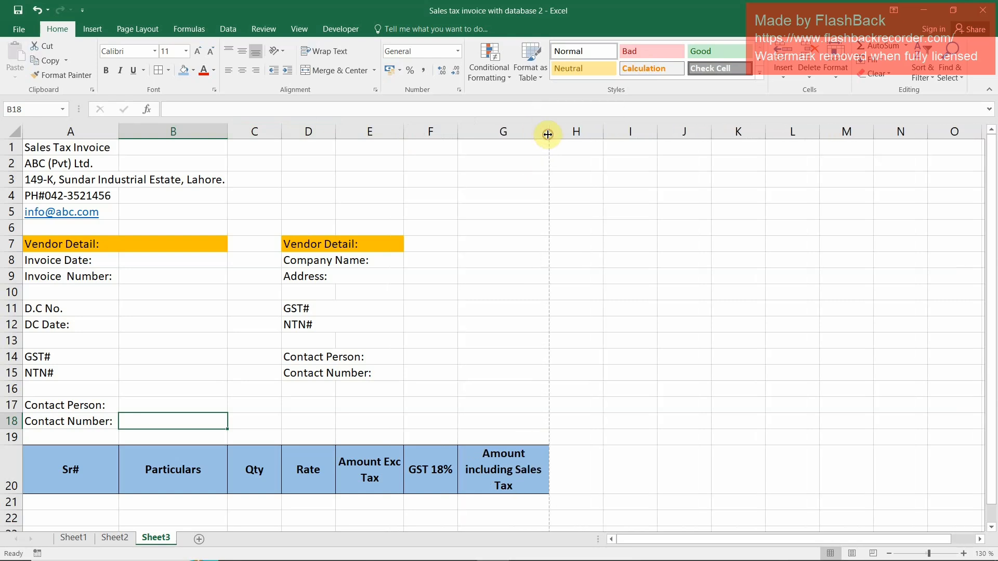
left_click_drag(457, 132, 468, 134)
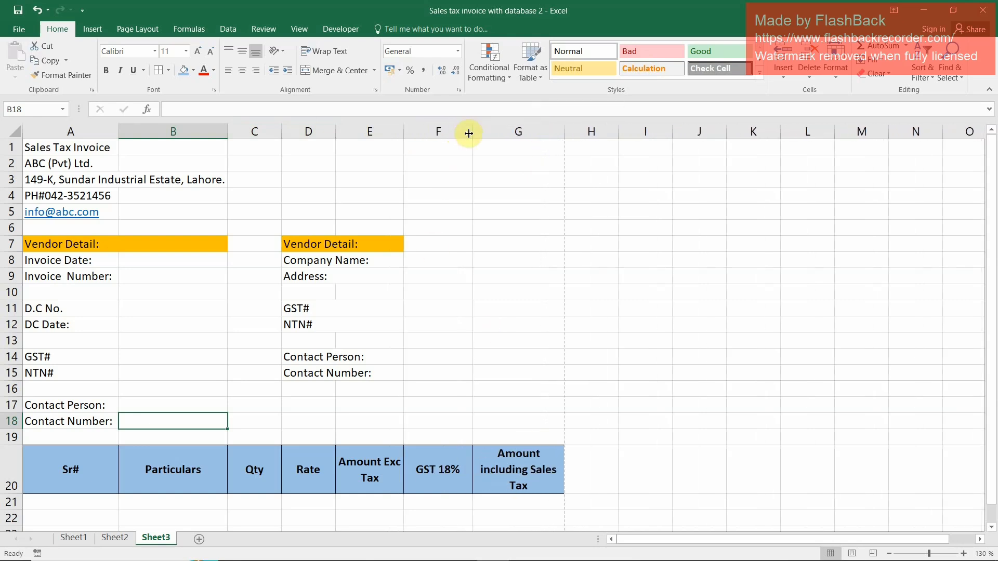
left_click(15, 31)
left_click(38, 164)
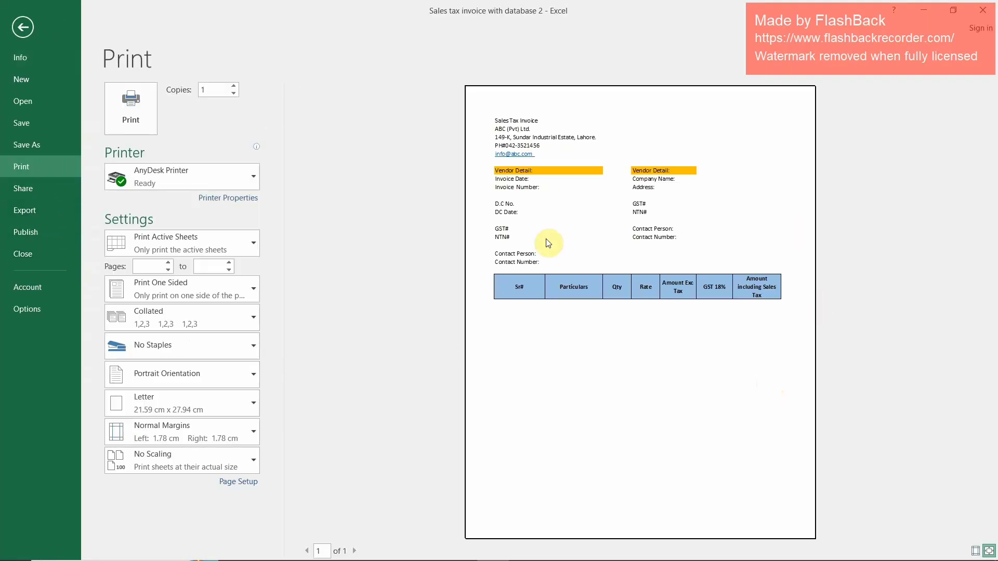
key("Escape")
Merge and center the title across A1:G1 and copy that format to the company header rows 2 to 5
left_click_drag(53, 147, 525, 146)
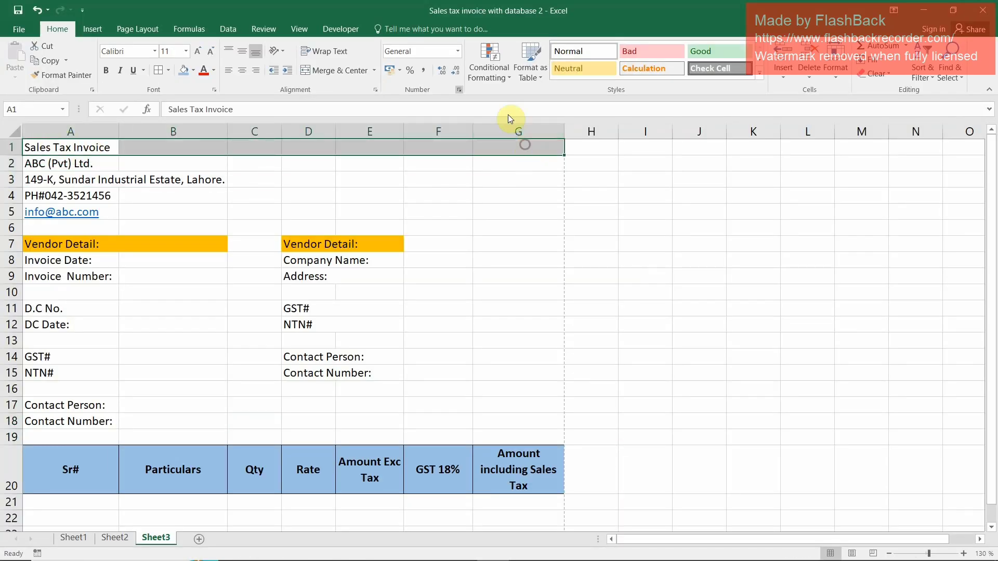
left_click(328, 70)
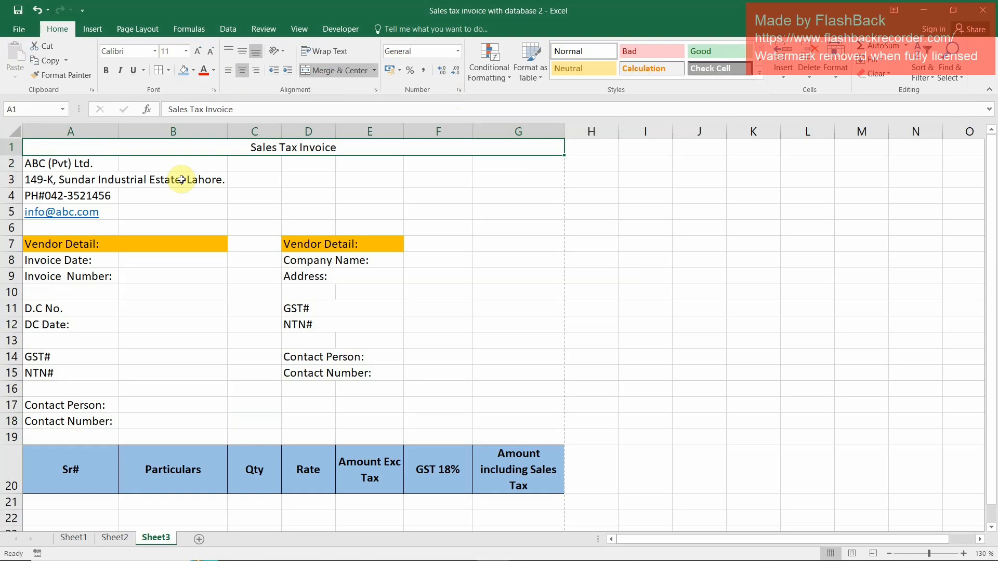
left_click(62, 74)
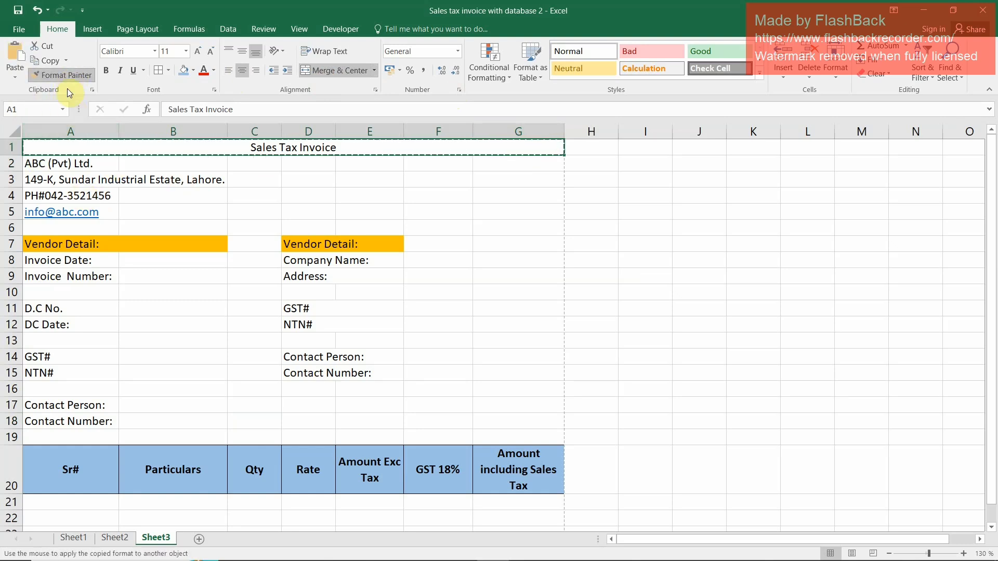
mouse_move(116, 163)
left_mouse_down()
mouse_move(156, 179)
mouse_move(526, 158)
left_mouse_up()
mouse_move(53, 182)
left_mouse_down()
mouse_move(156, 190)
mouse_move(496, 179)
left_mouse_up()
left_click_drag(71, 195, 505, 191)
mouse_move(61, 212)
left_mouse_down()
mouse_move(515, 210)
mouse_move(502, 210)
left_mouse_up()
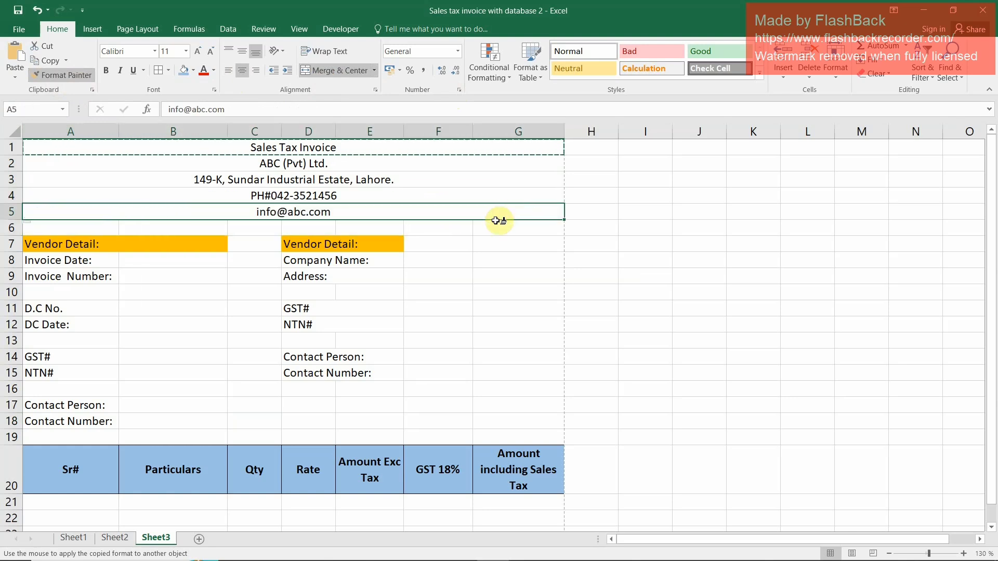
Make the "Sales Tax Invoice" title bold at font size 20
key("Escape")
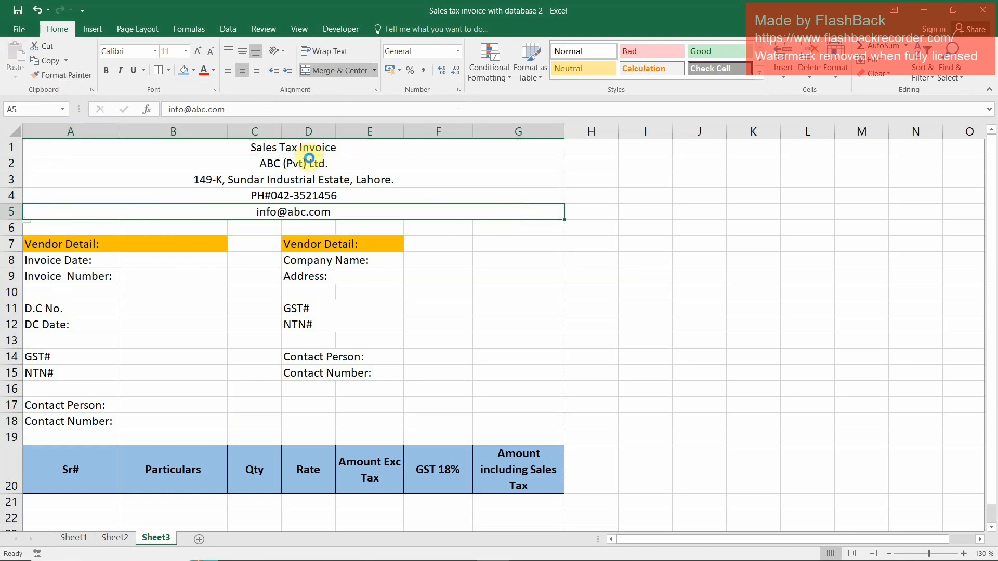
left_click(310, 149)
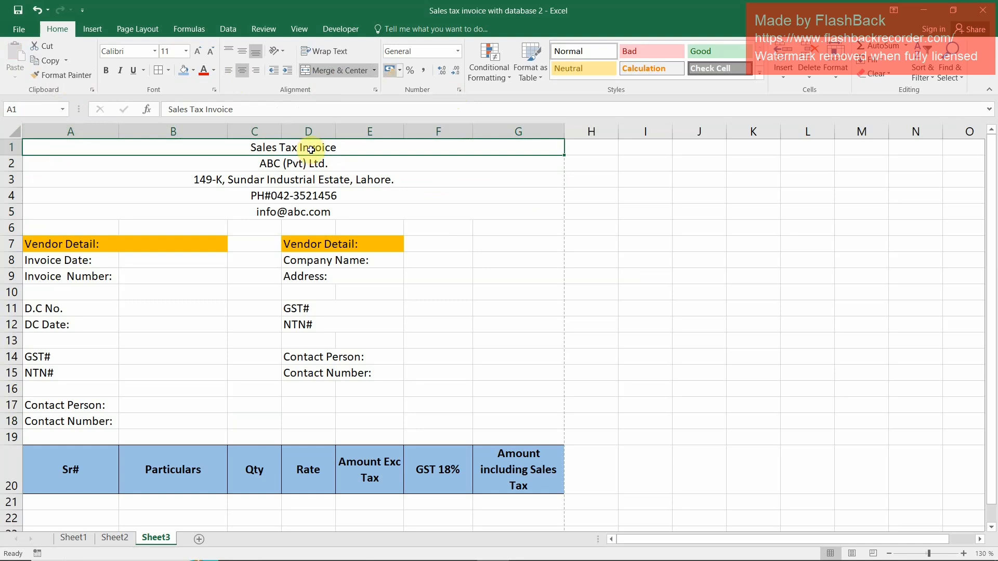
left_click(199, 52)
left_click(200, 52)
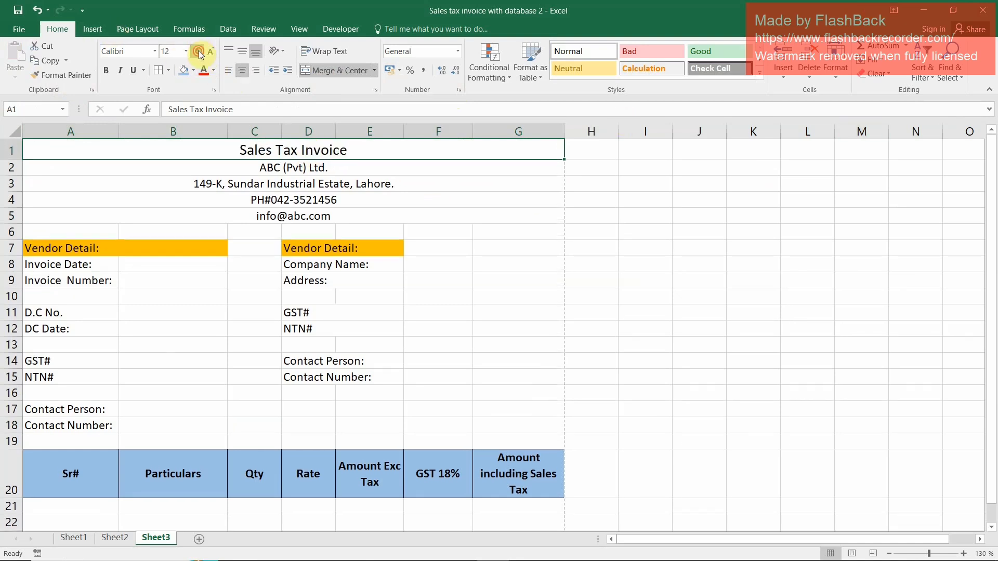
left_click(200, 52)
left_click(200, 52)
left_click(200, 52)
left_click(199, 52)
left_click(200, 52)
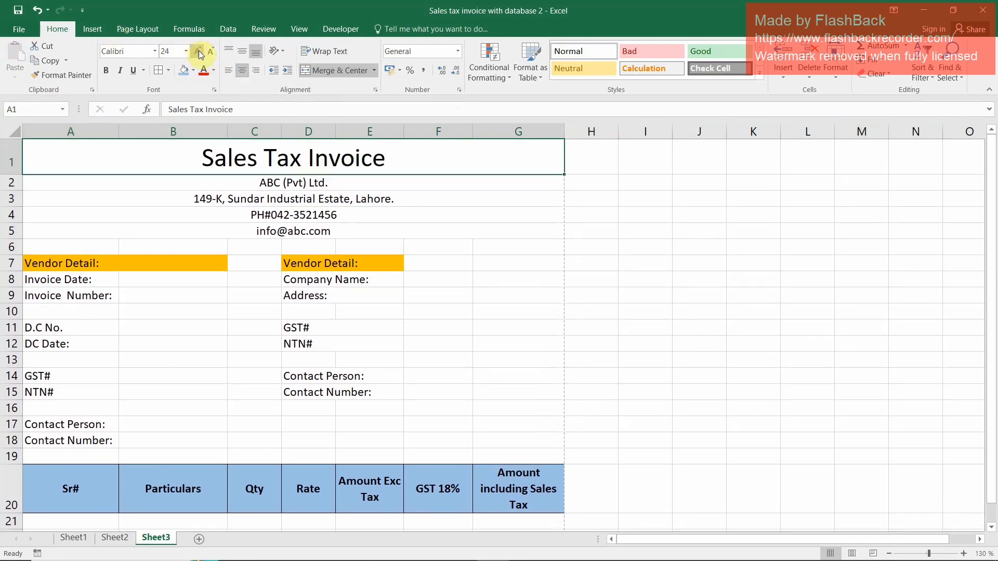
left_click(105, 71)
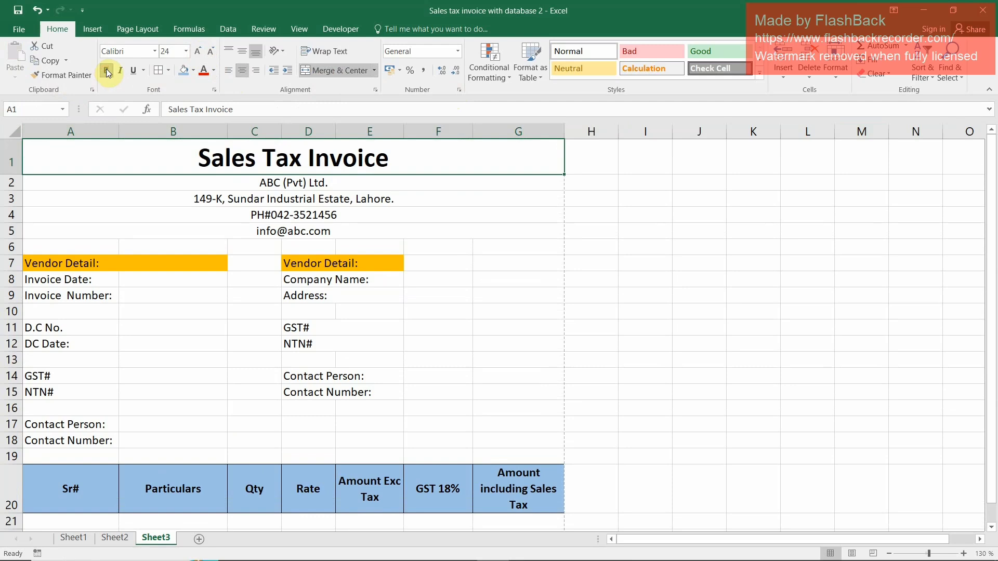
left_click(209, 54)
left_click(208, 54)
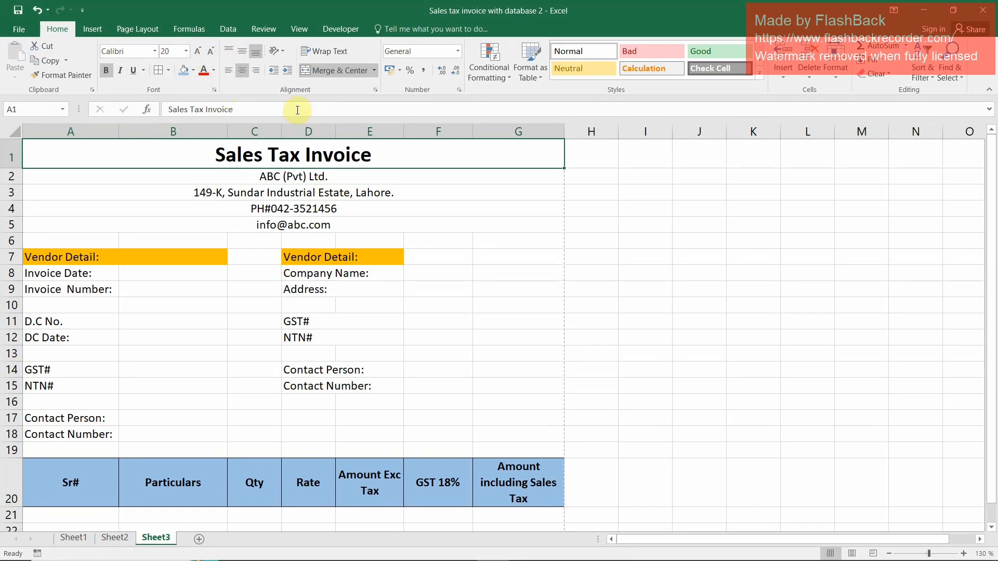
Set the company name in row 2 to font size 18 and the address line in row 3 to size 12
left_click(281, 176)
left_click(198, 51)
left_click(199, 51)
left_click(198, 51)
left_click(198, 51)
left_click(229, 205)
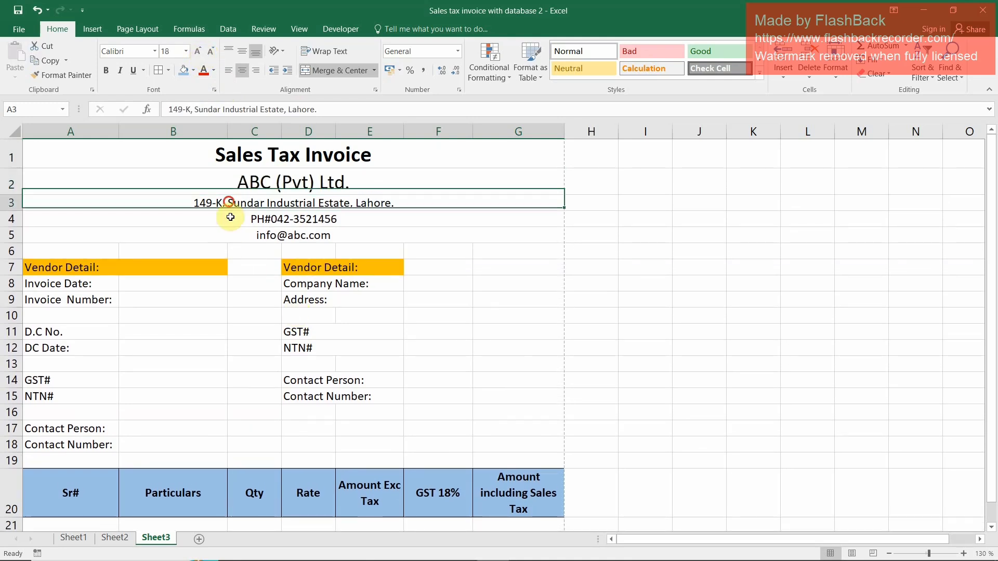
left_click(199, 51)
left_click(199, 51)
left_click(211, 52)
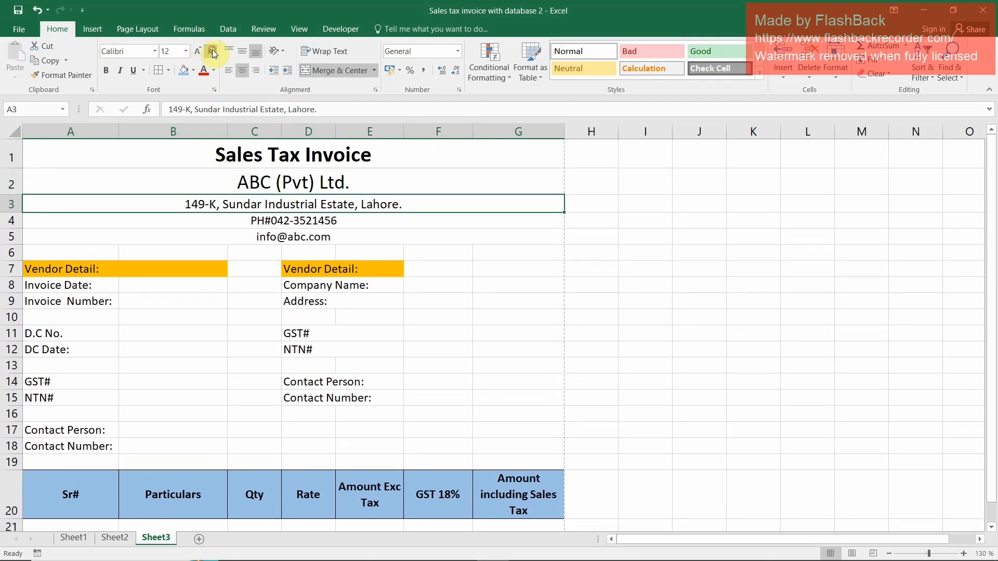
left_click(303, 219)
left_click_drag(303, 228, 307, 238)
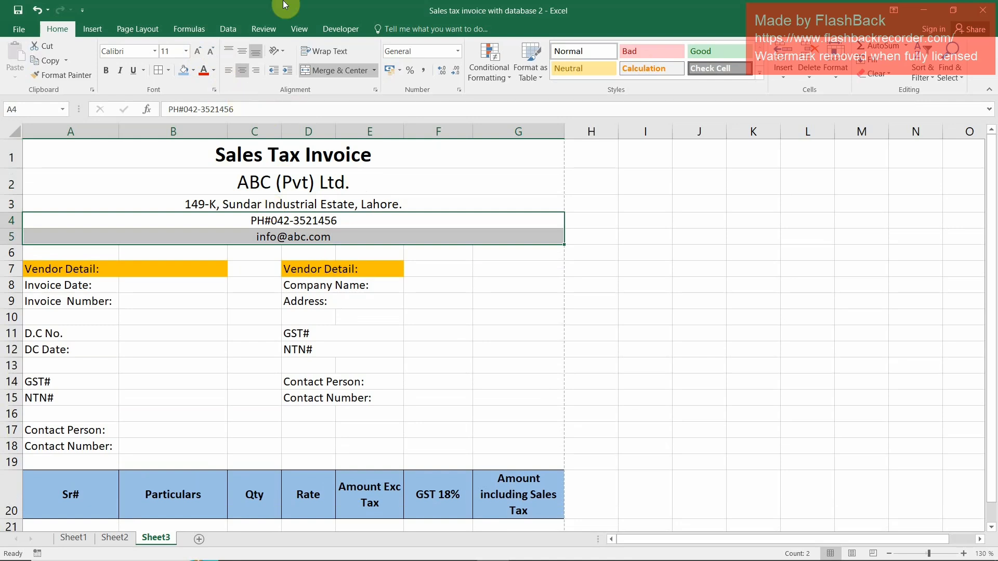
Fill the title and company name rows with Green, Accent 6, Darker 25% and set their font color to white
left_click(281, 154)
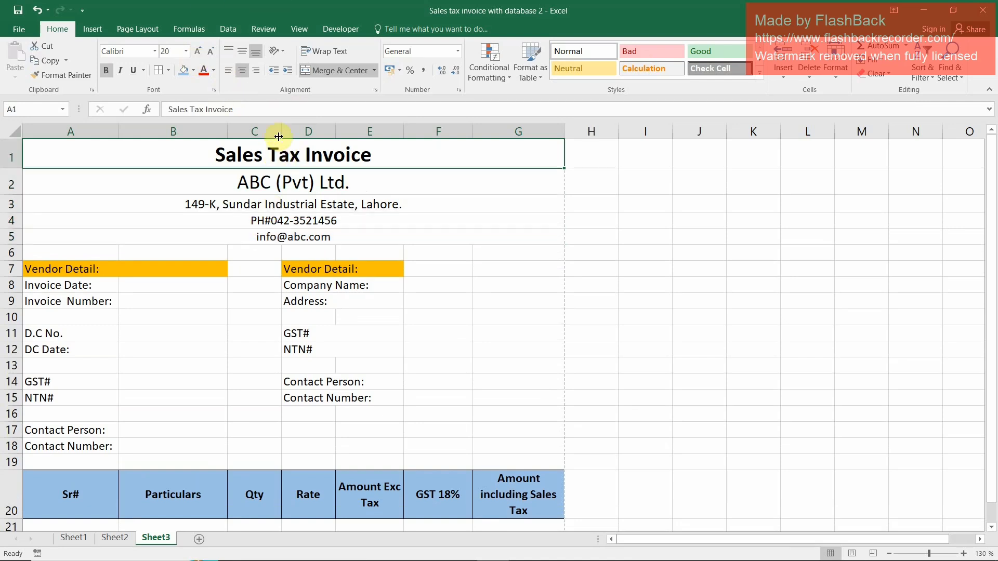
left_click_drag(281, 153, 280, 180)
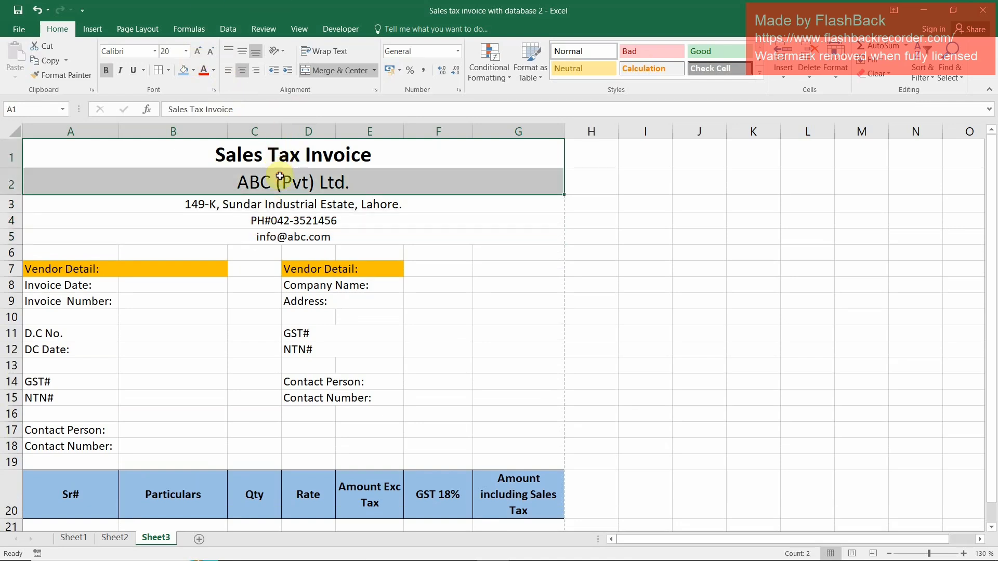
left_click(194, 70)
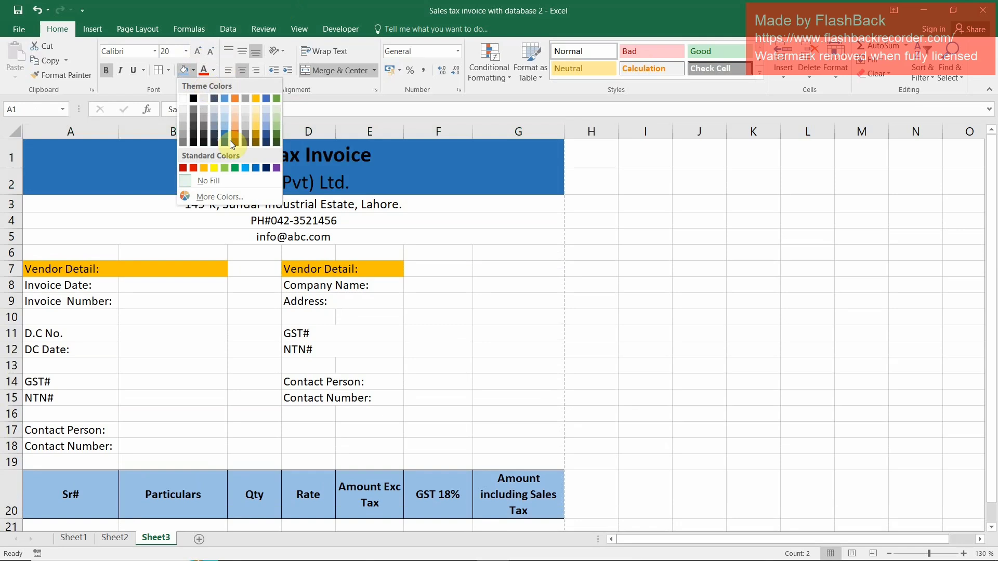
left_click(276, 134)
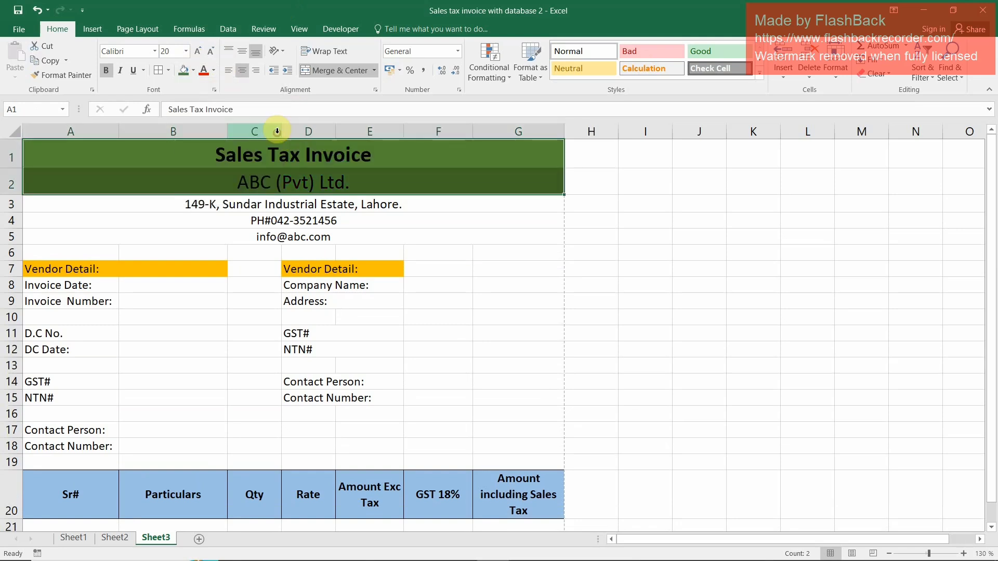
left_click(213, 70)
left_click(204, 115)
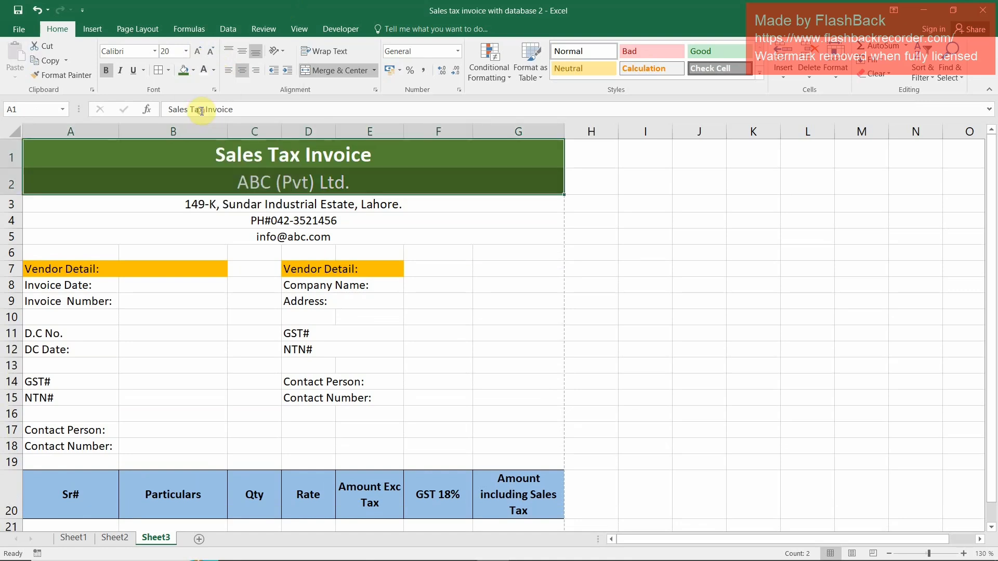
Fill the company e-mail row 5 with orange
left_click(263, 217)
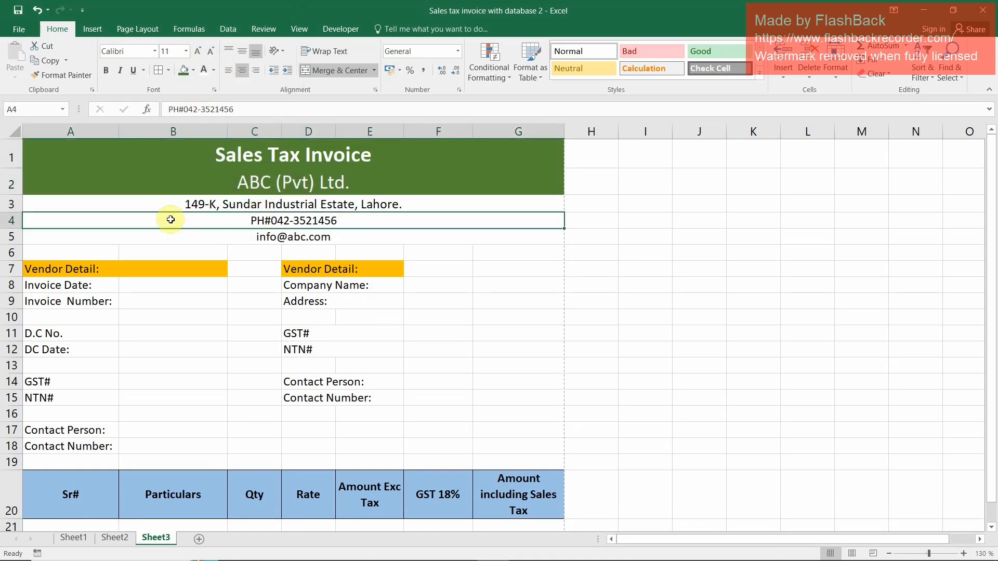
left_click(171, 237)
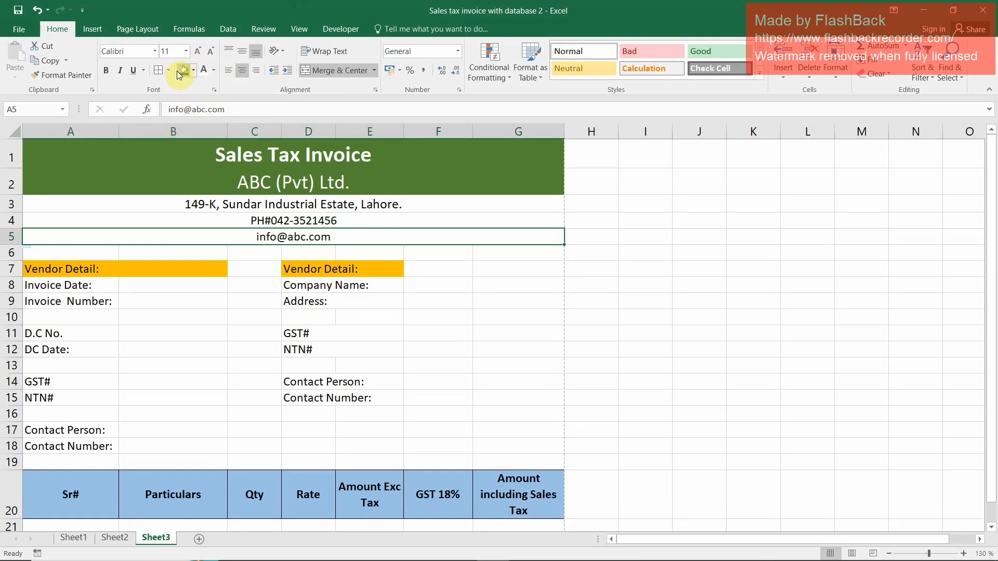
left_click(193, 70)
left_click(207, 172)
left_click(270, 319)
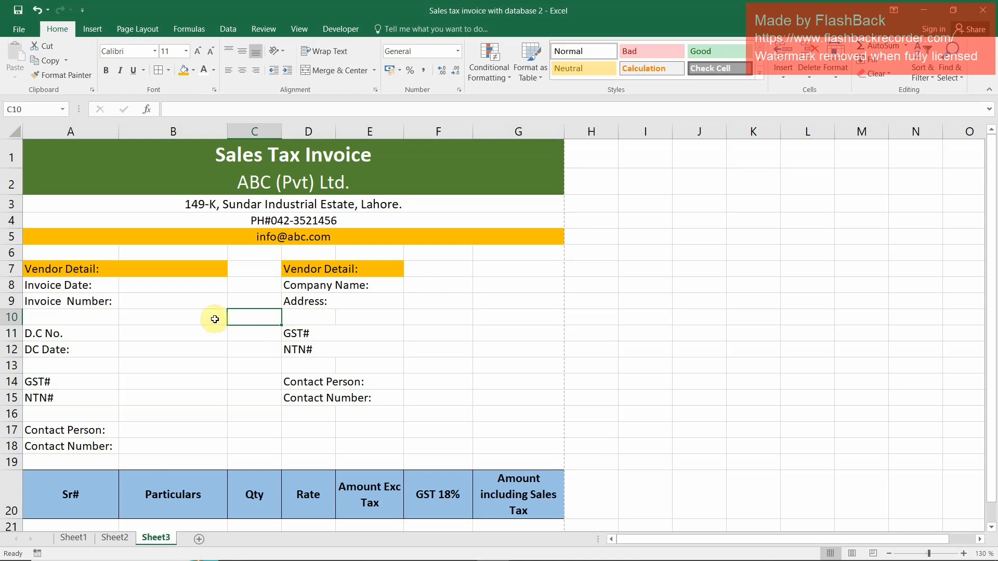
left_click(166, 263)
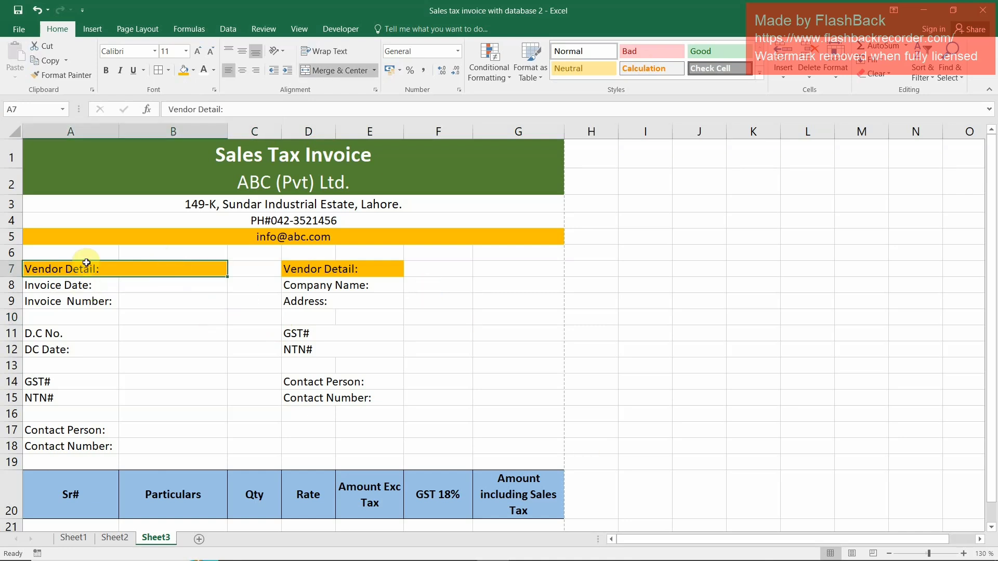
left_click(98, 367)
left_click(112, 430)
left_click(118, 446)
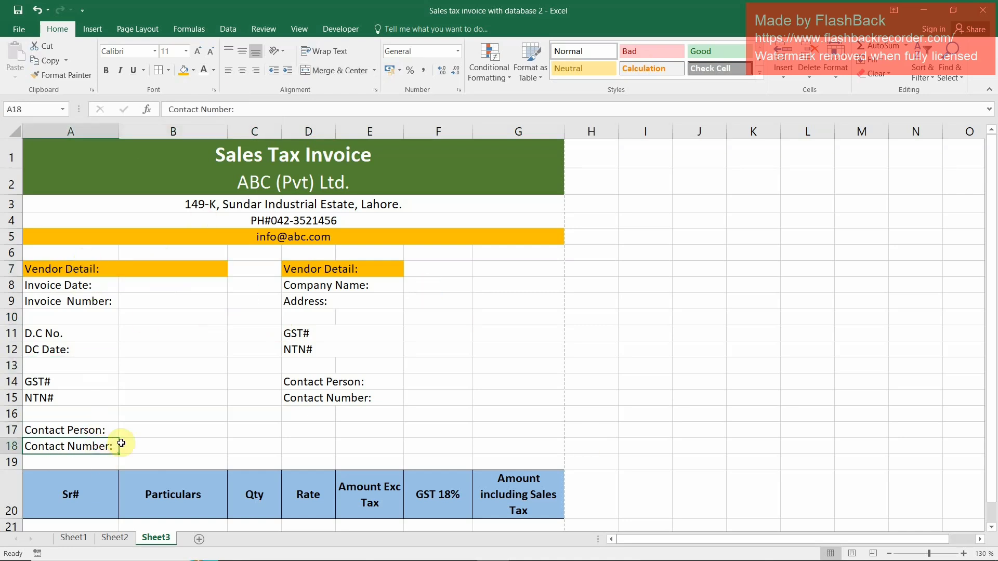
left_click(108, 271)
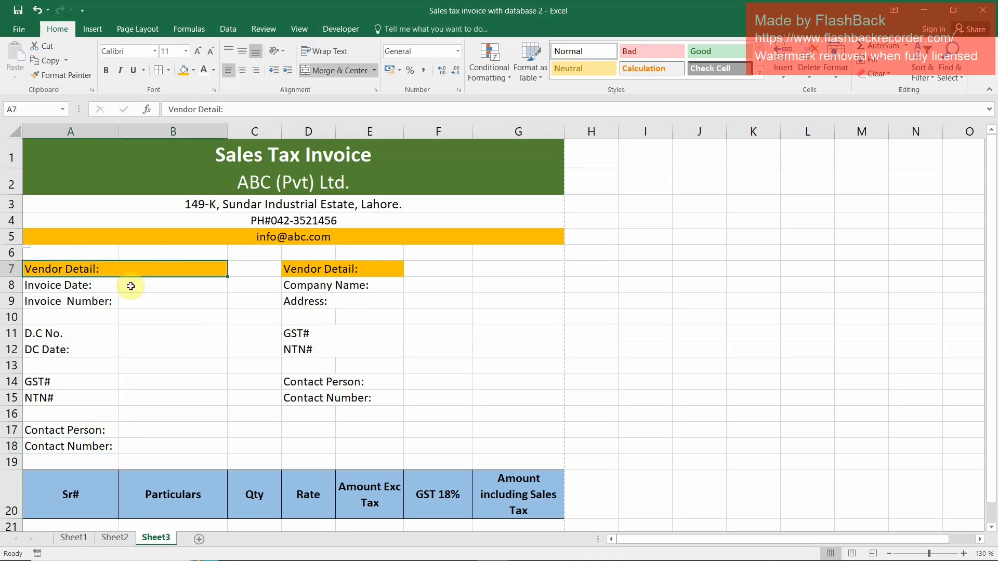
left_click_drag(386, 266, 332, 391)
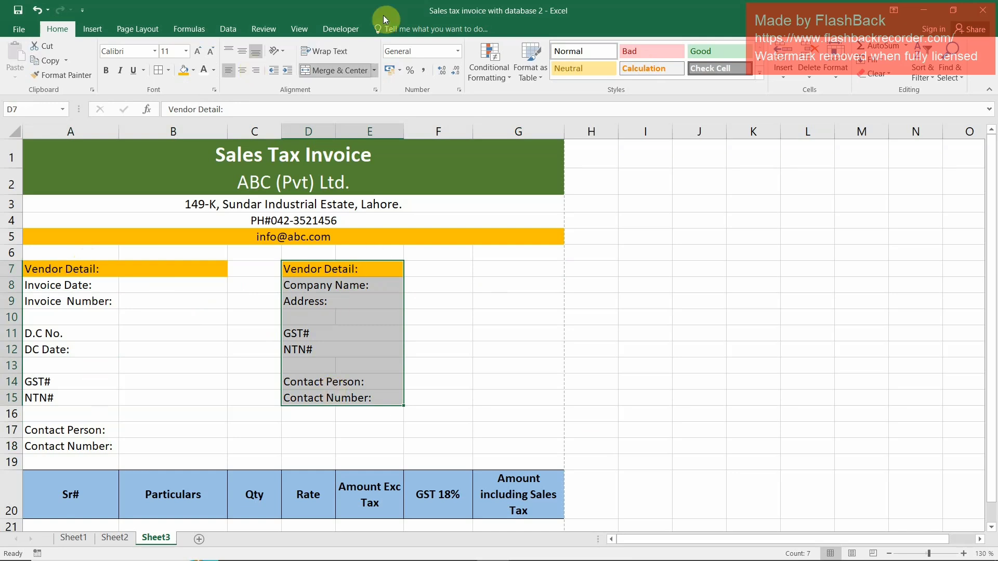
left_click(428, 311)
Move the second Vendor Detail label block from D7:D15 to column E, starting at E7
left_click_drag(308, 268, 321, 396)
key("ctrl+c")
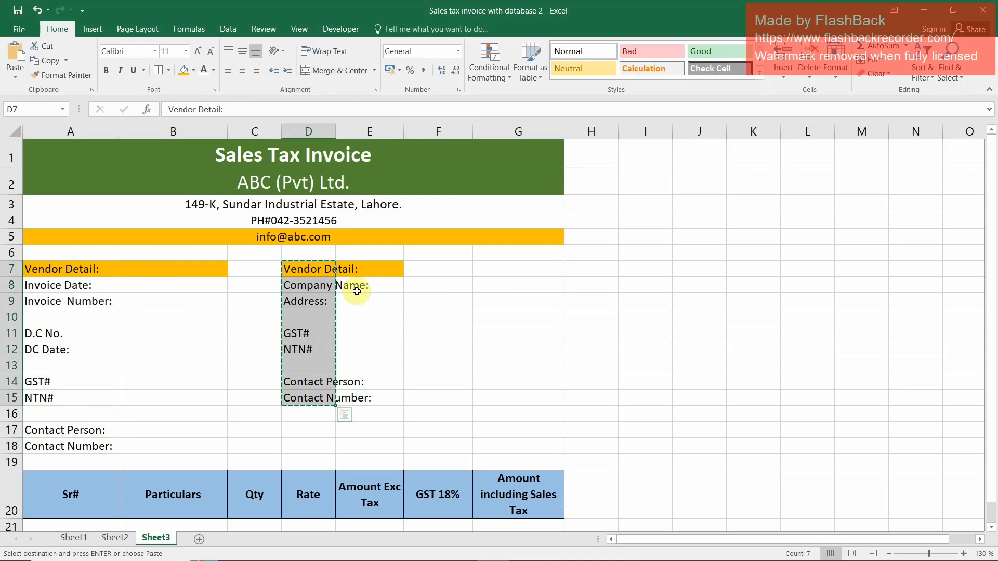
left_click(358, 269)
key("Return")
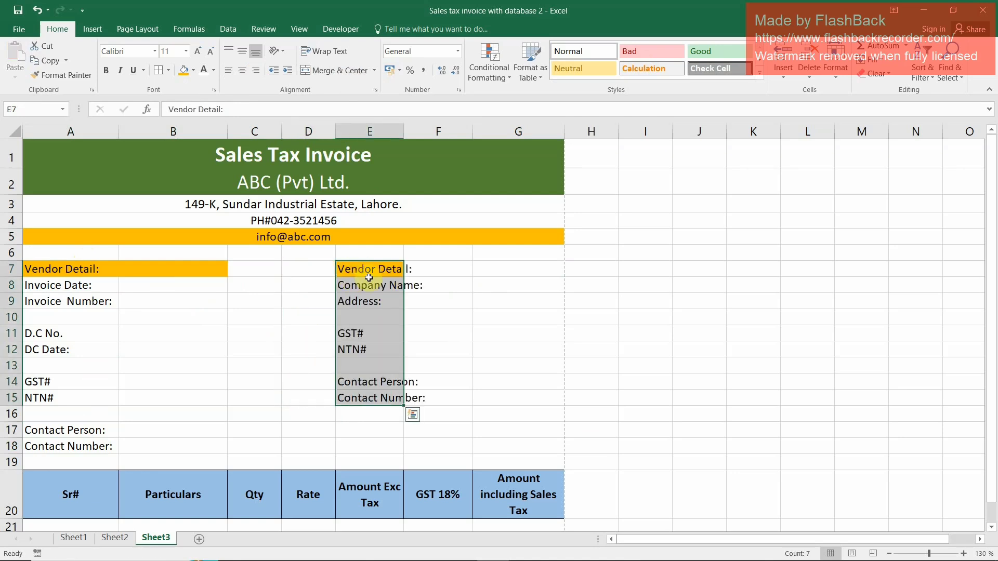
Widen column E to fit the moved labels and narrow columns F, G and B to keep the table within the page width
left_click(411, 270)
left_click_drag(404, 131, 434, 159)
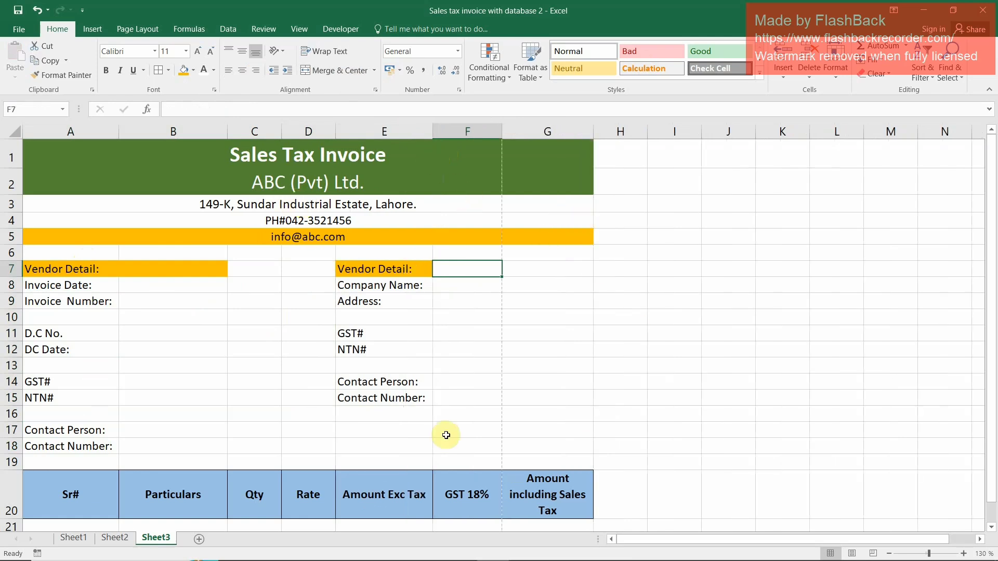
left_click_drag(503, 133, 496, 136)
left_click_drag(591, 132, 578, 134)
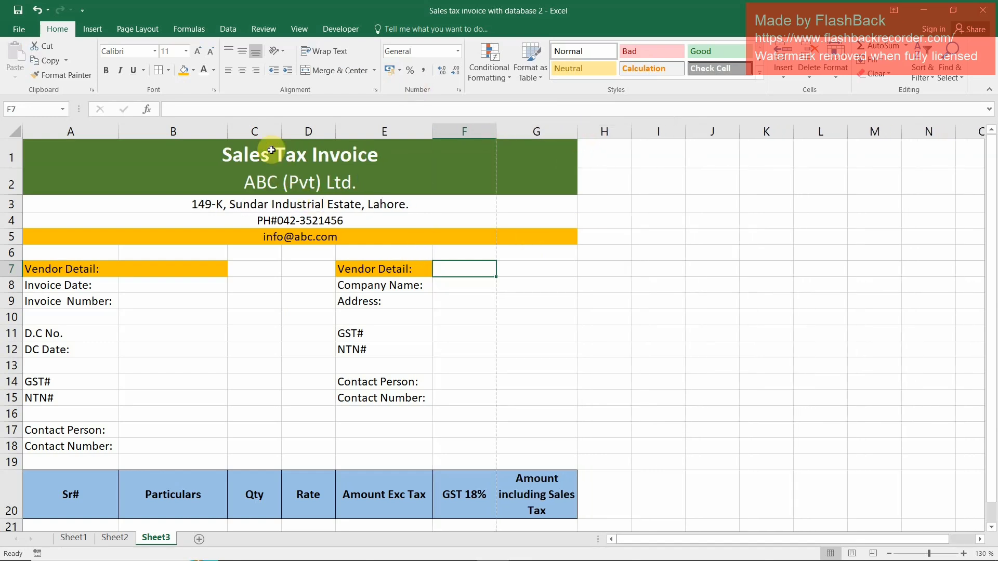
left_click_drag(227, 132, 222, 133)
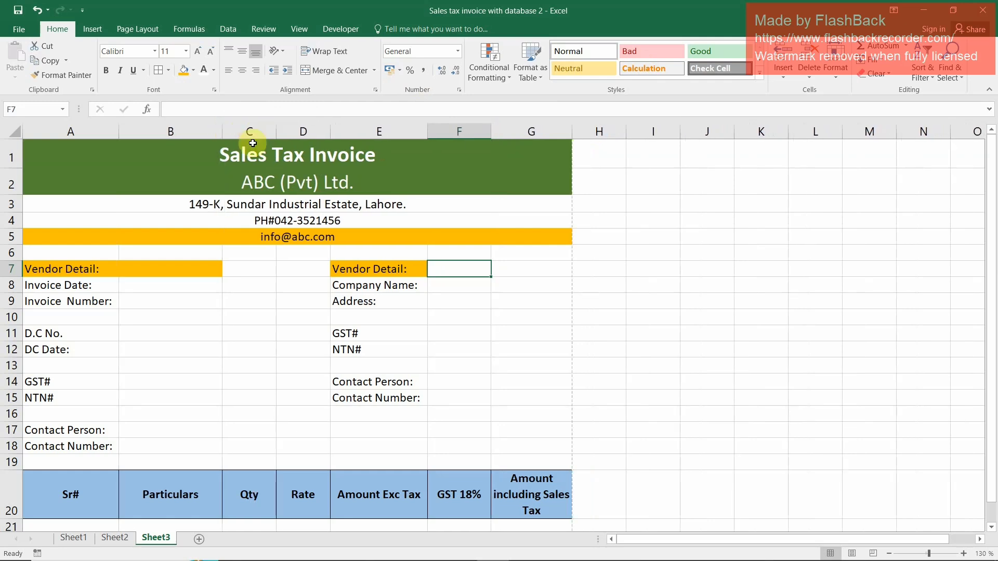
Merge and center F8:G8 beside "Company Name:" and F9:G9 beside "Address:"
left_click(531, 268)
left_click(458, 268)
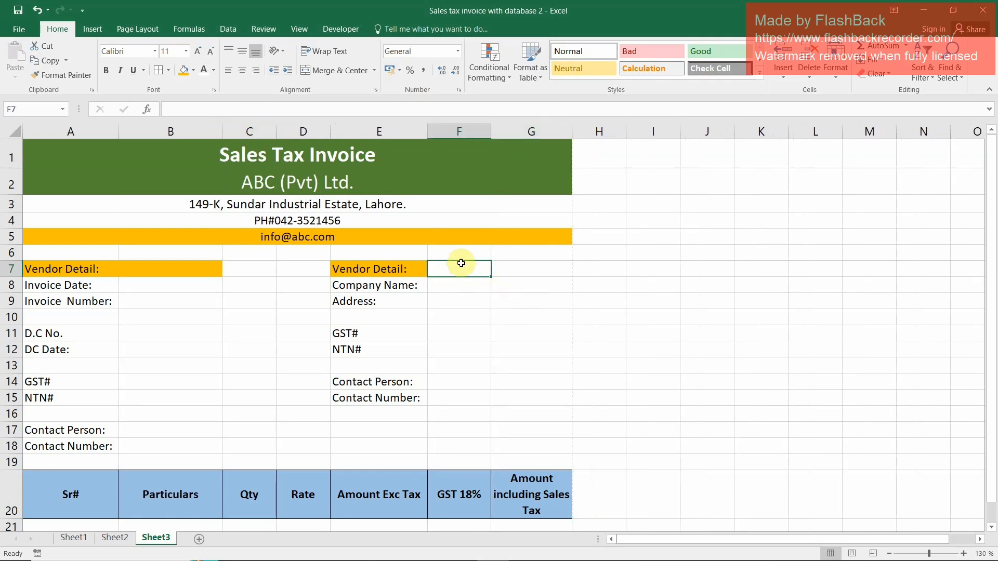
left_click_drag(456, 286, 522, 285)
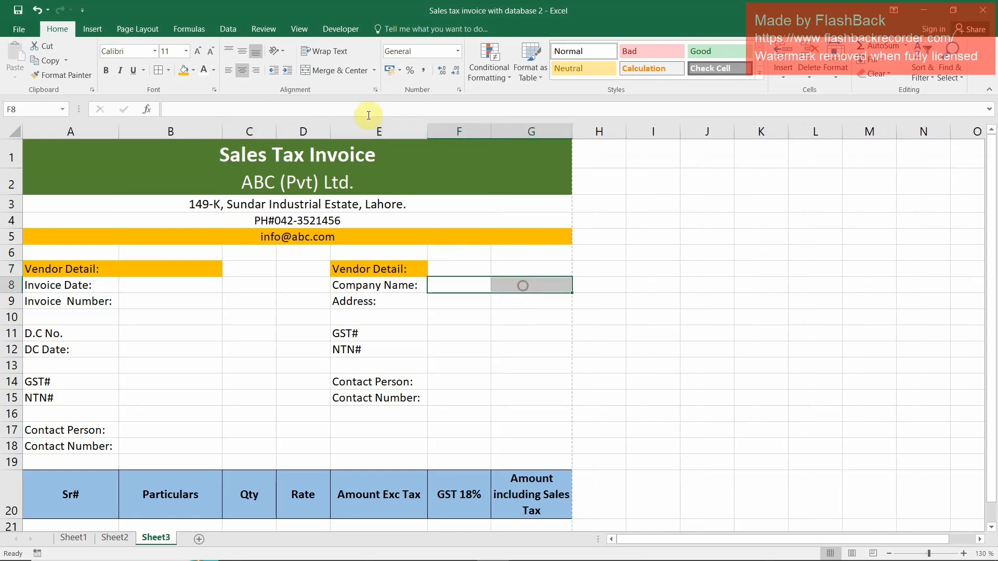
left_click(319, 70)
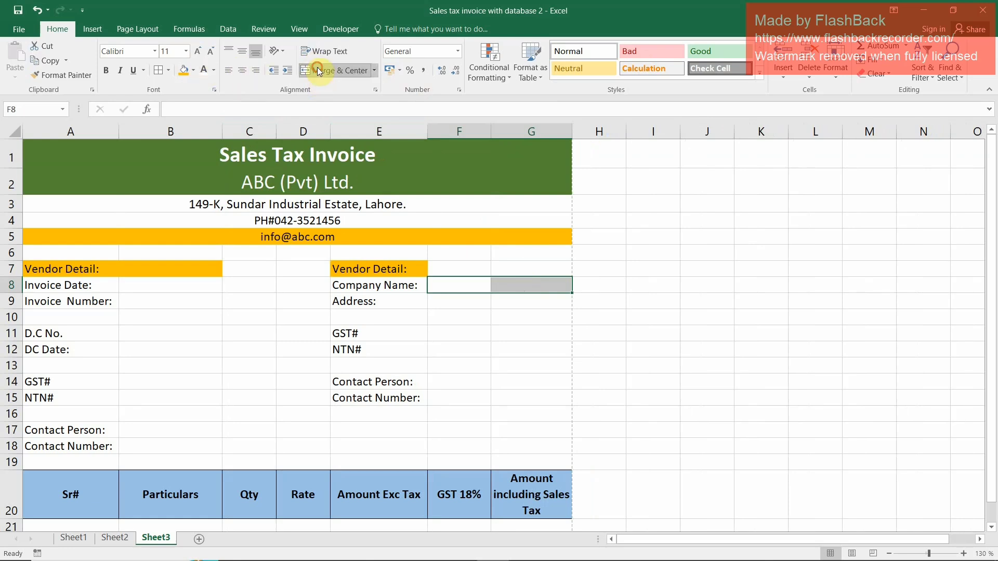
left_click(457, 302)
left_click_drag(457, 302, 504, 296)
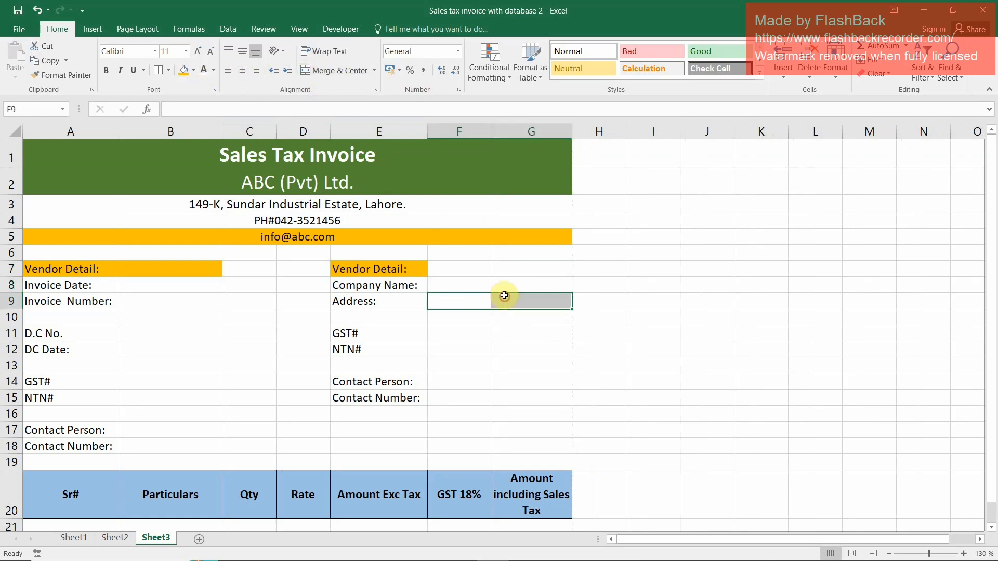
left_click(326, 70)
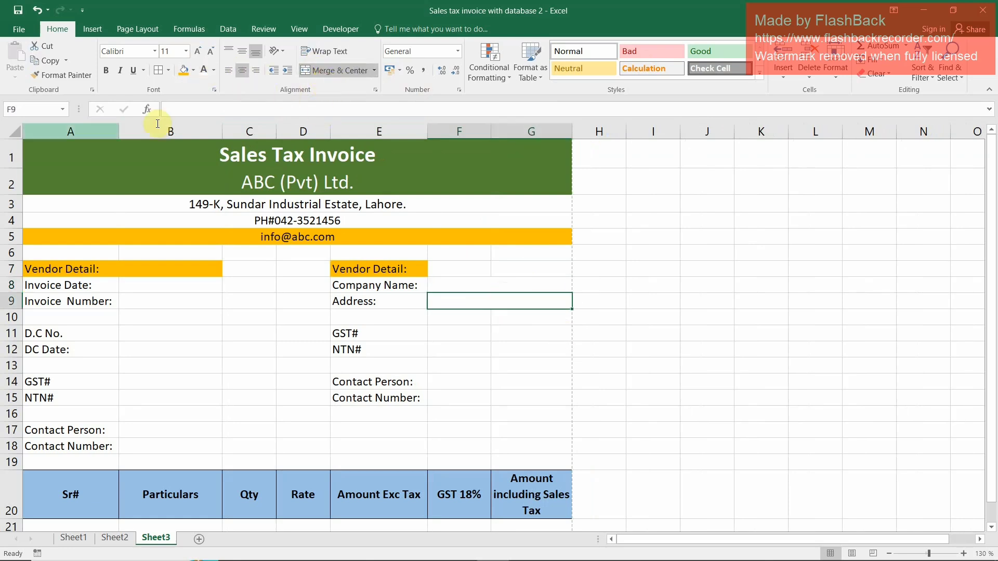
Copy the merged format of F8:G8 to the entry cells F:G in rows 11, 12, 14 and 15
left_click(451, 343)
left_click(457, 285)
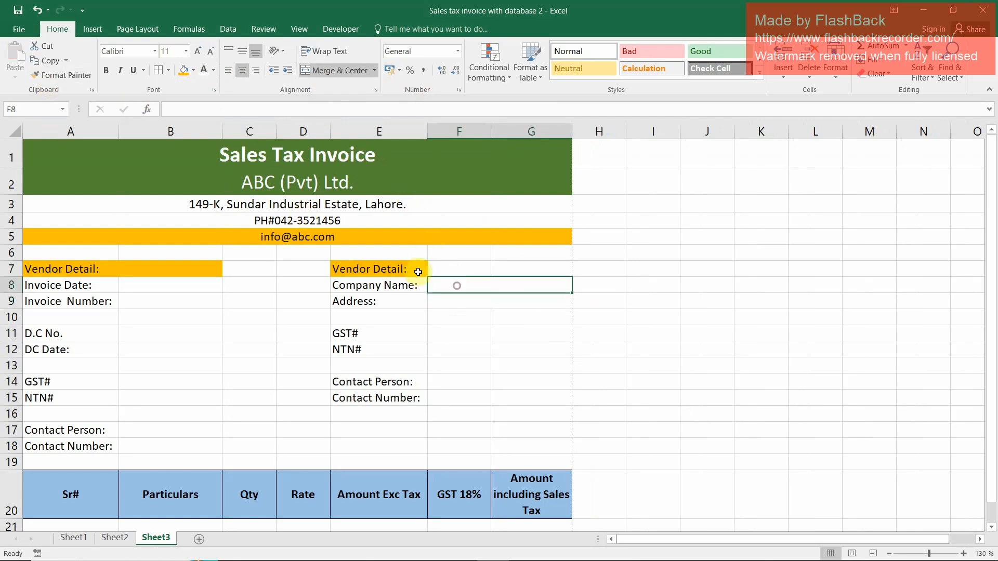
left_click(47, 76)
left_click_drag(450, 333, 524, 341)
left_click_drag(447, 352, 506, 347)
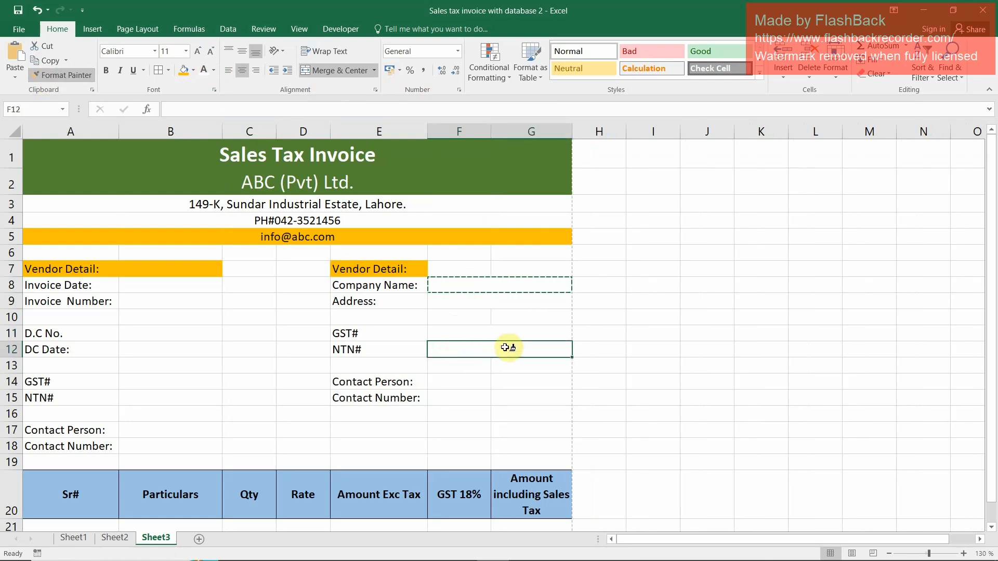
mouse_move(452, 382)
left_mouse_down()
mouse_move(501, 380)
mouse_move(509, 398)
left_mouse_up()
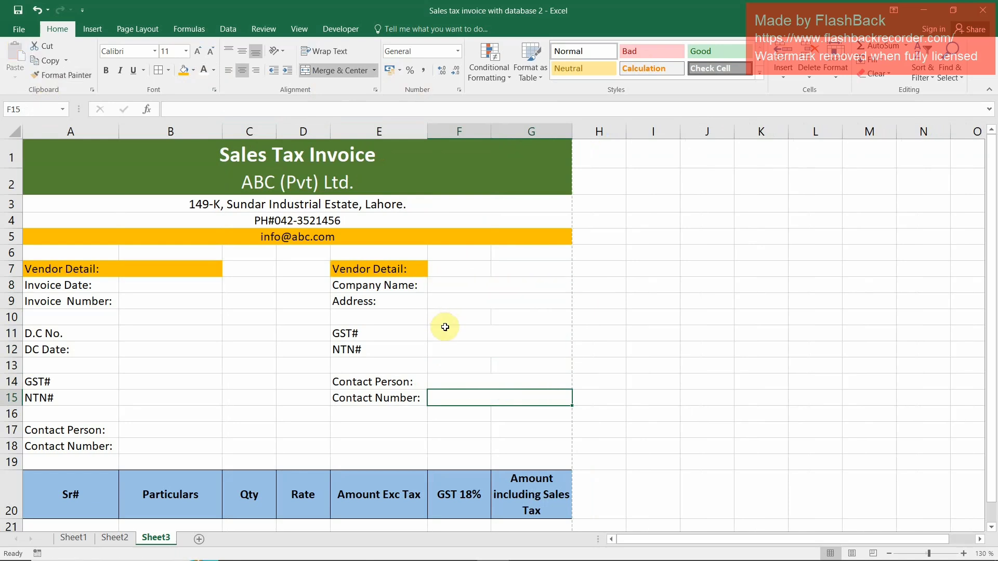
left_click(160, 289)
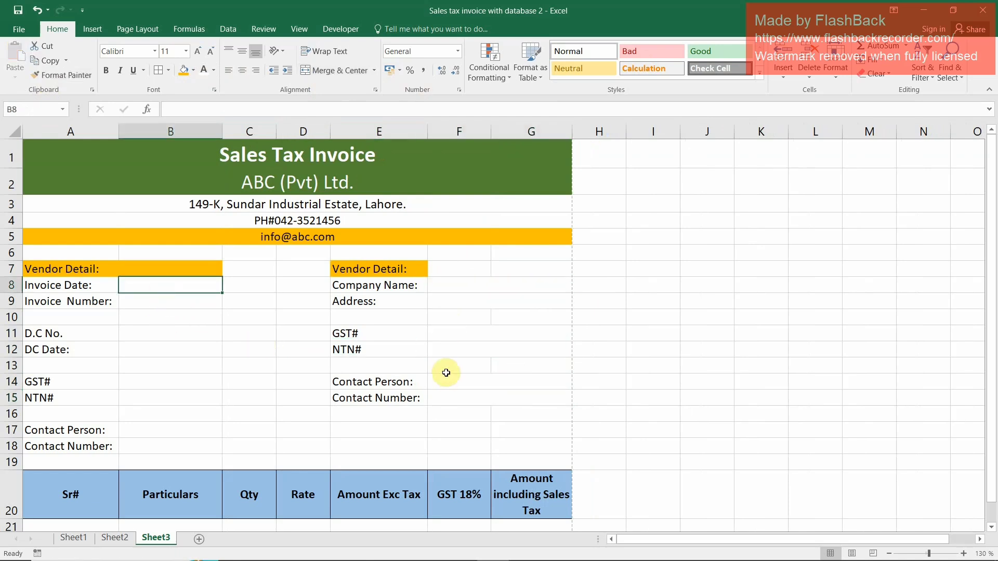
Enter the invoice date 31/03/2023 in B8 and the invoice number 3125 in B9
type("31-03-2023")
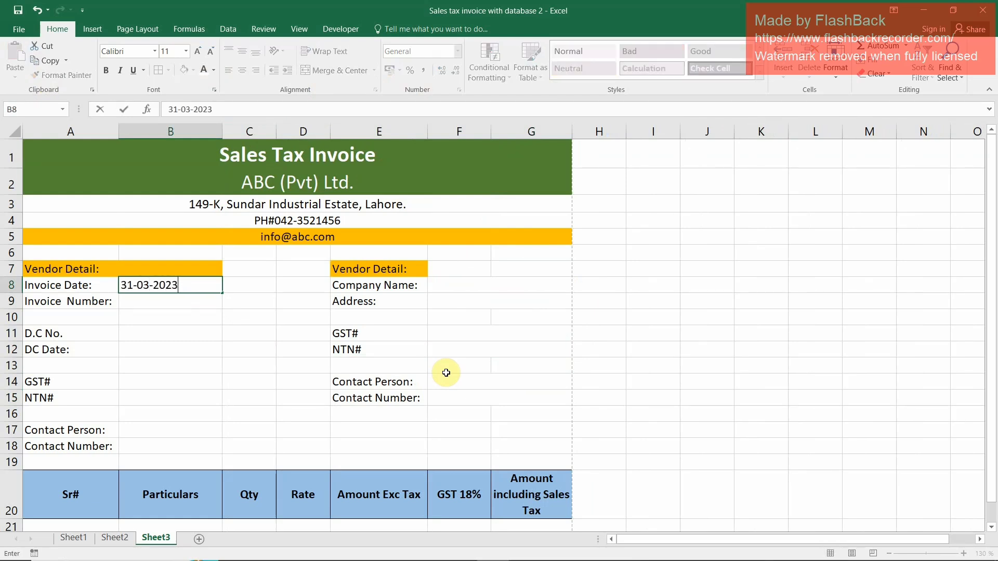
key("Return")
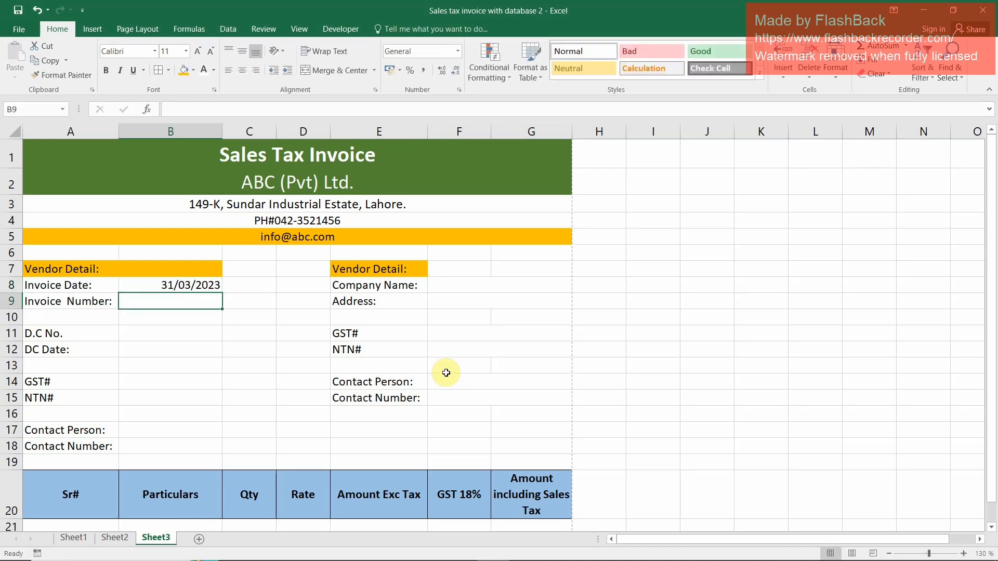
type("31")
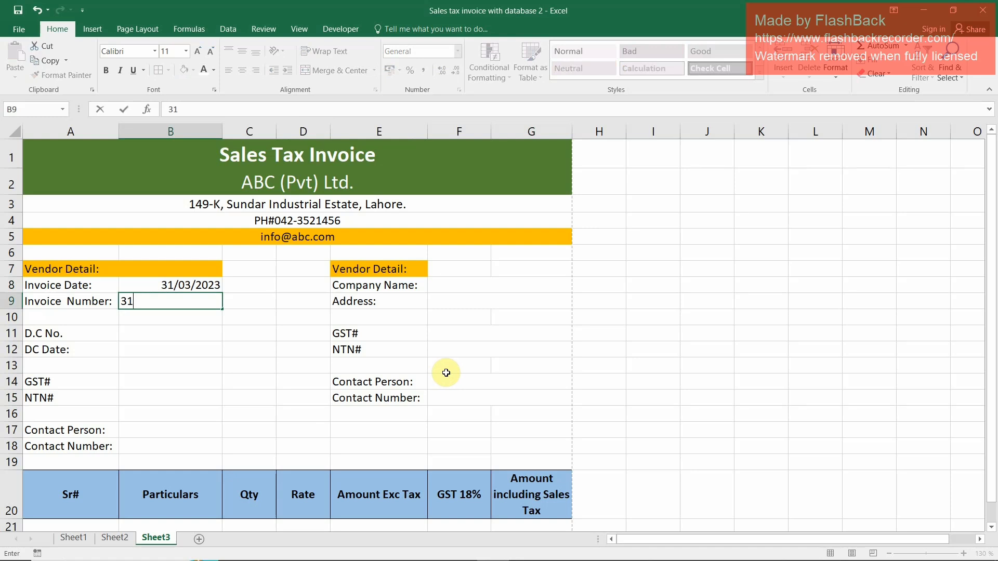
type("25")
key("Return")
Enter the D.C. number 1258 in B11 and the DC date 01/04/2023 in B12
key("Return")
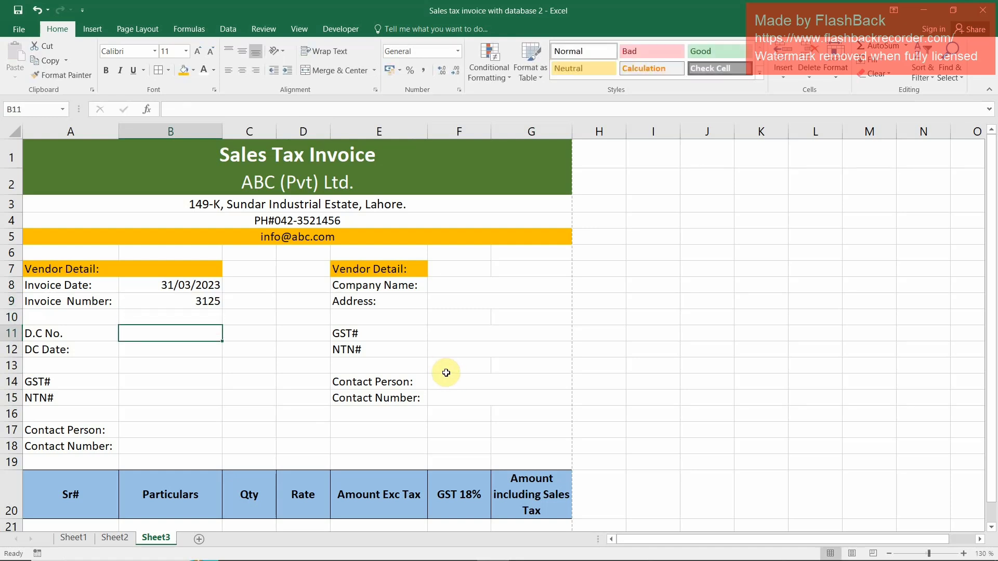
type("1258")
key("Return")
type("1")
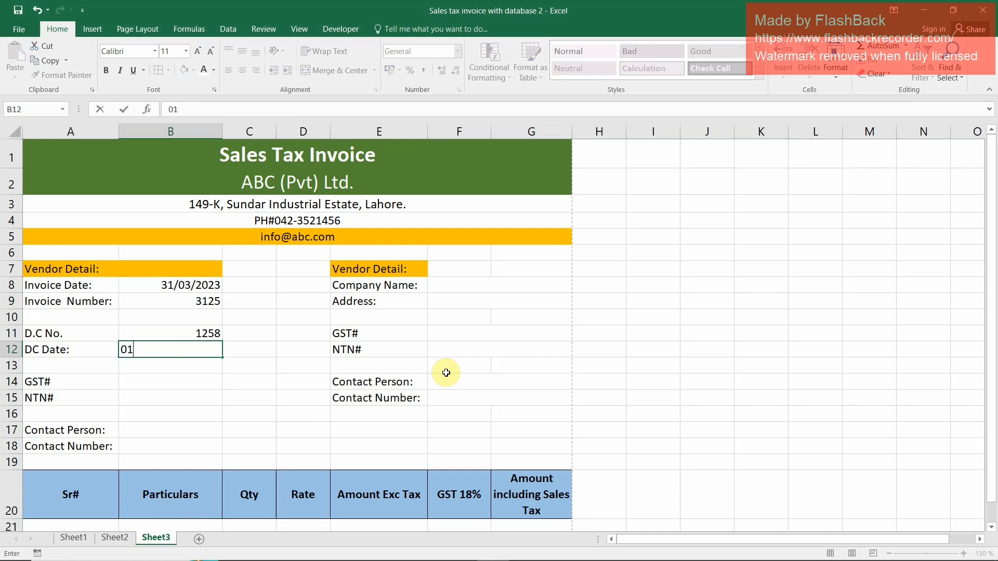
type("023")
key("Return")
Enter sample GST and NTN registration numbers in B14 and B15
key("Return")
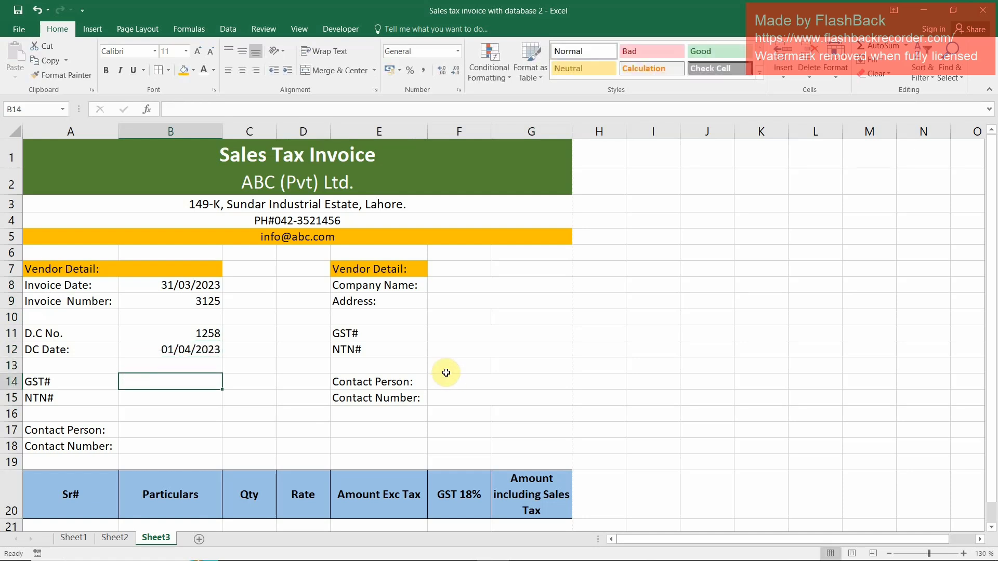
type("126")
key("Return")
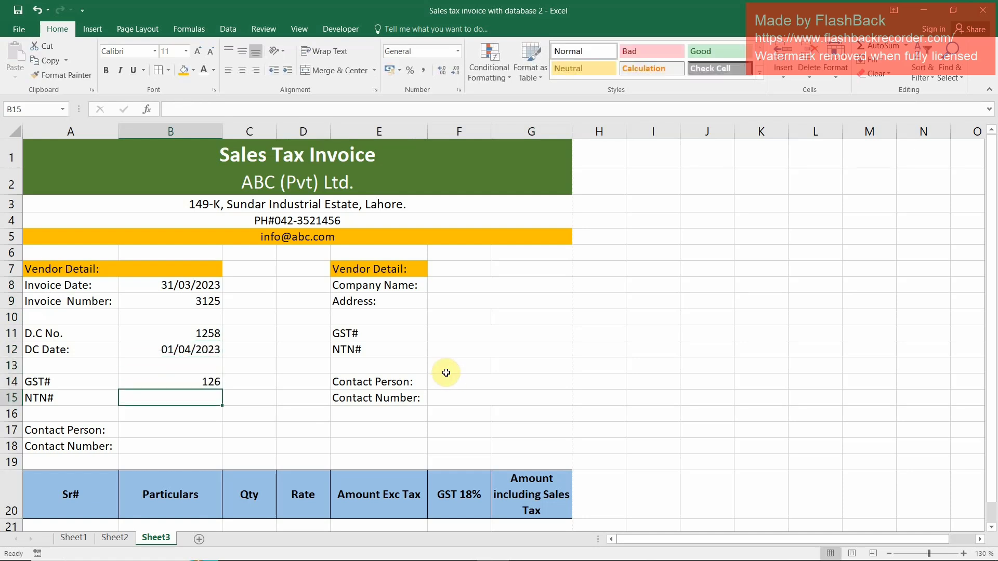
type("1796")
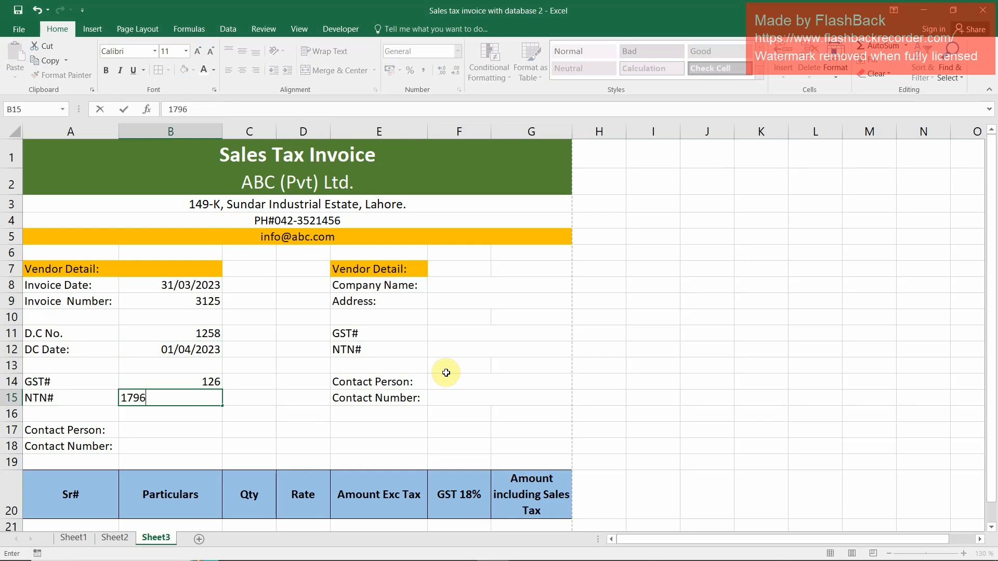
key("Return")
key("Return")
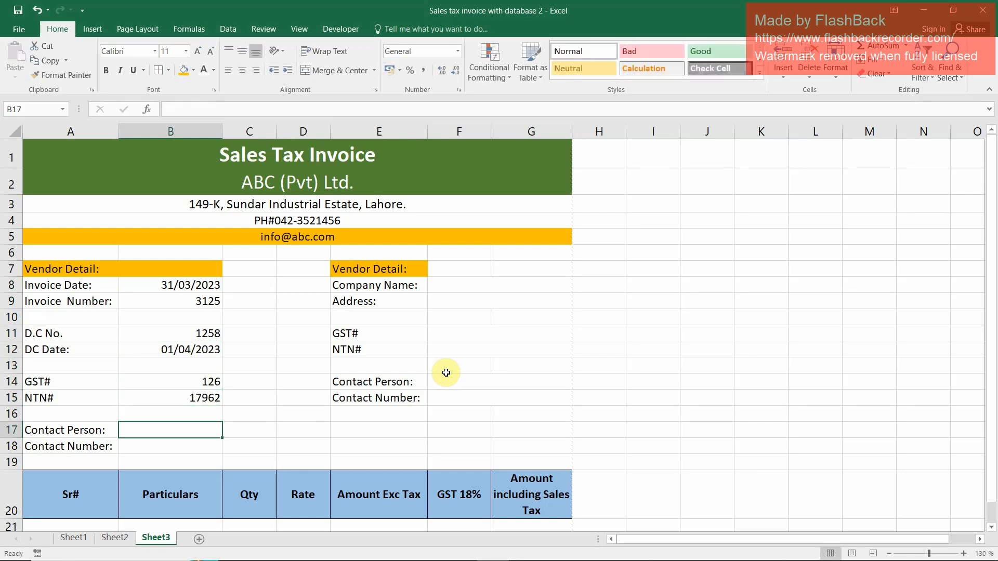
Fill in the contact person's name in B17 and the contact's phone number in B18
type("Aslam")
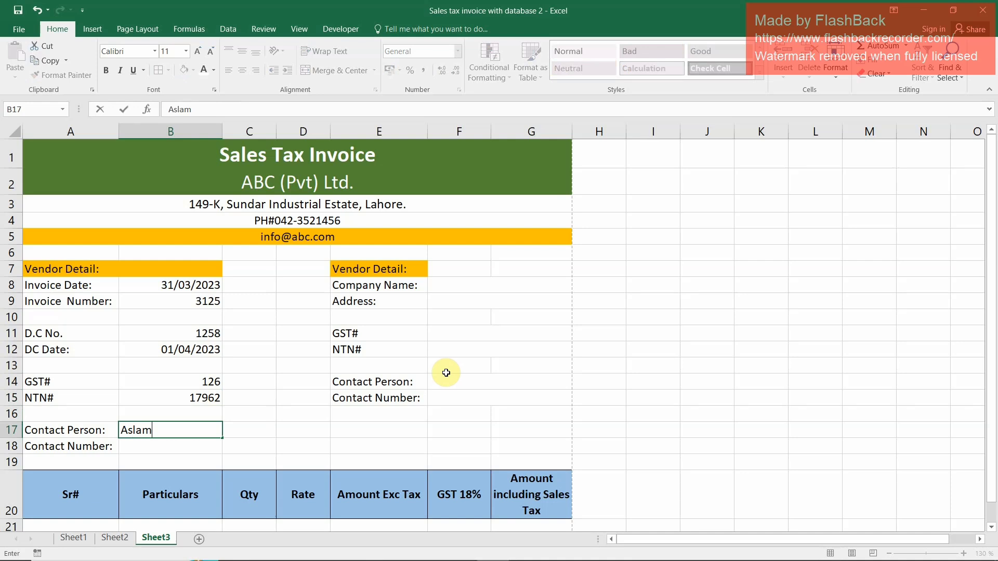
key("Return")
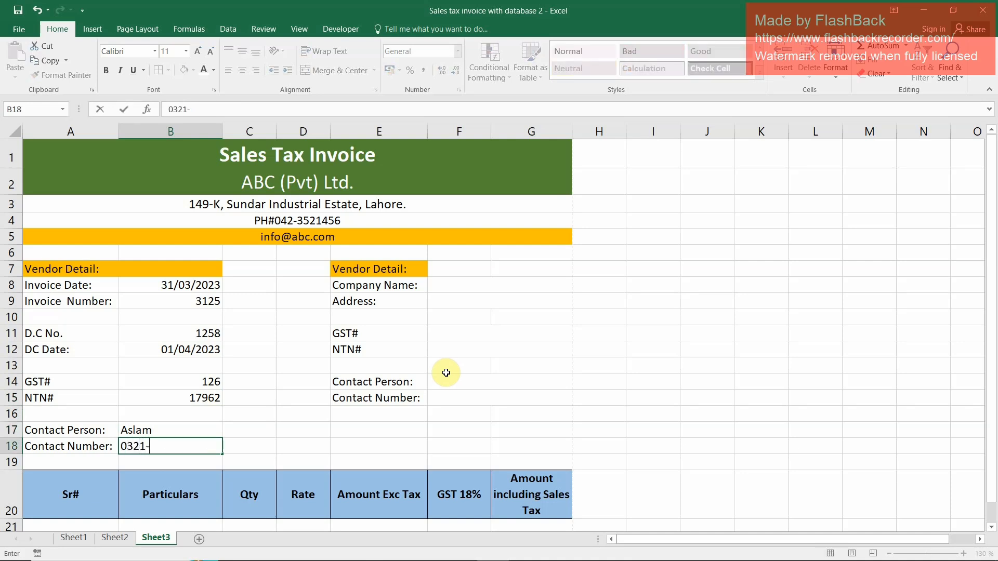
key("Return")
Enter the company name "Links (Pvt) Ltd." in the merged cell F8
key("Up")
key("Up")
key("Up")
key("Right")
key("Right")
key("Right")
key("Up")
key("Up")
key("Up")
key("Up")
key("Up")
key("Up")
key("Up")
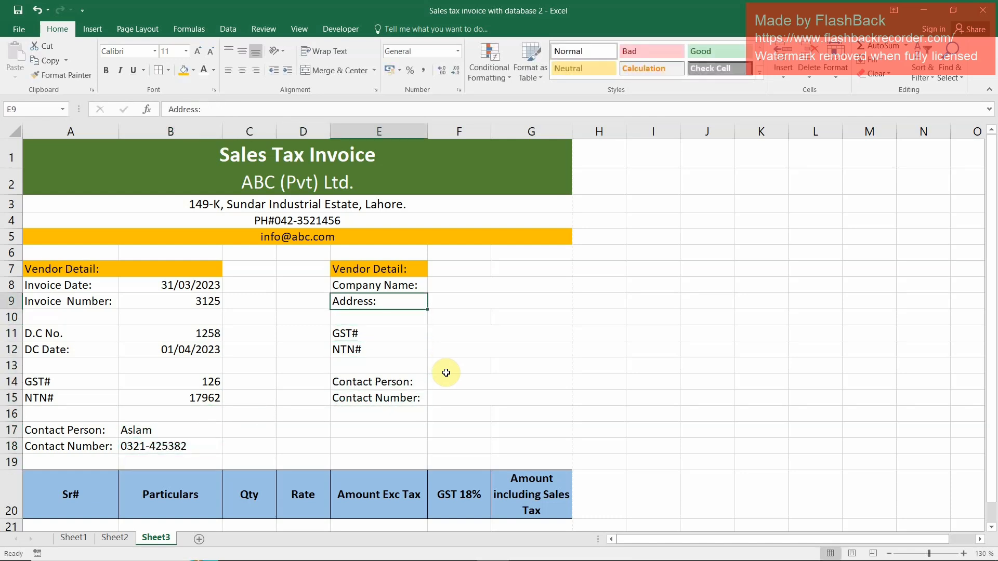
key("Right")
key("Up")
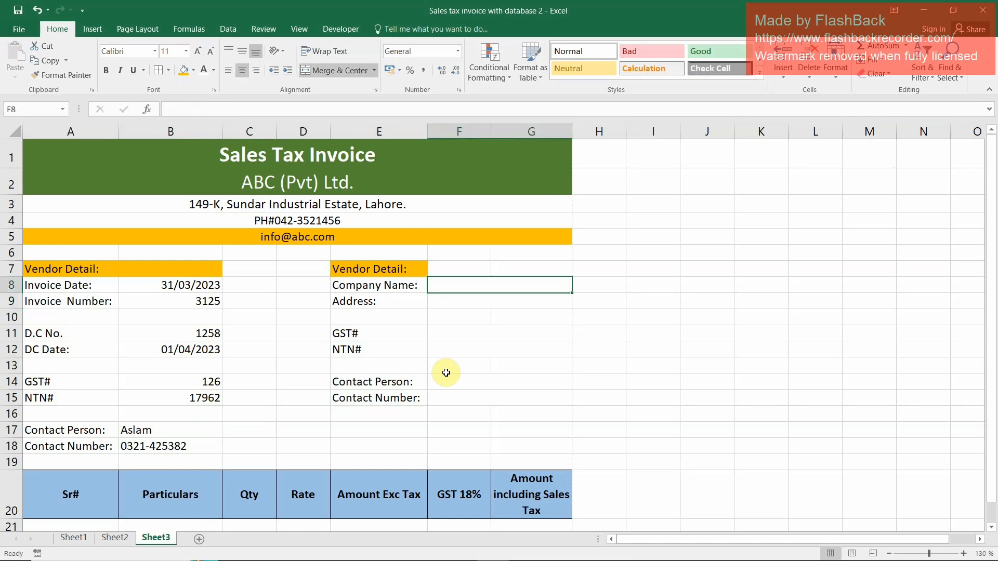
type("Links")
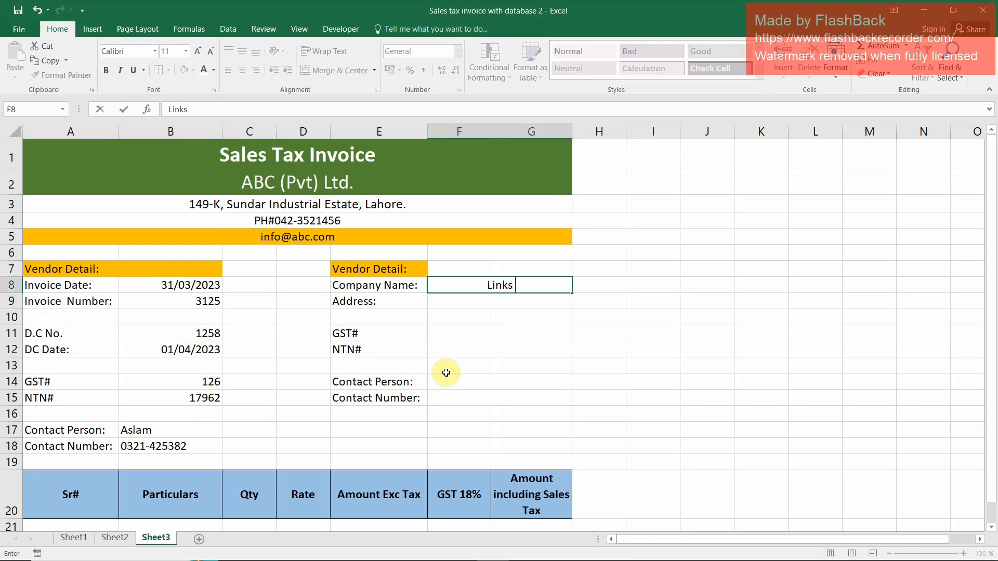
type(" Pvt)")
key("Left")
key("Left")
key("Left")
key("Left")
type("(Pvt)")
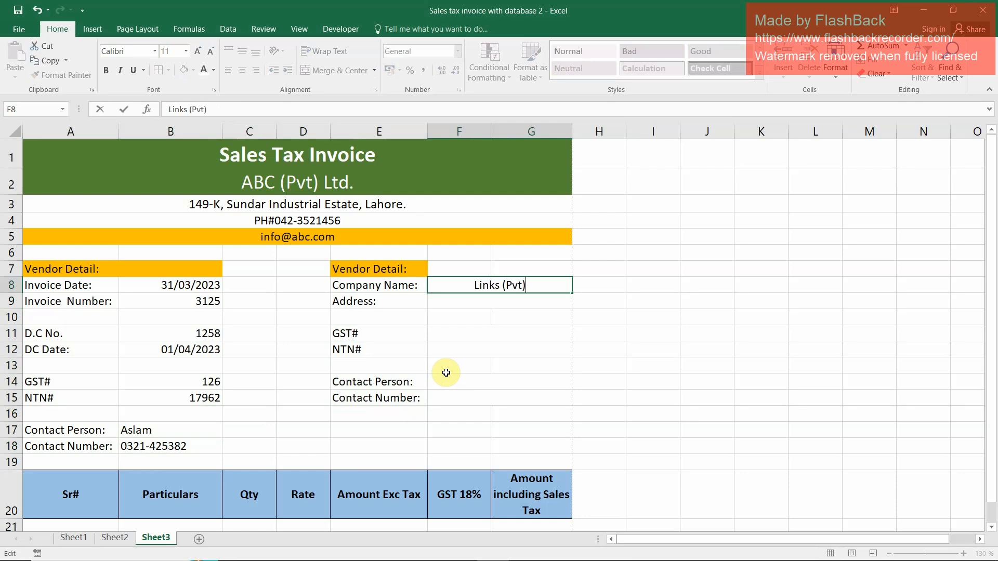
type(" Ltd.")
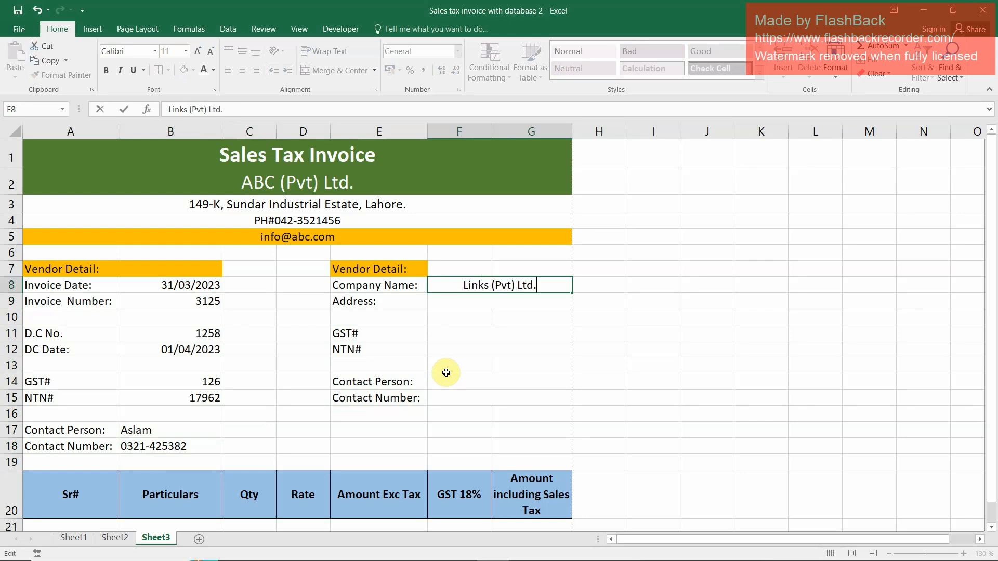
key("Return")
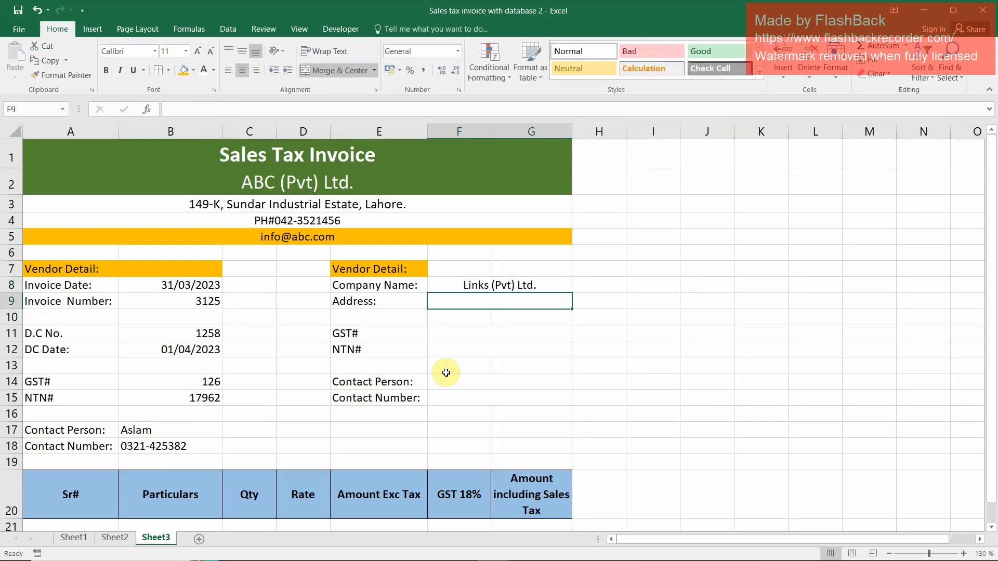
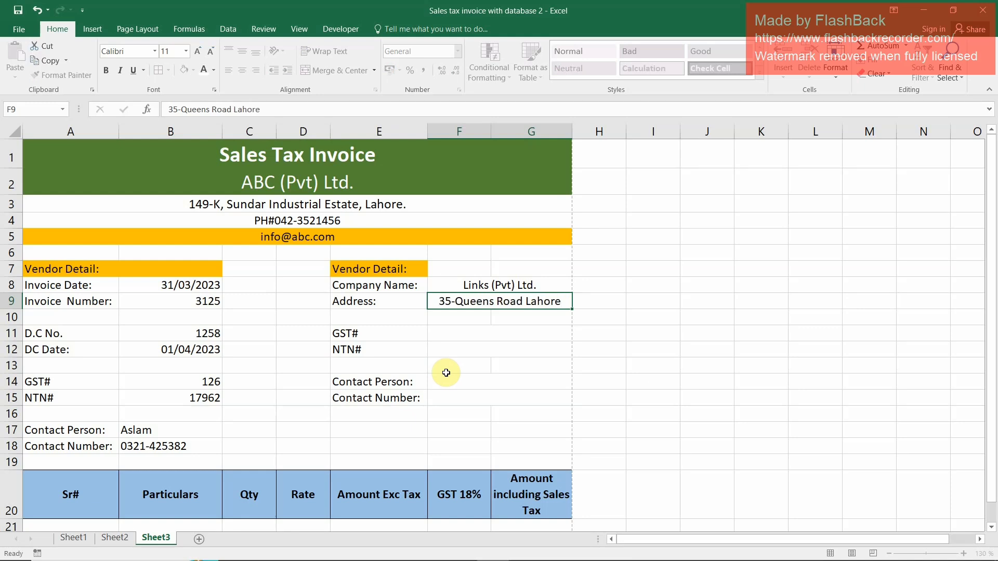
Enter the company's street address and city in the merged cell F9
key("Return")
key("Return")
Enter sample GST and NTN registration numbers for the second detail block in F11 and F12
type("528")
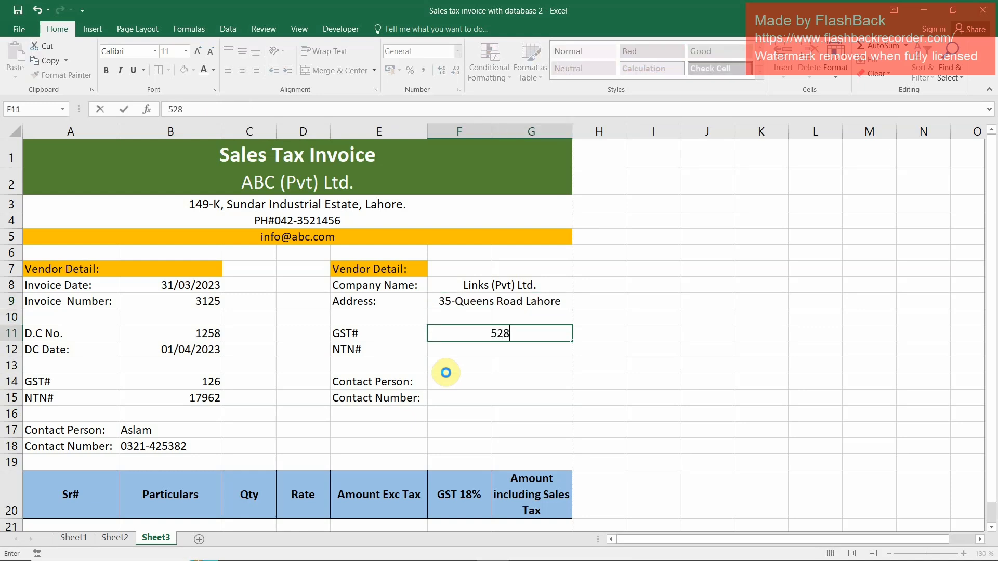
key("Return")
type("2553")
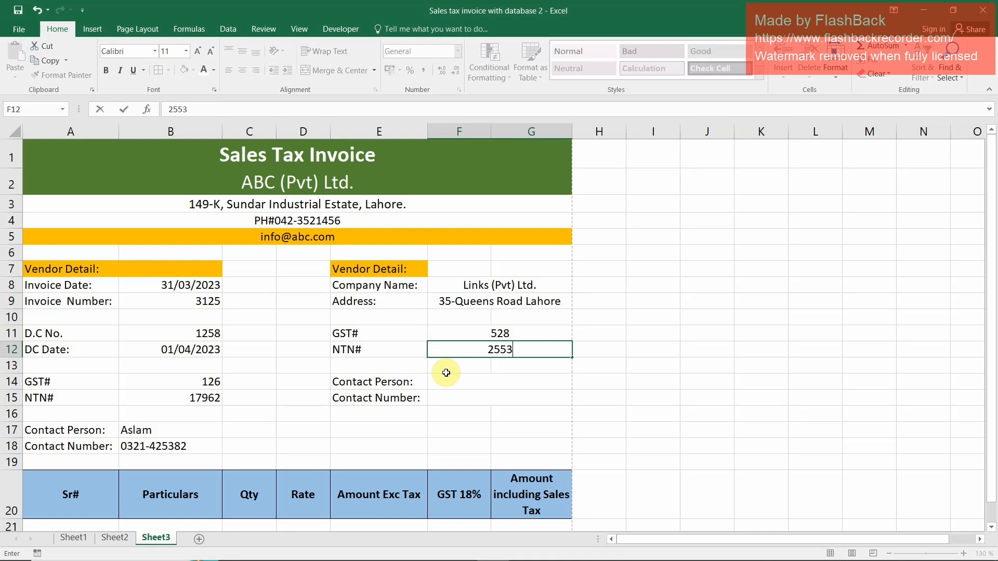
key("BackSpace")
Fill in the second block's contact person's name in F14 and the contact's phone number in F15
left_click(446, 376)
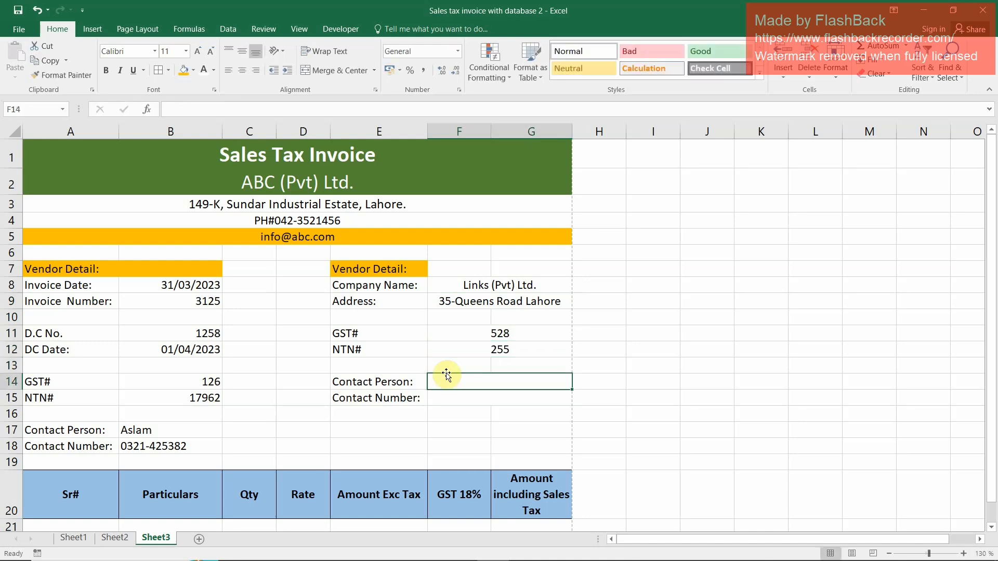
type("Abid")
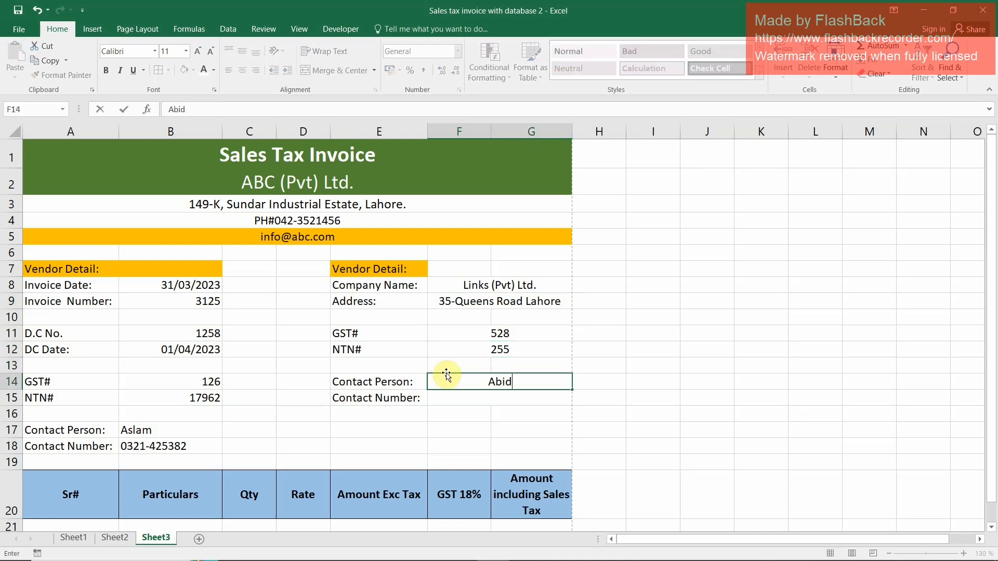
key("Return")
key("Return")
Left-align the entries in F8:G15 and indent them by two levels
key("Up")
key("Up")
key("Up")
key("Up")
key("Up")
key("Up")
key("Up")
key("Up")
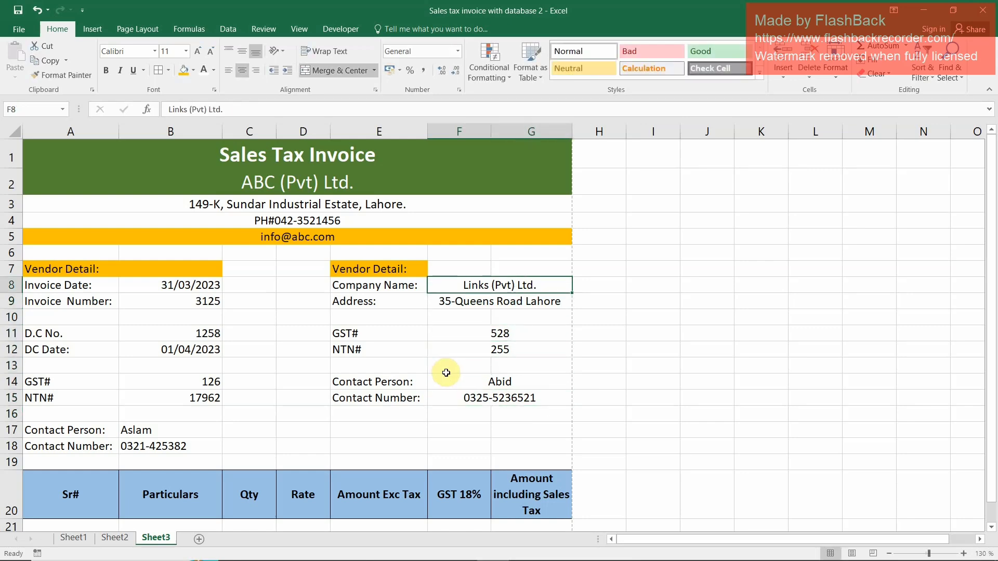
key("shift+Down")
key("shift+Down")
key("shift+Down")
key("shift+Down")
key("shift+Down")
key("shift+Down")
key("shift+Down")
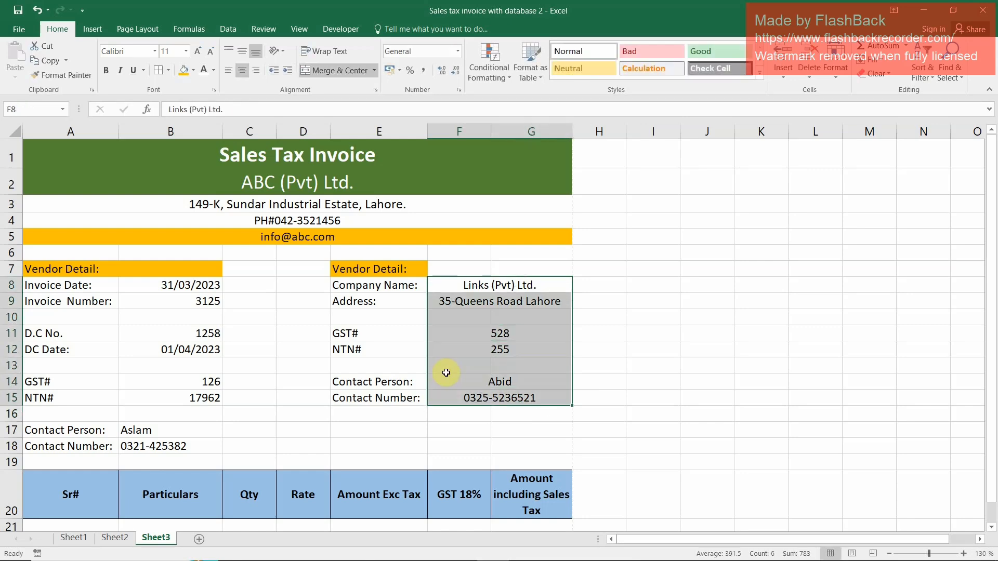
left_click(277, 69)
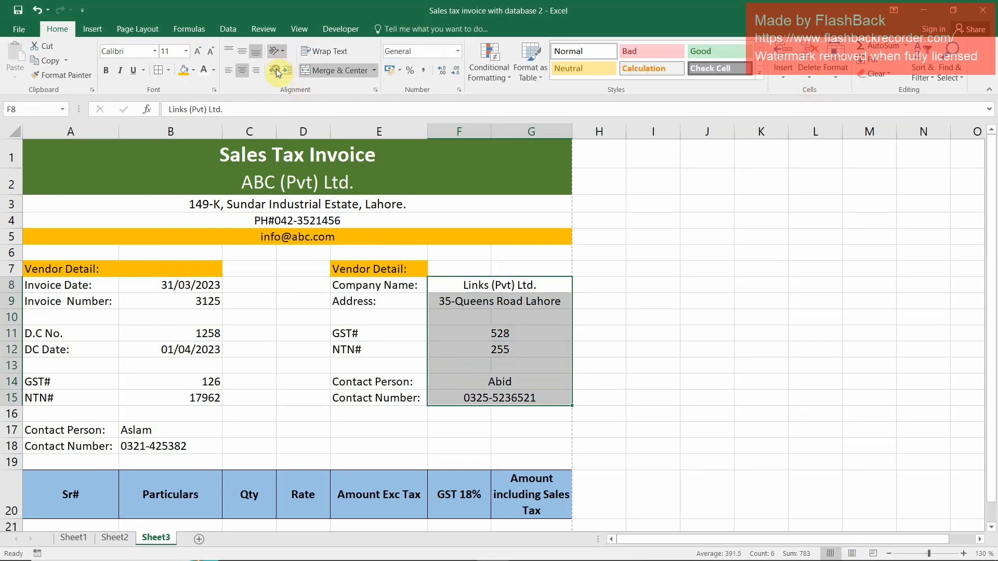
left_click(229, 70)
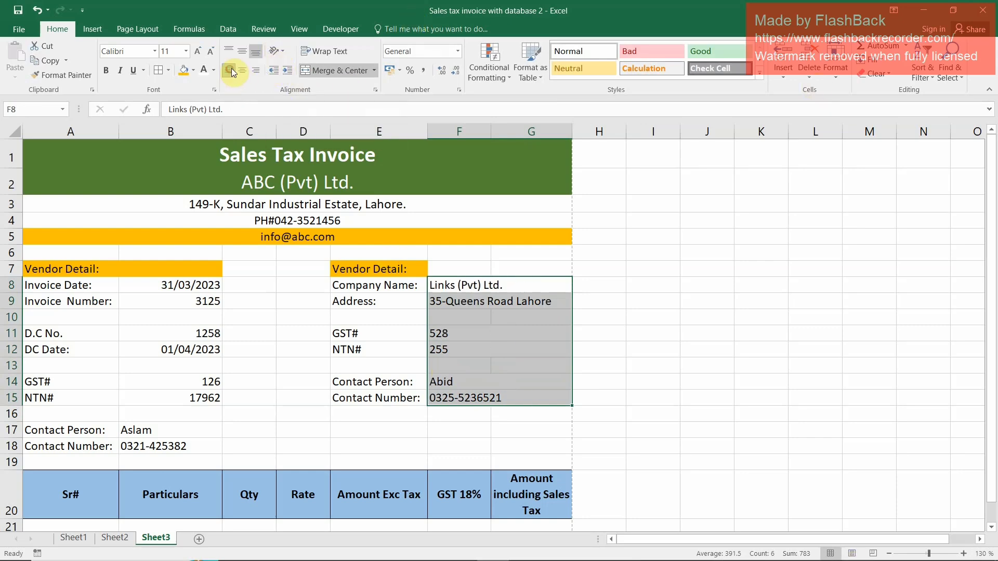
left_click(289, 71)
left_click(289, 71)
left_click(290, 71)
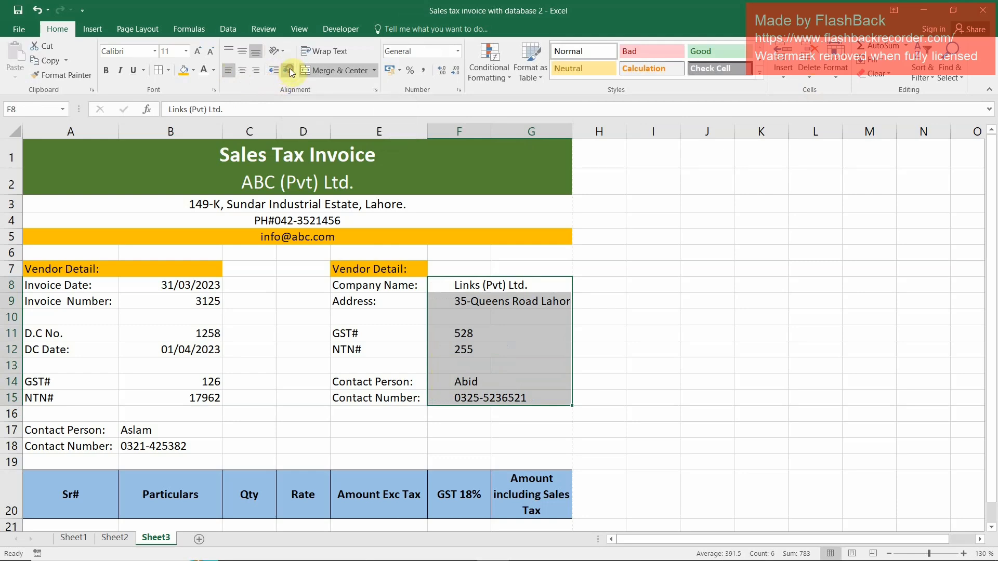
left_click(274, 71)
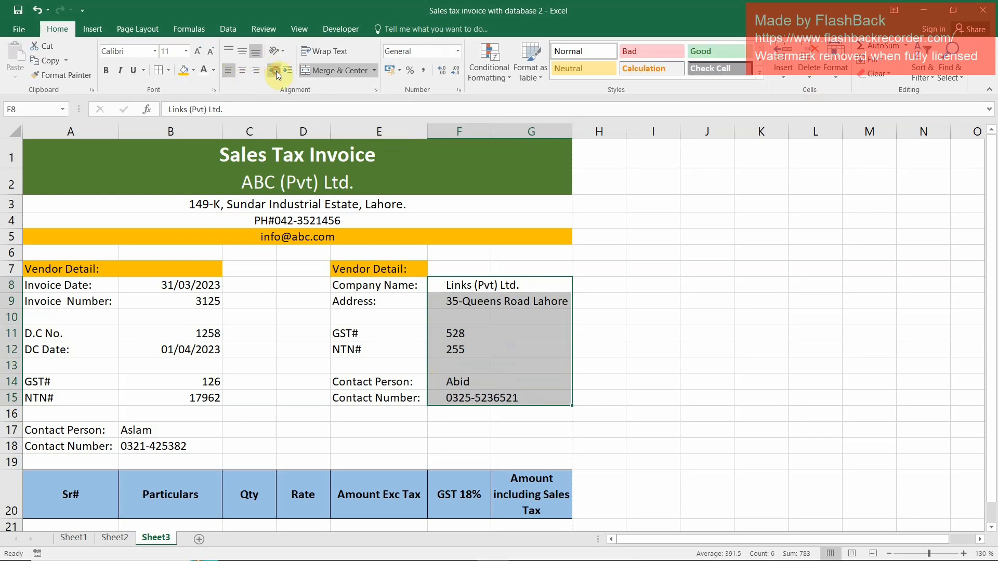
Left-align the entries in B8:B18 and indent them by two levels
left_click_drag(171, 287, 172, 443)
left_click(229, 70)
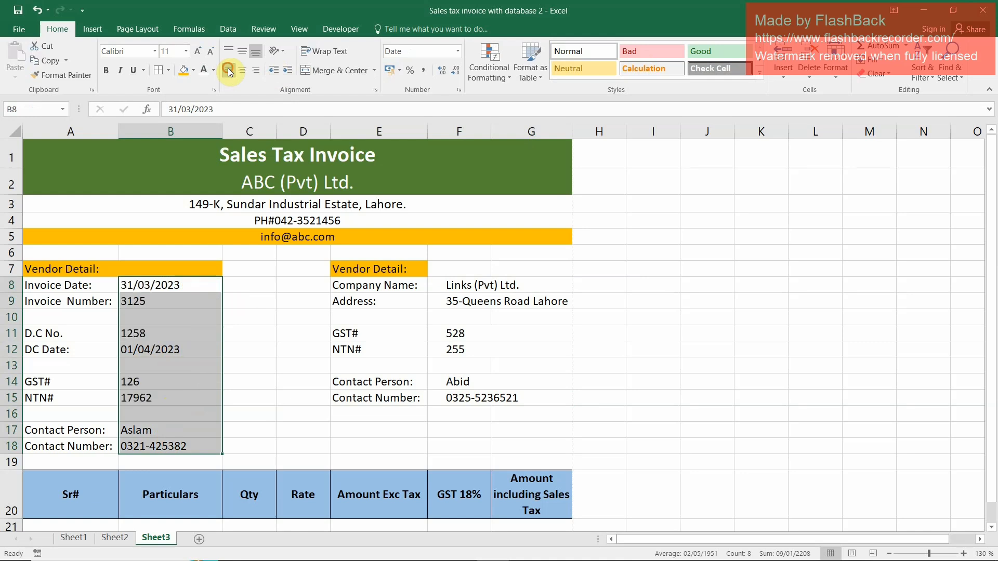
left_click(288, 71)
left_click(287, 70)
left_click(260, 415)
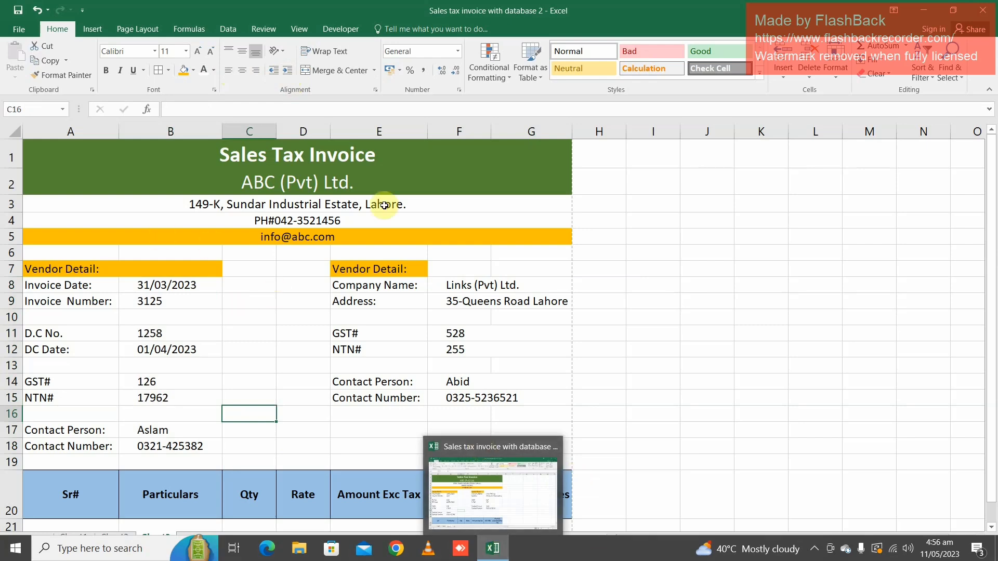
Apply outside borders to the Sr# column's item rows, A21:A37
scroll(372, 325, "down", 3)
scroll(372, 326, "down", 2)
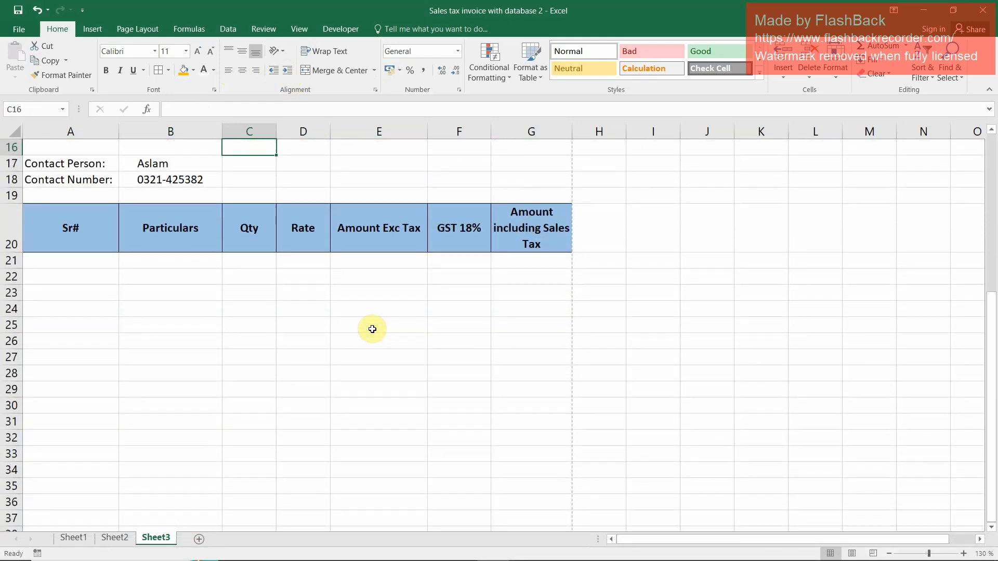
left_click(54, 261)
left_click_drag(53, 261, 520, 376)
left_click_drag(76, 259, 75, 519)
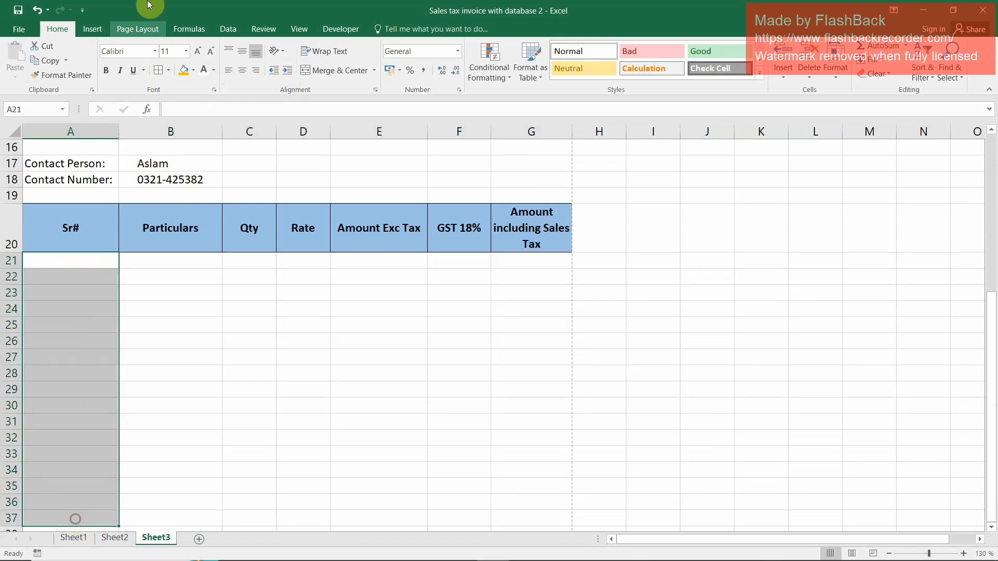
left_click(168, 70)
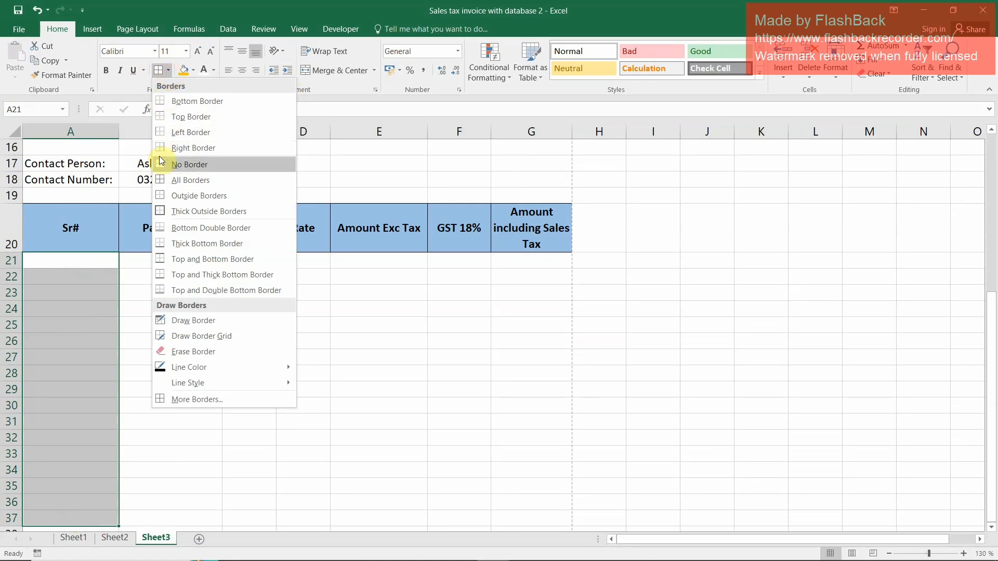
left_click(166, 196)
Enter serial number 1 in A21 and the formula =A21+1 in A22
left_click(89, 263)
type("1")
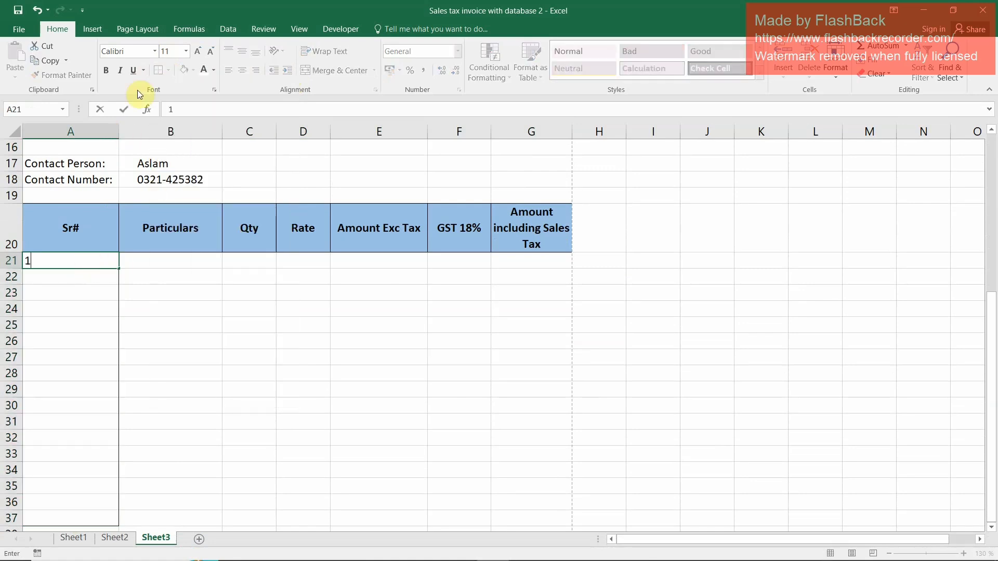
key("Return")
type("2")
key("BackSpace")
type("=")
key("Up")
type("+")
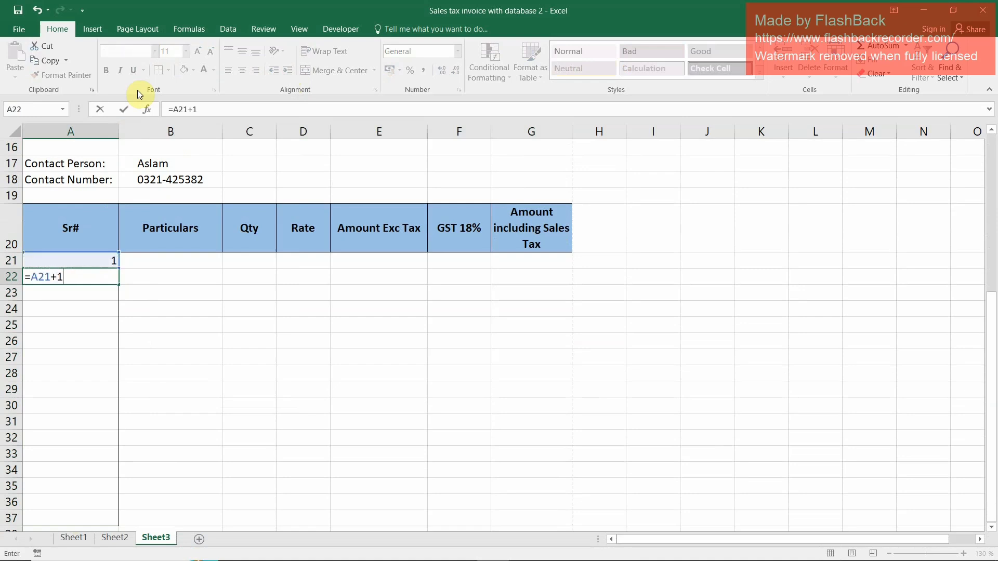
type("1")
key("Return")
key("Up")
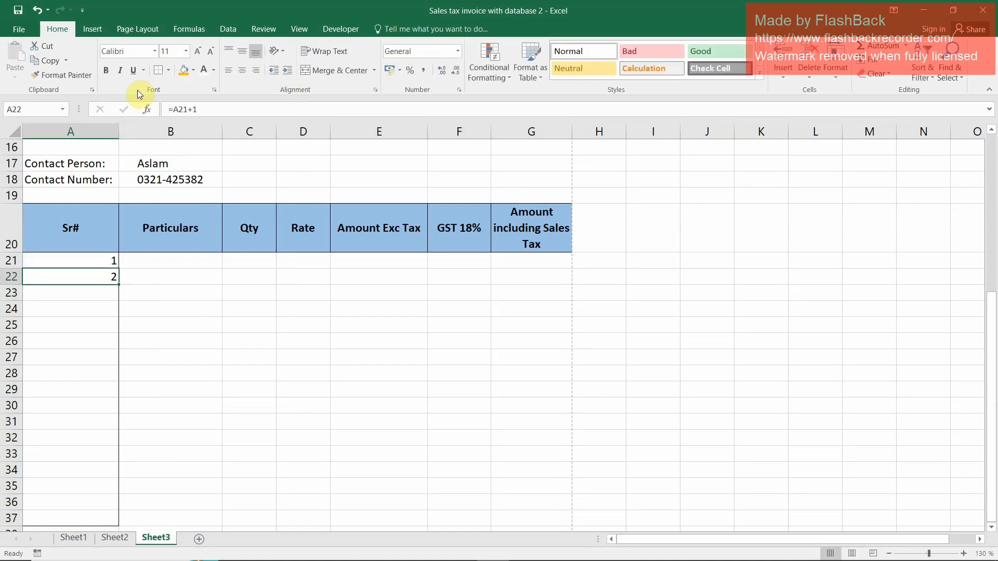
Copy the serial number formula in A22 down the Sr# column to A37
key("ctrl+c")
key("shift+Down")
key("shift+Down")
key("shift+Down")
key("shift+Down")
key("shift+Down")
key("shift+Down")
key("shift+Down")
key("shift+Down")
key("shift+Down")
key("shift+Down")
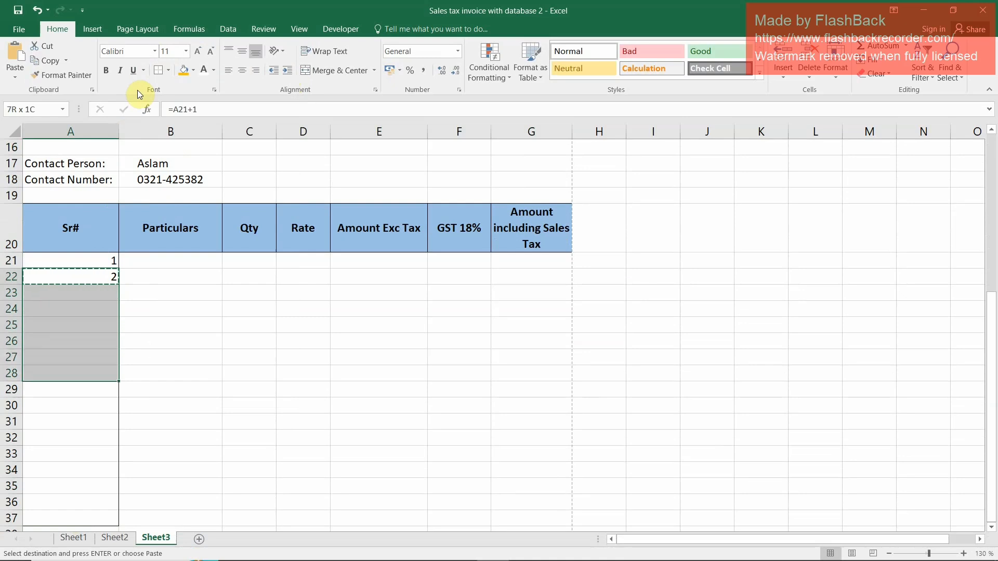
key("shift+Down")
key("shift+Down")
key("shift+Down")
key("shift+Down")
key("shift+Down")
key("ctrl+v")
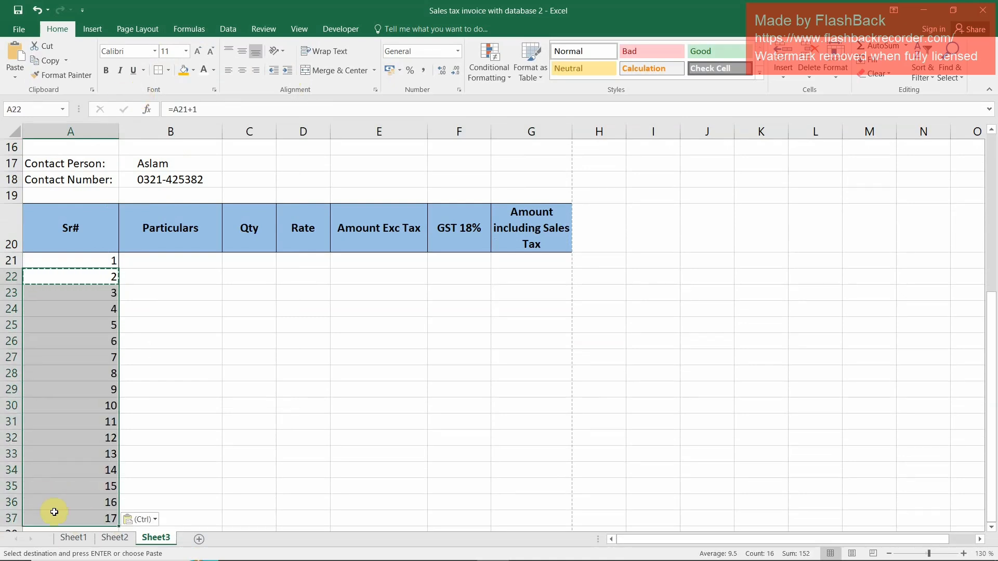
Delete the two item rows below serial number 15 and apply outside borders to A21:A35
left_click(10, 502)
left_click(810, 52)
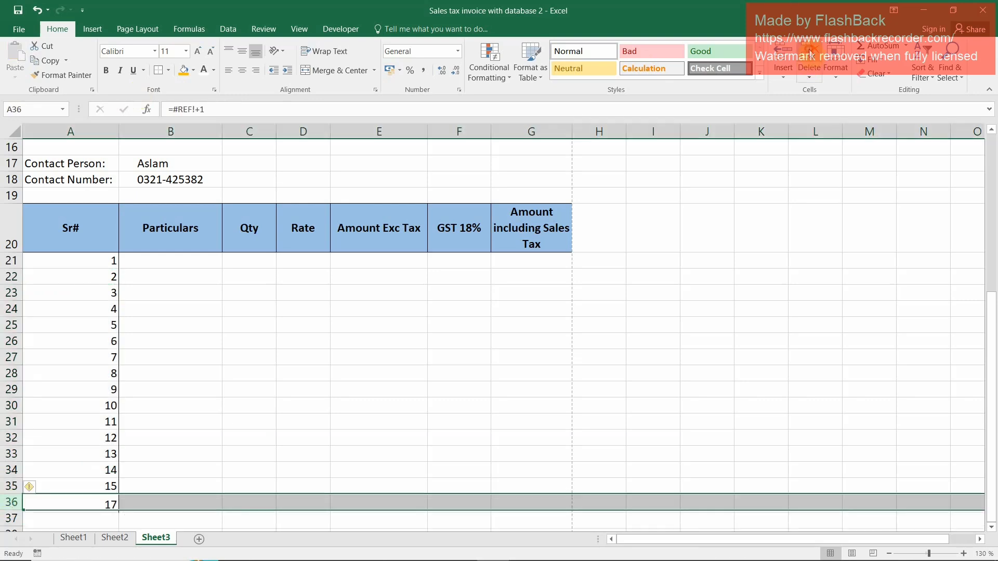
left_click(809, 52)
left_click_drag(64, 259, 110, 486)
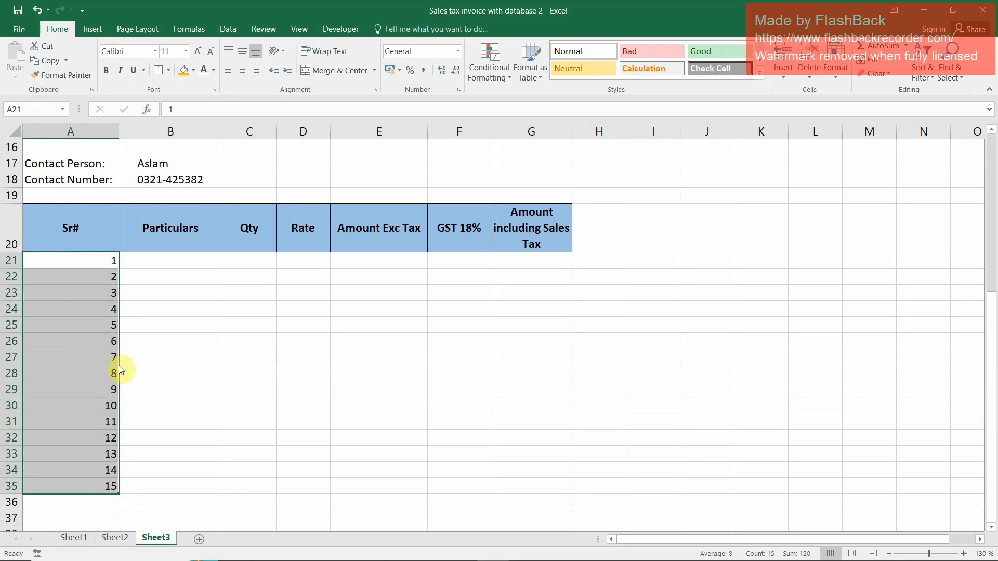
left_click(157, 78)
Enter the label "Amount in Words:" in A37, below the item table
scroll(256, 451, "down", 3)
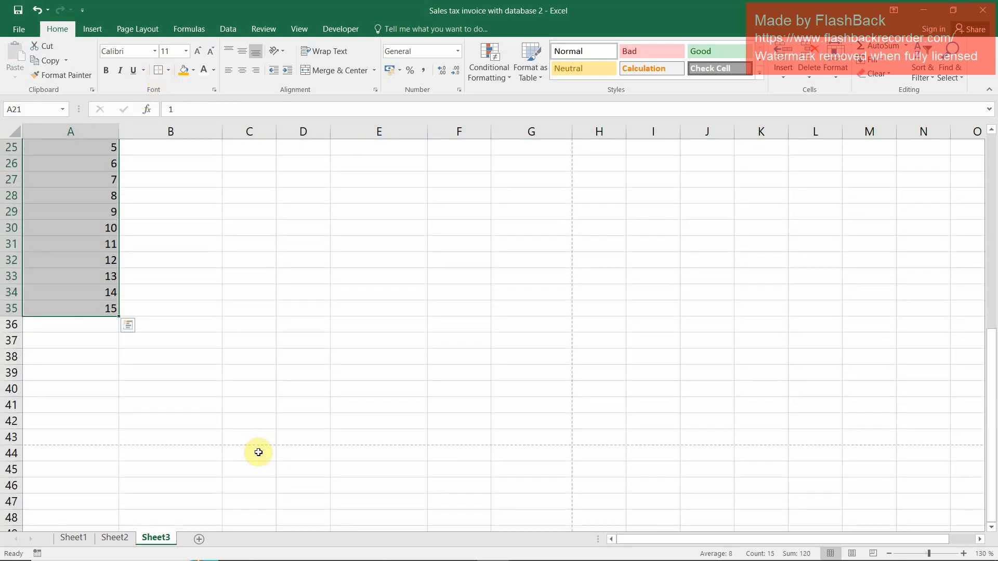
left_click(141, 440)
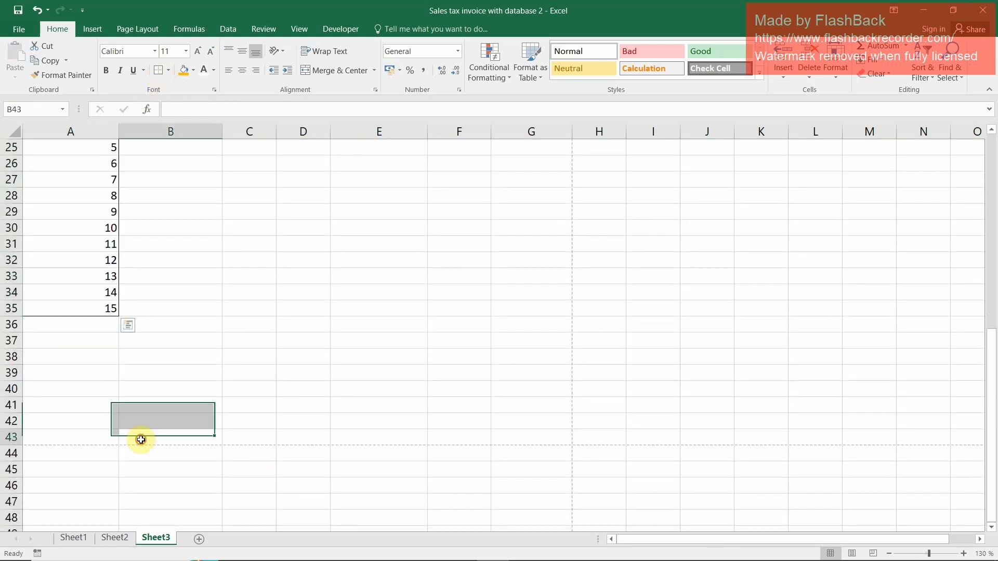
left_click(91, 338)
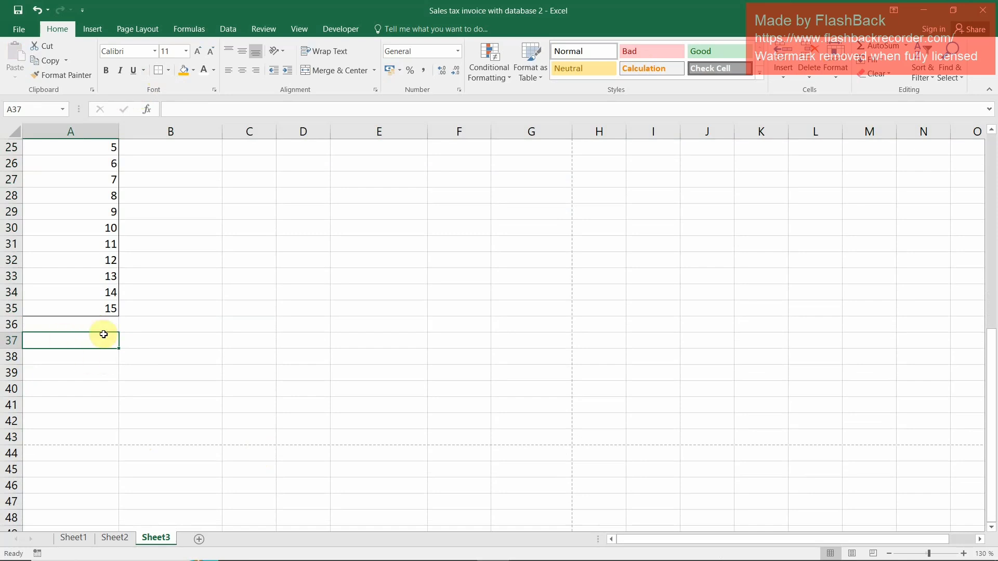
type("Amount in Word")
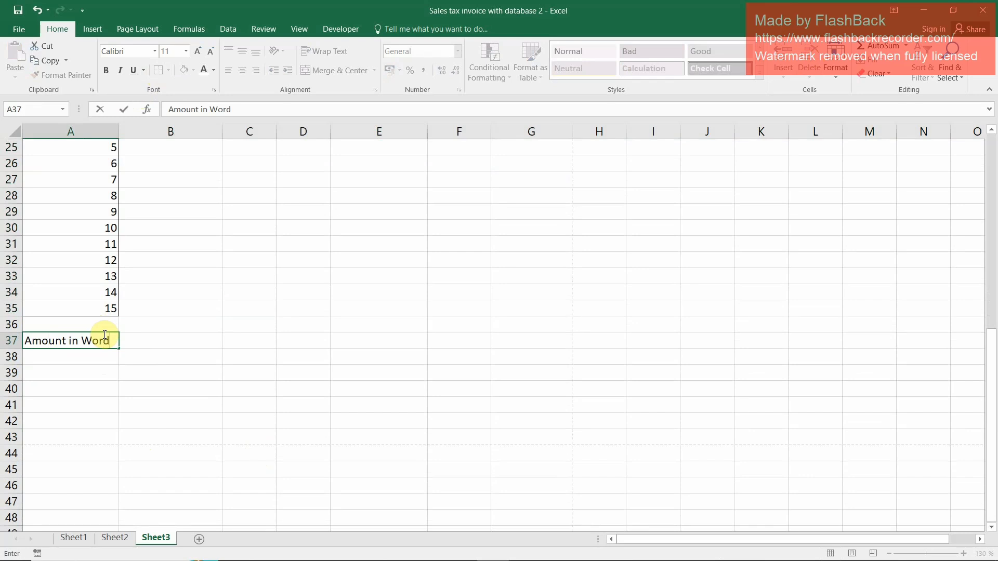
key("Return")
Enter the signature label "Prepared By:" in A41
key("Down")
key("Down")
key("Down")
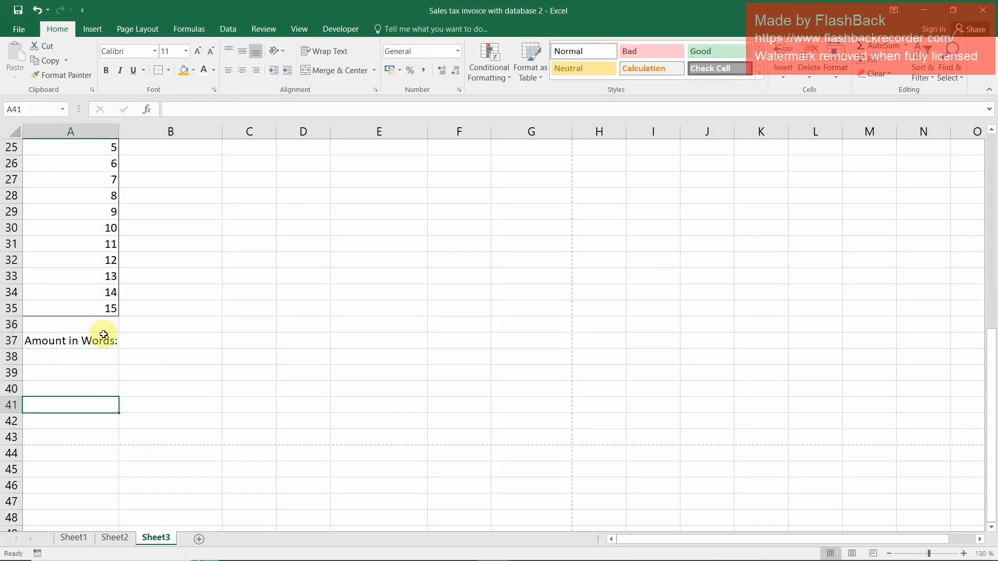
type("Prepared B")
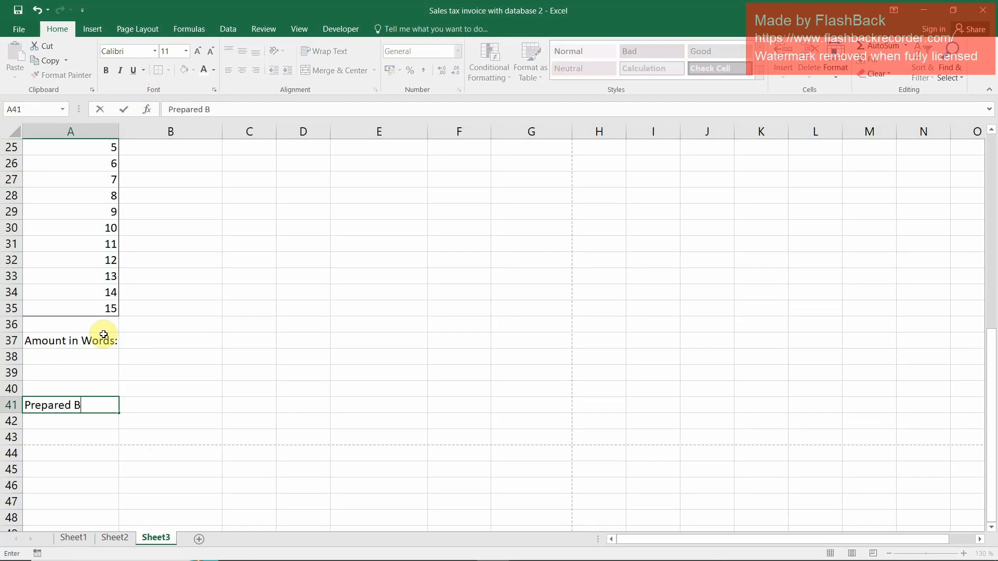
key("Return")
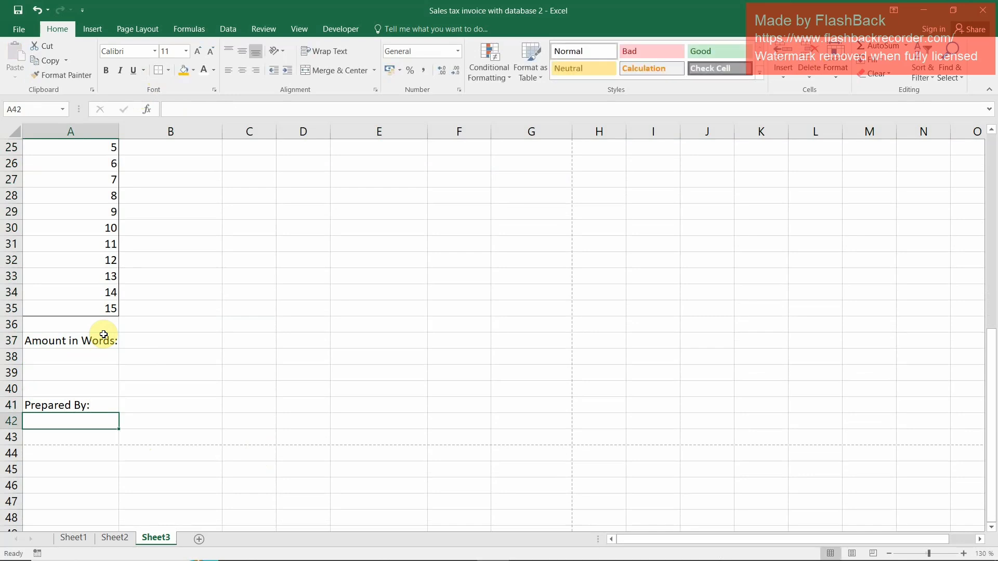
Merge and center A41:B41 and add a top border as a signature line
key("Up")
key("shift+Right")
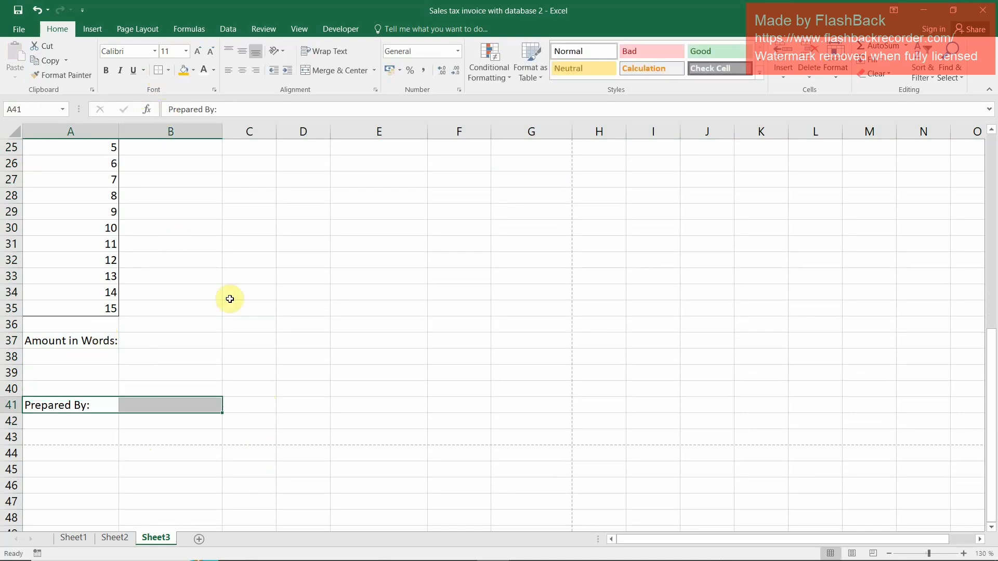
left_click(323, 73)
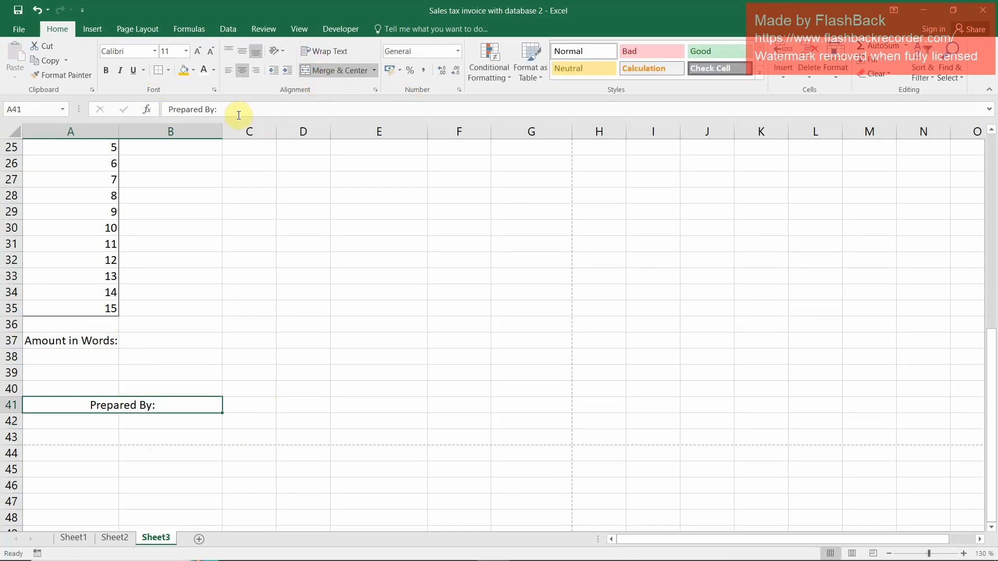
left_click(170, 72)
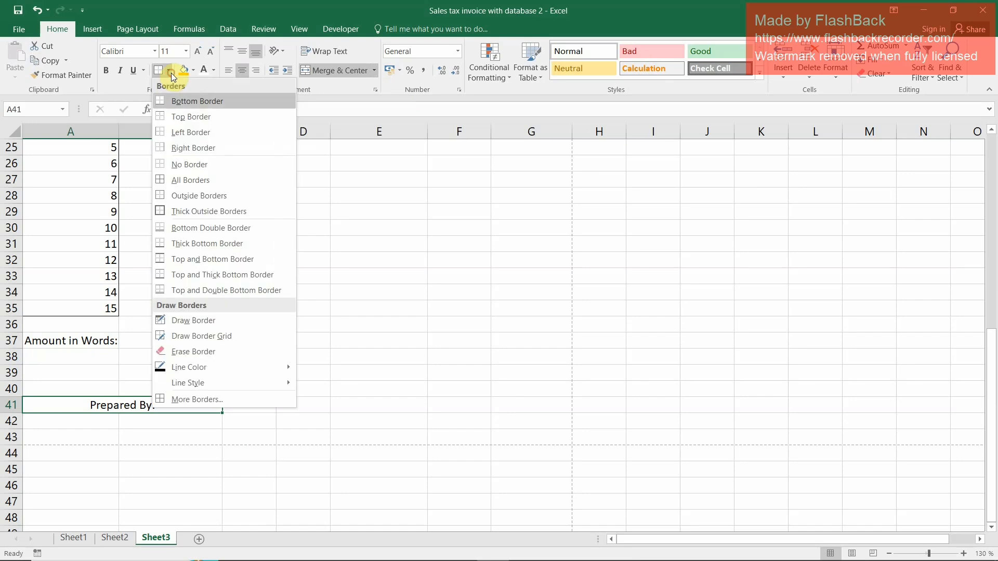
left_click(163, 116)
Copy the "Prepared By:" signature cell to E41 and change the copy's text to "Checked By:"
key("ctrl+c")
left_click(417, 404)
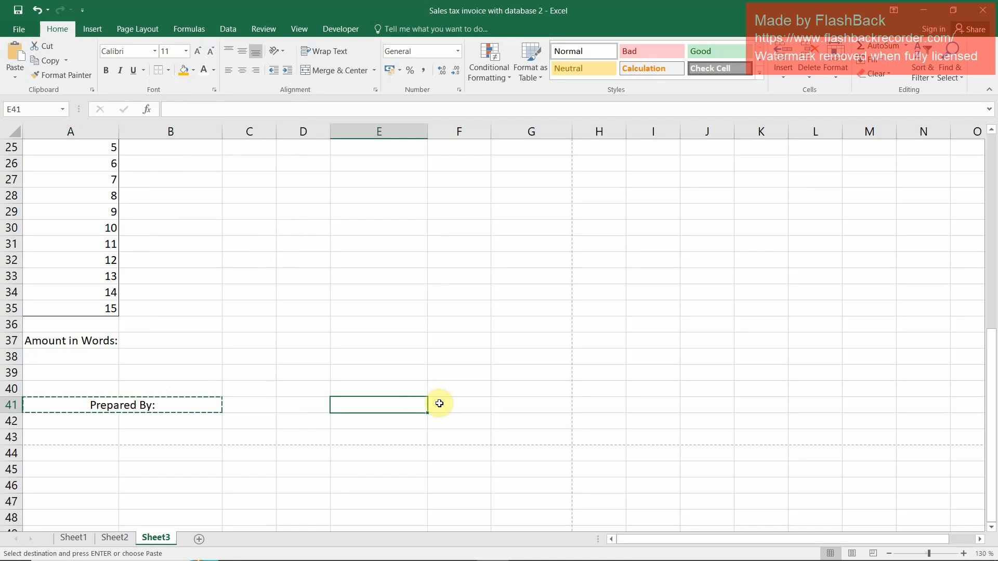
key("ctrl+v")
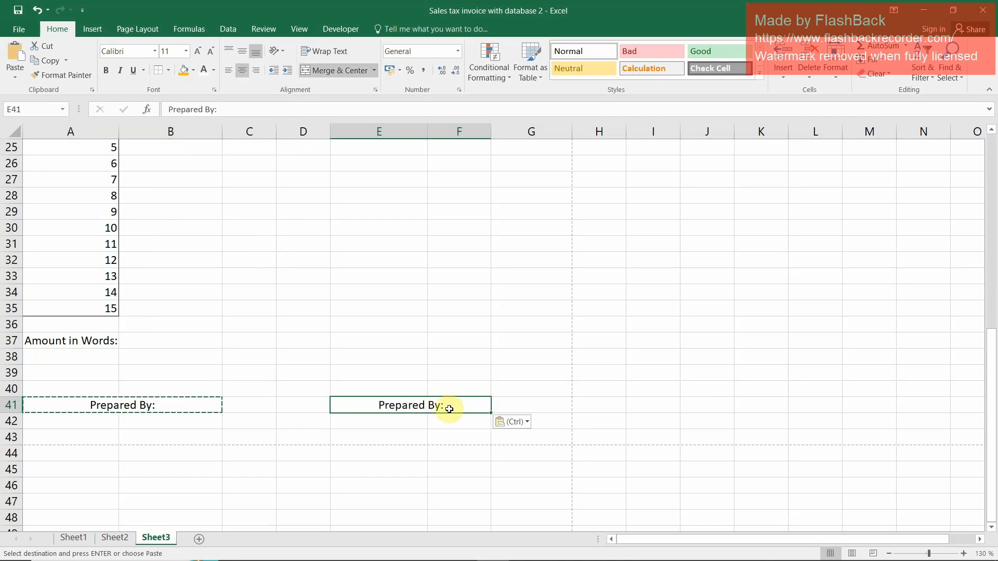
double_click(449, 409)
left_click_drag(424, 409, 386, 410)
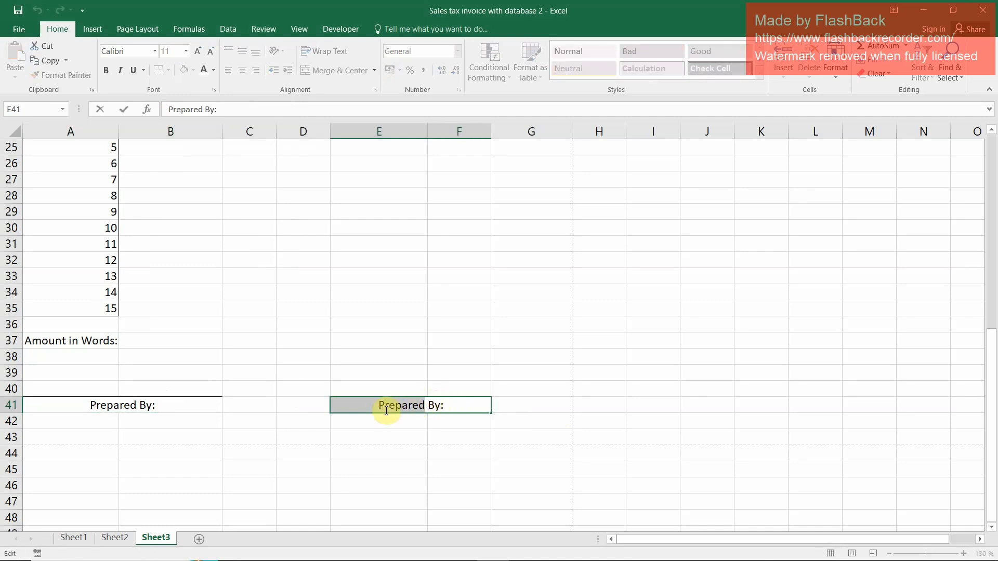
type("Checked")
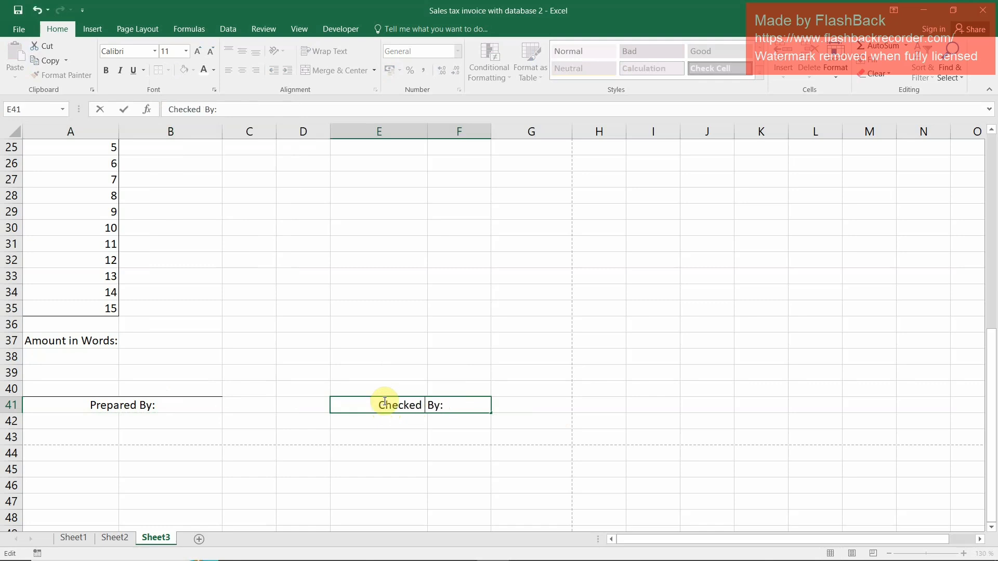
key("Return")
key("Up")
key("Up")
key("Up")
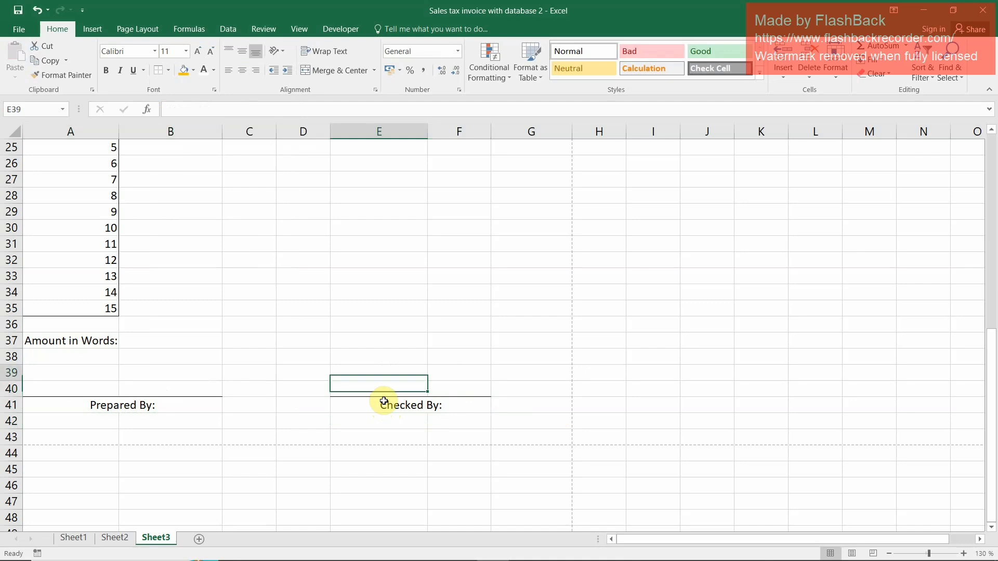
key("Left")
key("Left")
key("Left")
key("Left")
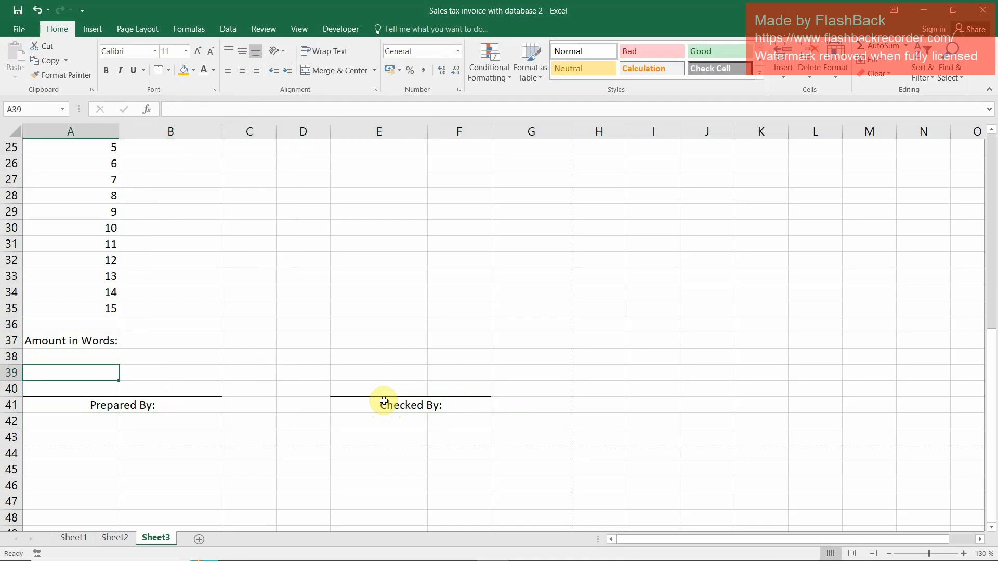
key("Down")
key("Down")
key("Down")
key("Down")
key("Up")
Apply outside borders to the Particulars column's item rows, B21:B35
scroll(229, 431, "up", 6)
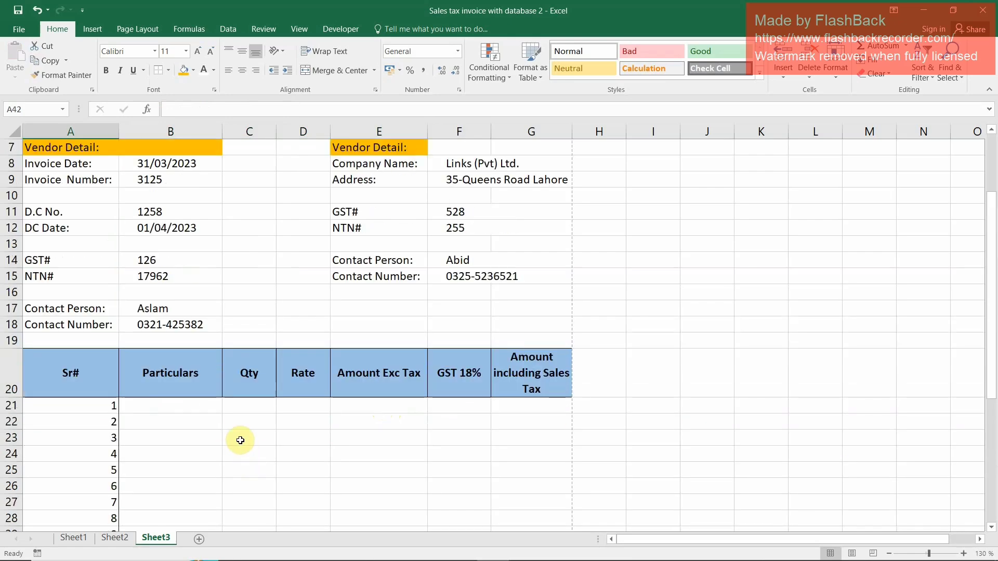
left_click(187, 405)
scroll(205, 466, "down", 2)
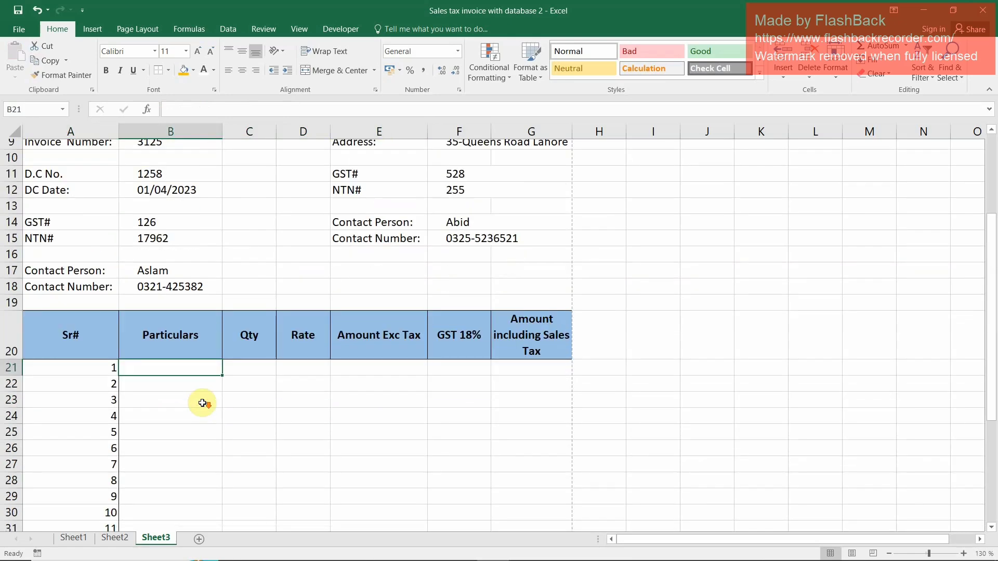
left_click_drag(189, 312, 196, 500)
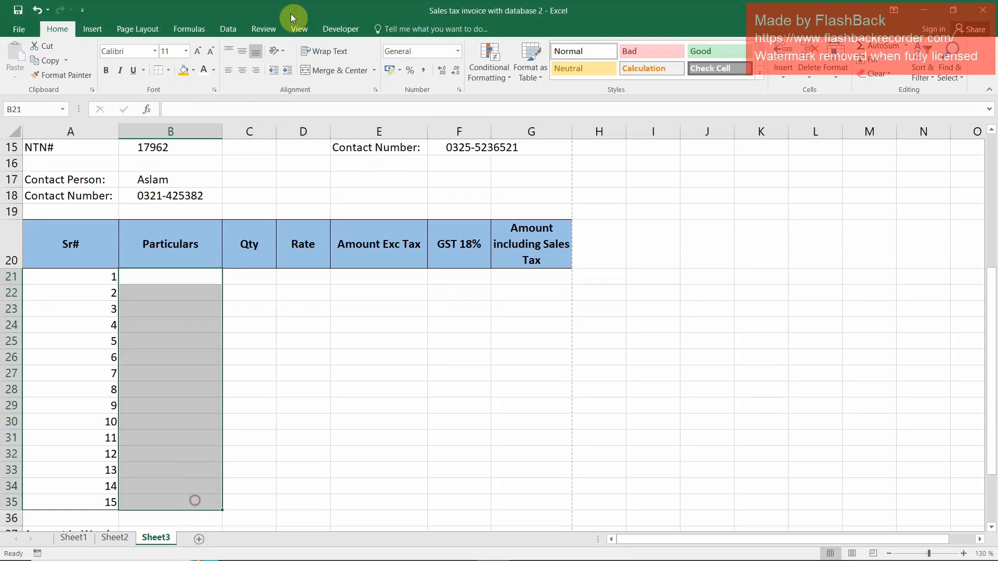
left_click(170, 71)
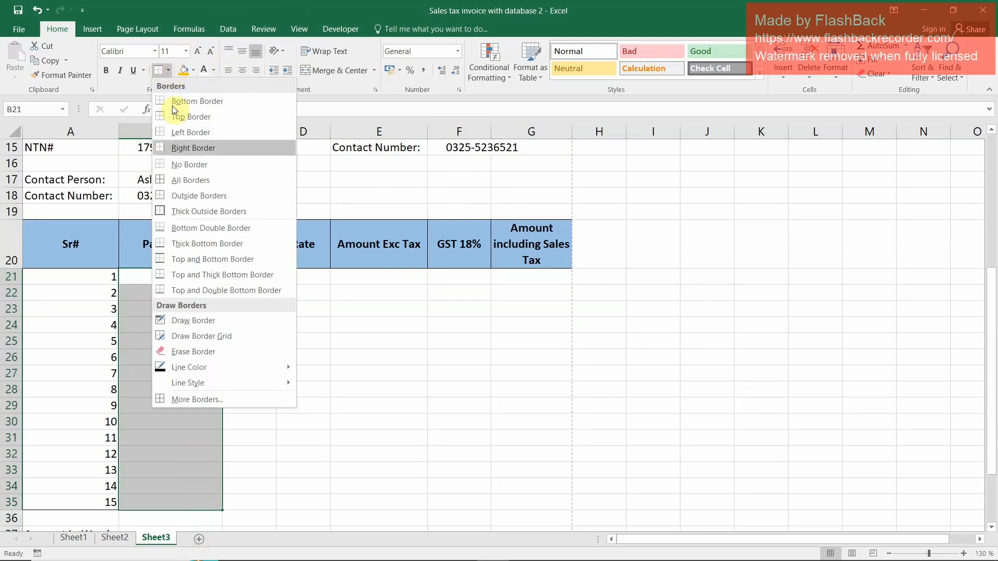
left_click(163, 195)
Apply outside borders separately to each remaining column's item rows, from Qty to Amount including Sales Tax, C21:G35
left_click_drag(259, 272, 280, 400)
left_click_drag(260, 276, 260, 509)
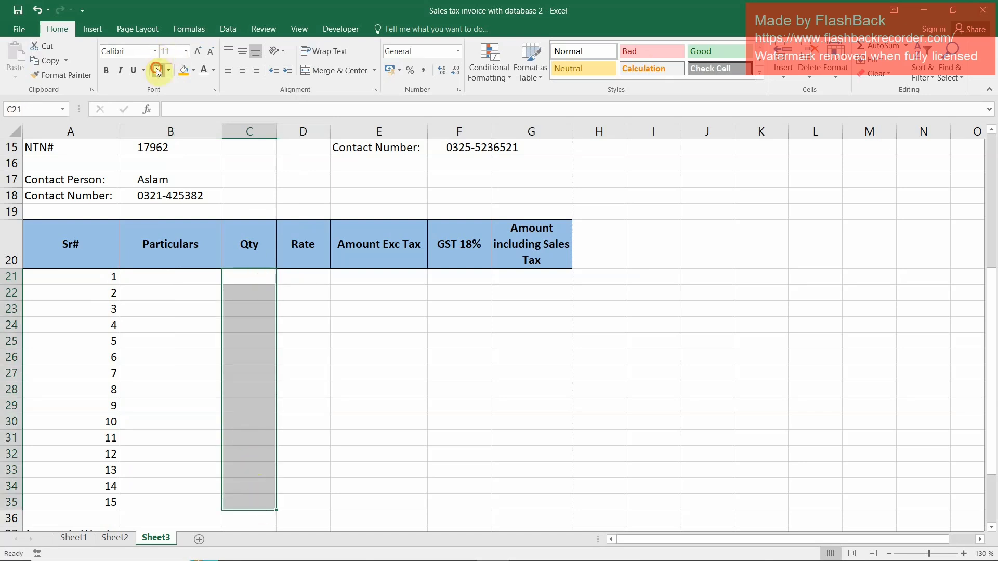
left_click_drag(308, 277, 291, 480)
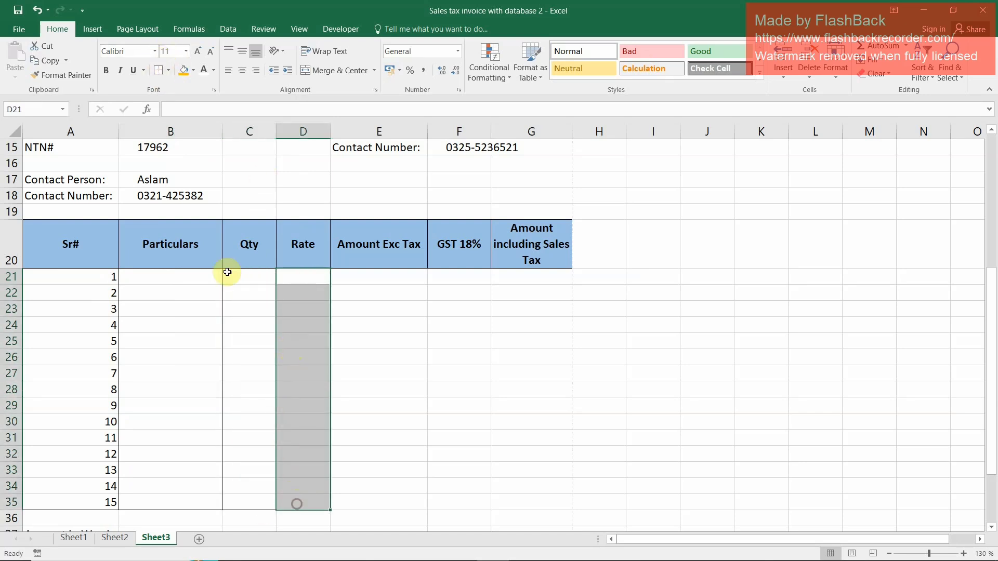
left_click_drag(404, 280, 379, 500)
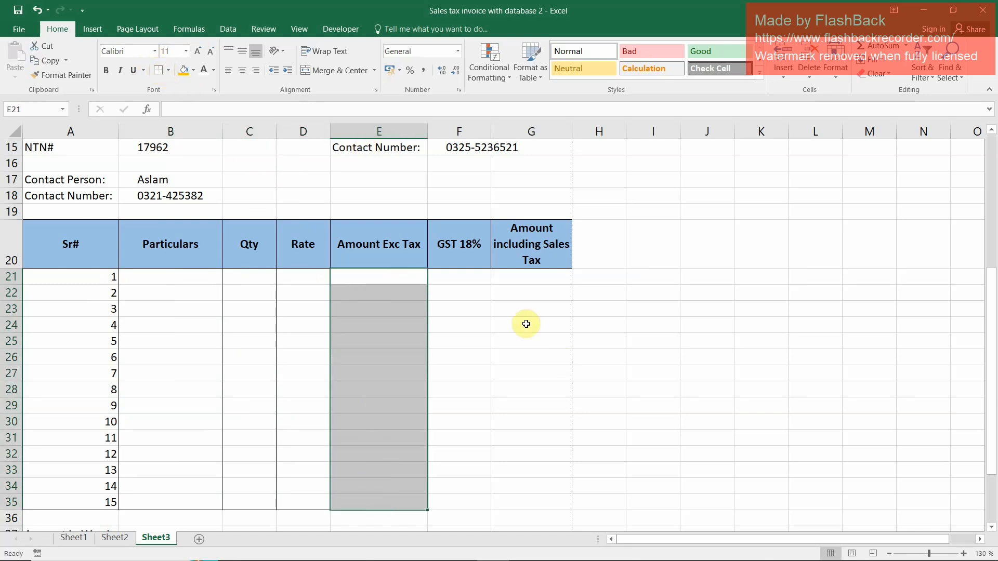
left_click(462, 276)
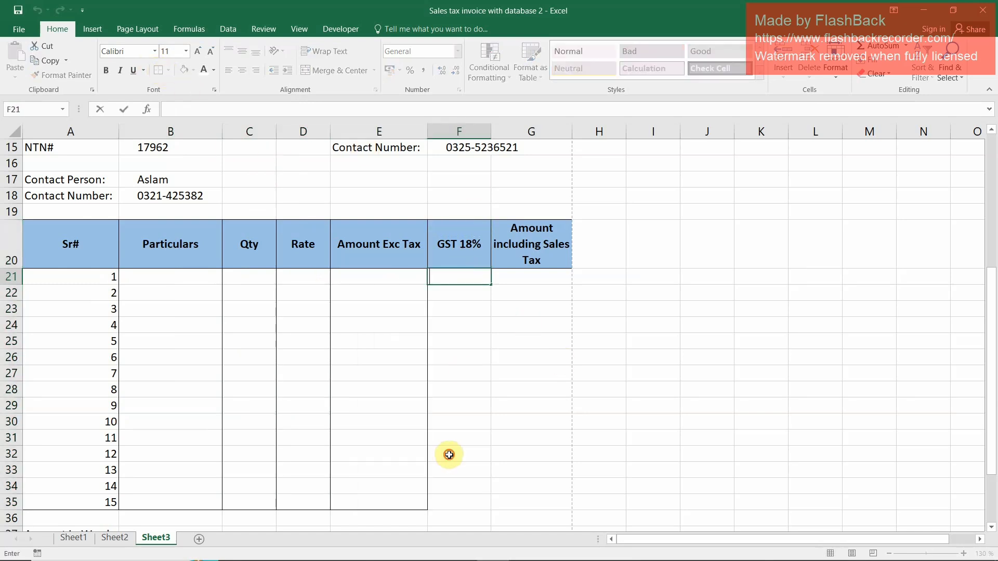
left_click_drag(459, 276, 464, 500)
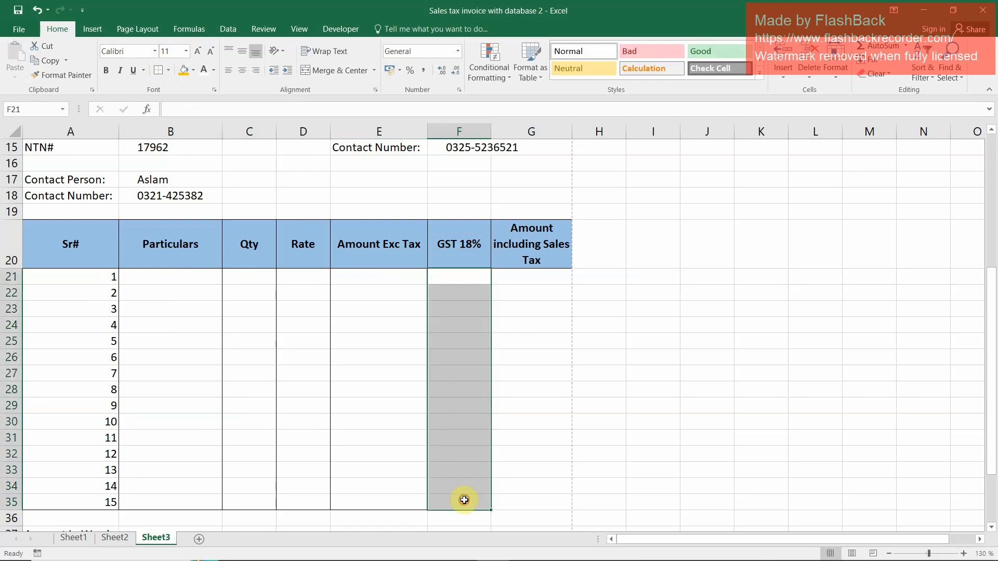
left_click_drag(544, 279, 538, 500)
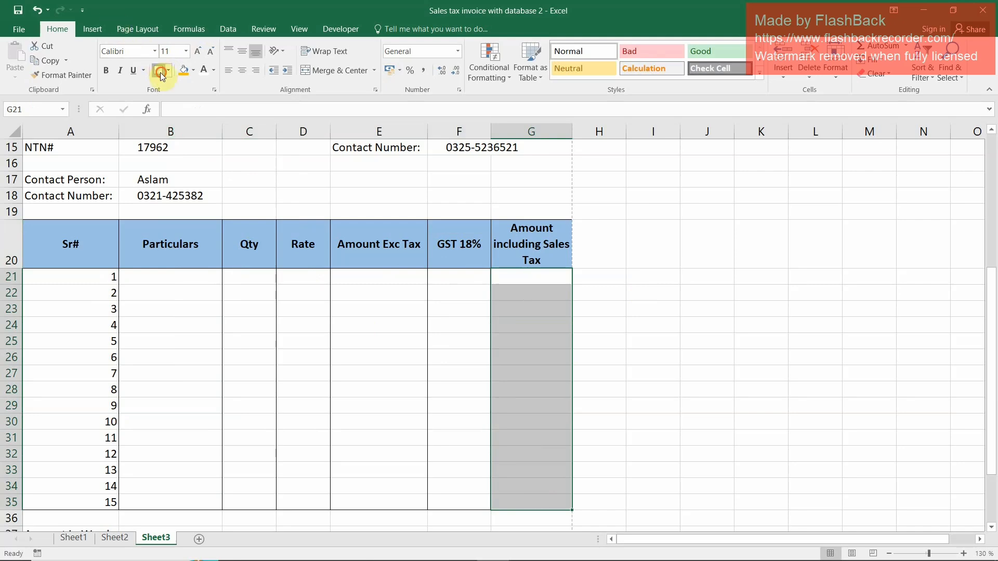
Center the serial numbers in A21:A35 and narrow column A slightly
left_click_drag(82, 275, 78, 496)
left_click(243, 69)
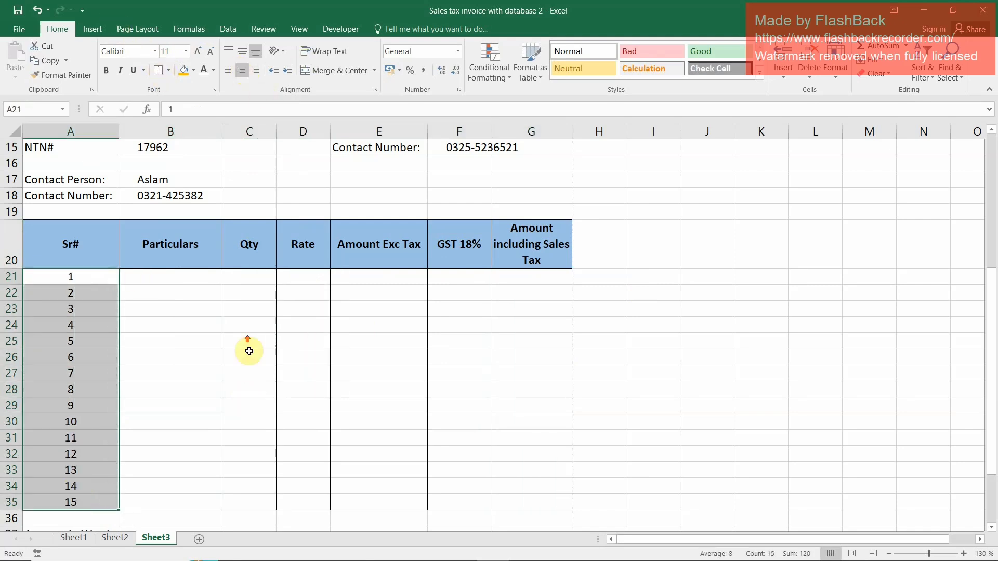
scroll(244, 341, "up", 3)
left_click_drag(119, 130, 115, 130)
left_click(141, 420)
scroll(362, 364, "down", 2)
scroll(362, 364, "down", 2)
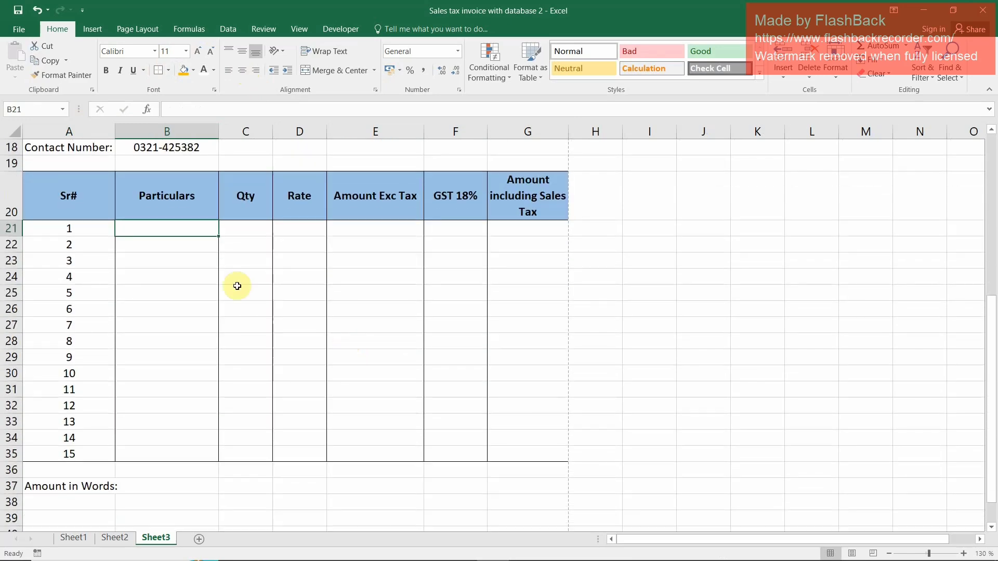
Set up List data validation for the Particulars cells B21:B35 and begin the source list with "Mou"
left_click_drag(172, 232, 200, 452)
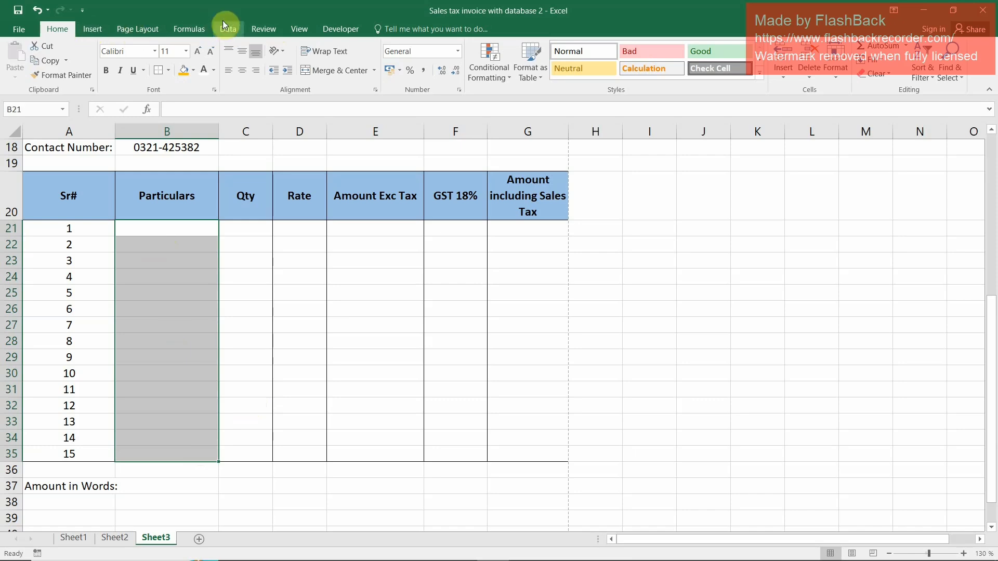
left_click(231, 30)
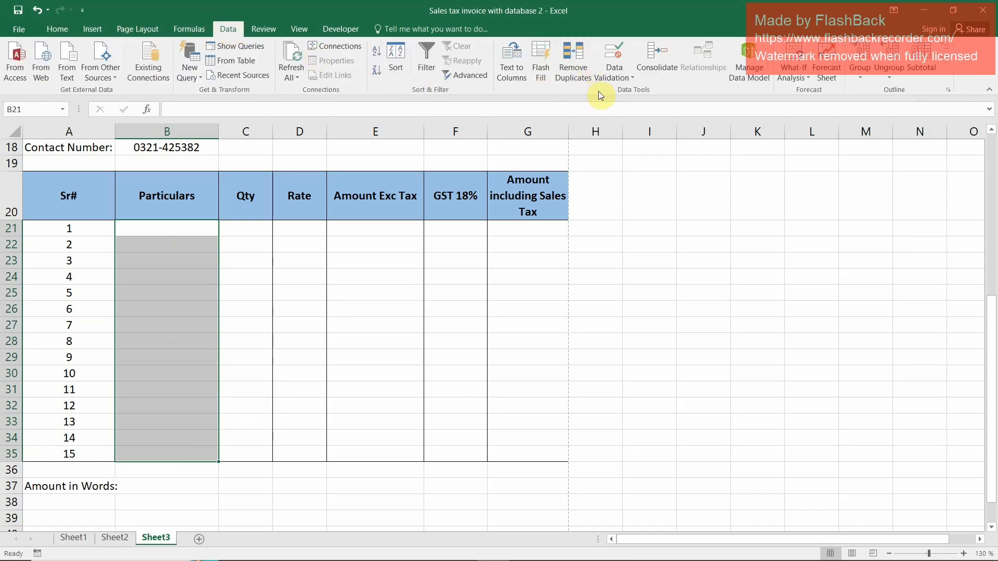
left_click(627, 80)
left_click(635, 90)
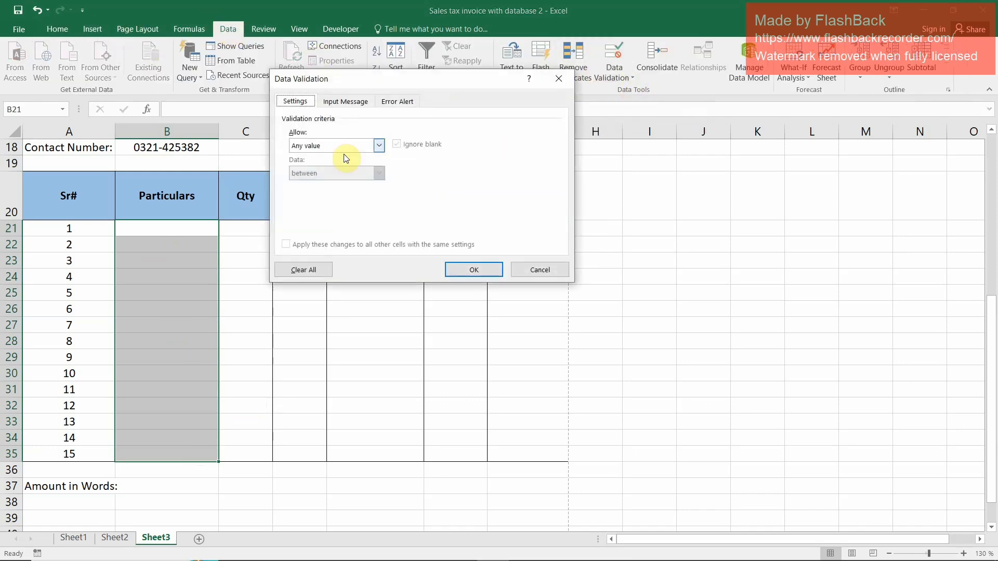
left_click(380, 145)
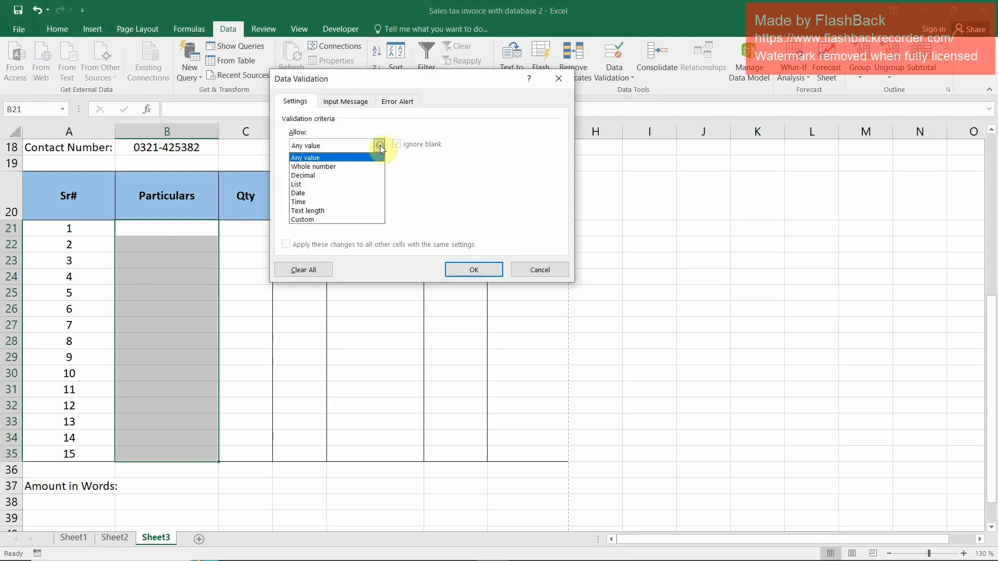
left_click(314, 184)
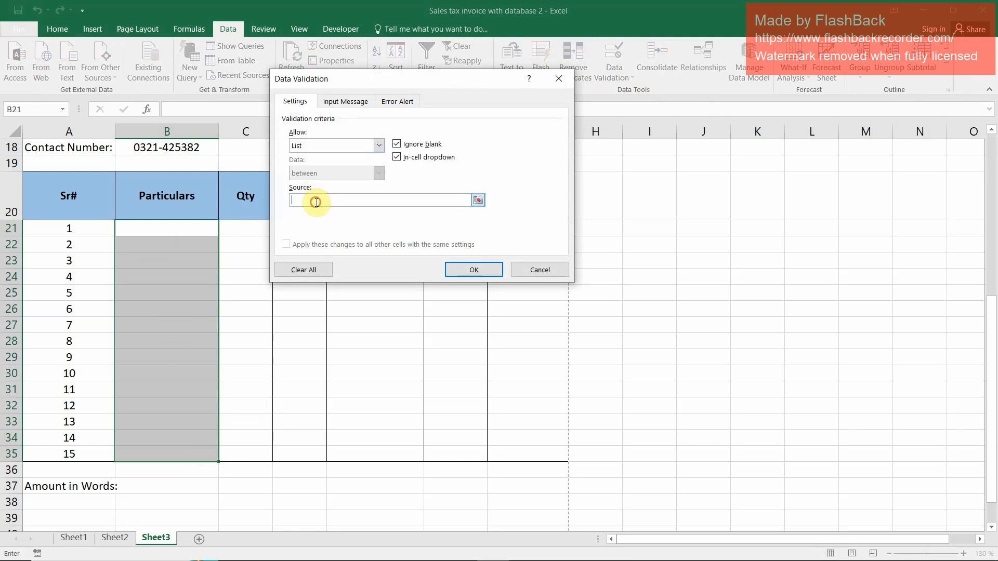
type("Mouse, Keyboard, Laptop, PC")
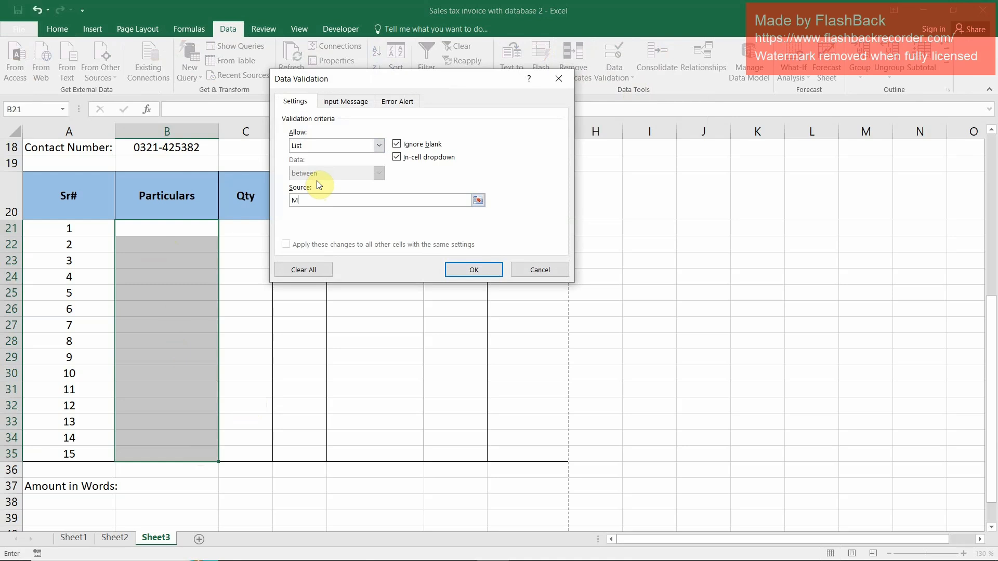
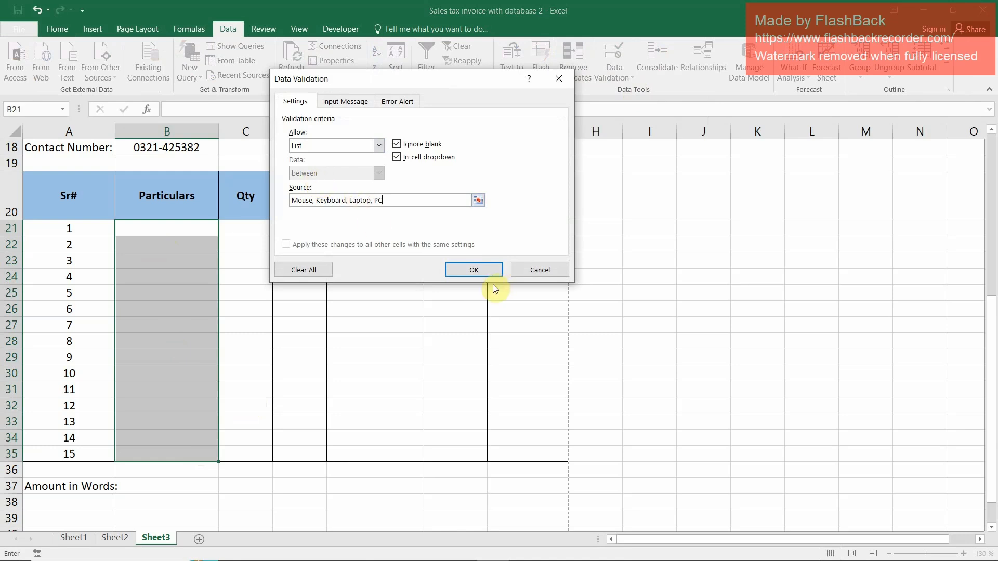
Complete the Particulars dropdown source as Mouse, Keyboard, Laptop, PC and check the list in the item rows
left_click(481, 270)
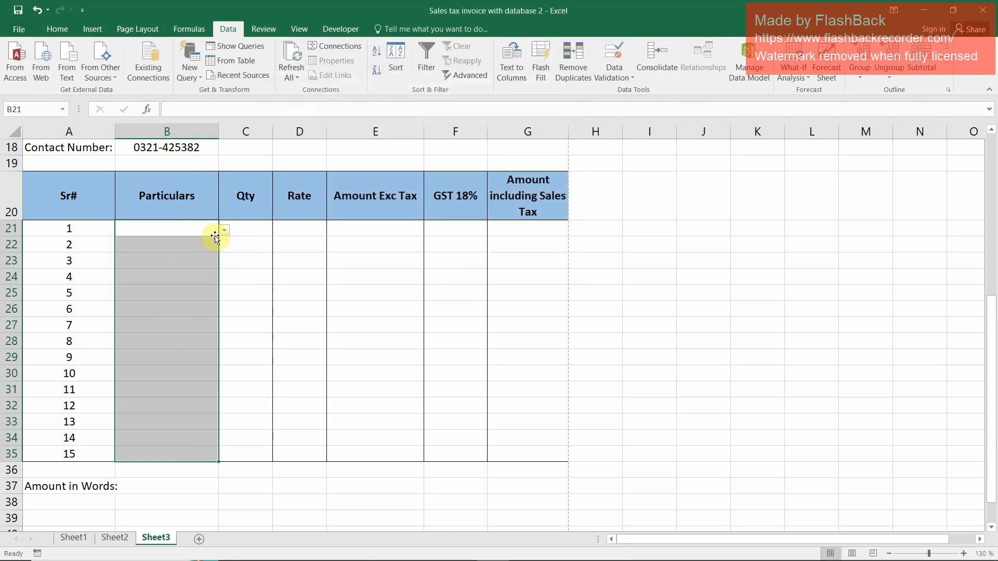
left_click(203, 253)
left_click(200, 303)
left_click(194, 339)
left_click(198, 320)
left_click(210, 304)
left_click(223, 310)
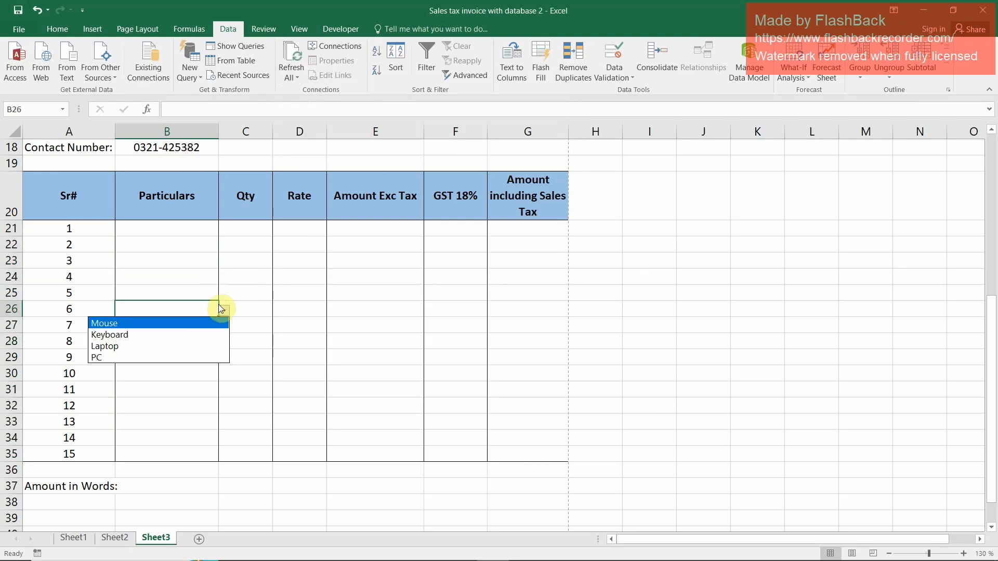
left_click(169, 264)
Choose Mouse, Keyboard, Laptop and PC from the dropdown lists in B21:B24, one item per row
left_click(216, 232)
left_click(248, 229)
left_click(203, 229)
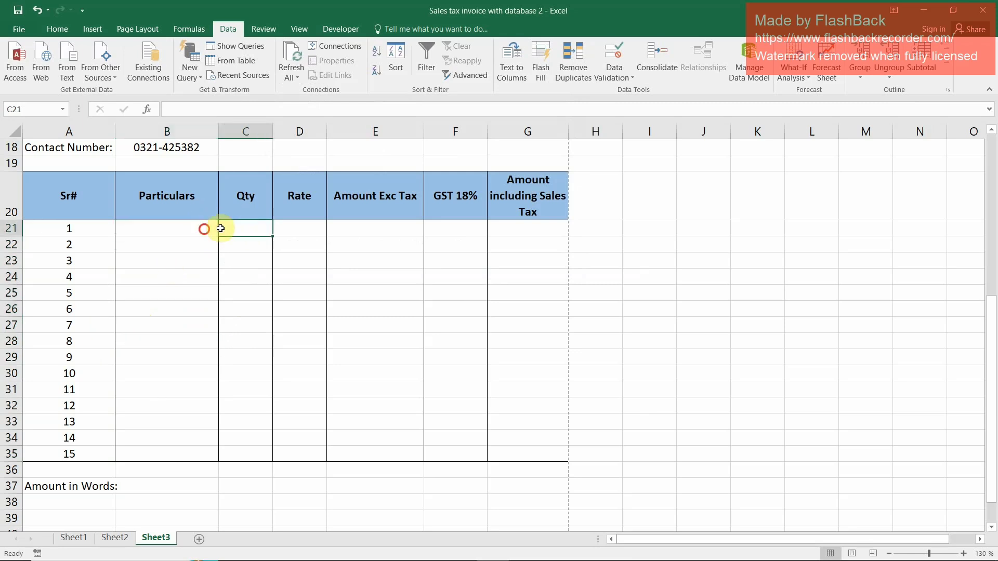
left_click(224, 232)
left_click(198, 242)
left_click(214, 244)
left_click(223, 246)
left_click(196, 270)
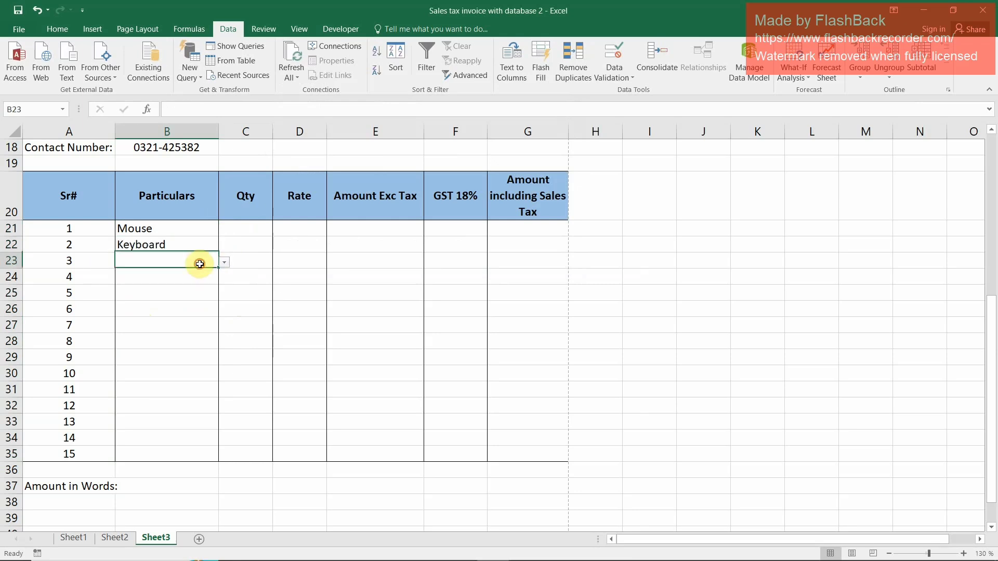
left_click(222, 262)
left_click(192, 297)
left_click(196, 277)
left_click(226, 279)
left_click(173, 322)
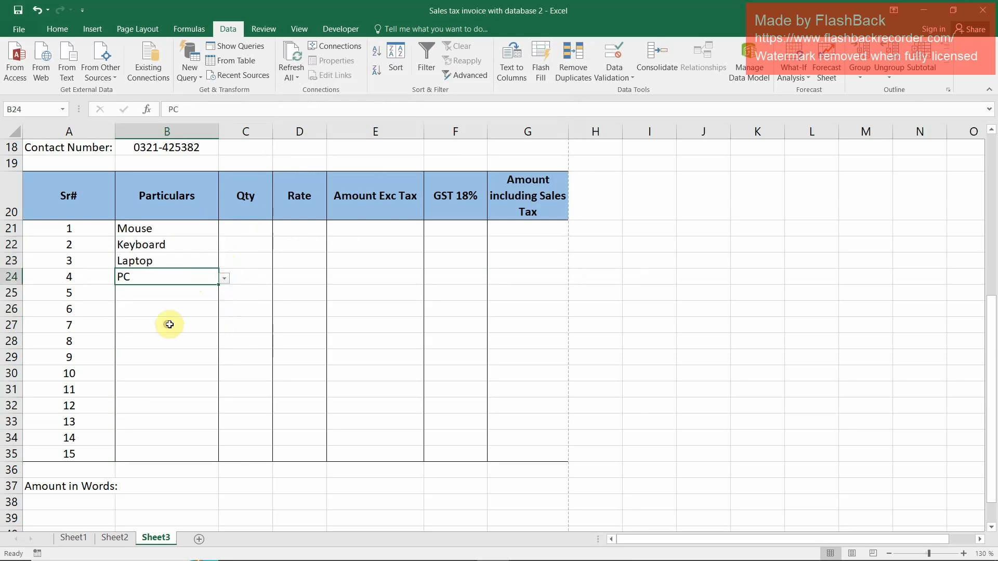
Enter the quantities 50, 20, 1 and 2 in C21:C24 for the four items
left_click(251, 233)
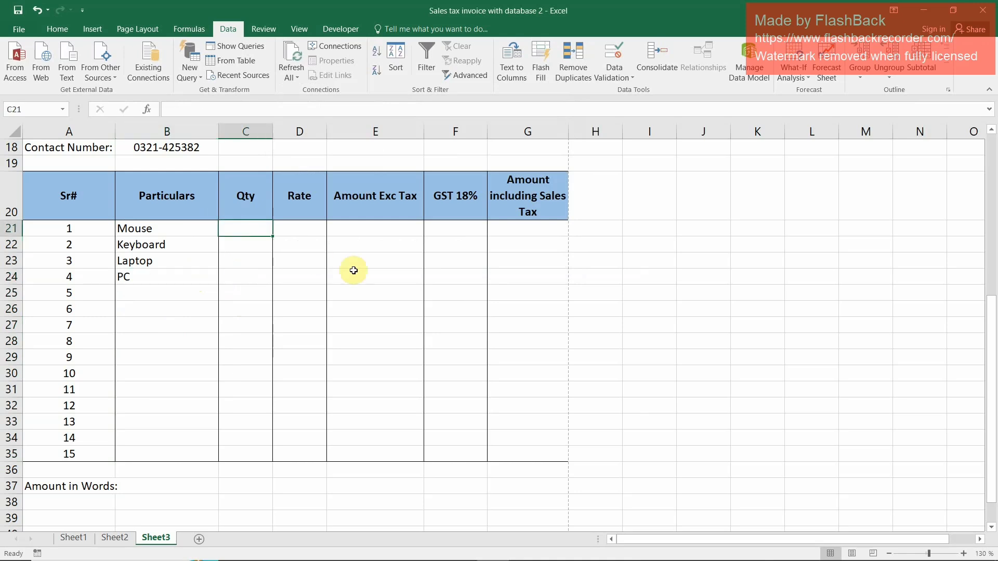
type("50")
key("Return")
type("20")
key("Return")
type("1")
key("Return")
type("2")
key("Return")
Enter the rates 250, 500, 50000 and 20000 in D21:D24 for the four items
key("Up")
key("Up")
key("Up")
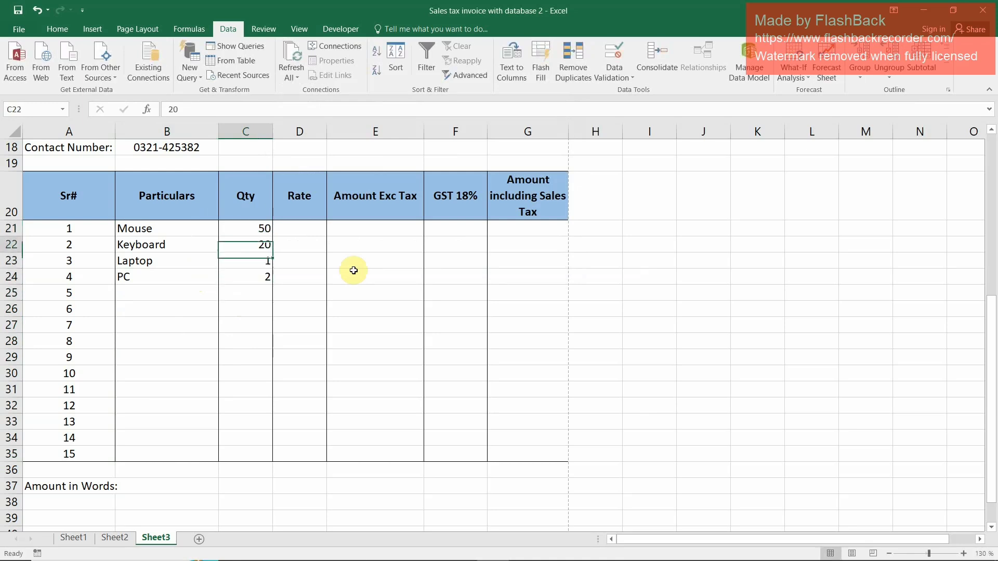
key("Up")
key("Right")
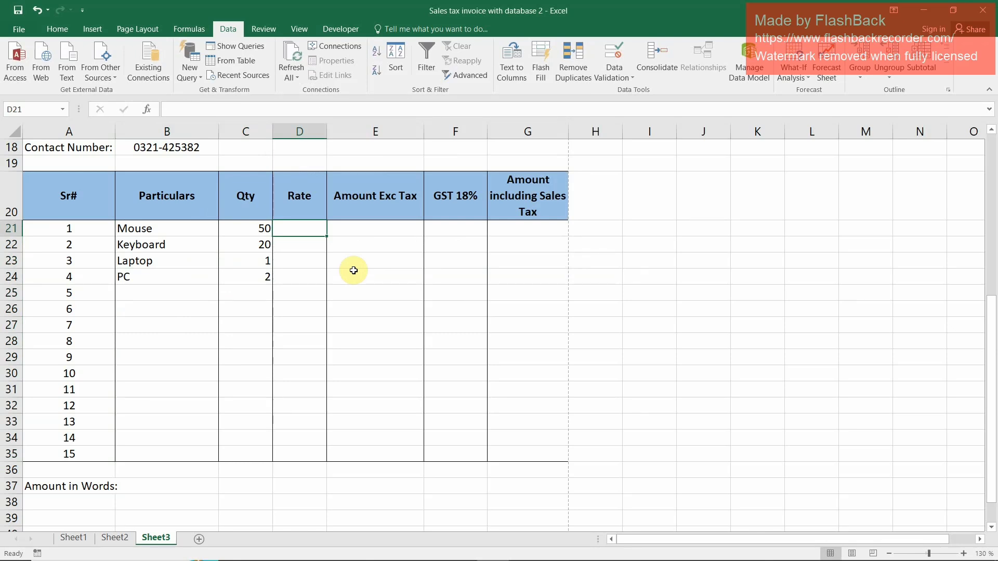
key("Left")
key("Left")
key("Left")
key("Right")
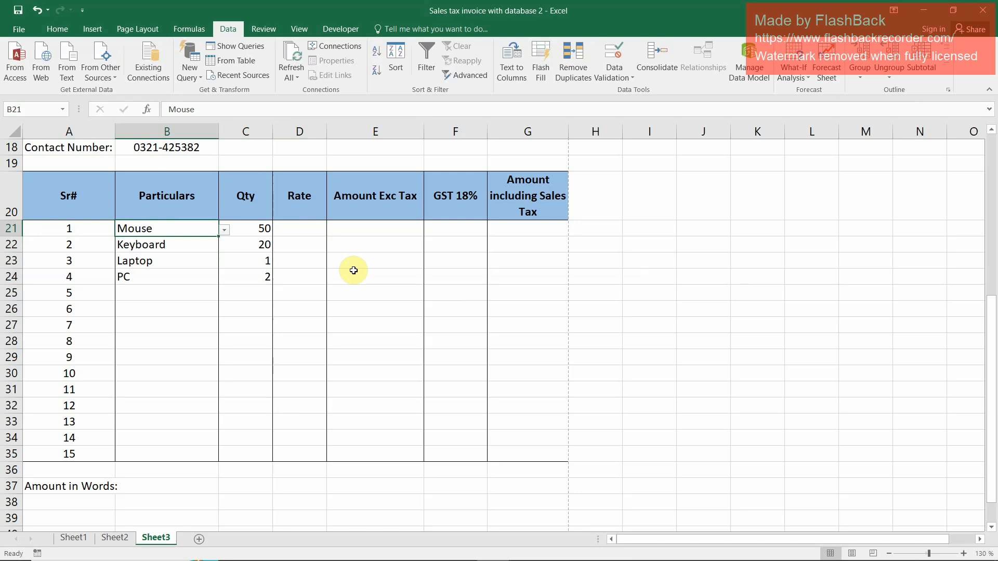
key("Right")
key("Right")
type("2")
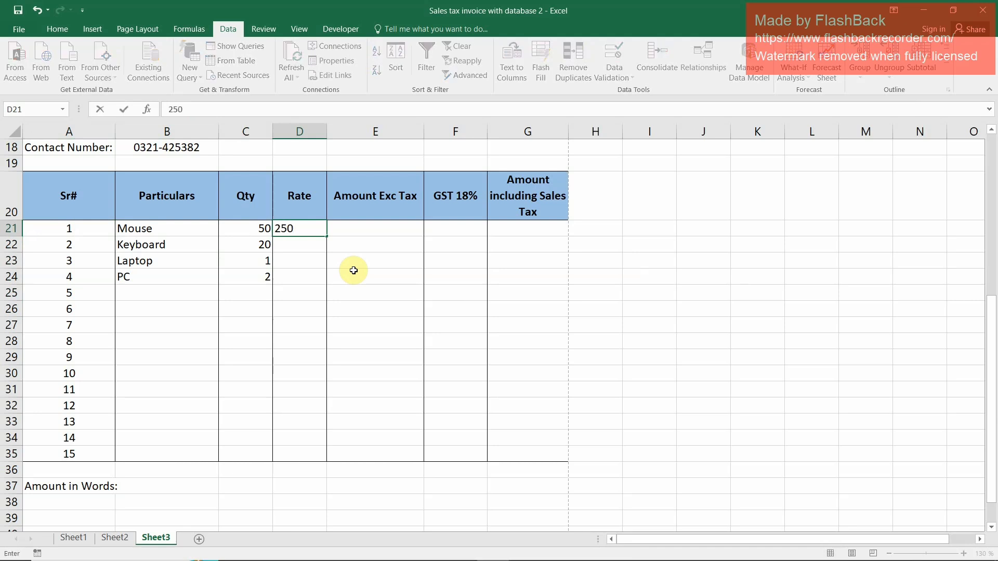
key("Return")
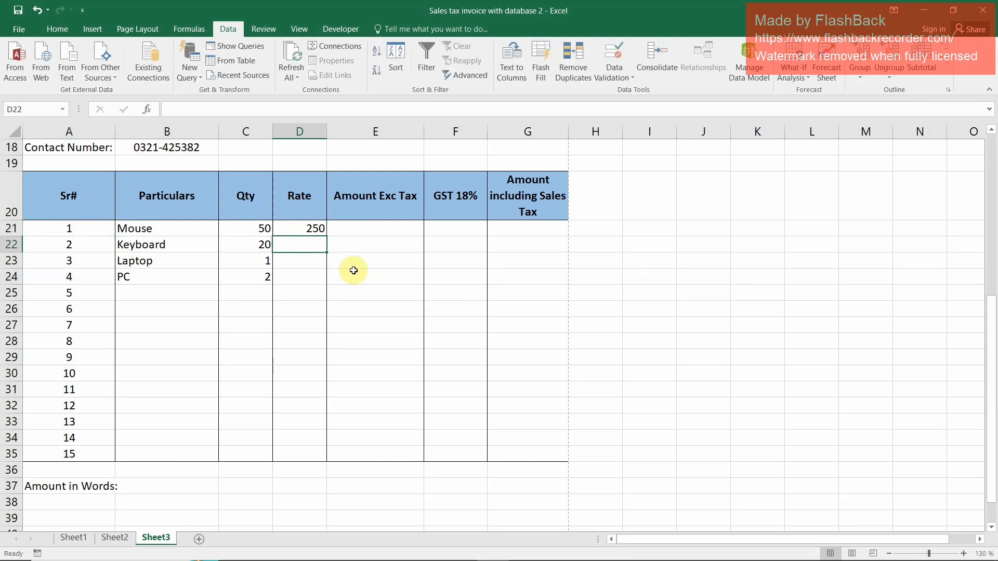
type("500")
key("Return")
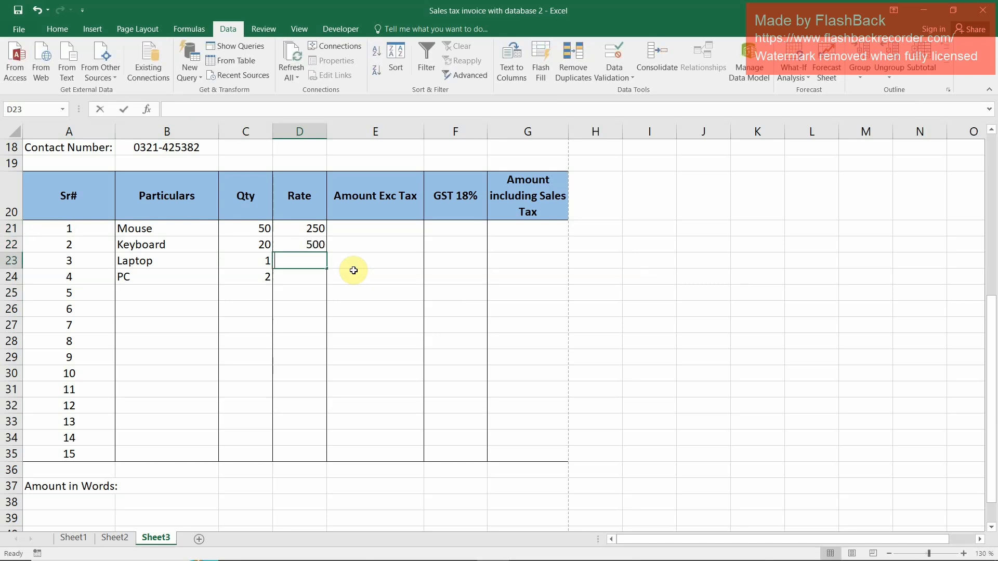
type("50000")
key("Return")
type("2")
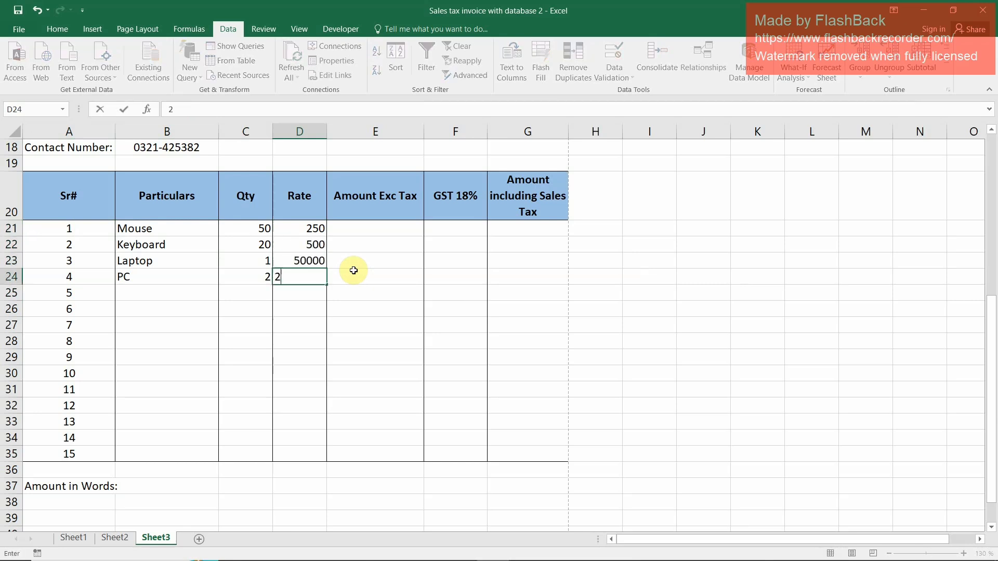
type("0000")
key("Return")
Calculate the Amount Exc Tax for the first item in E21 with the formula =C21*D21
key("Up")
key("Up")
key("Up")
key("Up")
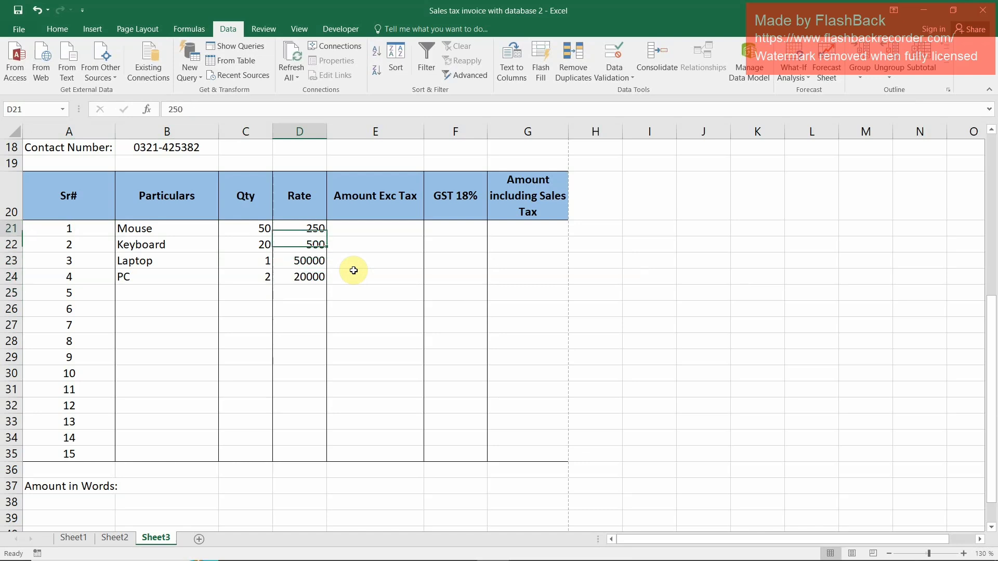
key("Right")
type("=")
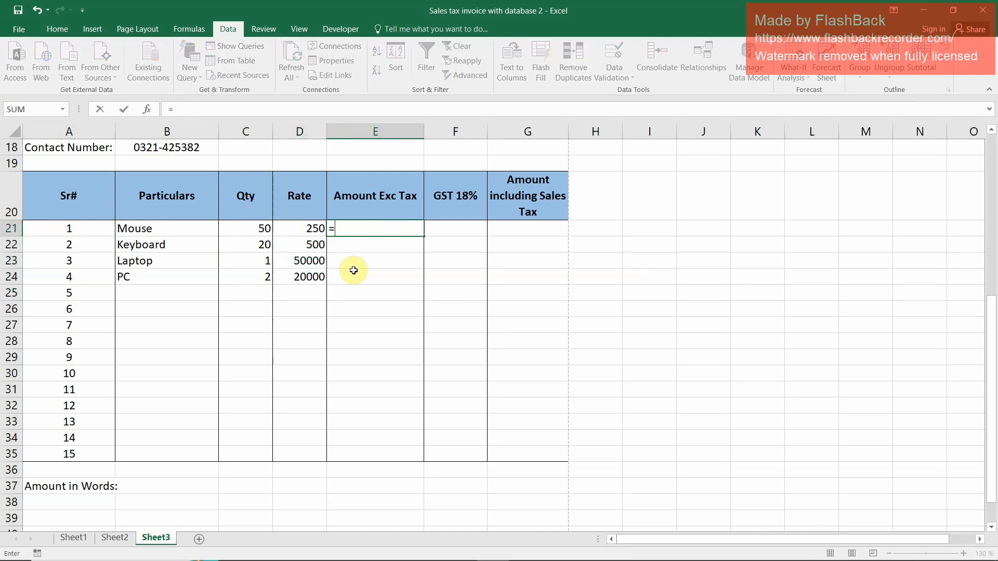
key("Left")
key("Left")
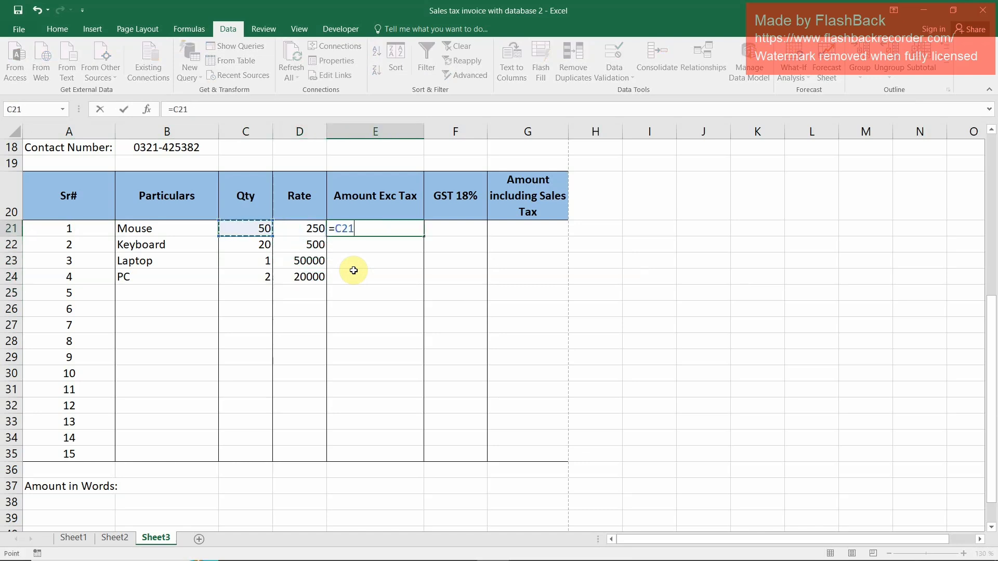
type("*")
key("Left")
key("Return")
Copy the Amount Exc Tax formula from E21 down through E35
key("Up")
key("ctrl+c")
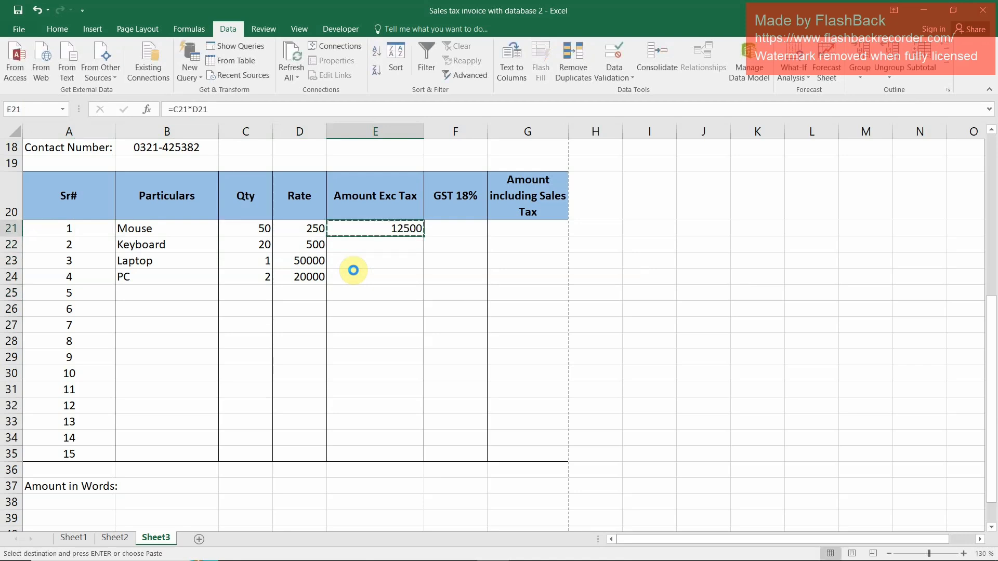
key("shift+Down")
key("shift+Down")
key("shift+Down")
key("shift+Down")
key("shift+Down")
key("shift+Down")
key("shift+Down")
key("shift+Down")
key("shift+Down")
key("shift+Down")
key("shift+Down")
key("shift+Down")
key("shift+Down")
key("shift+Down")
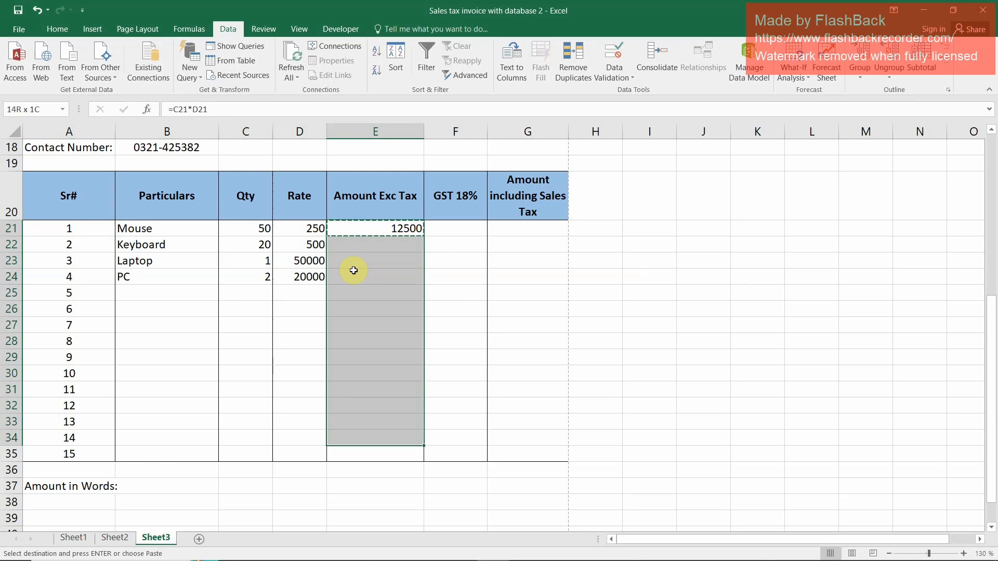
key("ctrl+v")
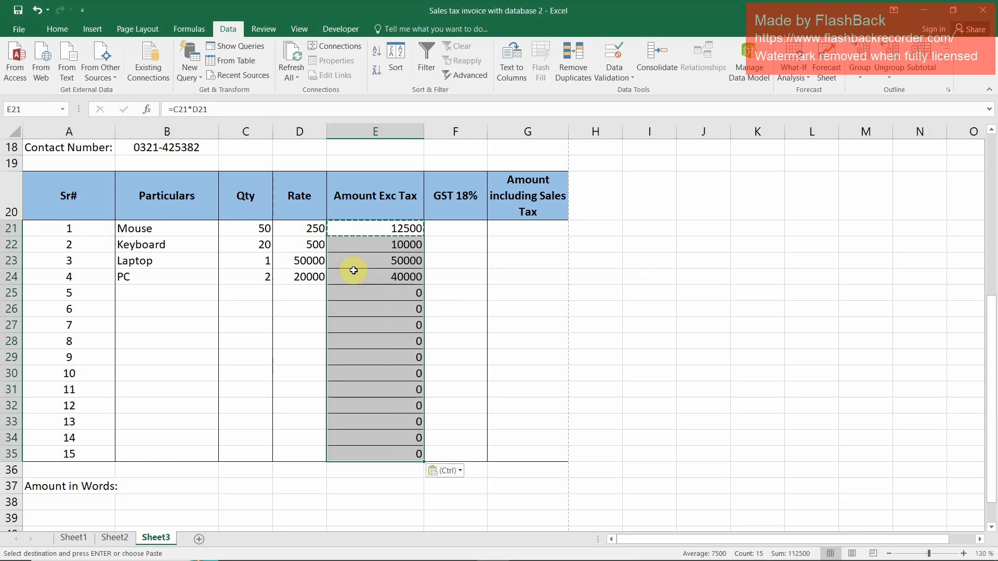
key("Up")
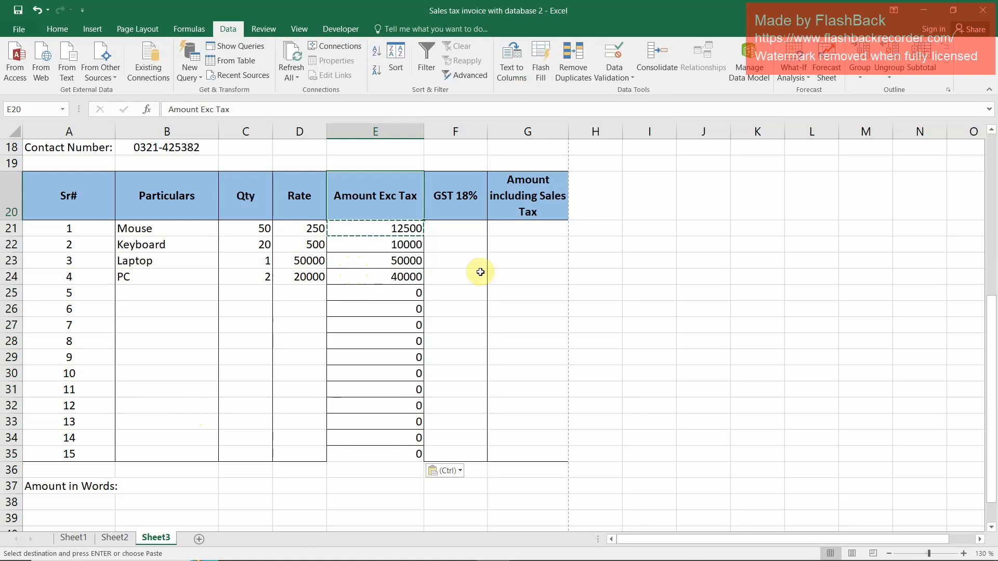
Try to restore the plain column frame on E21:E35 by applying outside borders
left_click_drag(385, 229, 407, 457)
left_click(56, 29)
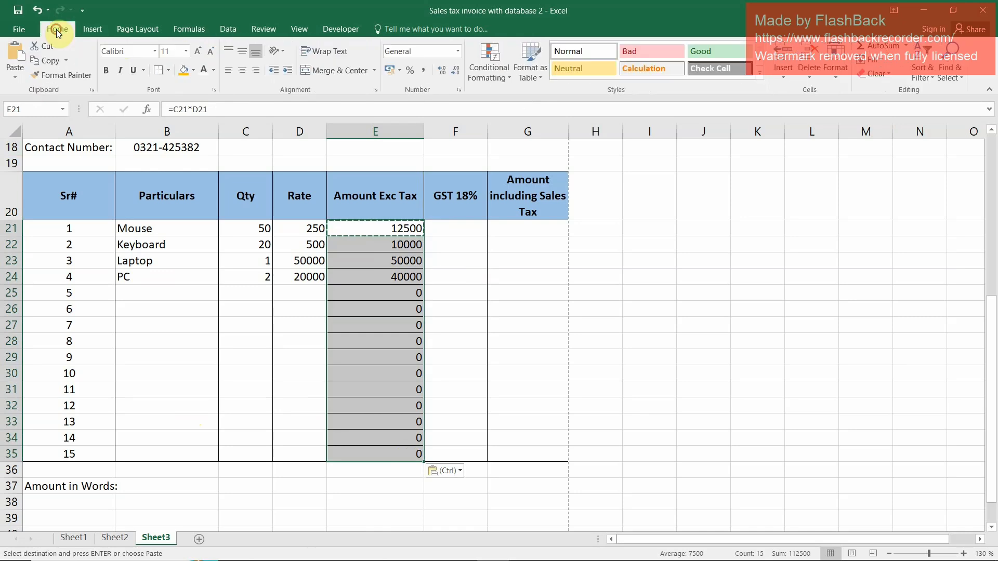
left_click(170, 71)
left_click(161, 130)
left_click(172, 71)
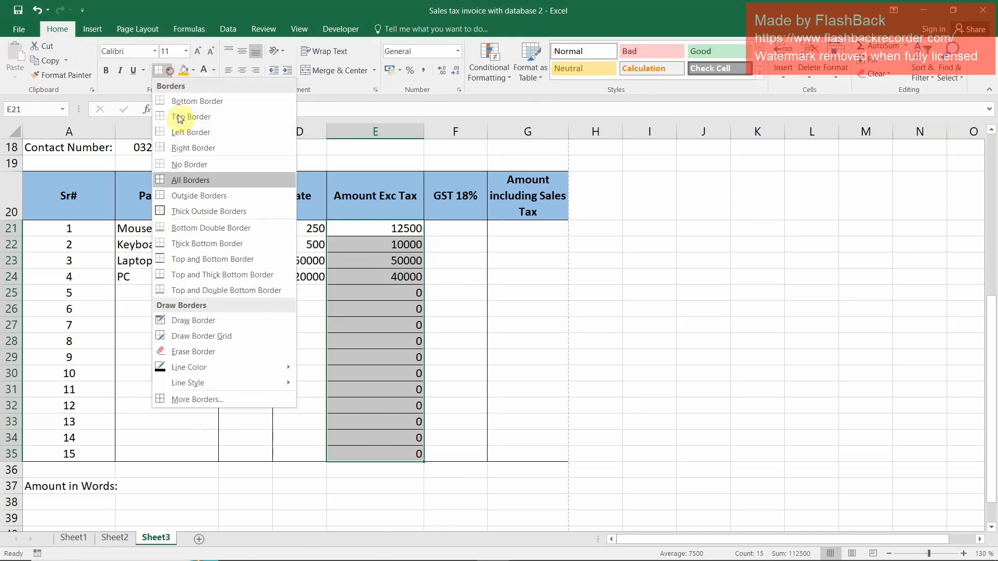
left_click(170, 195)
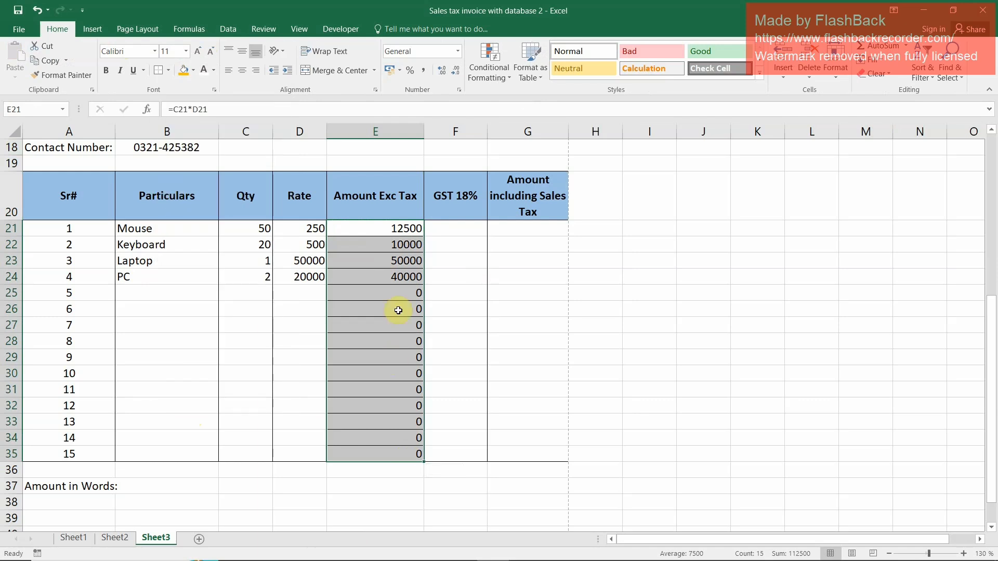
Clear all borders from the Amount Exc Tax rows E21:E35 and reapply only outside borders
left_click_drag(397, 229, 398, 451)
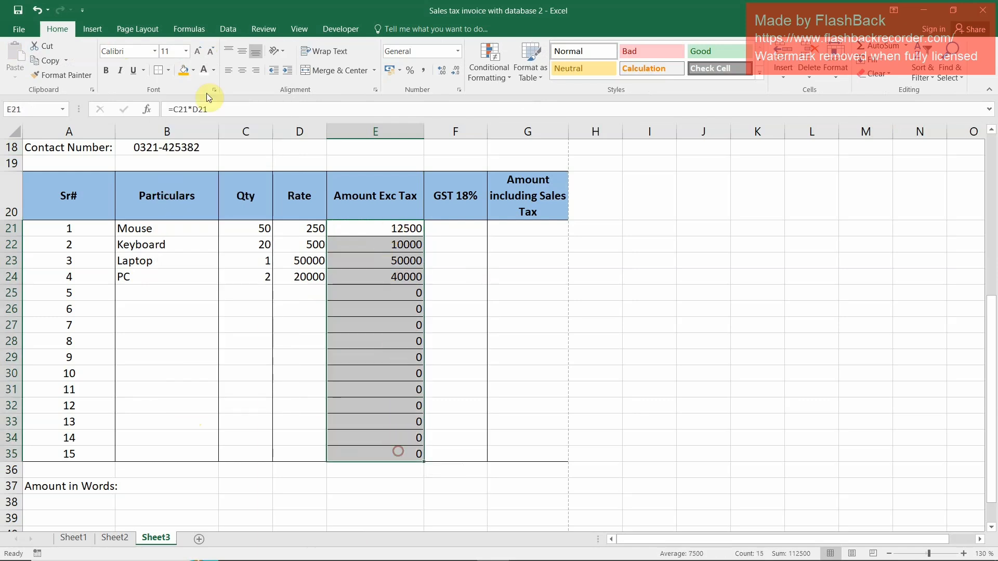
left_click(168, 70)
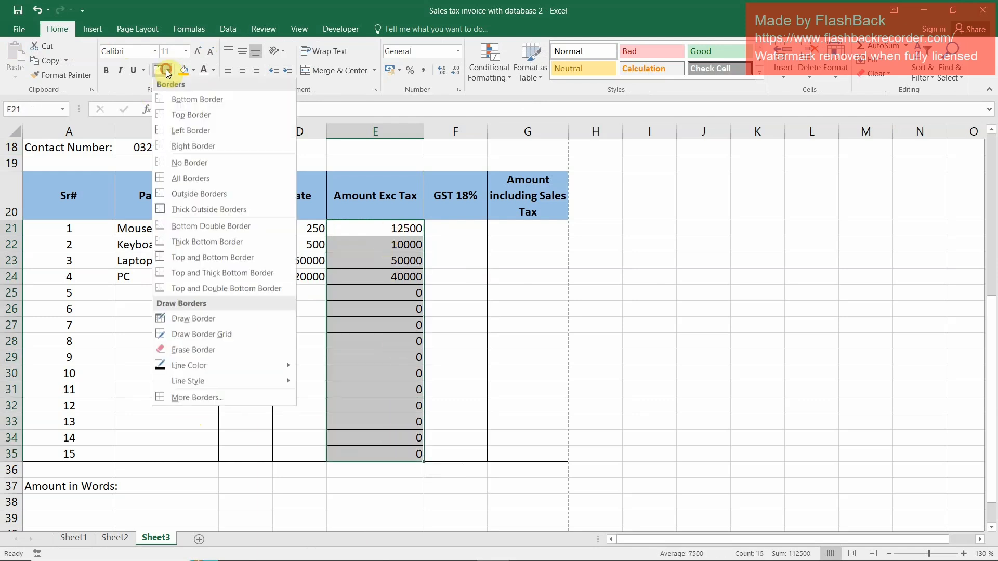
left_click(173, 163)
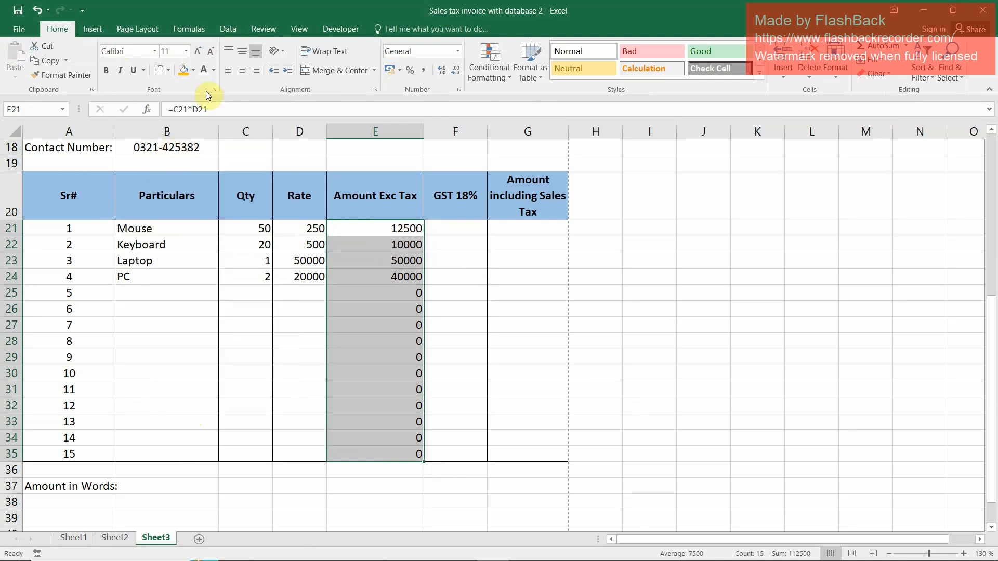
left_click(172, 73)
left_click(177, 197)
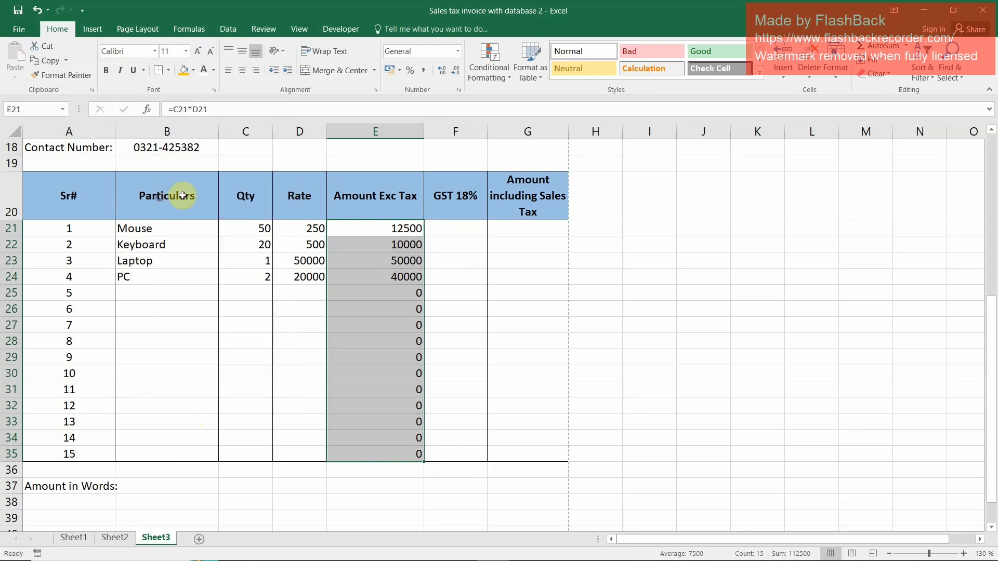
left_click(501, 319)
Enter the GST rate 18% in cell I3, beside the invoice header
left_click(482, 231)
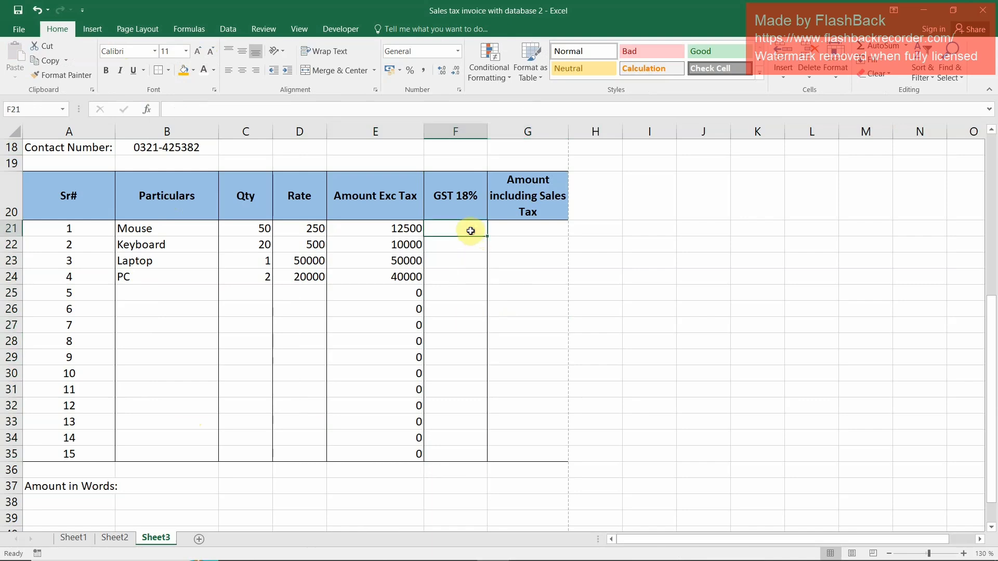
scroll(598, 295, "up", 4)
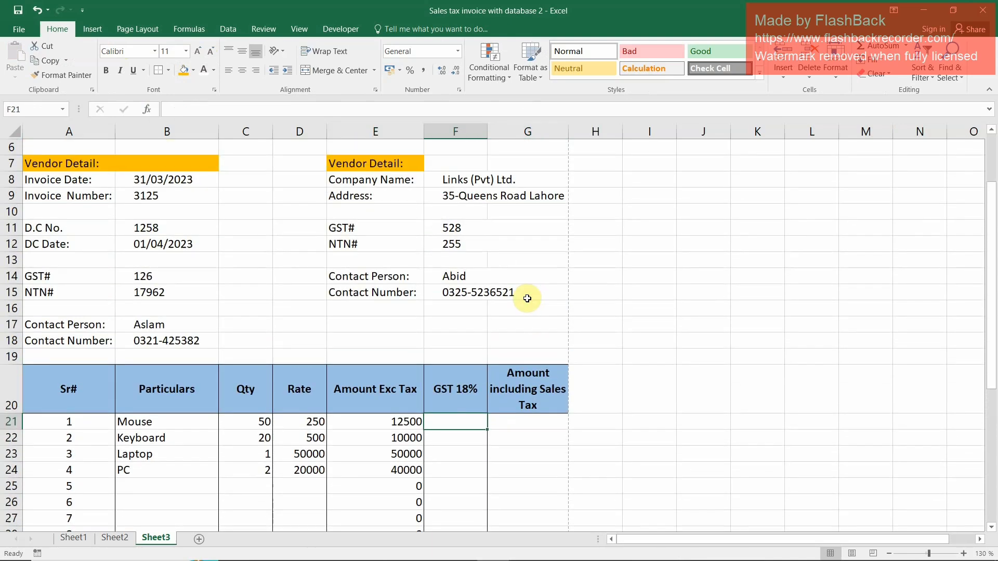
scroll(528, 323, "up", 1)
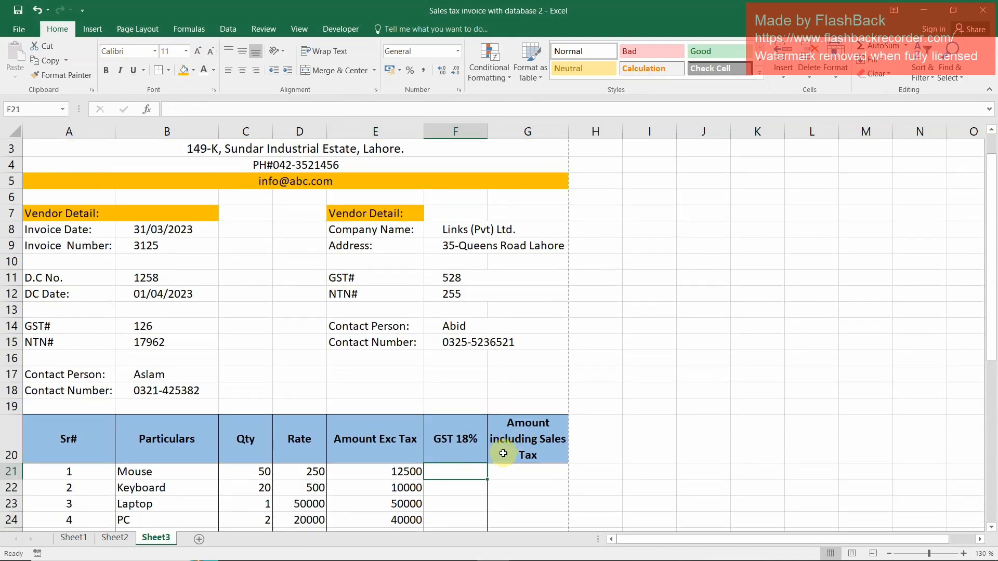
left_click(639, 149)
type("18")
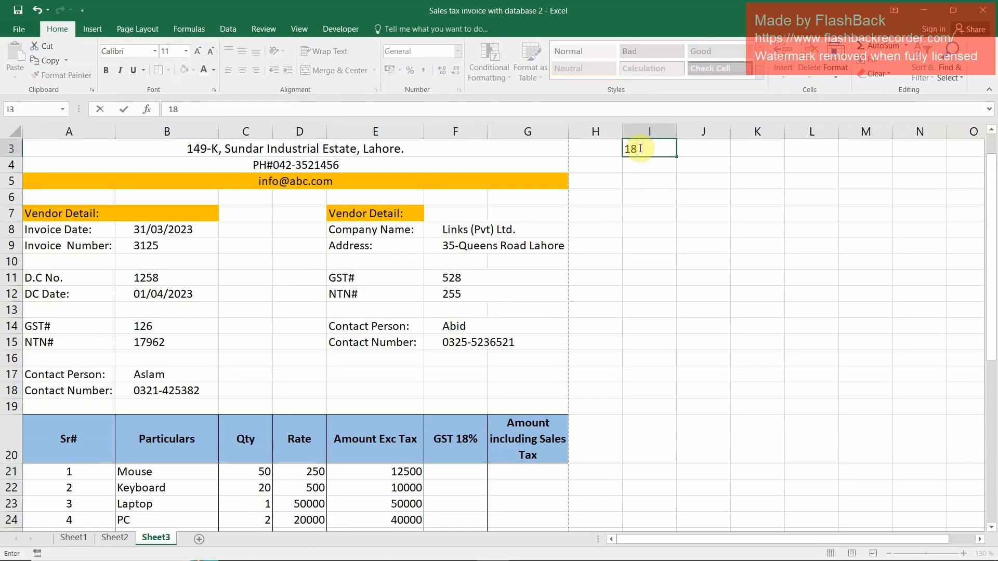
key("Return")
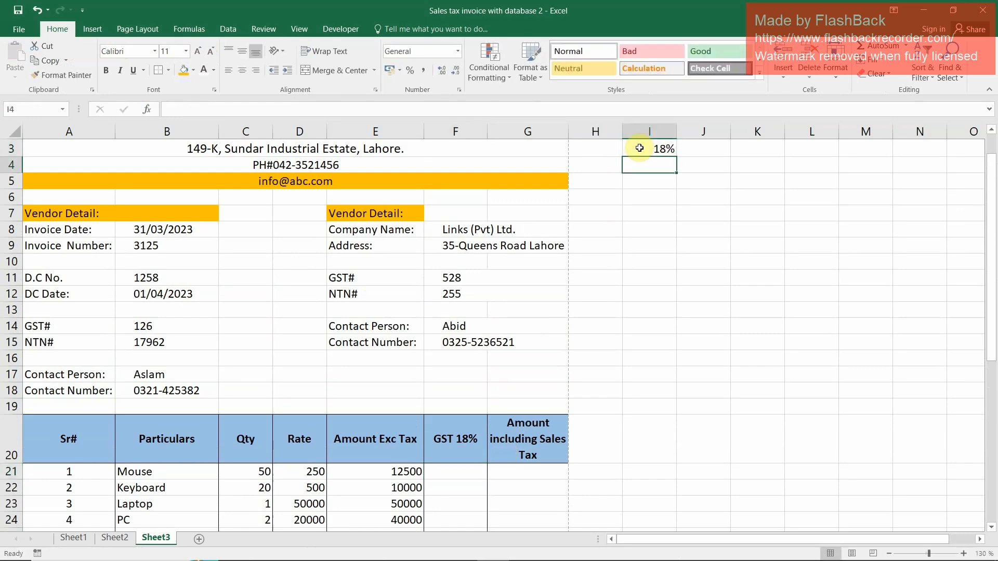
Enter the formula =E21*I3 in the first GST 18% cell, F21
scroll(496, 429, "down", 3)
scroll(496, 429, "down", 2)
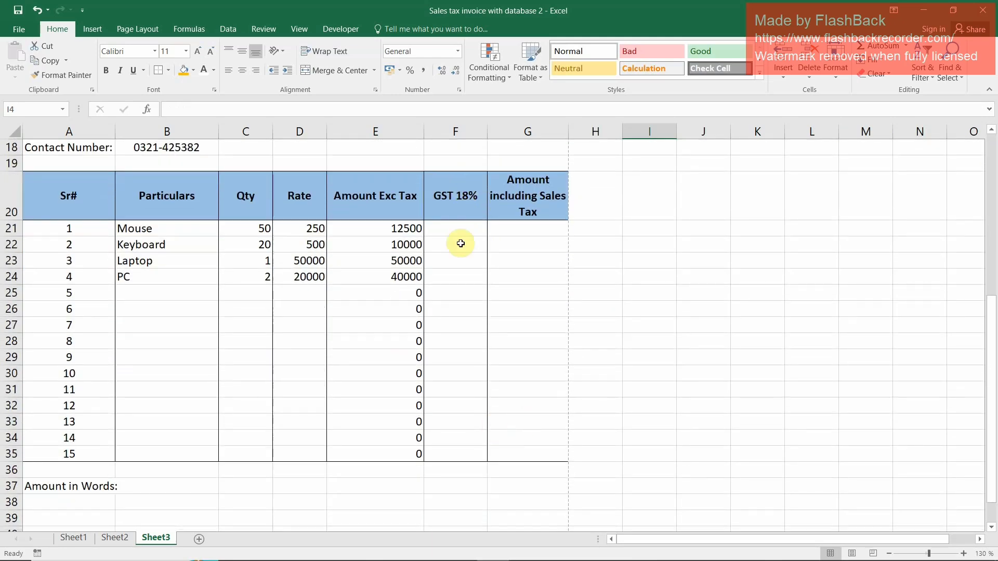
left_click(405, 469)
left_click(376, 487)
left_click(372, 518)
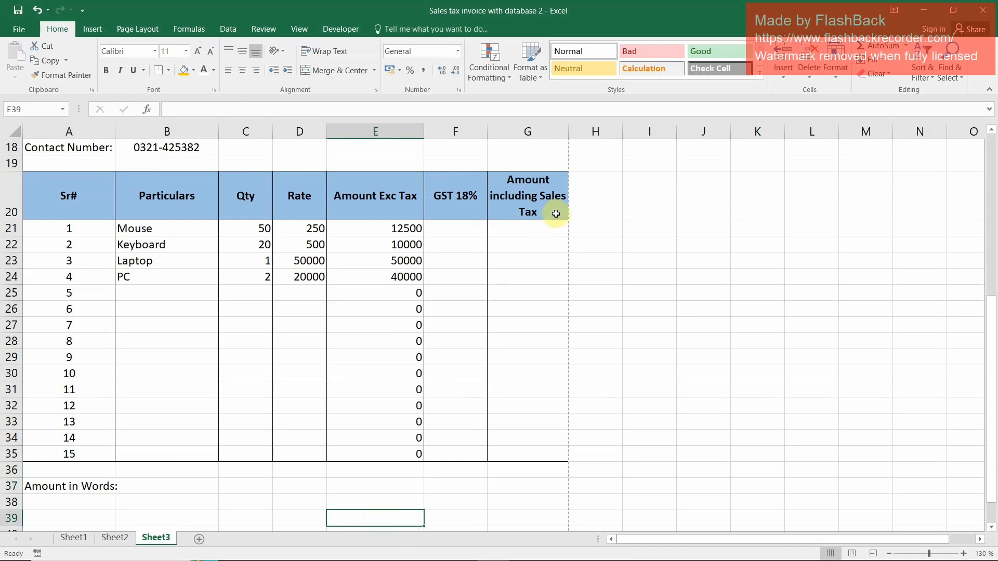
left_click(459, 230)
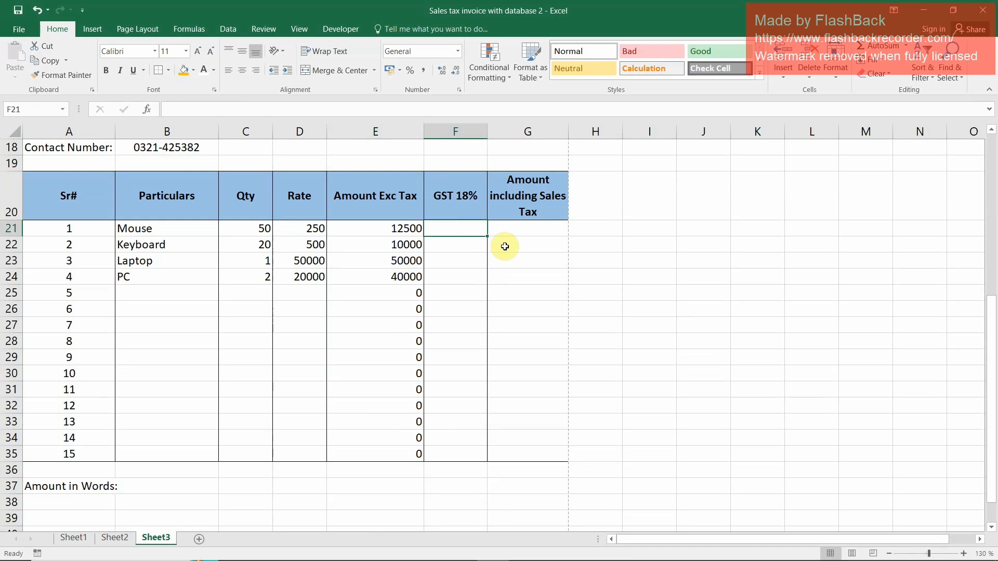
type("=")
key("Left")
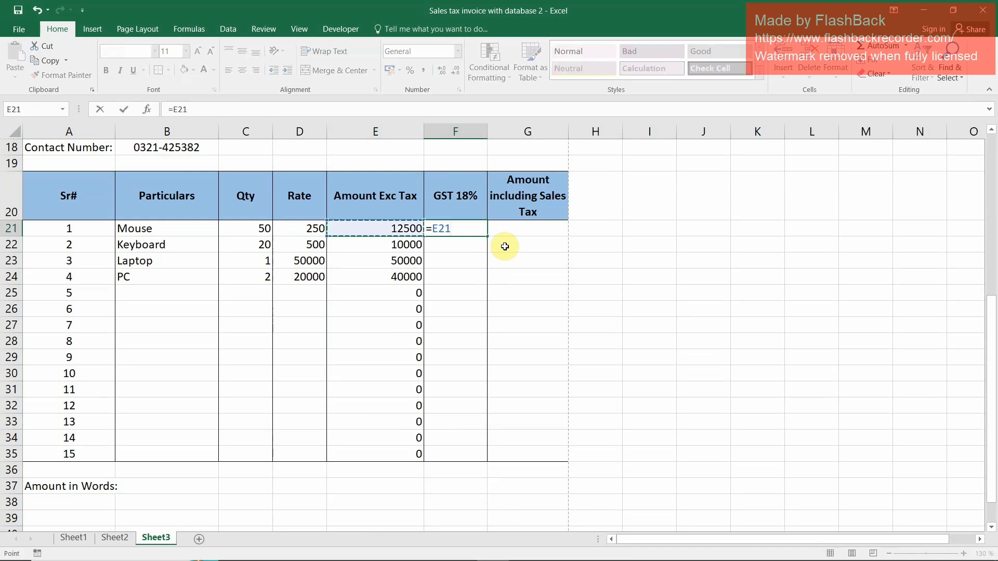
type("*")
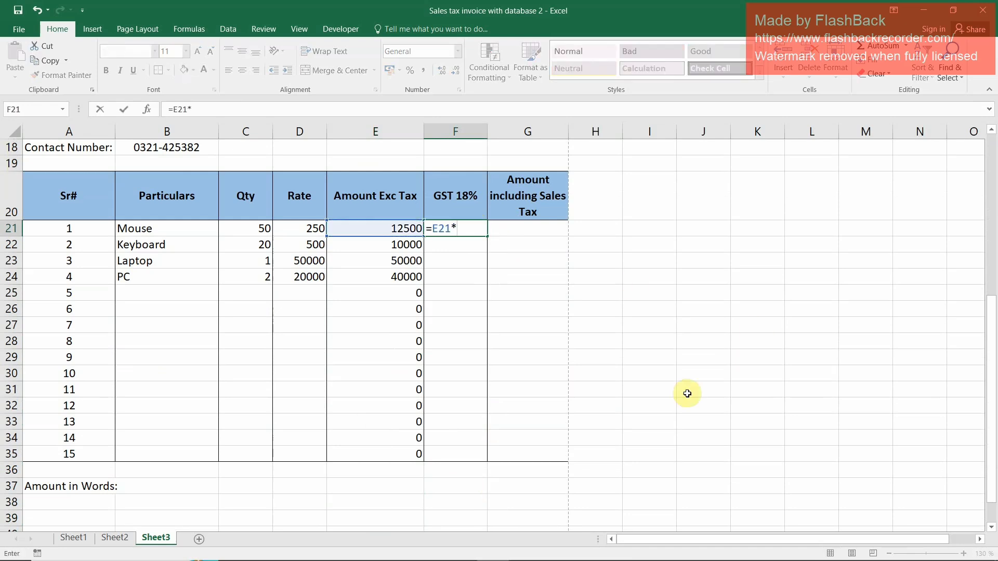
scroll(676, 395, "up", 2)
scroll(651, 402, "up", 2)
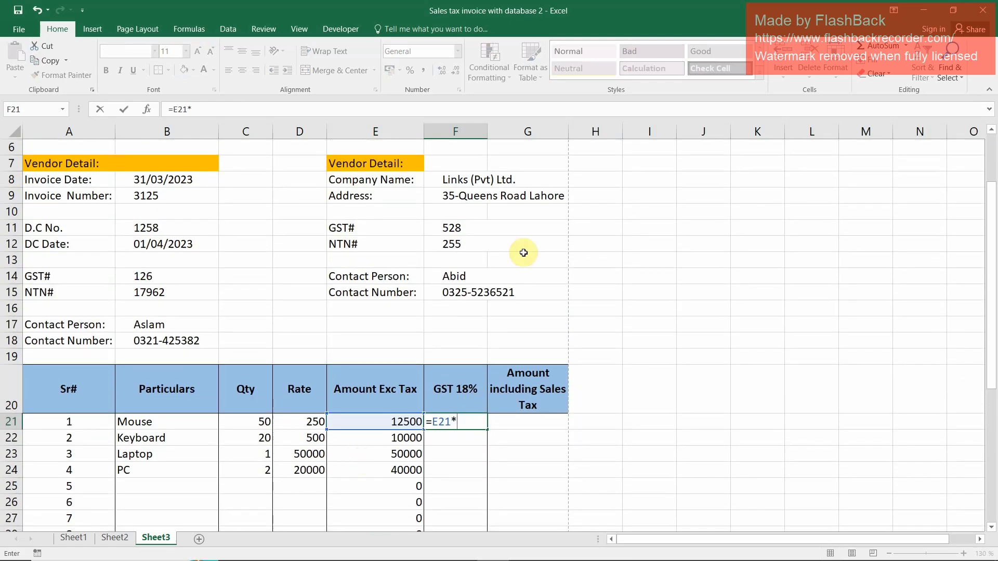
scroll(551, 229, "up", 2)
left_click(656, 209)
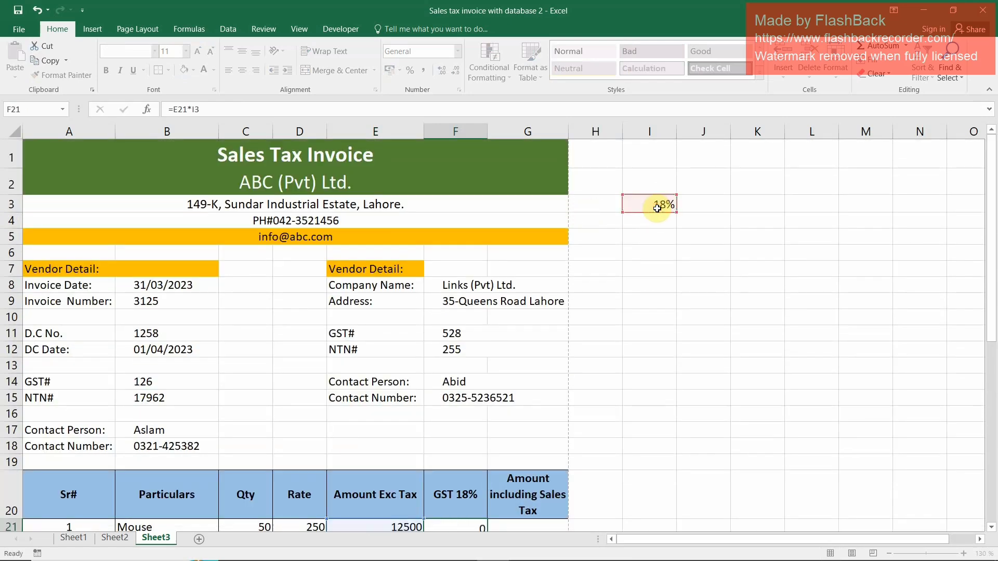
key("ctrl+Return")
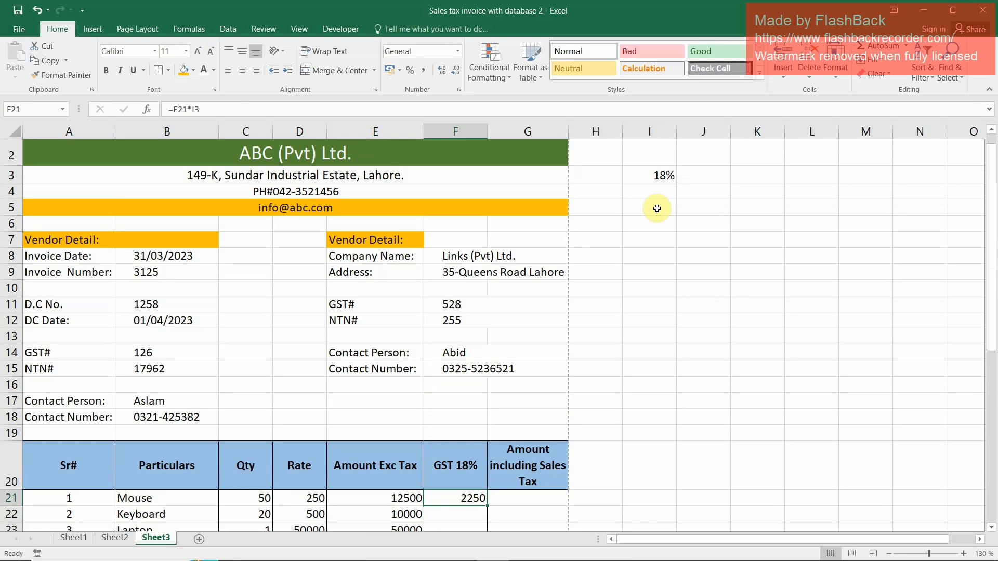
Make the GST rate reference in F21 absolute so the formula reads =E21*$I$3
key("F2")
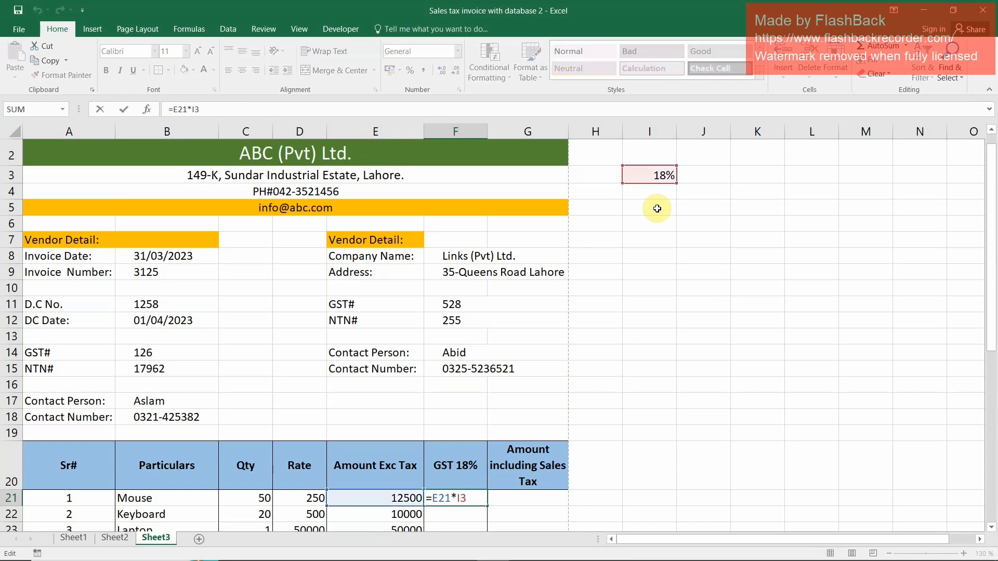
key("F4")
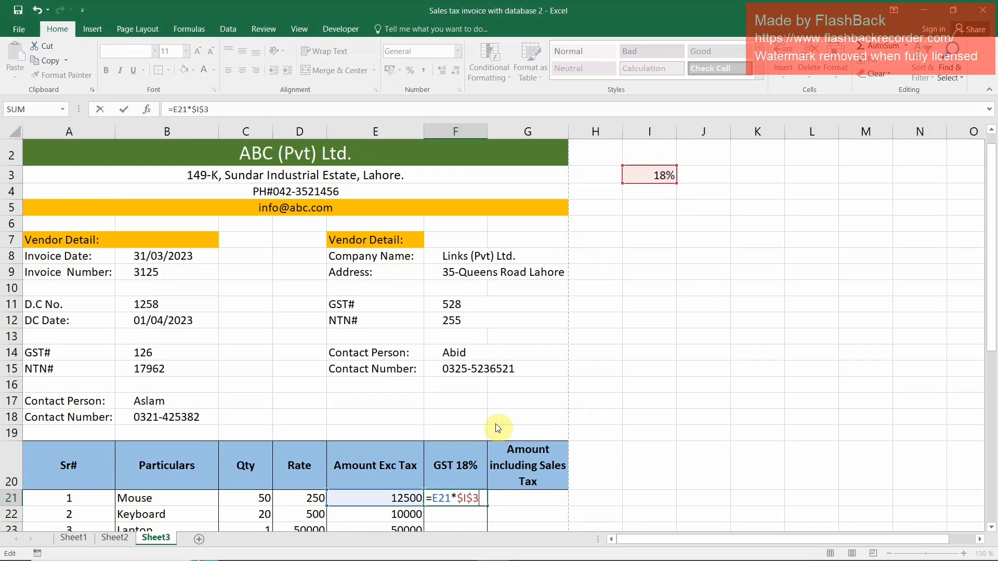
key("Return")
Copy the GST formula from F21 down through F35
key("Up")
key("ctrl+c")
key("shift+Down")
key("shift+Down")
key("shift+Down")
key("shift+Down")
key("shift+Down")
key("shift+Down")
key("shift+Down")
key("shift+Down")
key("shift+Down")
key("shift+Down")
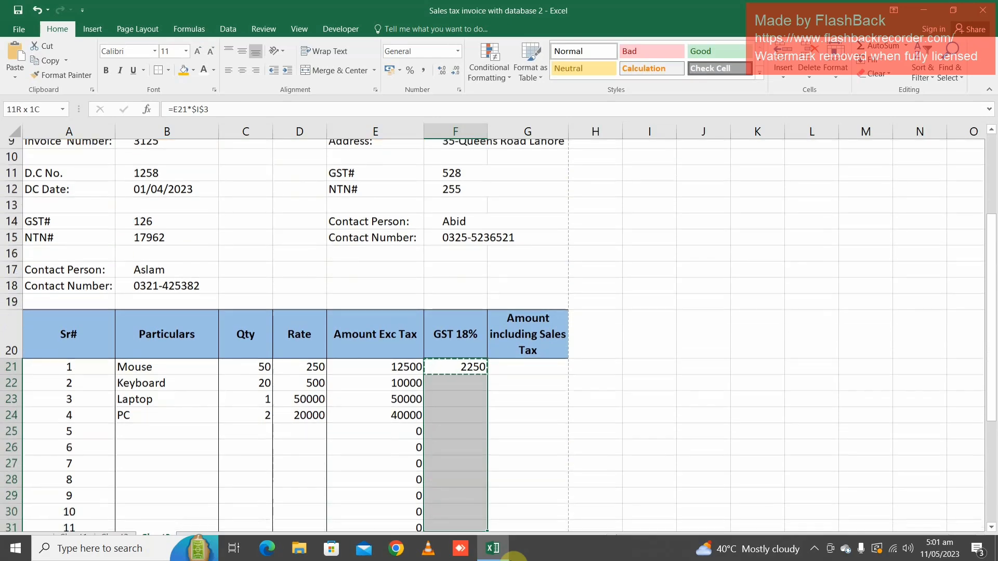
key("shift+Down")
key("shift+Down")
key("shift+Down")
key("shift+Down")
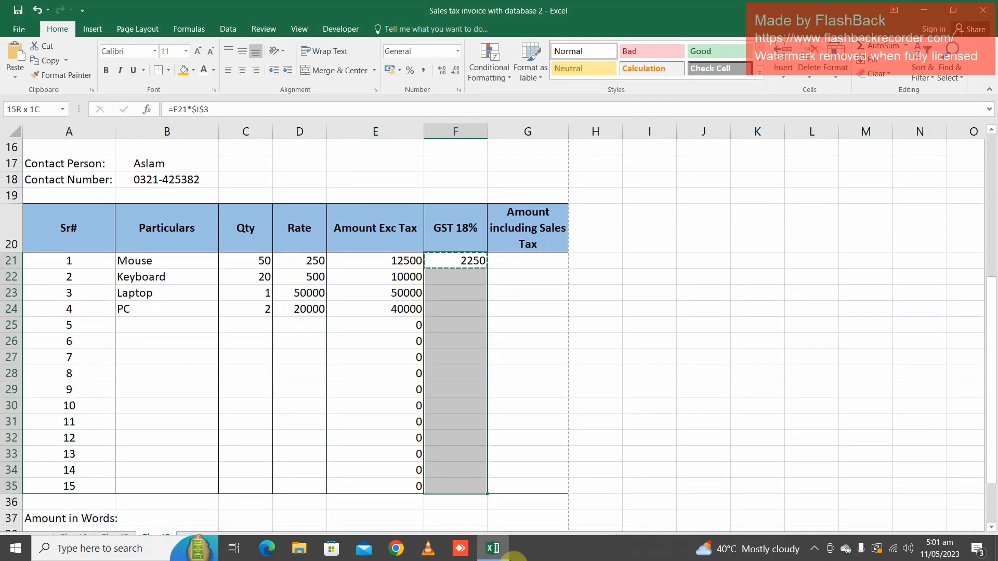
key("ctrl+v")
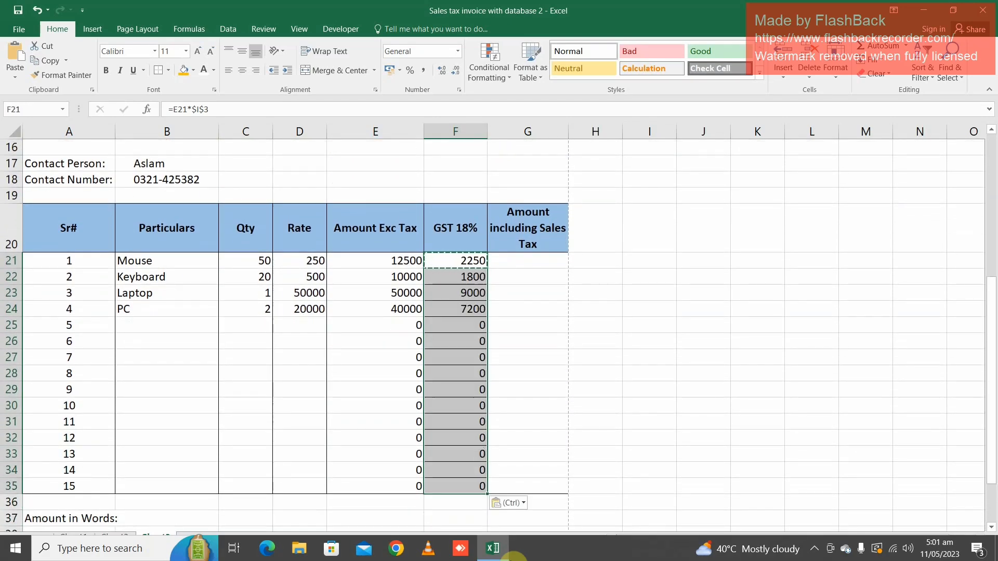
Enter =E21+F21 in G21 for the Amount including Sales Tax and copy it down through G35
key("Up")
key("Right")
key("Down")
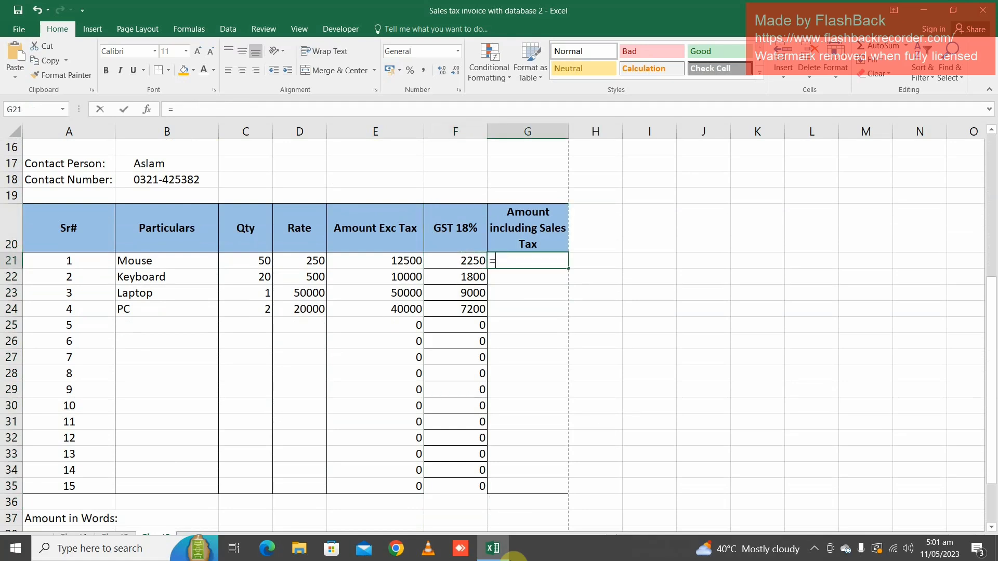
type("=")
key("Left")
key("Left")
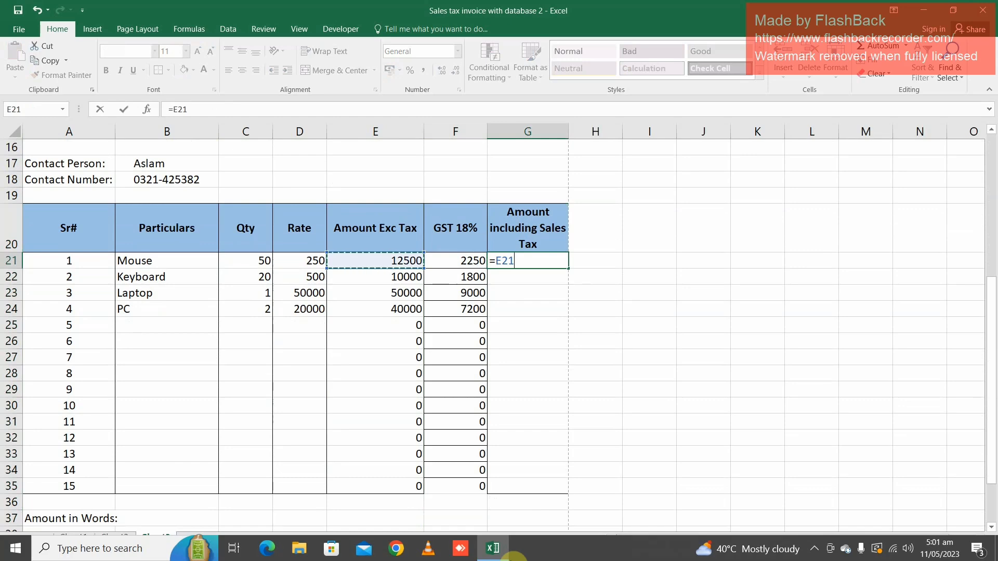
key("Left")
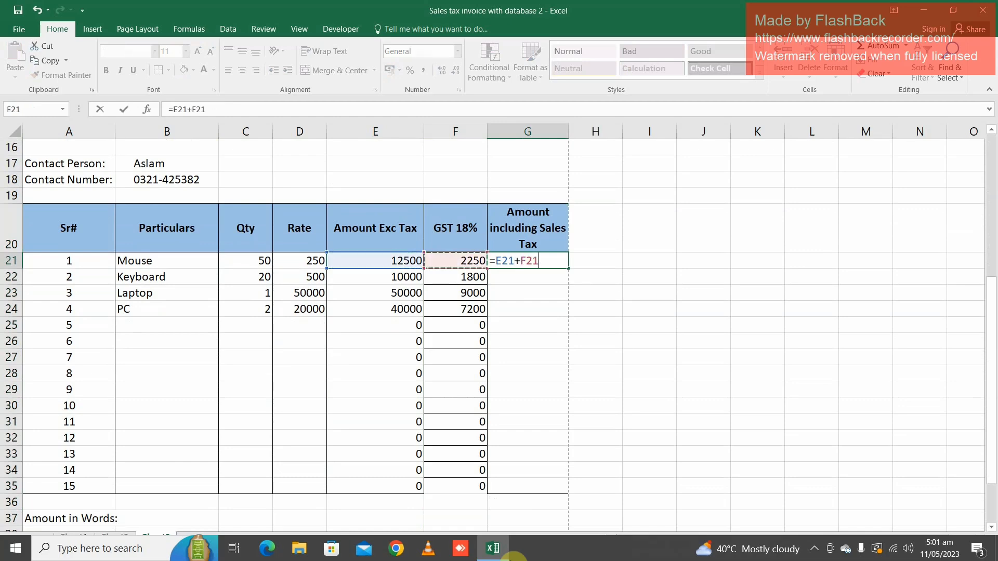
key("Return")
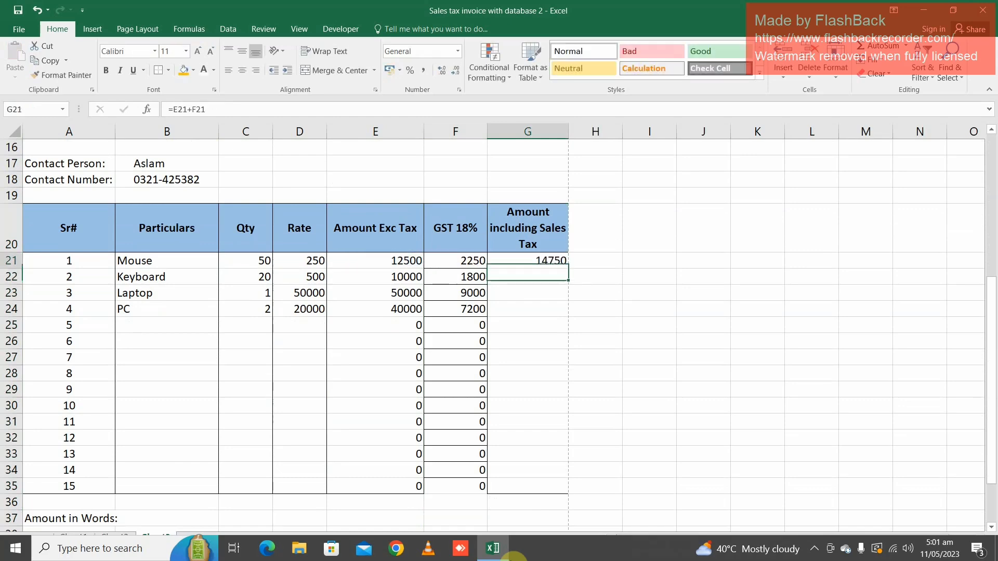
left_click_drag(528, 261, 528, 486)
key("ctrl+v")
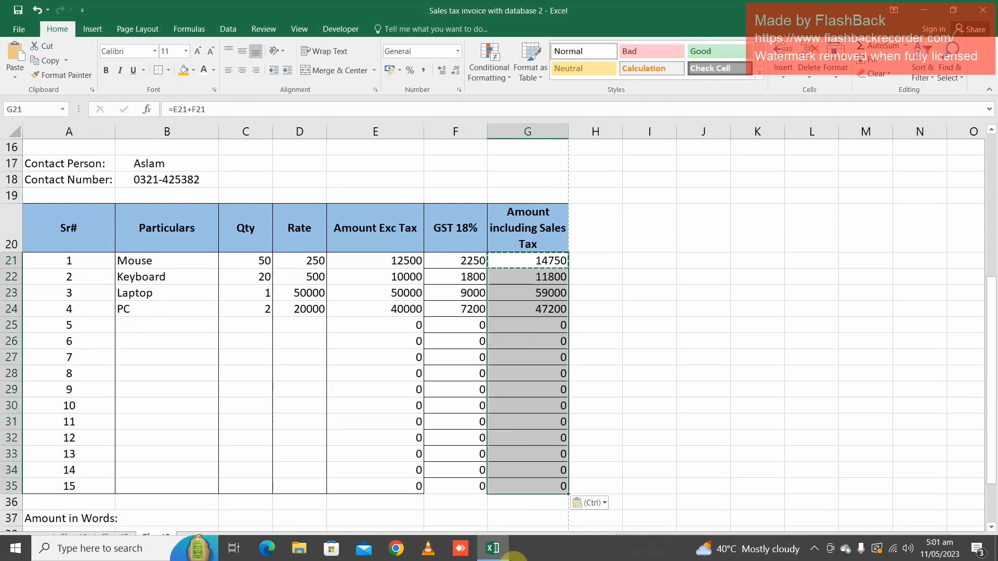
Clear all borders from the Amount including Sales Tax rows G21:G35 and reapply only outside borders
left_click(169, 71)
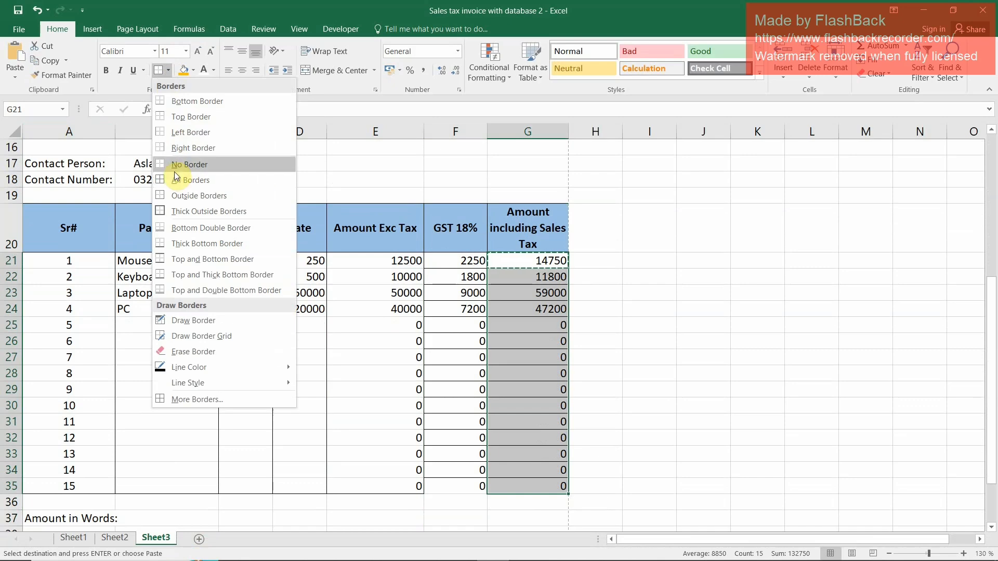
left_click(174, 172)
left_click(170, 77)
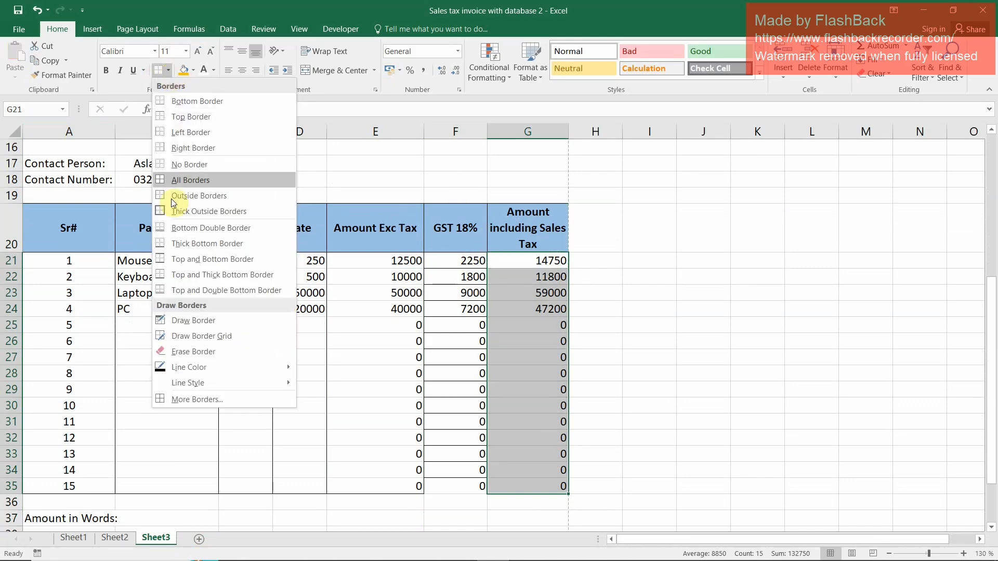
left_click(176, 193)
Clear all borders from the GST 18% rows F21:F35 and reapply only outside borders
left_click_drag(475, 258, 473, 480)
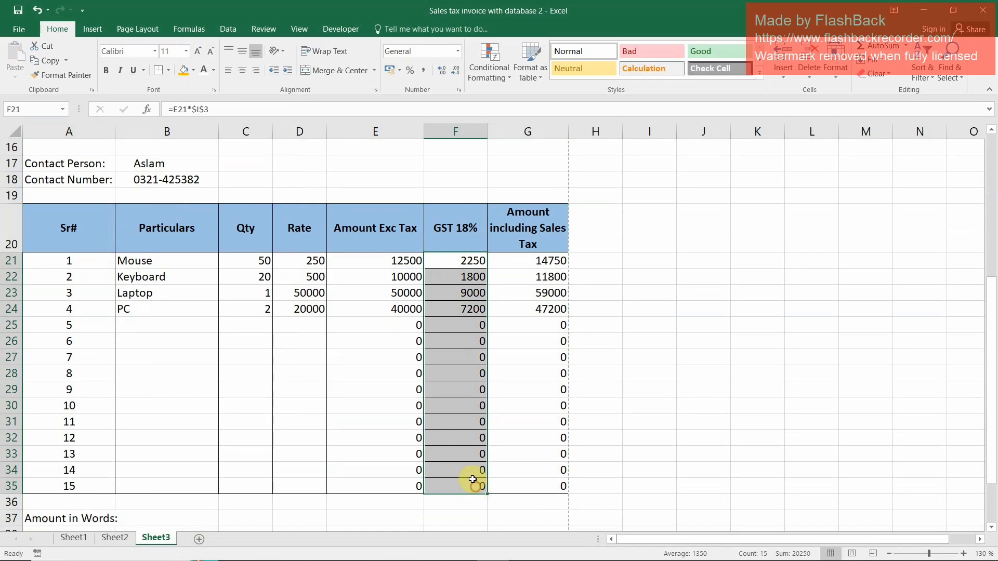
left_click(170, 73)
left_click(180, 163)
left_click(170, 71)
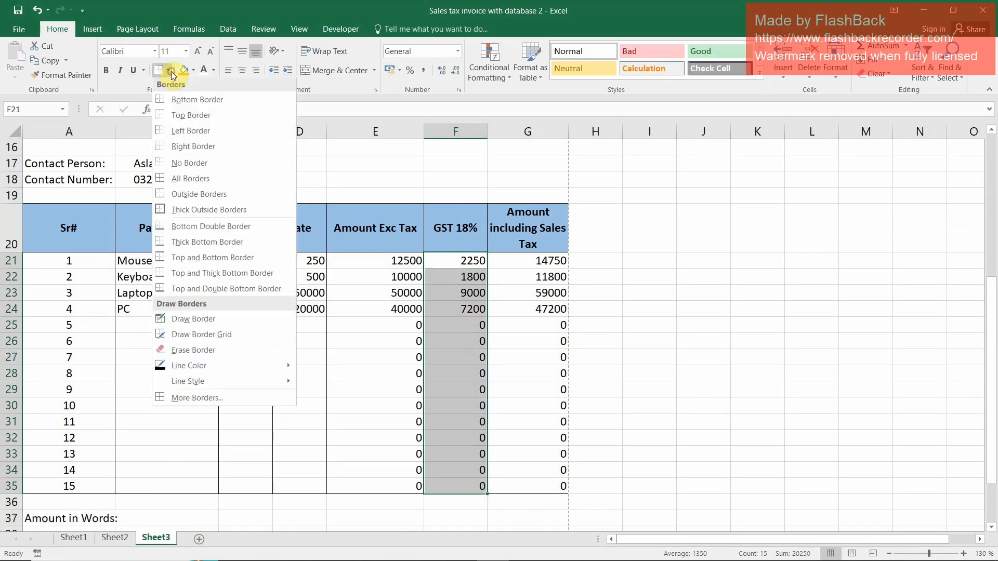
left_click(176, 194)
left_click(552, 356)
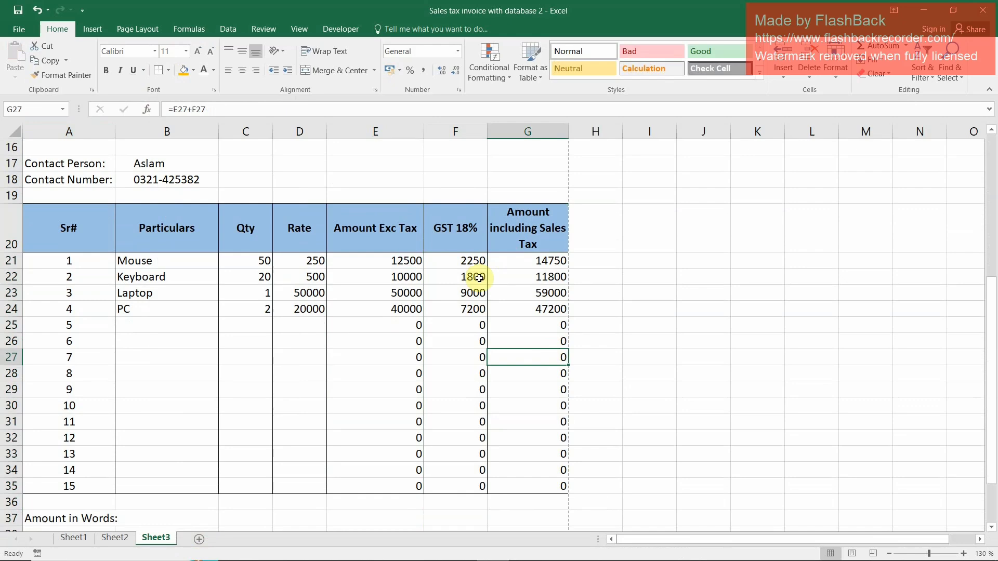
Apply thick outside borders around the table header row A20:G20
left_click_drag(49, 218, 562, 249)
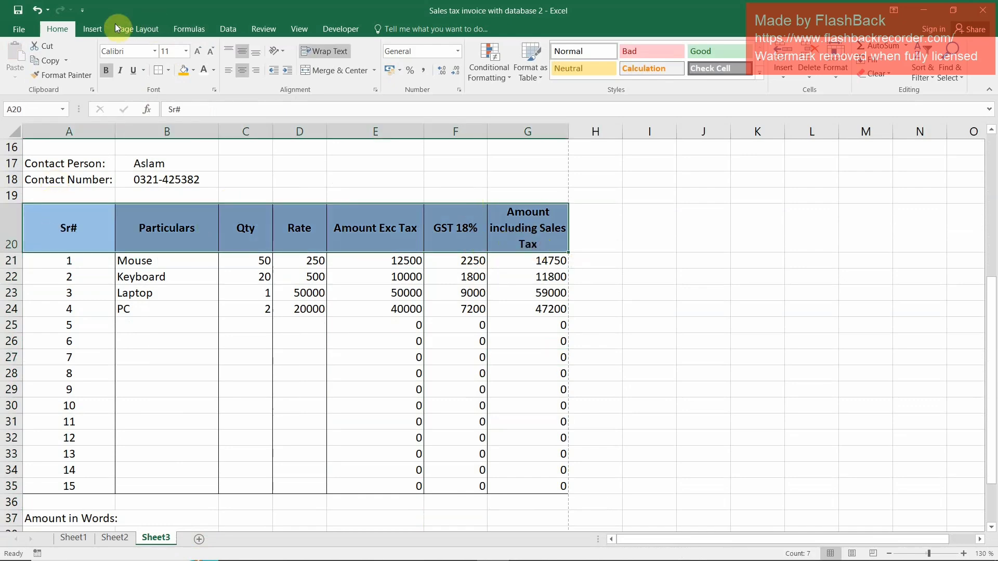
left_click(168, 70)
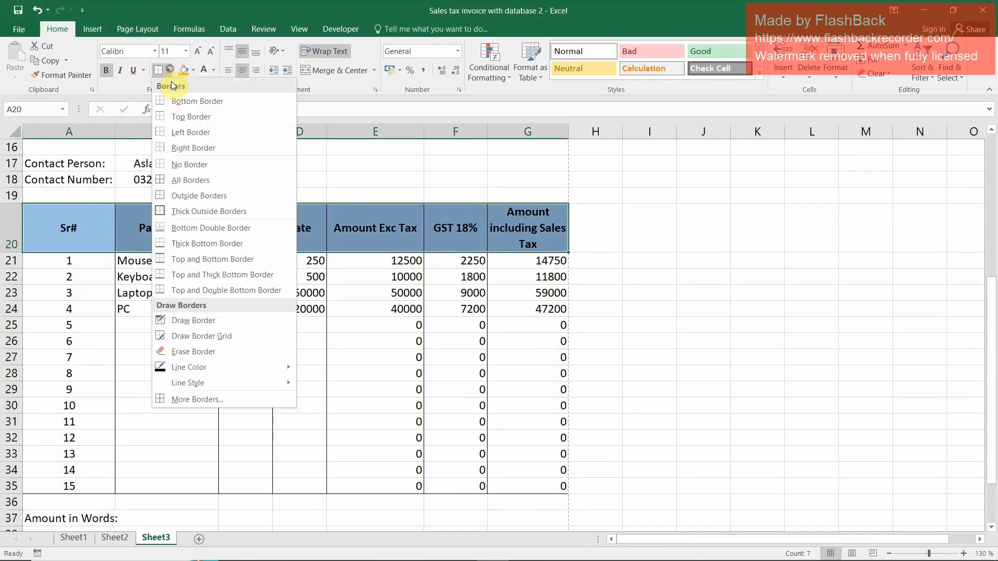
left_click(164, 211)
left_click_drag(171, 295, 213, 280)
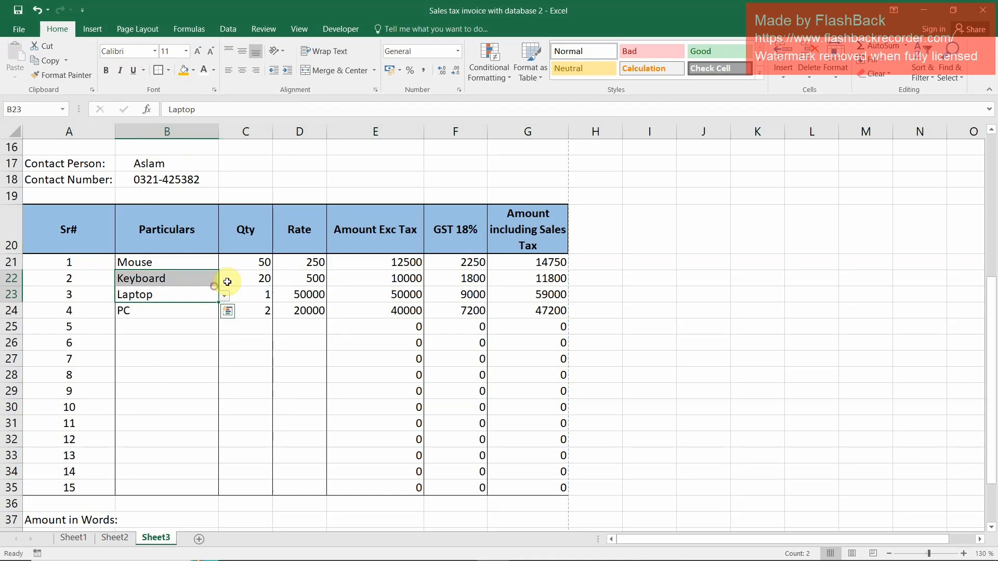
left_click(178, 342)
left_click_drag(73, 262, 138, 286)
right_click(148, 283)
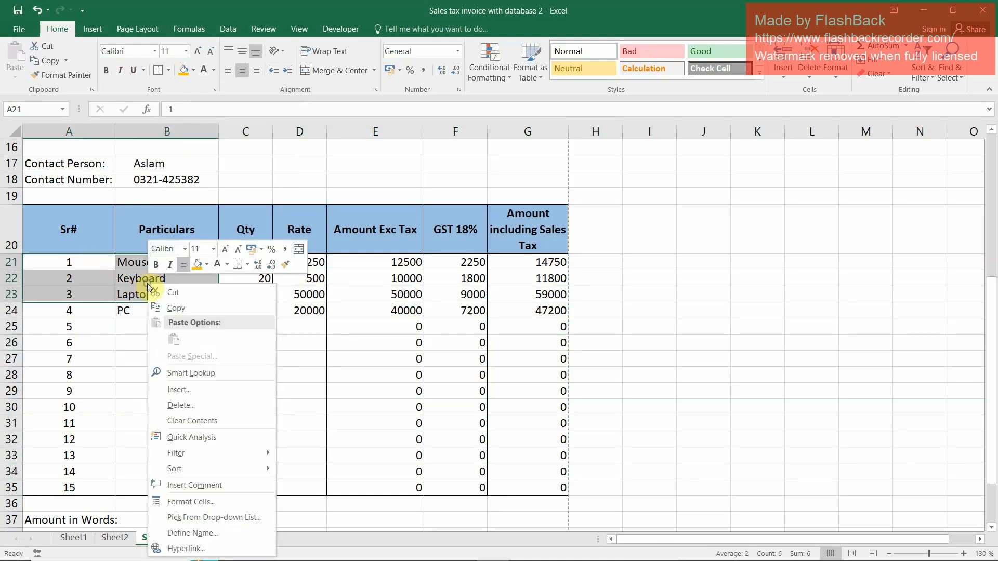
left_click(244, 501)
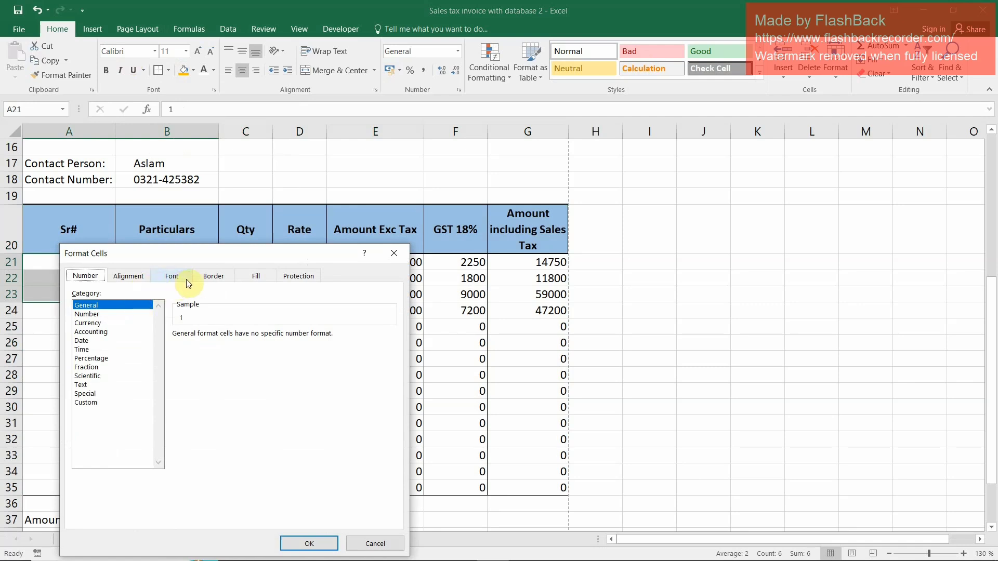
left_click(210, 278)
left_click(147, 419)
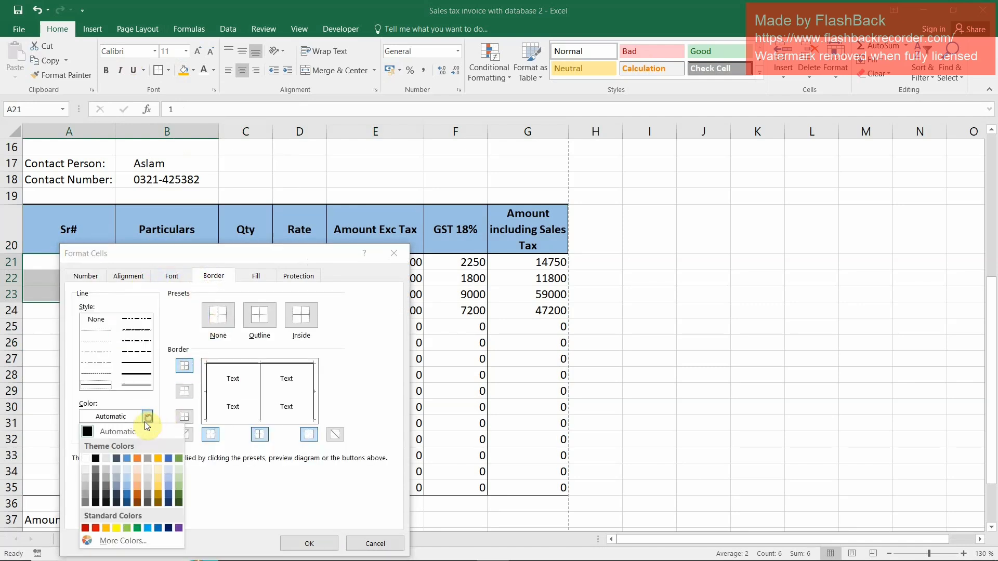
left_click(116, 476)
left_click(267, 312)
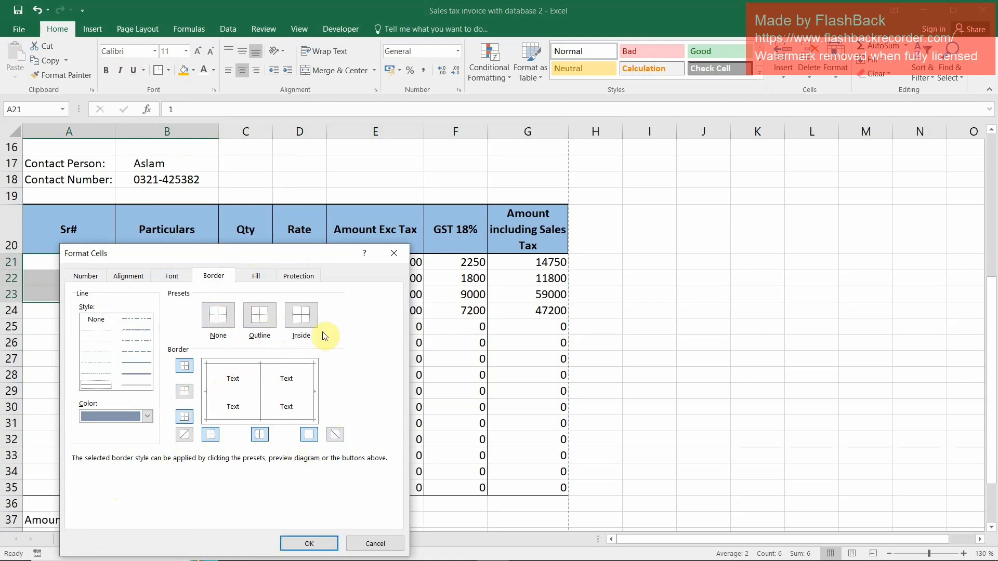
left_click(255, 275)
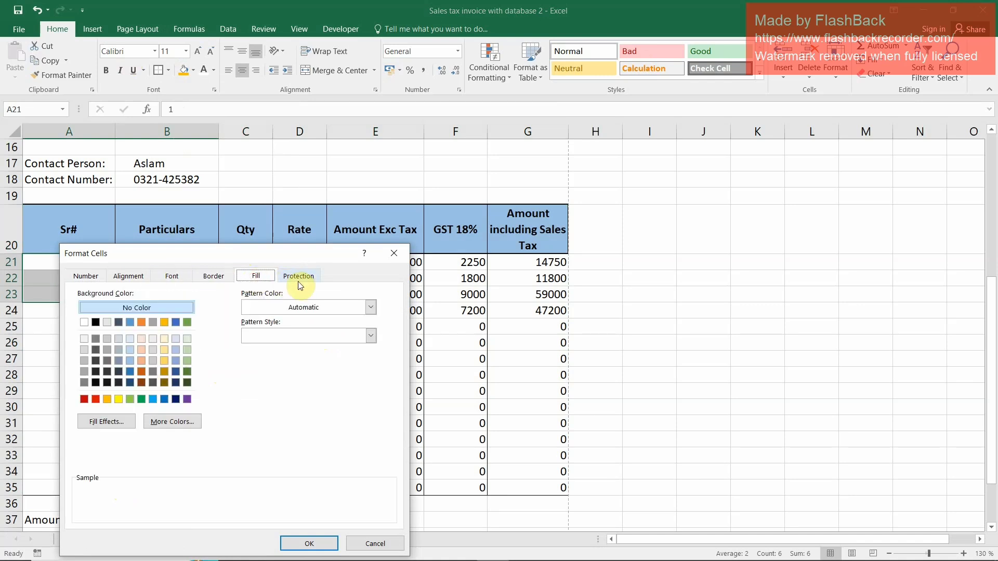
left_click(390, 254)
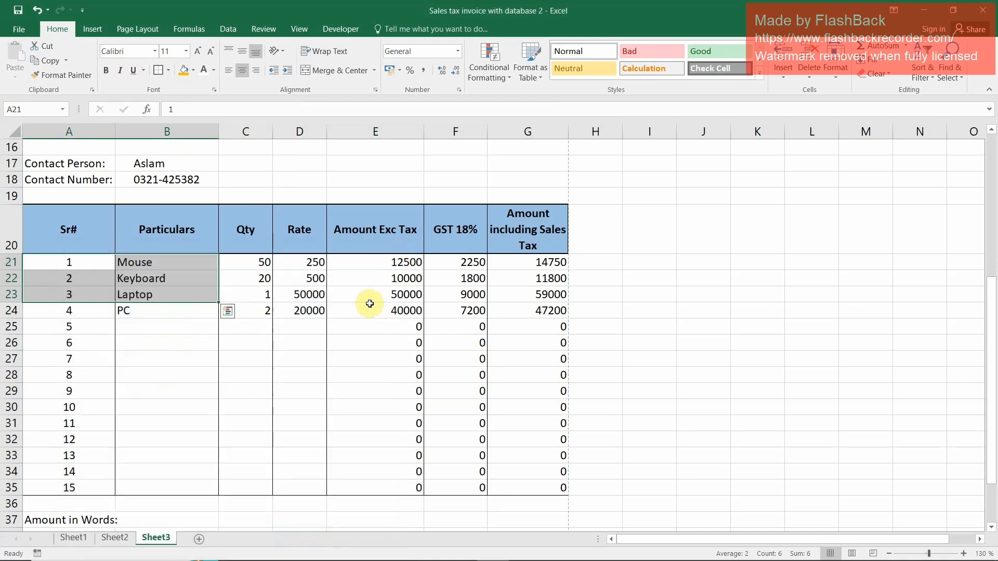
Apply the comma number style to the Qty through Amount including Sales Tax cells, C21:G35
left_click(170, 312)
left_click_drag(254, 263, 552, 467)
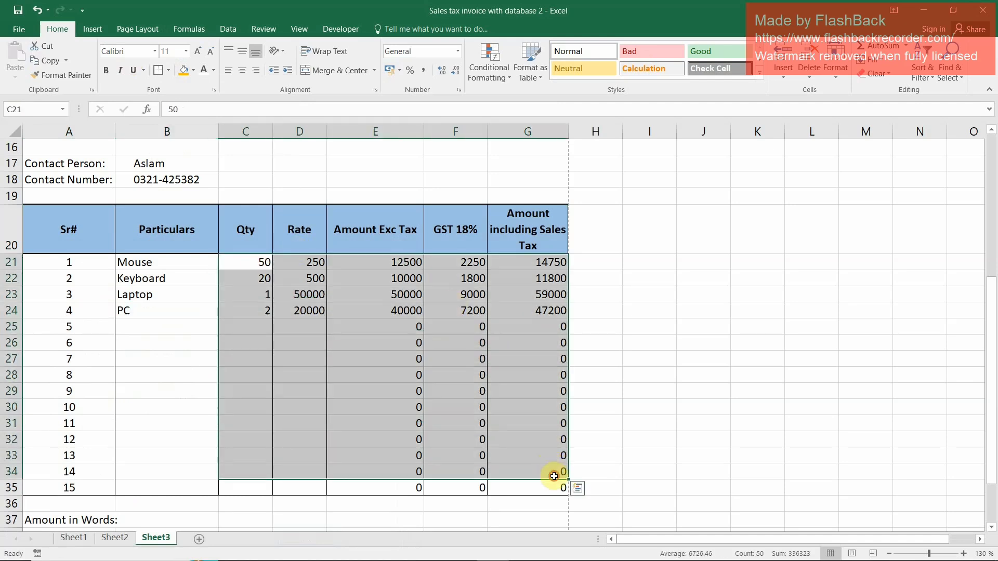
left_click(554, 476)
left_click_drag(250, 262, 551, 491)
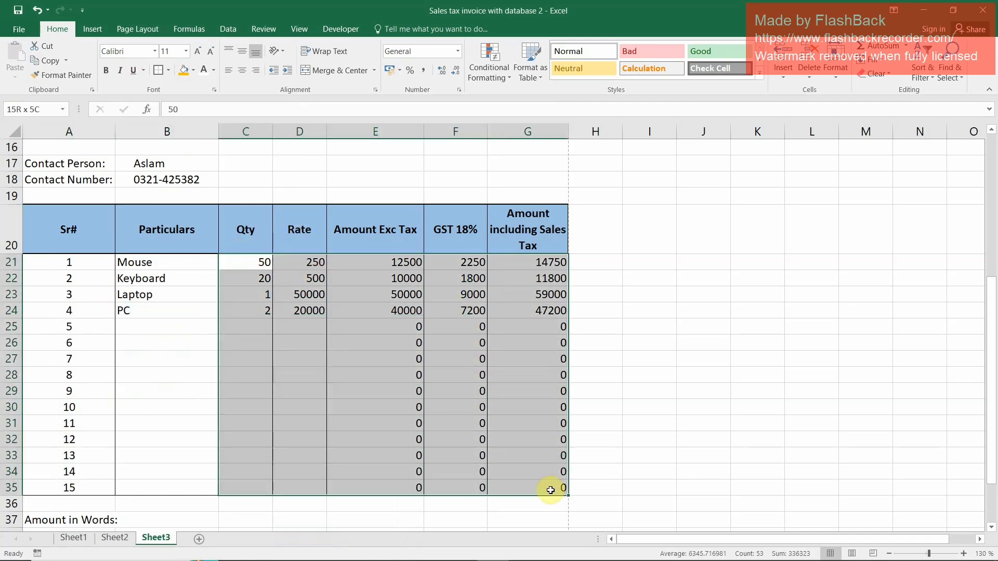
left_click(425, 71)
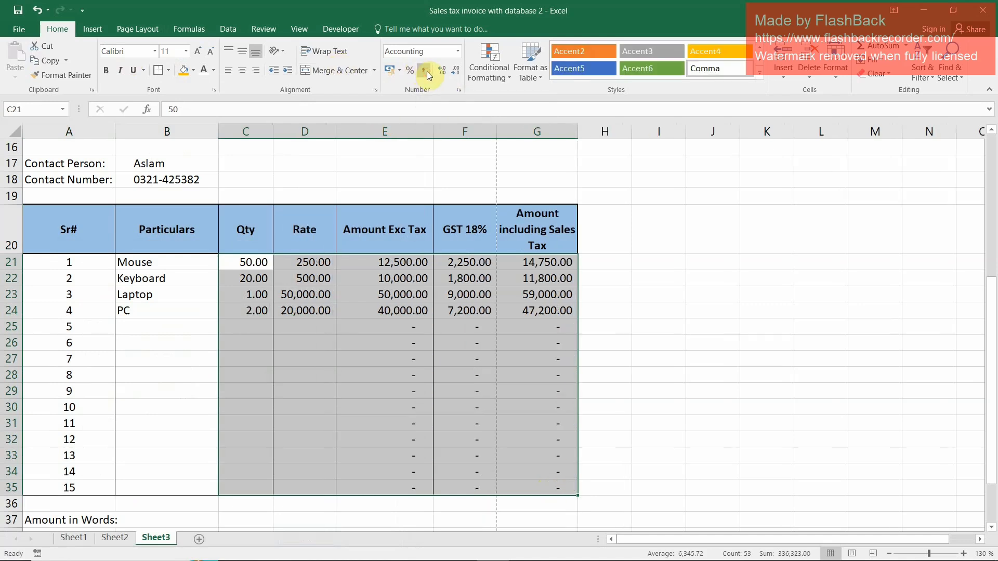
Remove the decimal places from C21:G35 and slightly narrow the Amount Exc Tax and GST 18% columns
left_click(458, 69)
left_click(459, 69)
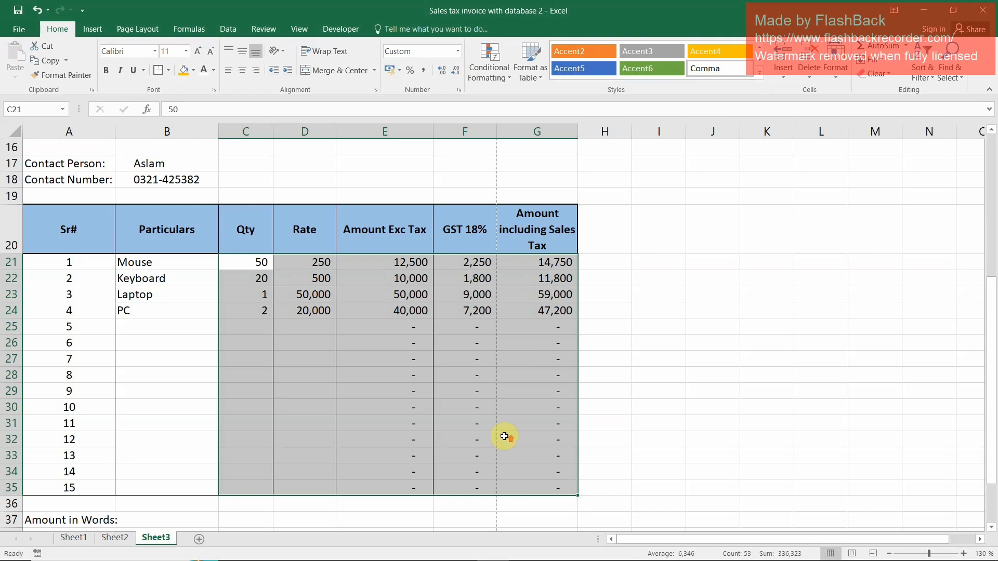
scroll(504, 437, "up", 1)
left_click_drag(433, 131, 428, 132)
left_click_drag(494, 132, 485, 134)
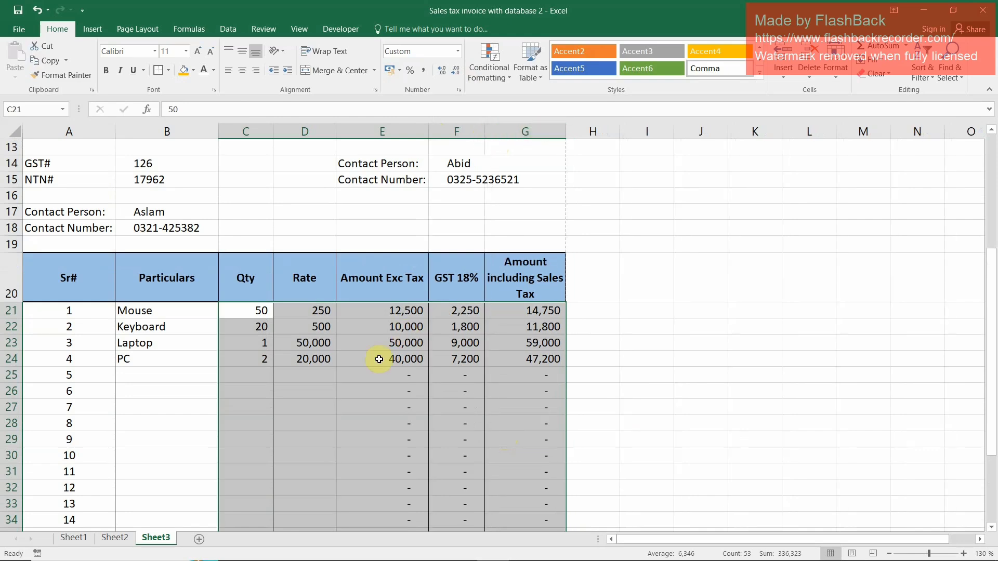
Apply a top and double bottom border and a light blue fill to A36:G36, just below the item rows
scroll(250, 379, "down", 4)
left_click(267, 362)
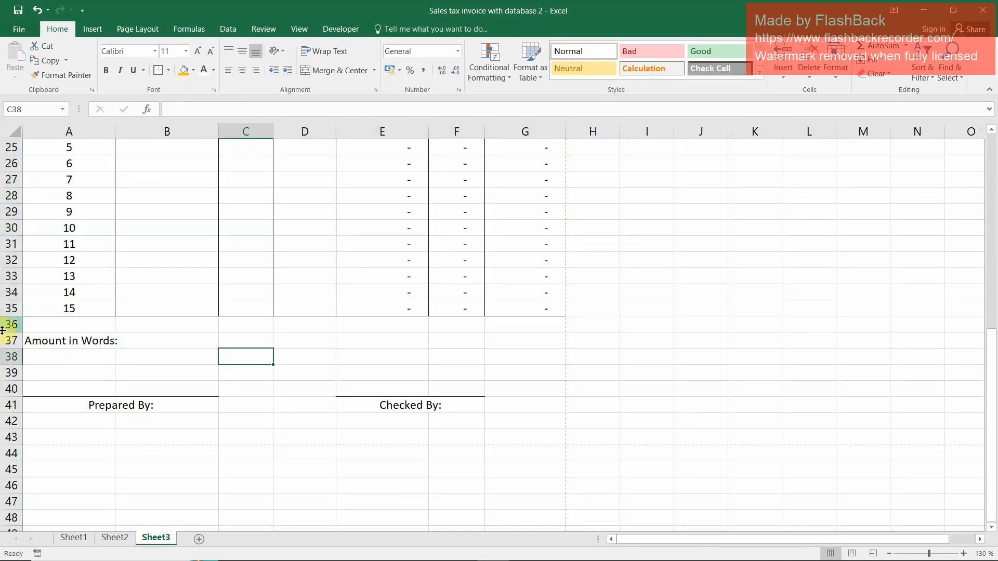
left_click_drag(50, 326, 529, 326)
left_click(168, 70)
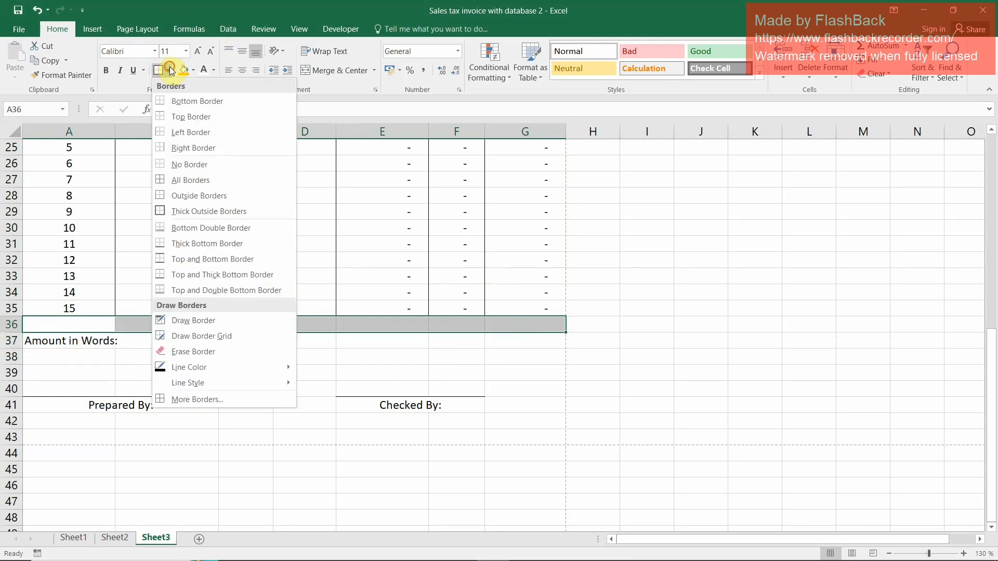
left_click(176, 291)
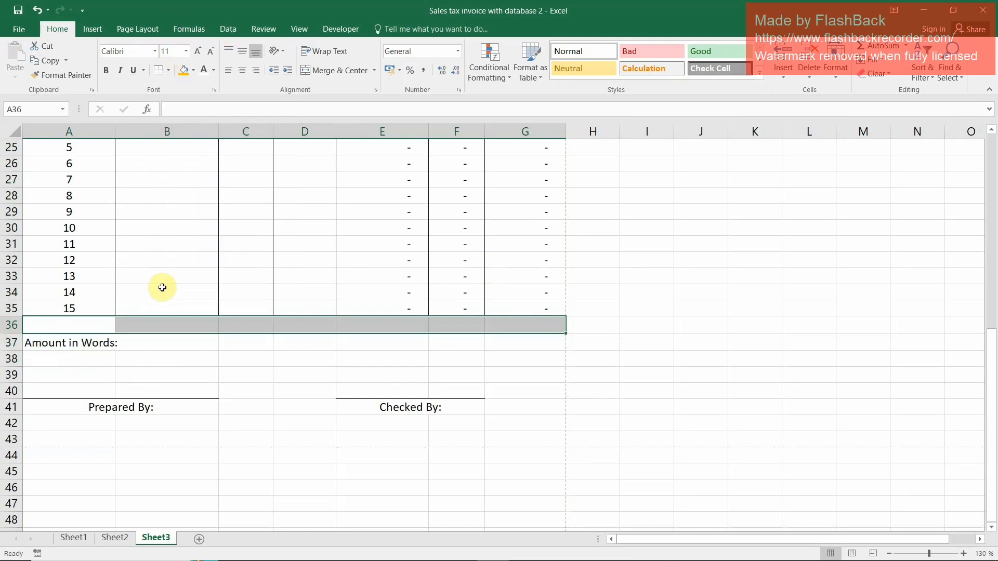
left_click(192, 70)
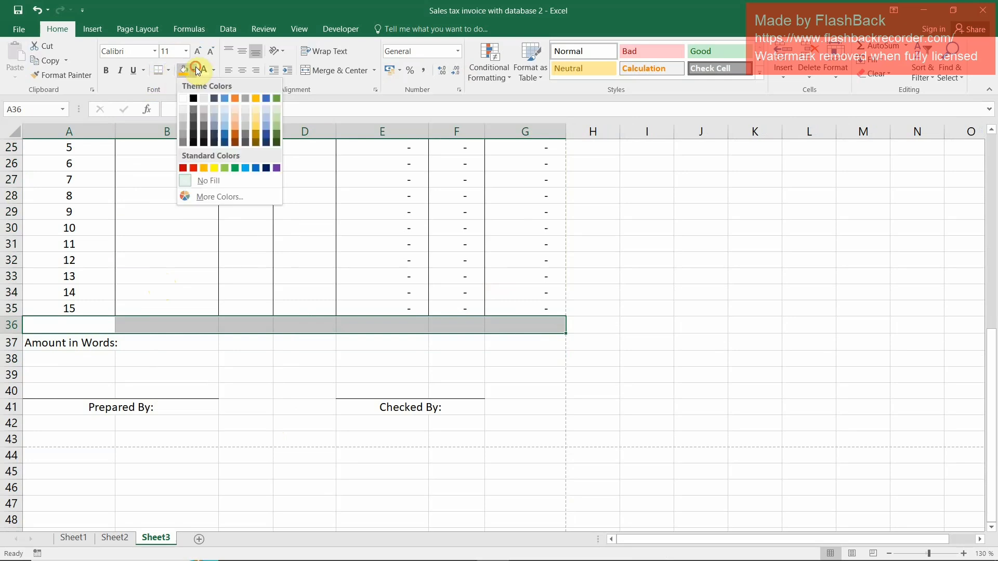
left_click(225, 129)
left_click(536, 325)
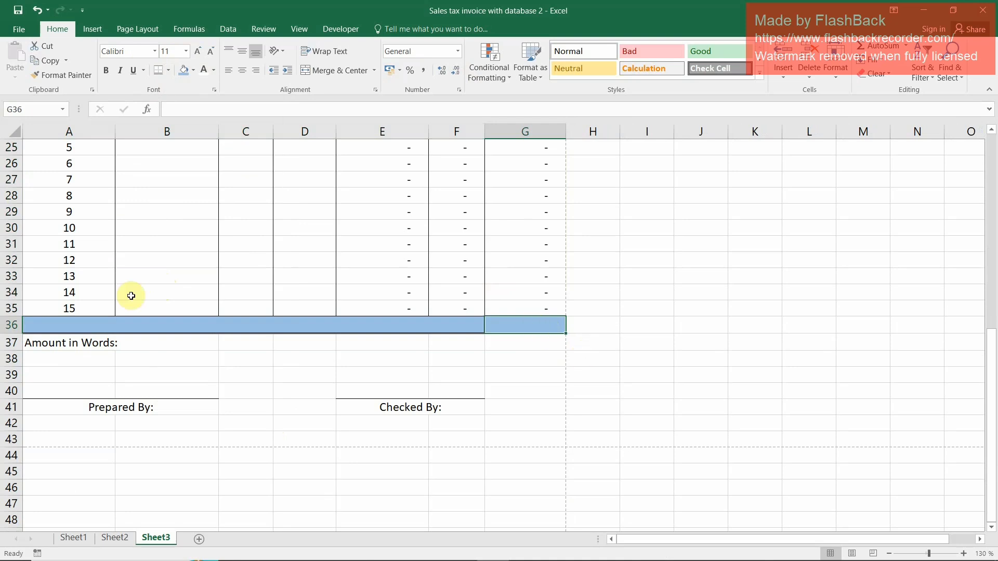
Enter the label Total in B36
left_click(148, 327)
type("T")
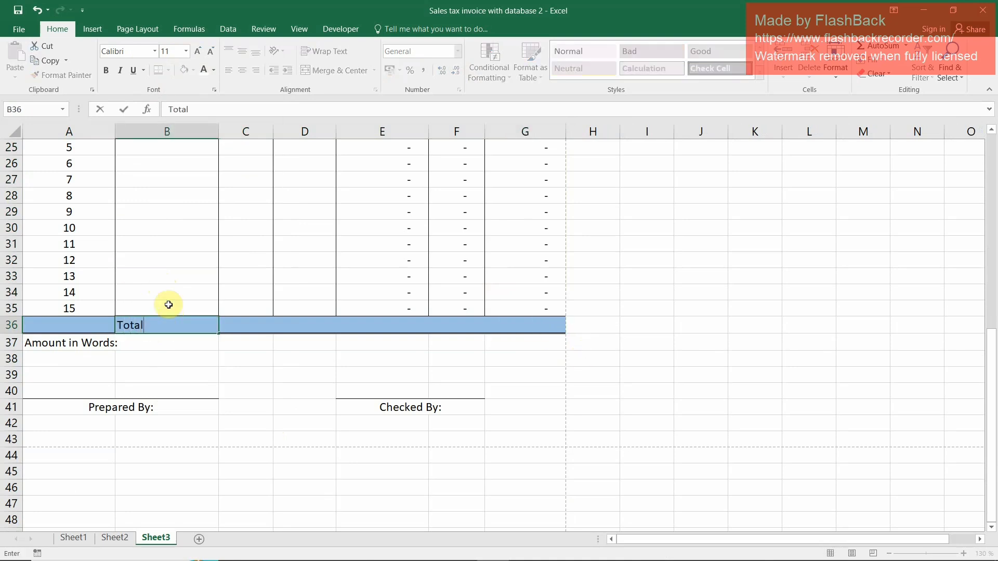
type("otal")
key("Return")
Sum the Amount Exc Tax column in E36 with =SUM(E21:E35)
key("Up")
key("Right")
key("Right")
key("Right")
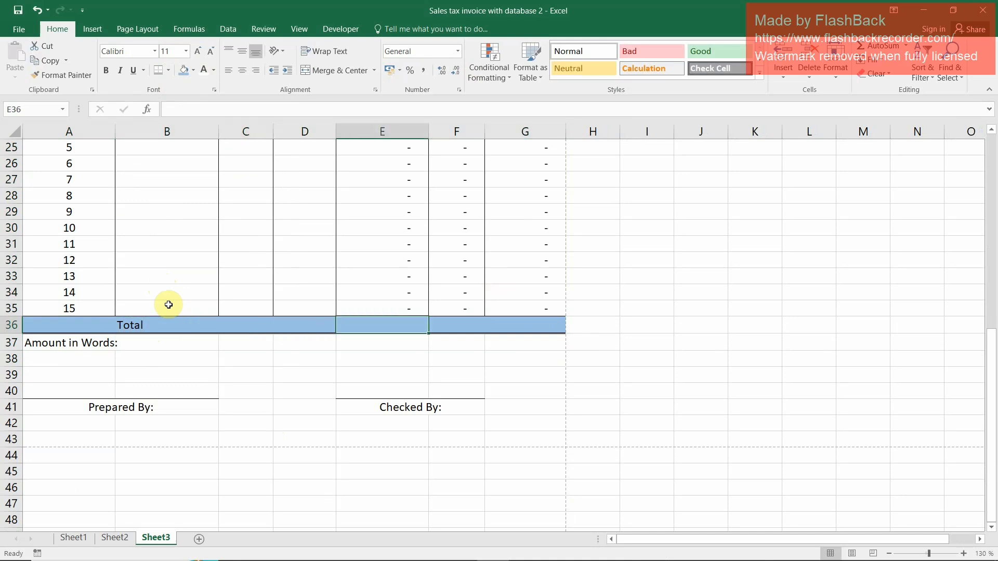
key("alt+equal")
scroll(202, 363, "up", 2)
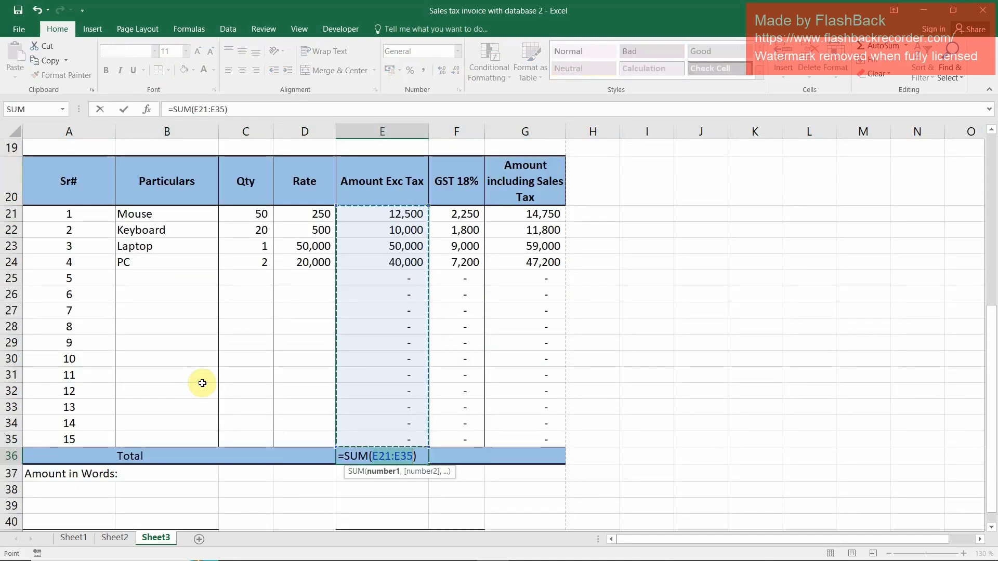
key("Return")
Replace the formulas in F36 and G36 with =SUM(F21:F35) and =SUM(G21:G35)
key("Up")
key("Right")
key("F2")
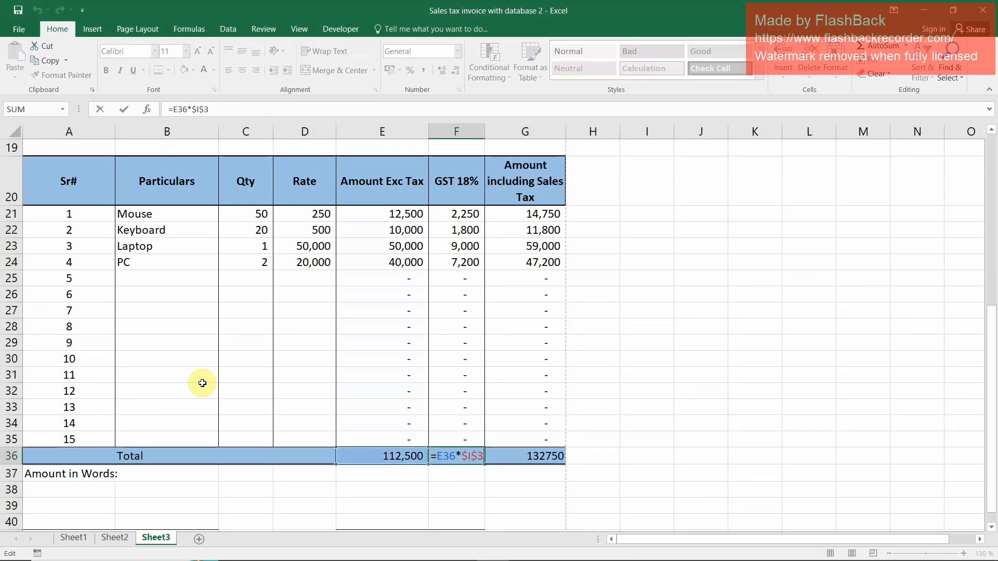
key("Escape")
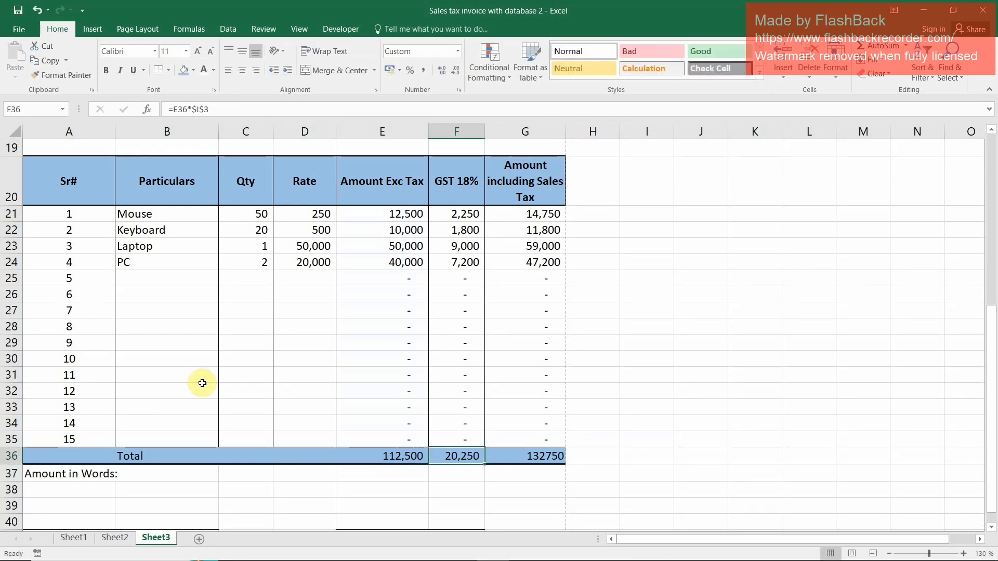
key("alt+equal")
key("Return")
key("Up")
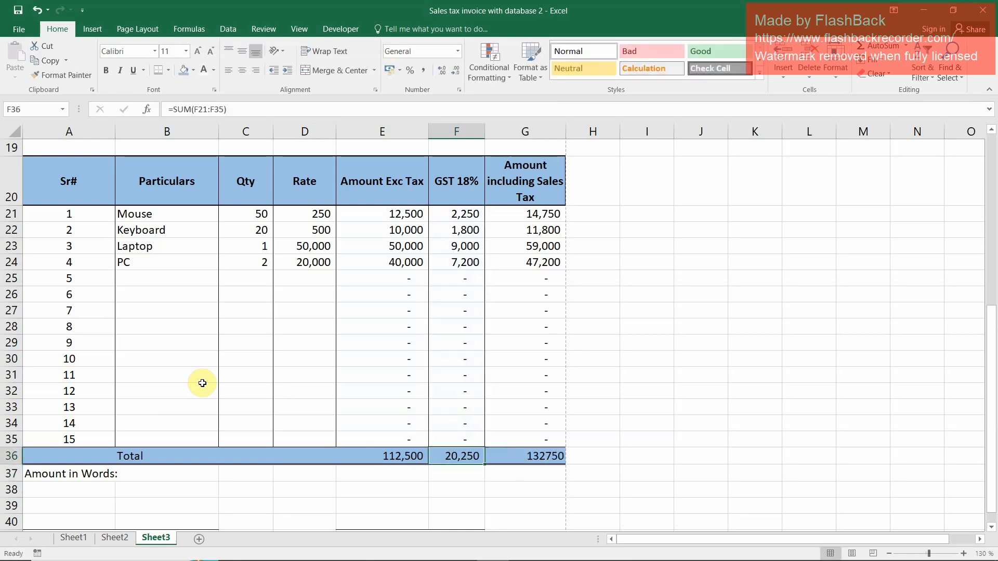
key("Right")
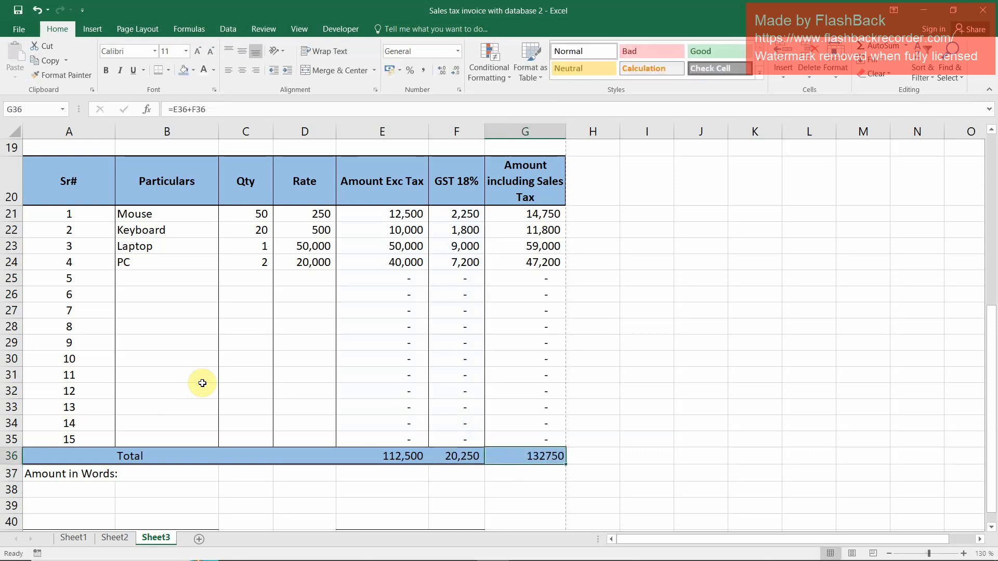
key("alt+equal")
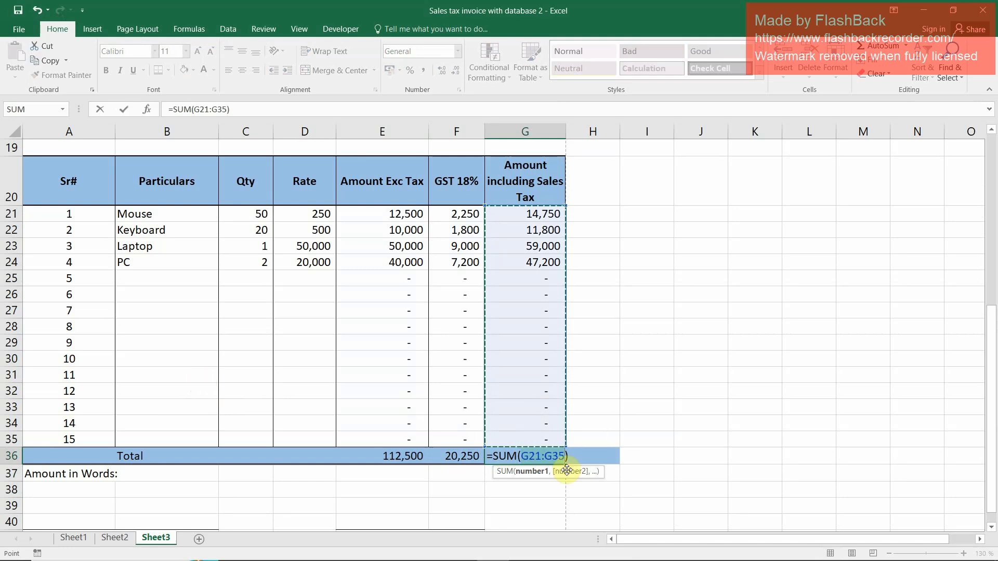
key("Return")
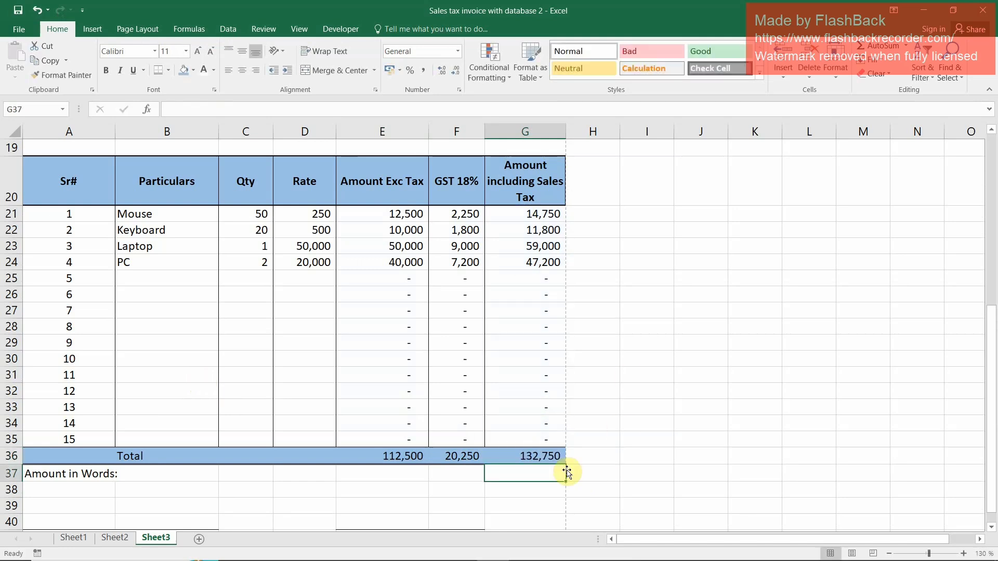
Enter the amount in words in B37 as "One Hundred Thirty Two Thousan Seven Hundred and Fifty Only"
key("Left")
key("Left")
key("Left")
key("Left")
key("Left")
key("Left")
key("Right")
key("Left")
key("Right")
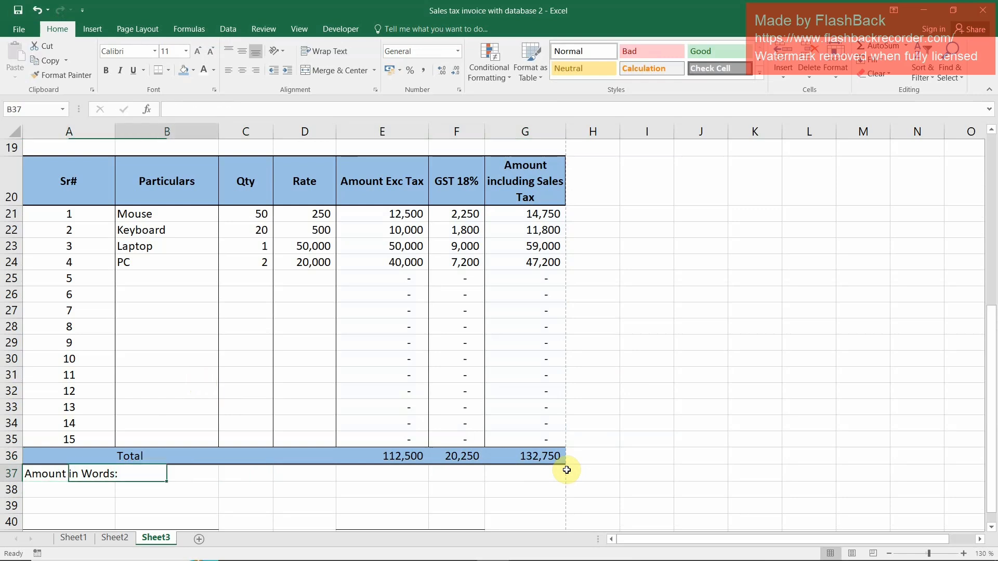
key("F2")
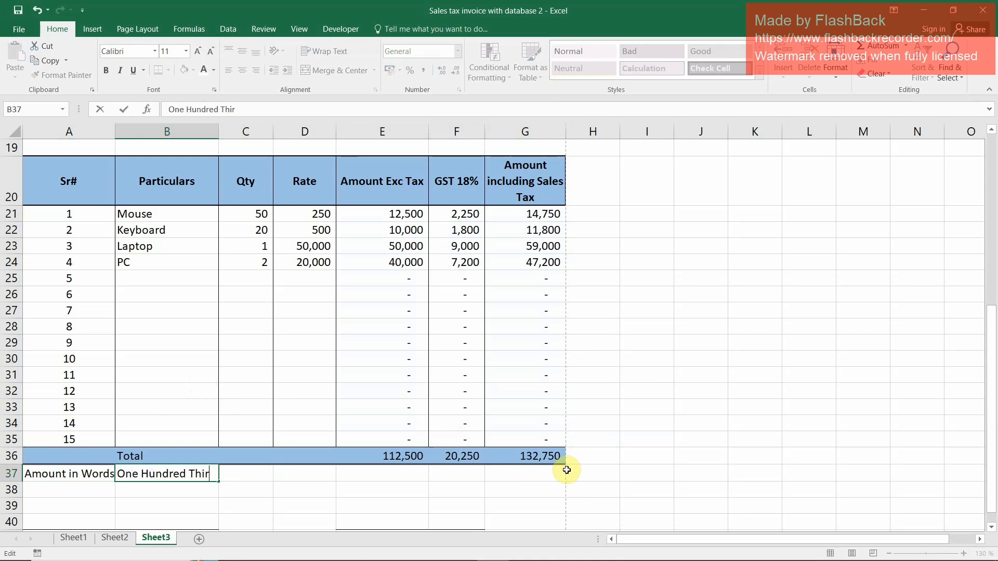
type("Th")
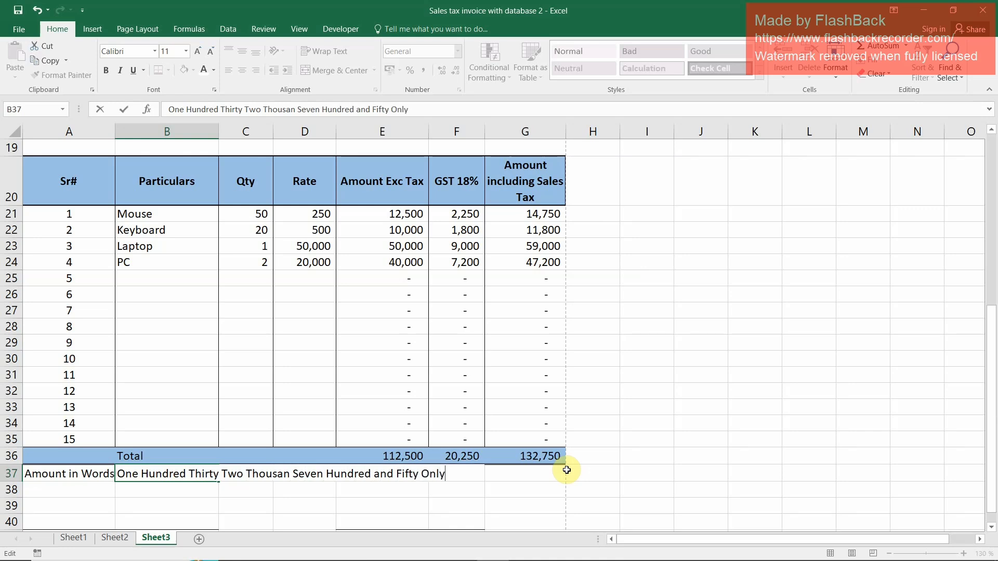
key("Return")
key("Up")
Increase the height of row 37, which holds the amount in words
left_click_drag(23, 482, 20, 490)
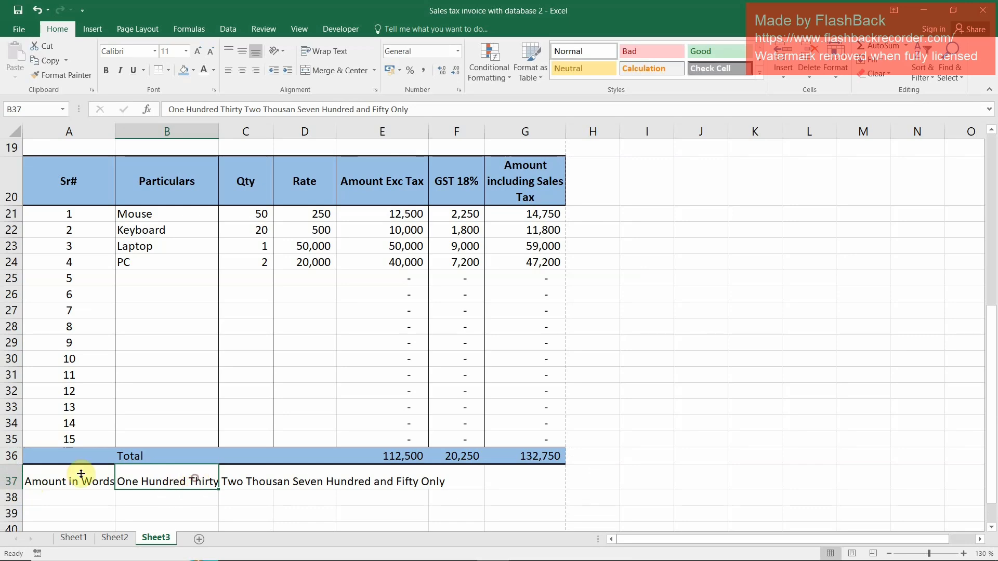
left_click(91, 487)
scroll(91, 499, "down", 2)
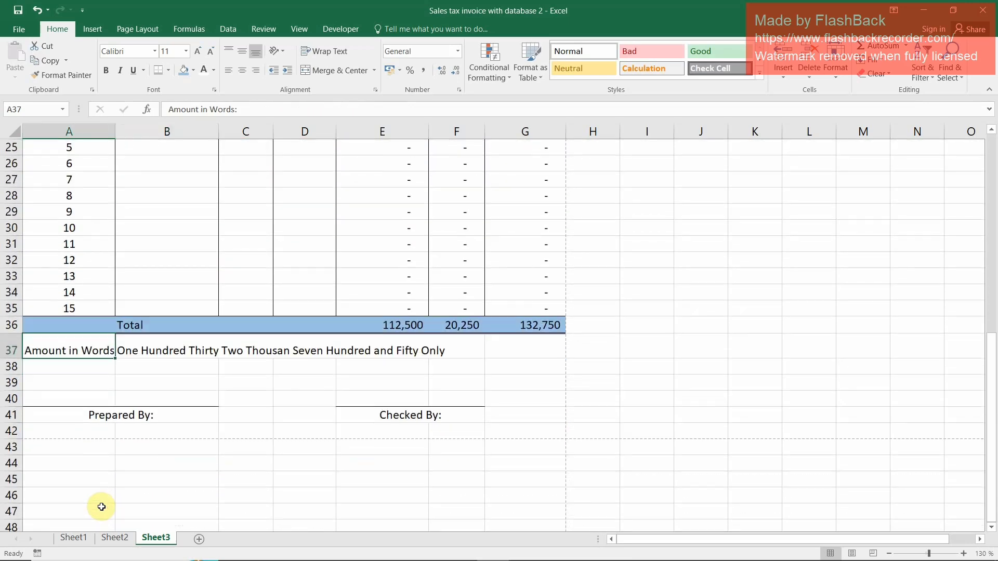
left_click(146, 379)
Merge and center A42:G42 and enter "Thank you for the business with us" in it
left_click_drag(94, 431, 559, 433)
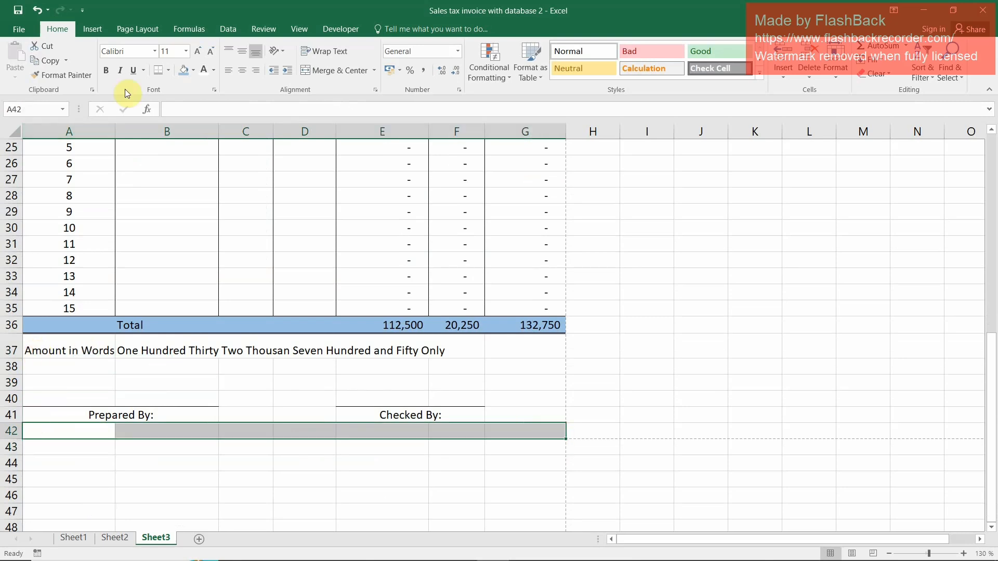
left_click(341, 70)
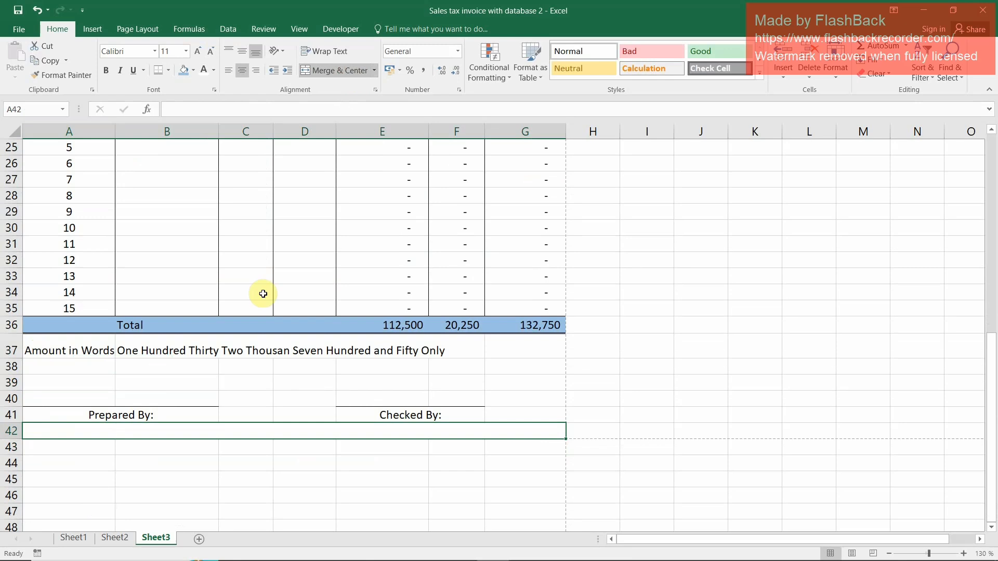
type("Thank you for the bus")
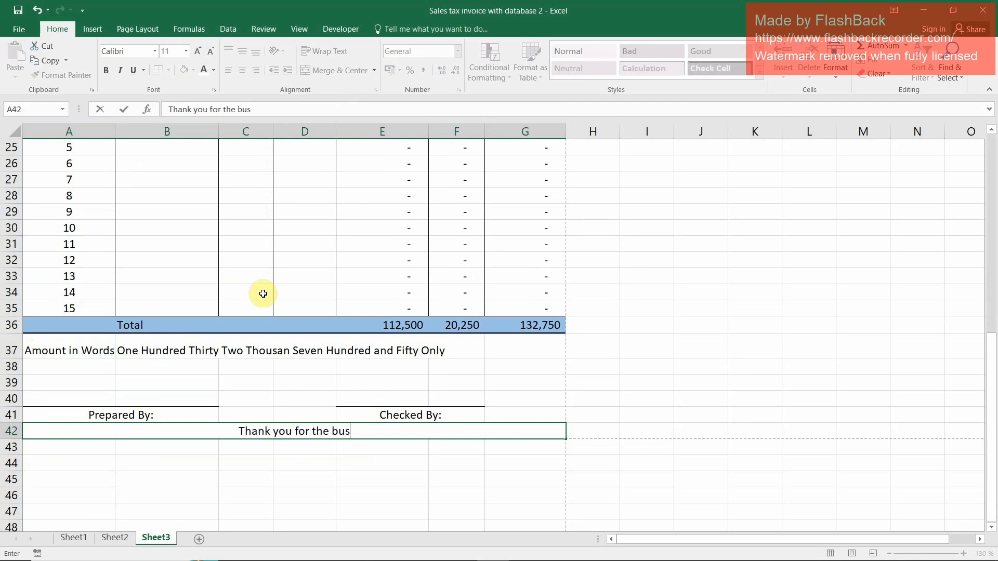
type("ess with us")
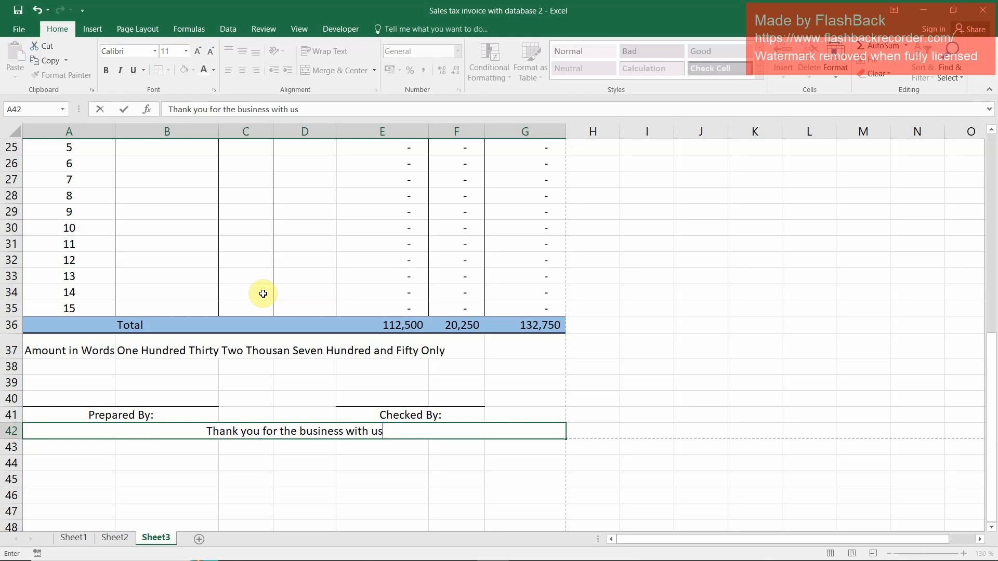
key("Return")
key("Up")
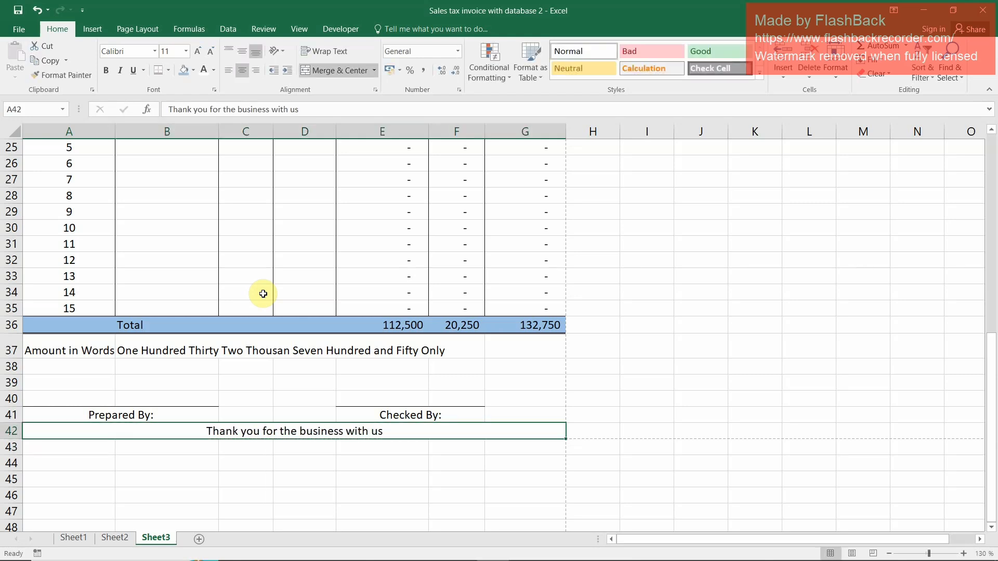
Fill the merged thank-you row 42 with the standard orange color
left_click(193, 70)
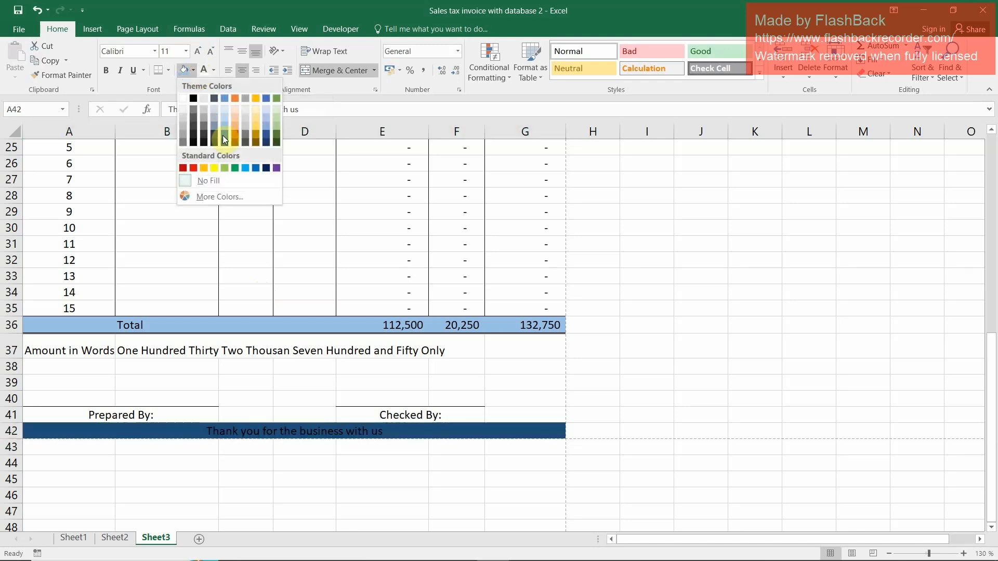
left_click(204, 168)
left_click(322, 385)
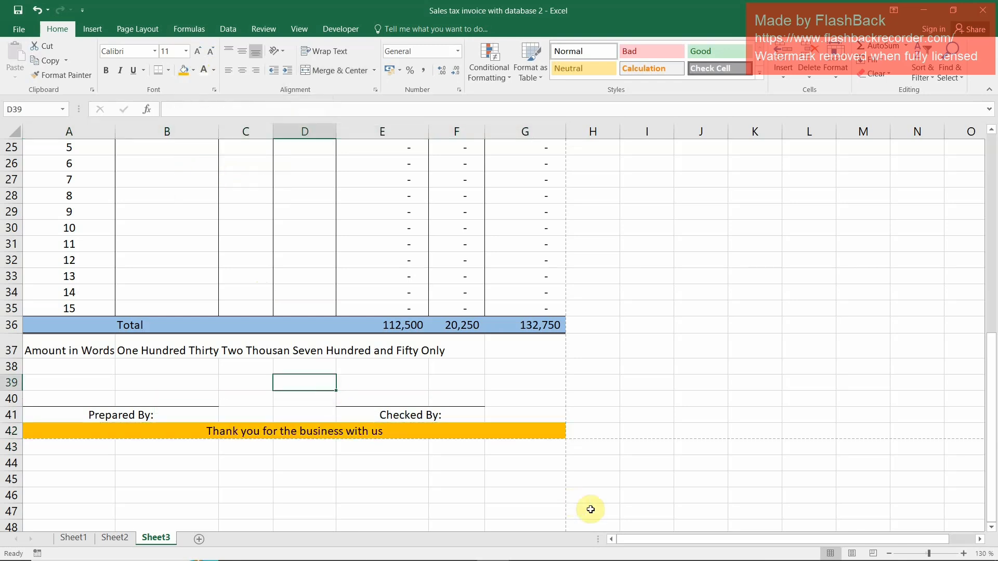
Reduce the heights of blank rows 6 and 19 above the vendor details and the items table
scroll(190, 396, "up", 7)
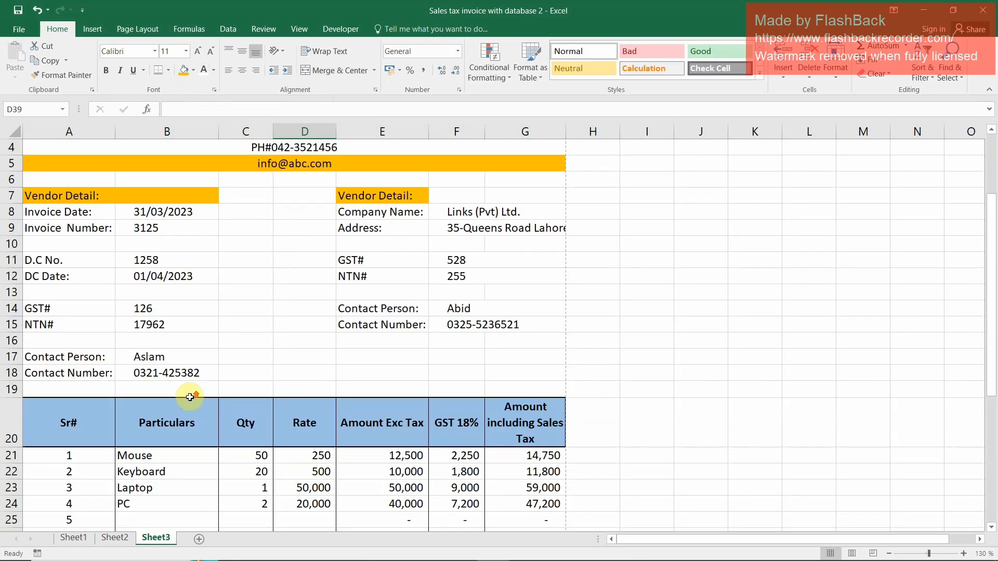
scroll(191, 401, "up", 1)
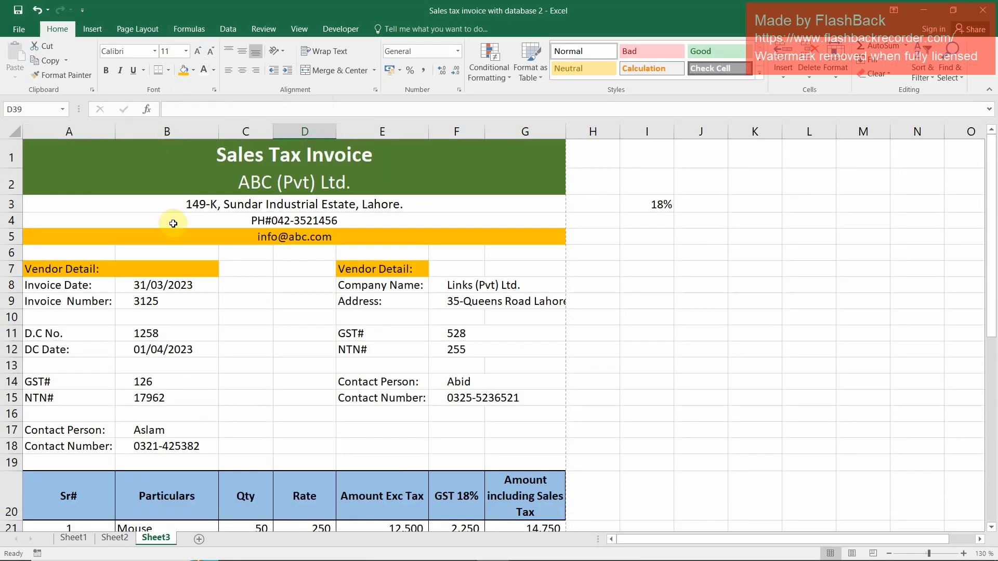
scroll(267, 267, "down", 1)
mouse_move(15, 181)
left_mouse_down()
mouse_move(14, 171)
mouse_move(17, 179)
left_mouse_up()
scroll(155, 338, "down", 2)
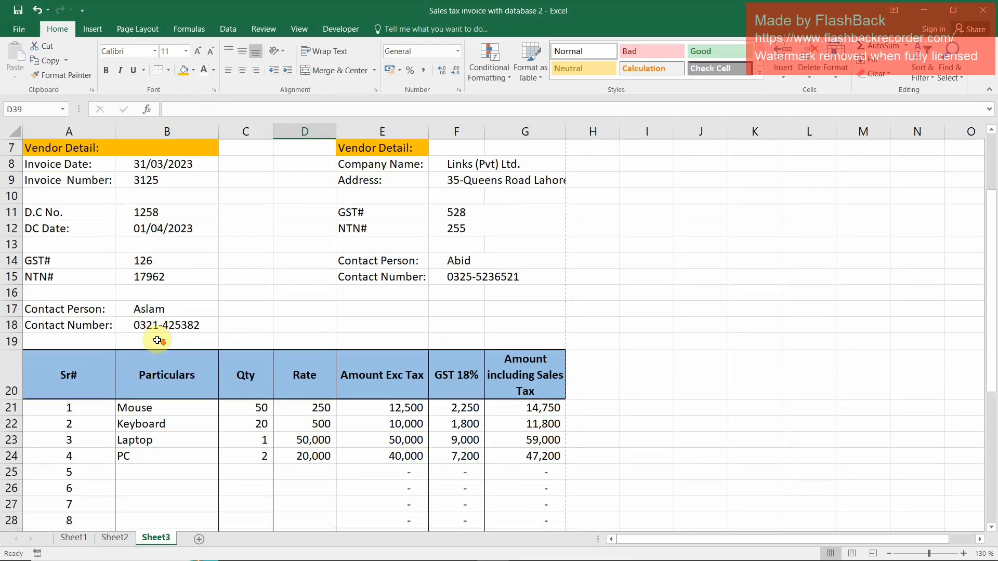
left_click_drag(8, 301, 10, 292)
scroll(379, 323, "down", 1)
scroll(379, 323, "down", 6)
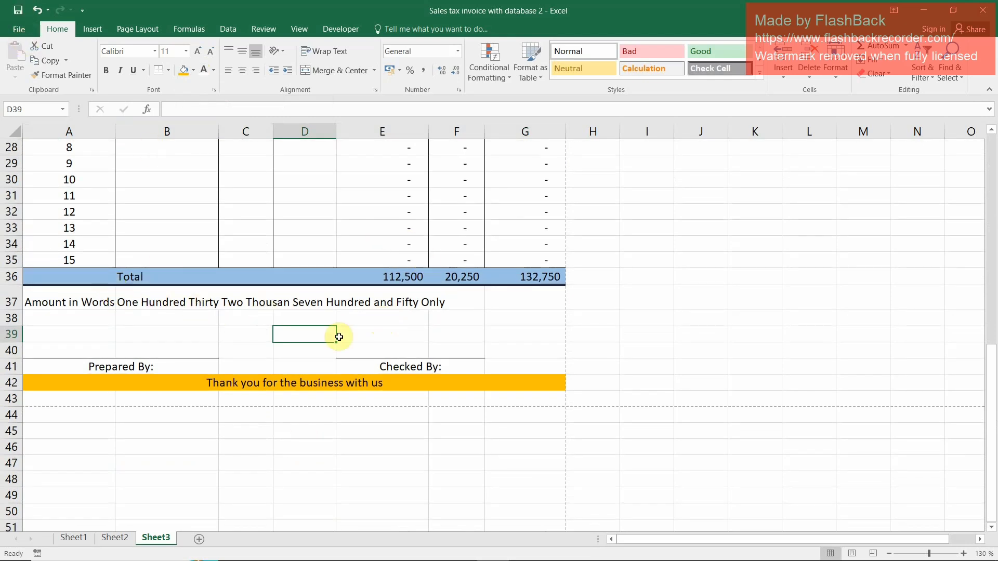
Move the merged thank-you line from row 42 down to row 43
left_click(102, 386)
key("ctrl+x")
left_click(67, 398)
key("ctrl+v")
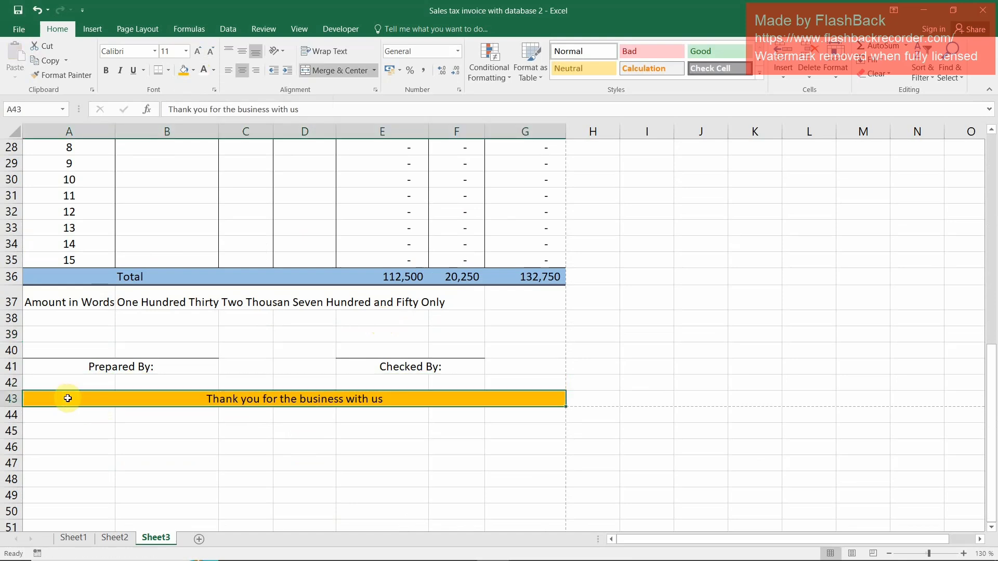
left_click(296, 334)
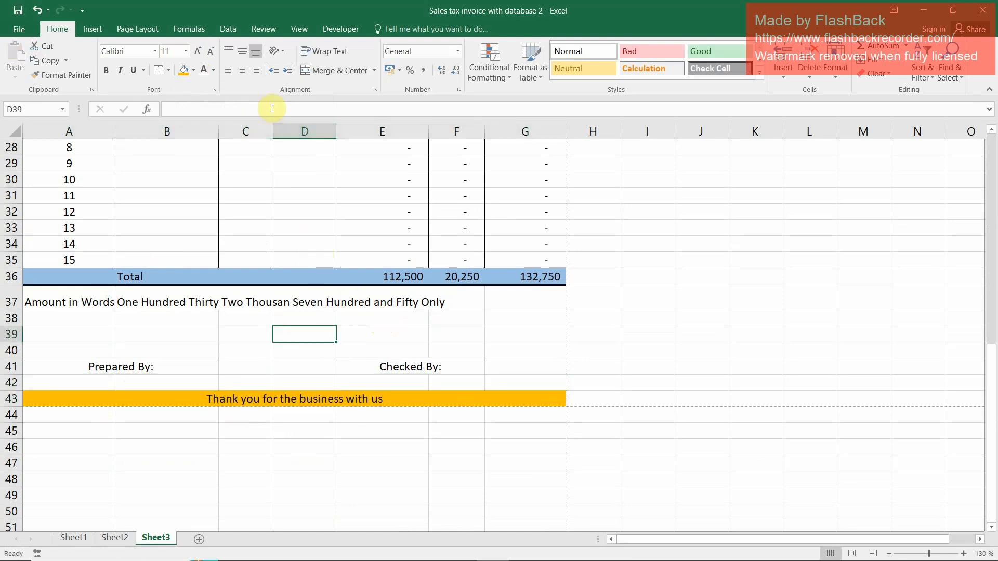
scroll(466, 416, "up", 9)
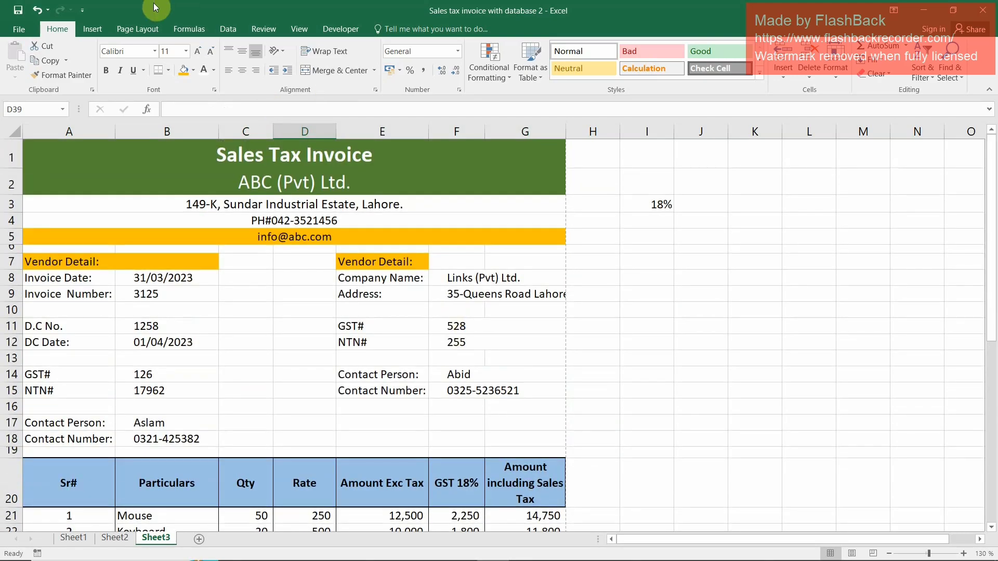
Check the print preview of the finished invoice sheet and return to the worksheet
left_click(16, 28)
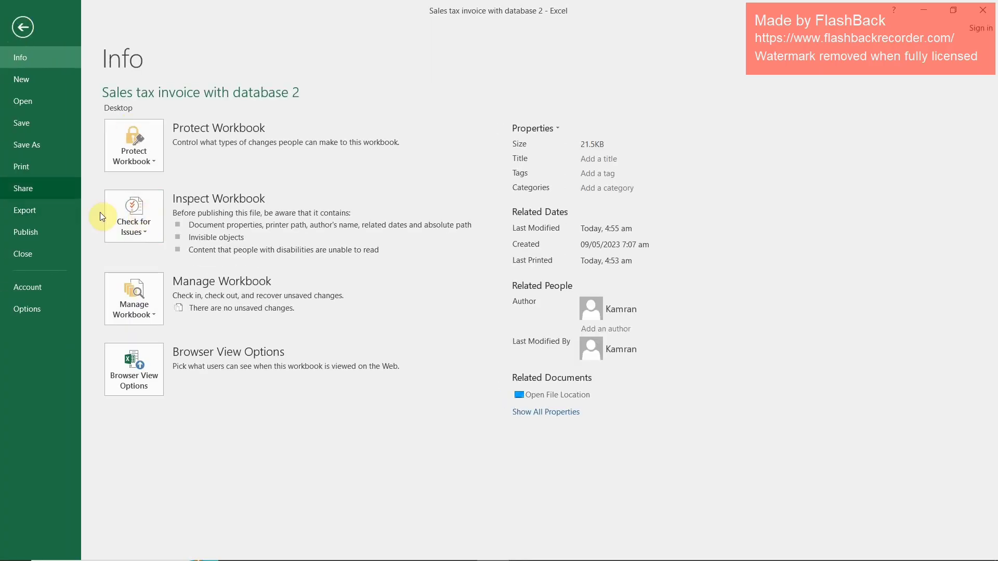
left_click(36, 166)
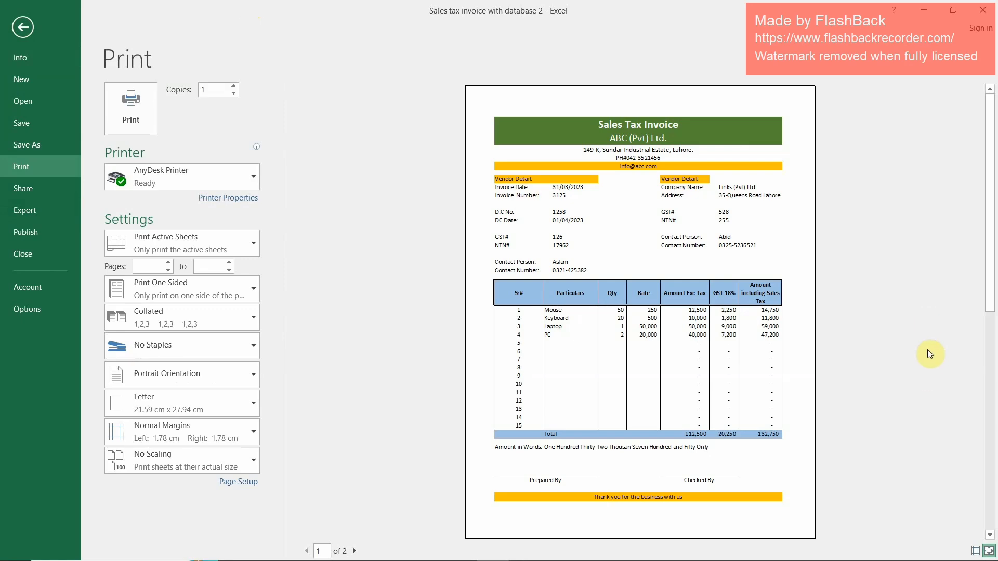
key("Escape")
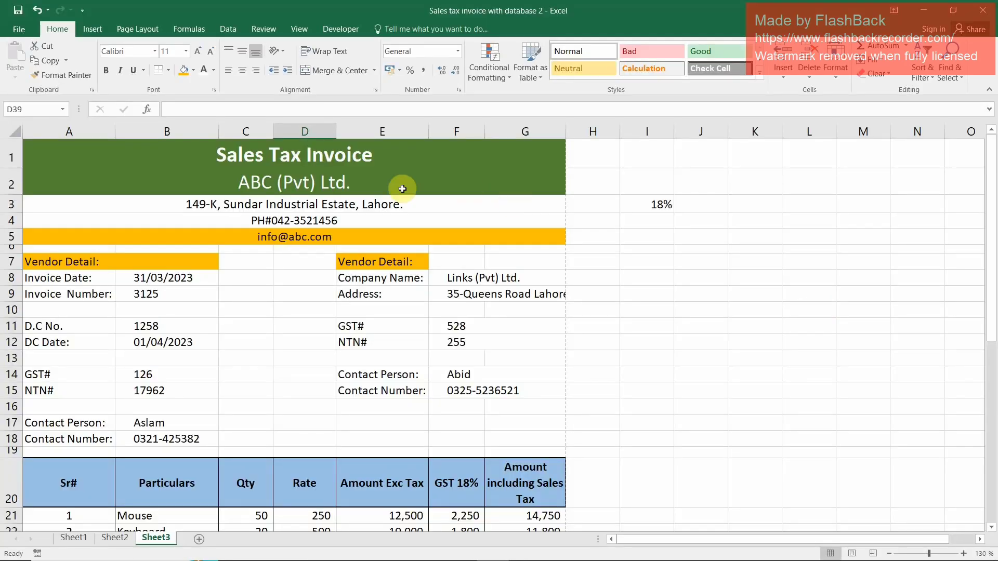
Make the company name in the merged row 2 of the invoice header bold
left_click(348, 188)
left_click(111, 68)
left_click(235, 306)
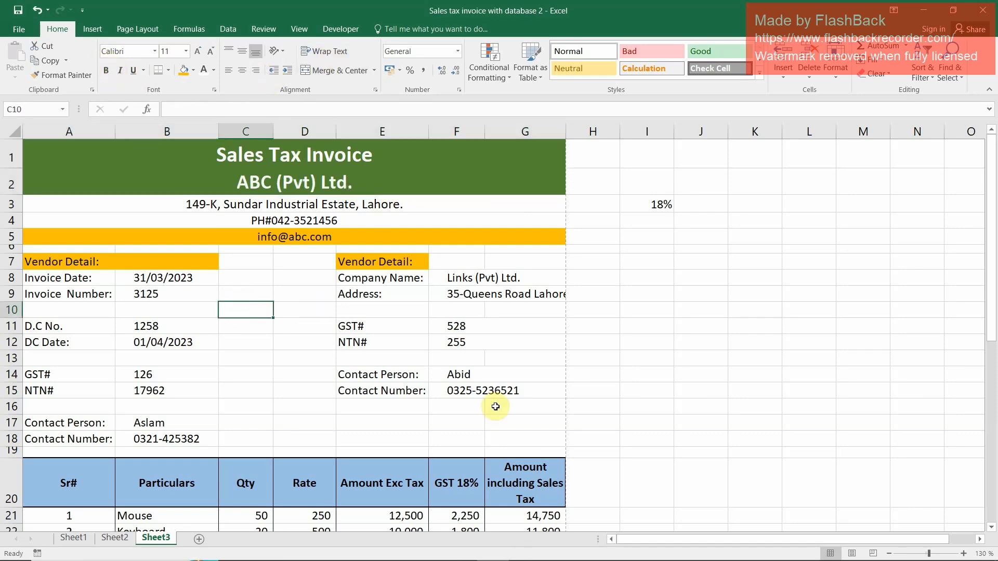
scroll(660, 383, "down", 4)
scroll(659, 385, "up", 4)
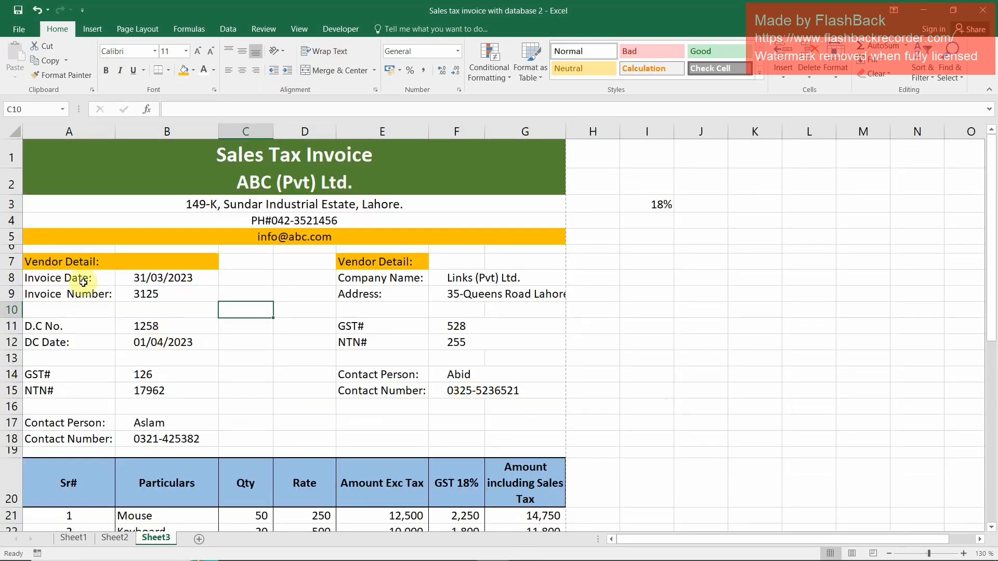
Add a new blank worksheet after Sheet3 and copy the Invoice Date and Invoice Number labels from A8:A9 of Sheet3
left_click(199, 540)
left_click(156, 538)
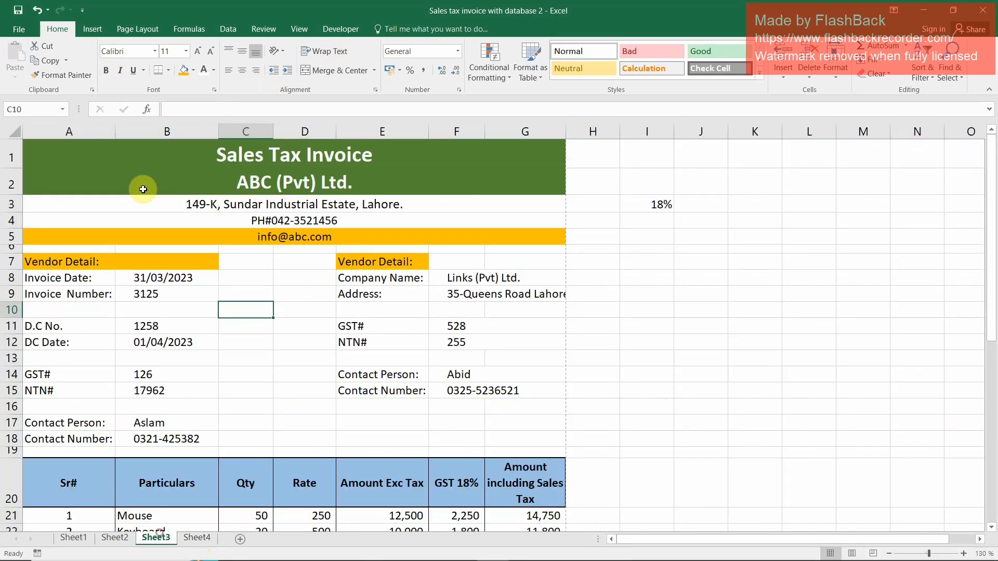
left_click(70, 279)
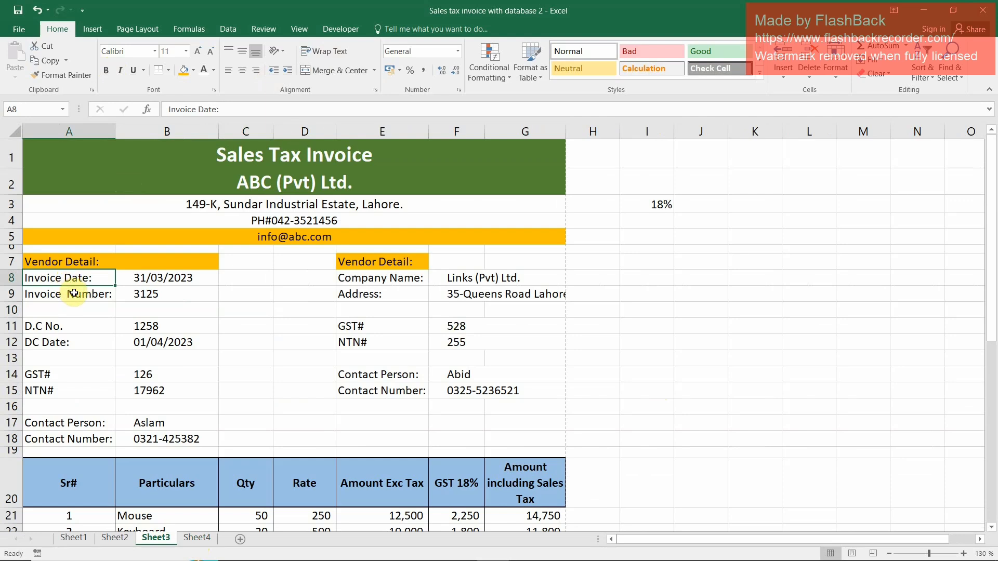
left_click(74, 293, "ctrl")
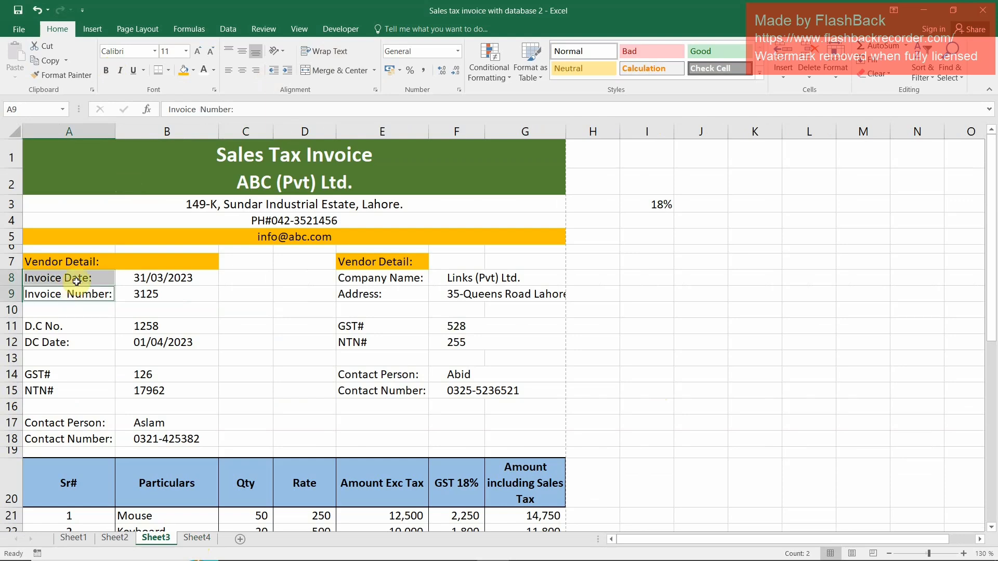
key("ctrl+c")
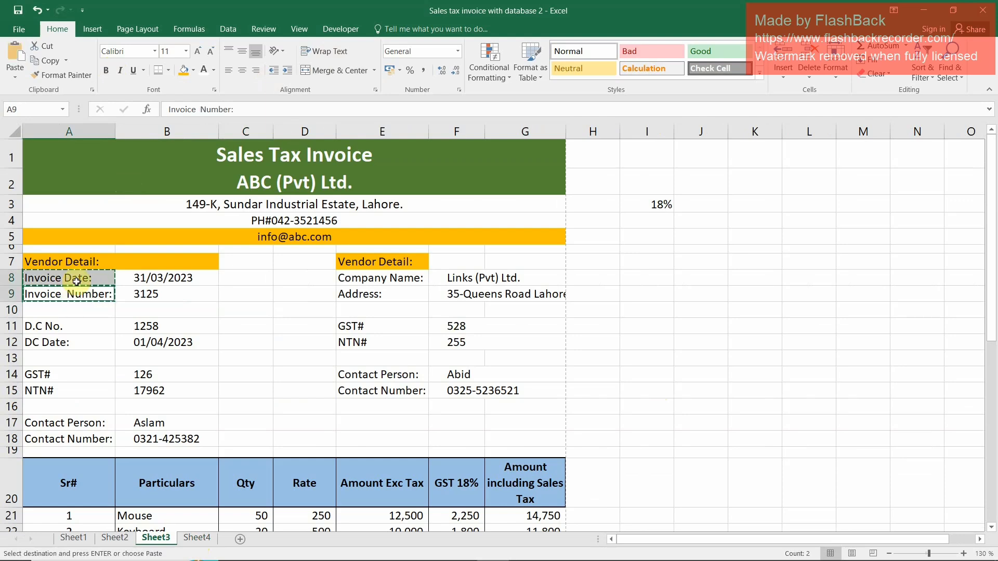
key("ctrl+Page_Up")
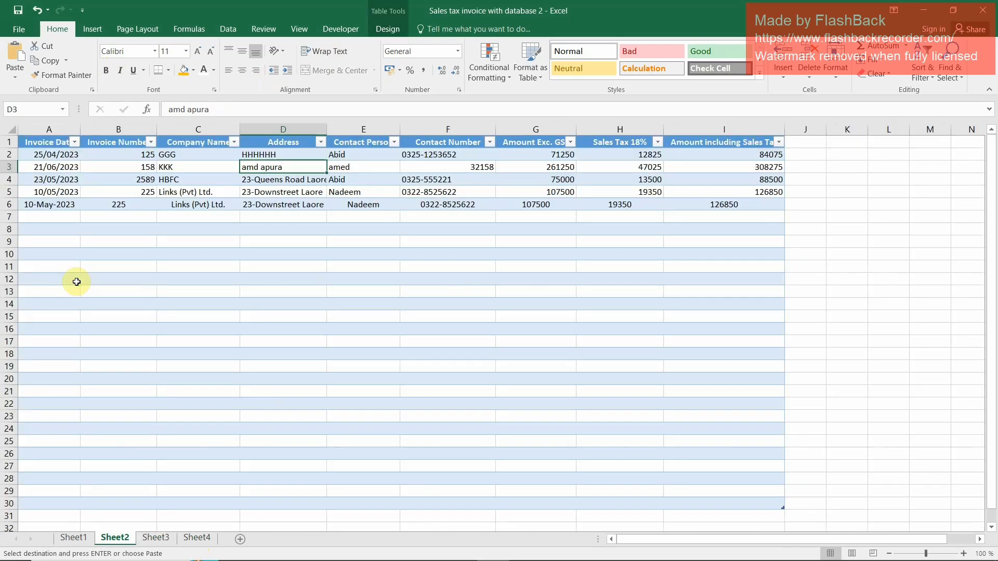
key("ctrl+Page_Up")
key("ctrl+Page_Down")
key("ctrl+Page_Down")
key("ctrl+Page_Down")
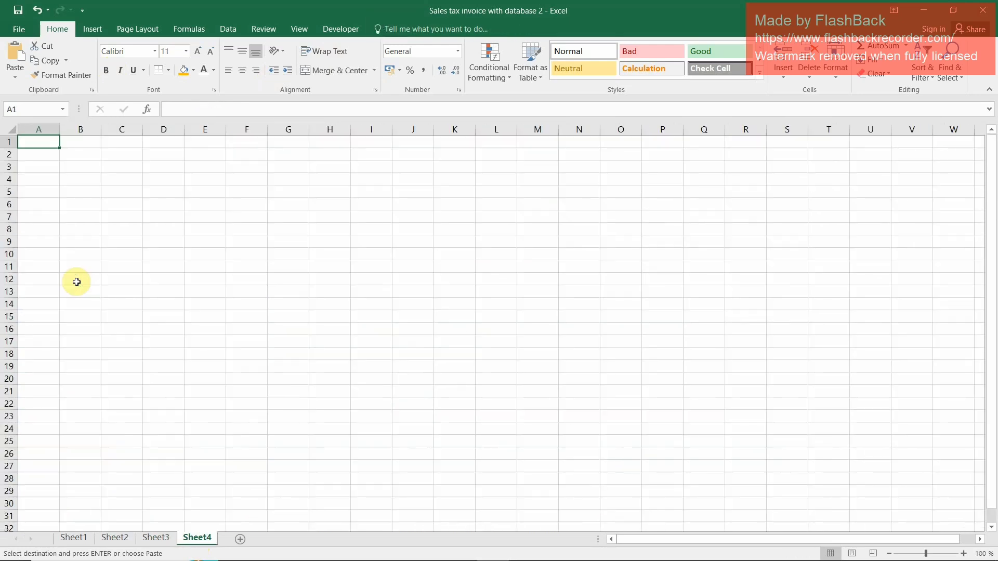
Paste the copied labels transposed into A1:B1 of Sheet4 and autofit columns A and B
key("ctrl+alt+v")
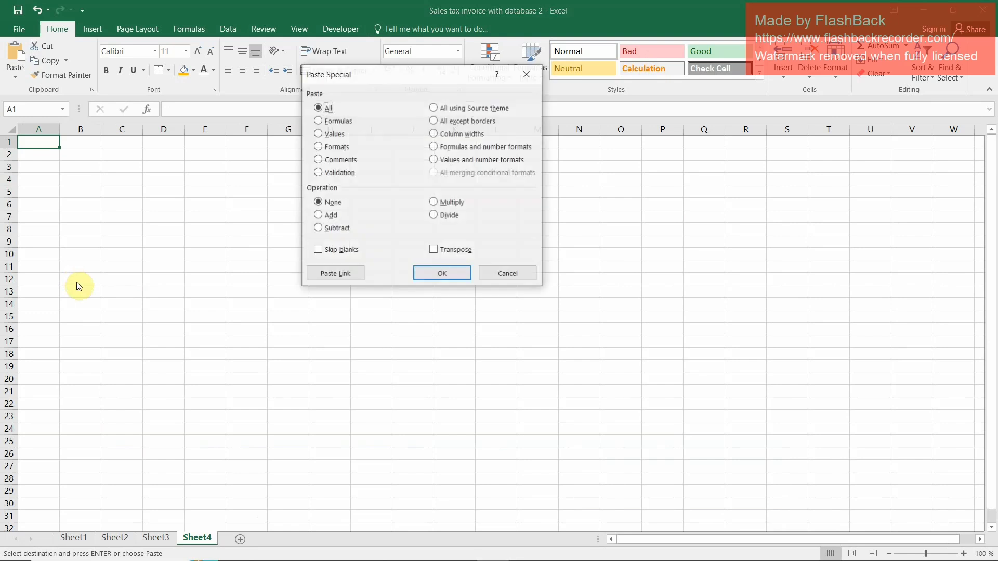
left_click(446, 251)
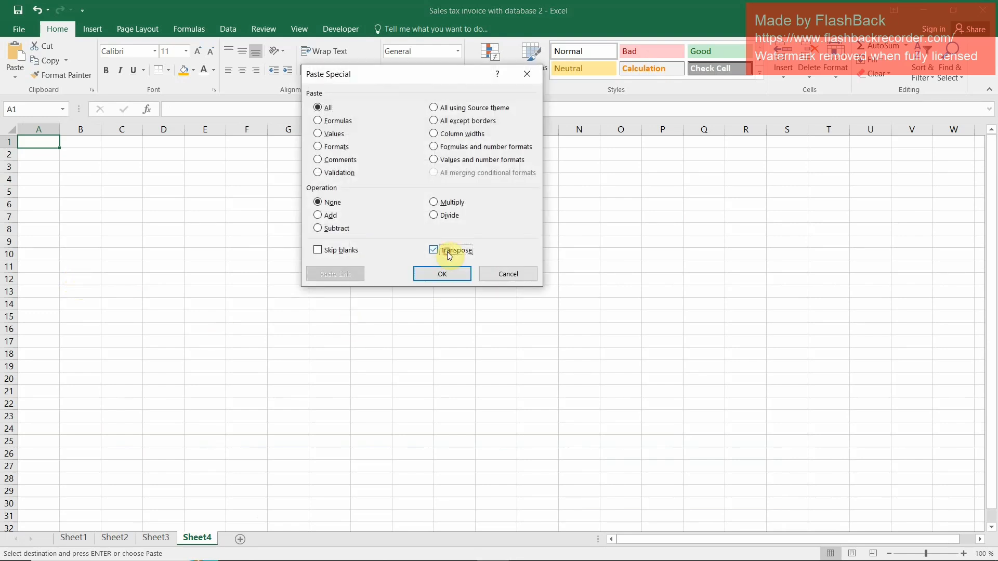
left_click(442, 274)
left_click(444, 268)
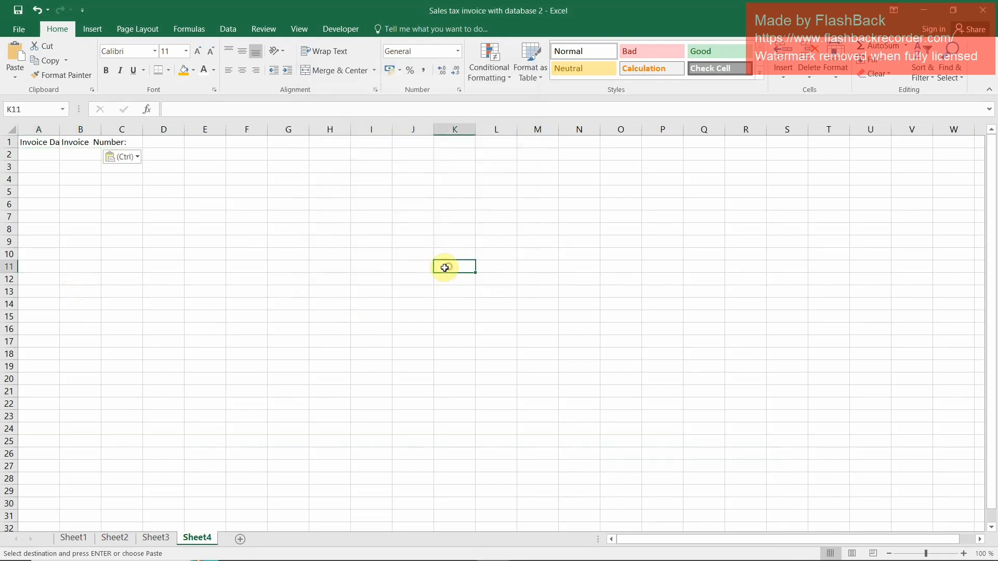
double_click(60, 129)
double_click(116, 130)
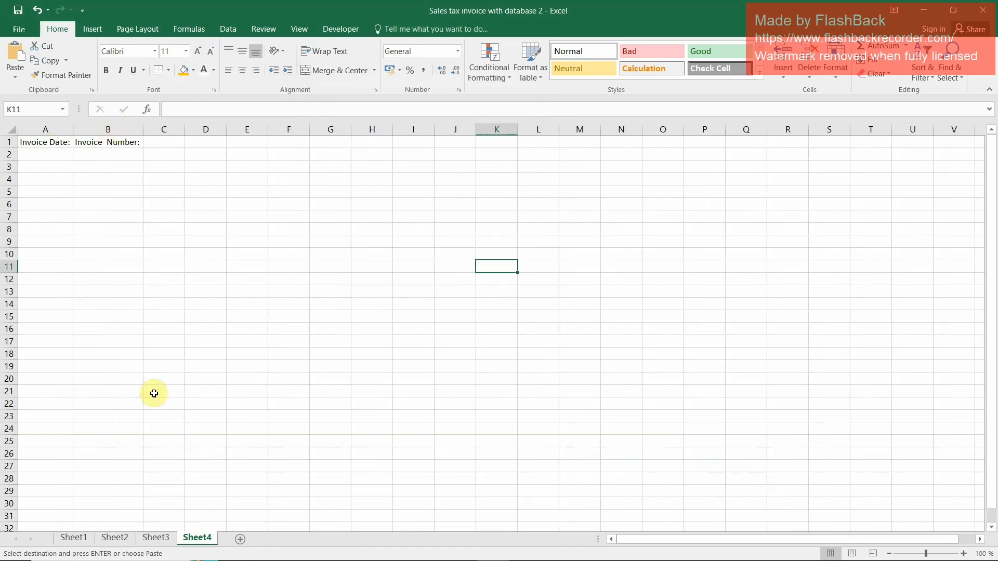
Copy the Company Name and Address labels from Sheet3 E8:E9 and paste them transposed into C1:D1 of Sheet4
left_click(166, 537)
left_click(114, 537)
left_click(155, 537)
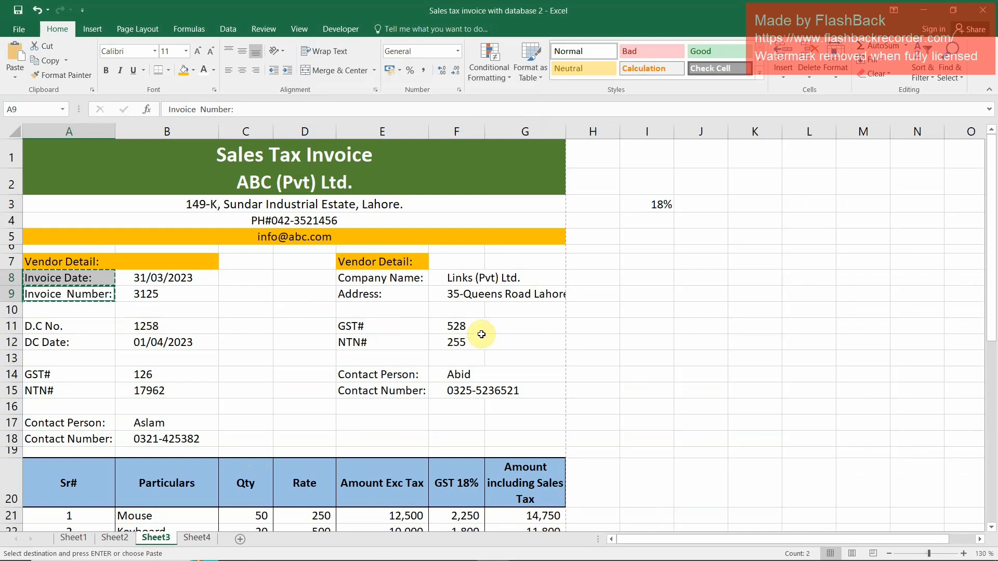
left_click(391, 280)
left_click(360, 293, "ctrl")
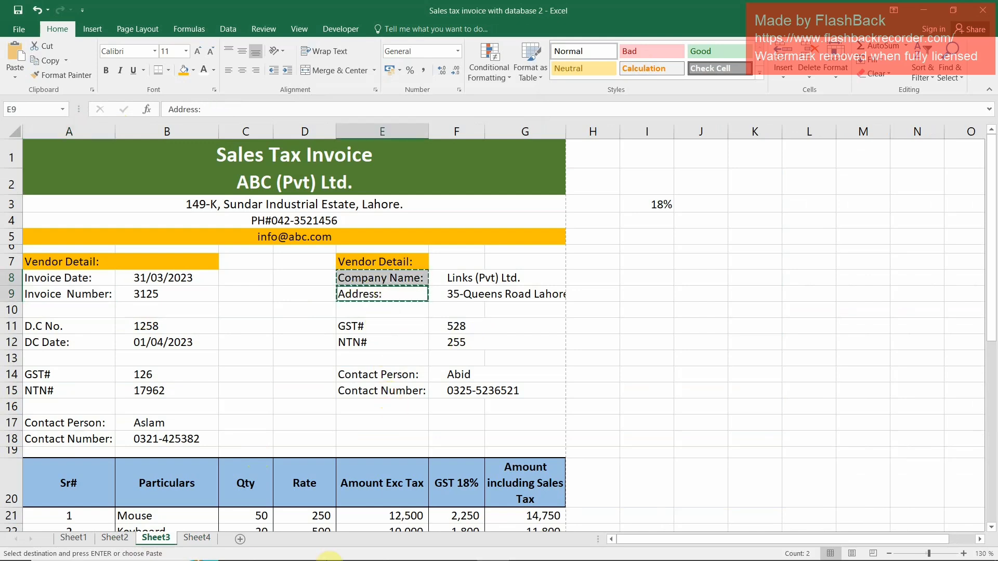
left_click(197, 537)
left_click(158, 144)
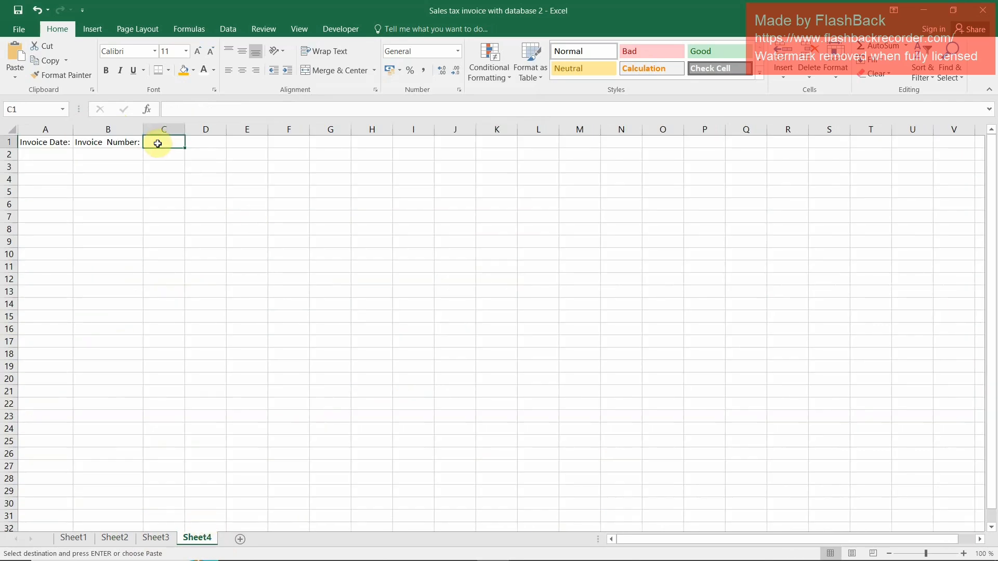
key("ctrl+alt+v")
key("v")
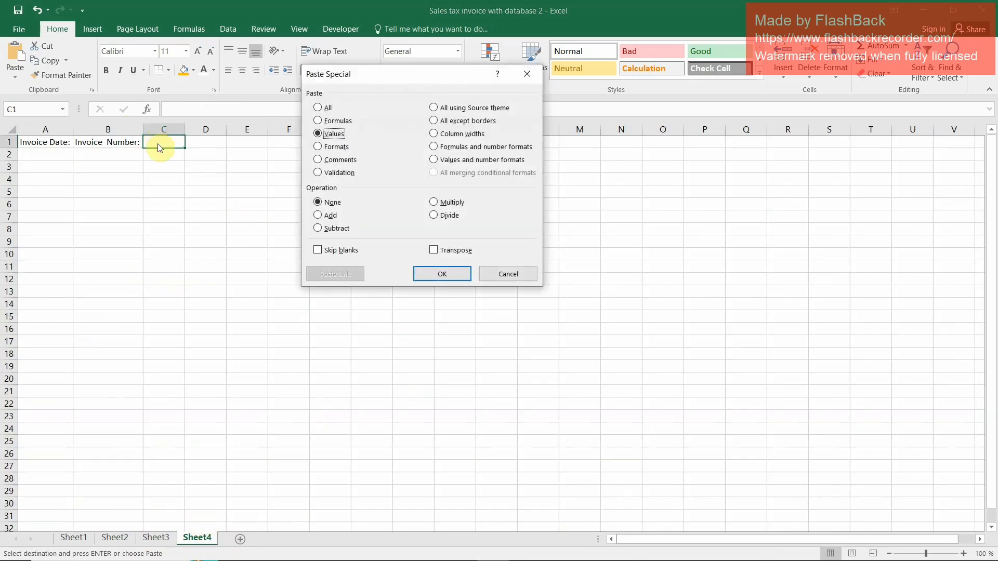
key("a")
left_click(441, 253)
left_click(439, 273)
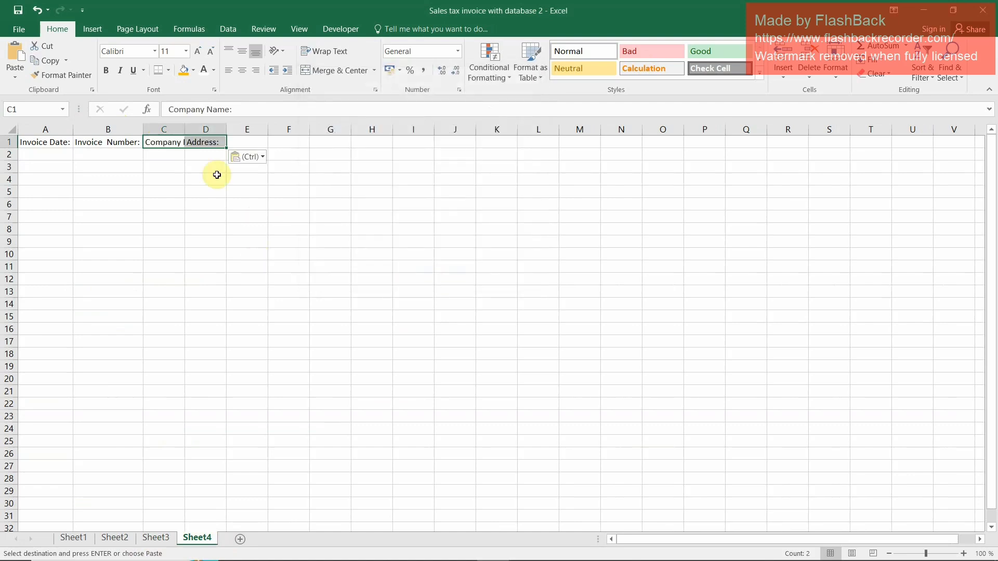
Widen columns C and D on Sheet4 to give the Company Name and Address fields enough room
left_click(234, 129)
left_click_drag(184, 127, 232, 131)
left_click_drag(331, 129, 337, 128)
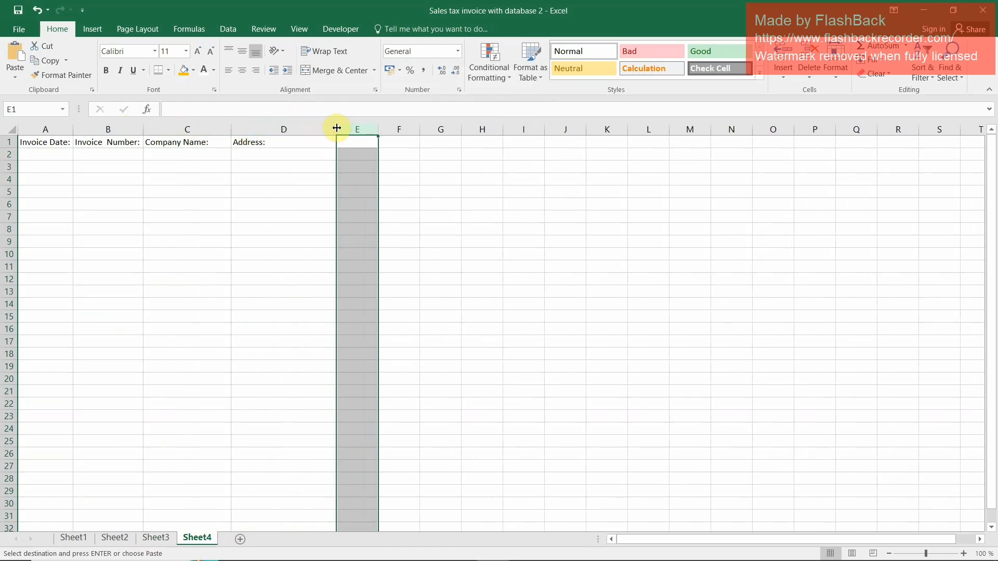
Copy the GST# and NTN# labels from Sheet3 E11:E12 and paste them transposed into E1:F1 of Sheet4
left_click(156, 538)
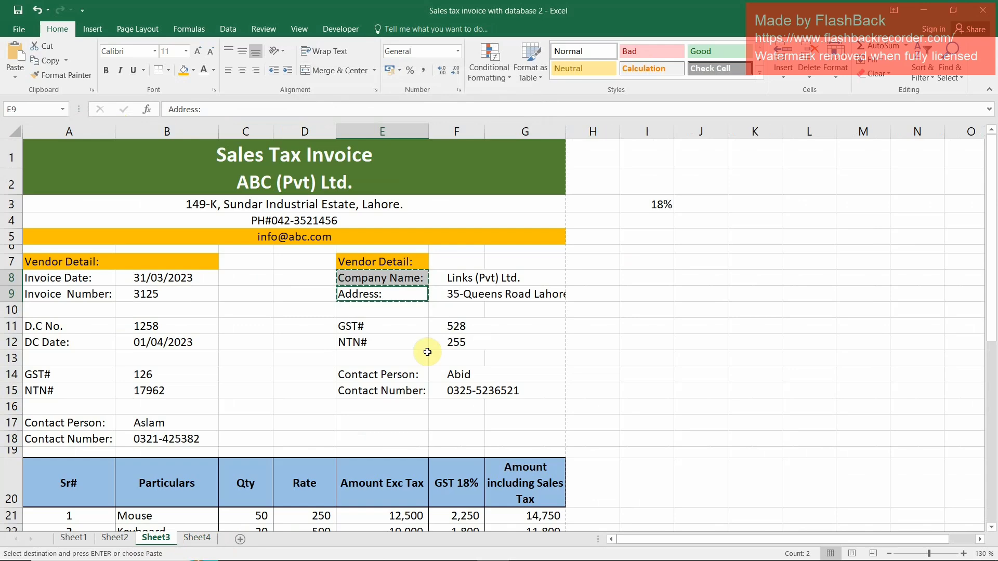
left_click_drag(352, 328, 354, 346)
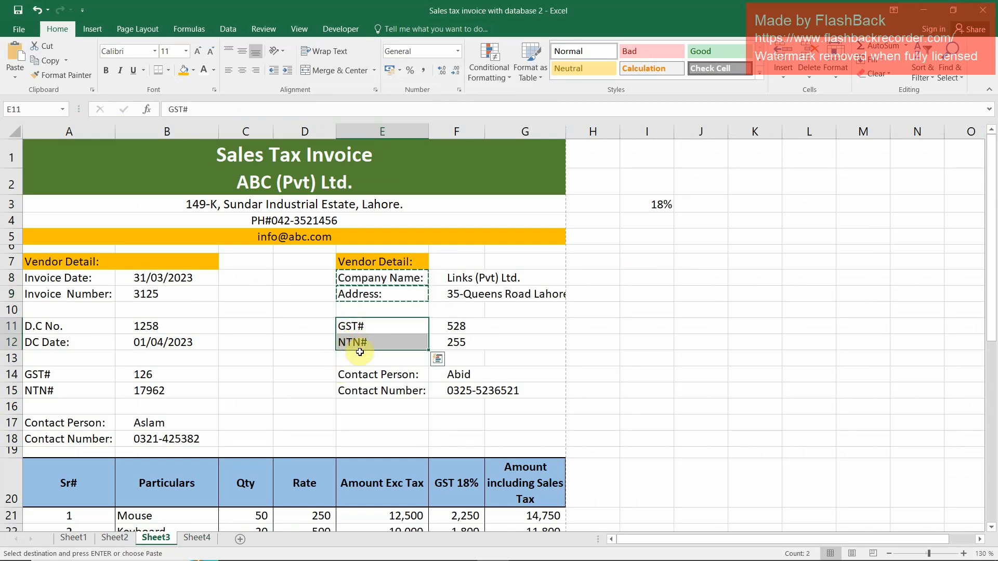
key("ctrl+c")
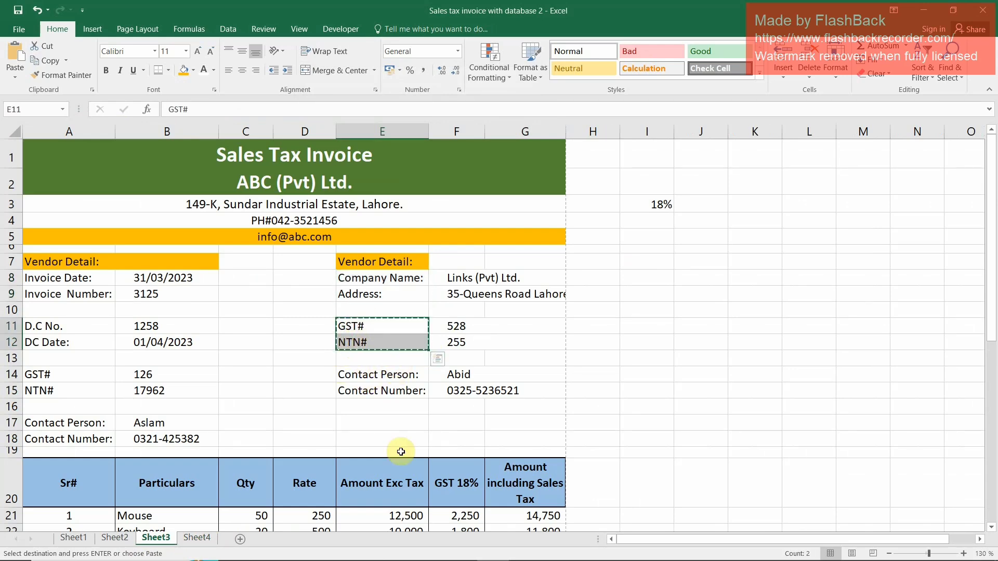
left_click(196, 537)
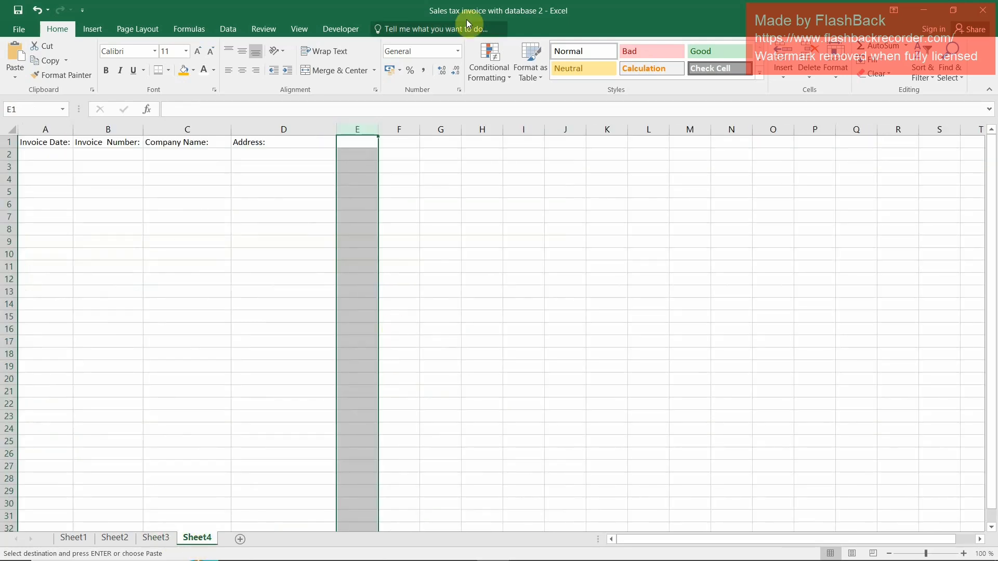
left_click(357, 145)
key("ctrl+alt+v")
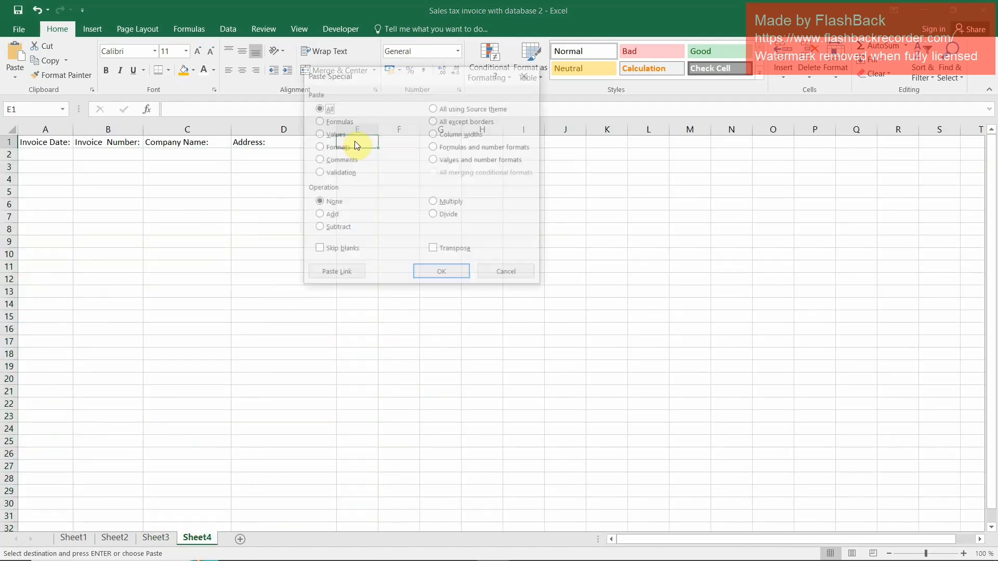
left_click(442, 250)
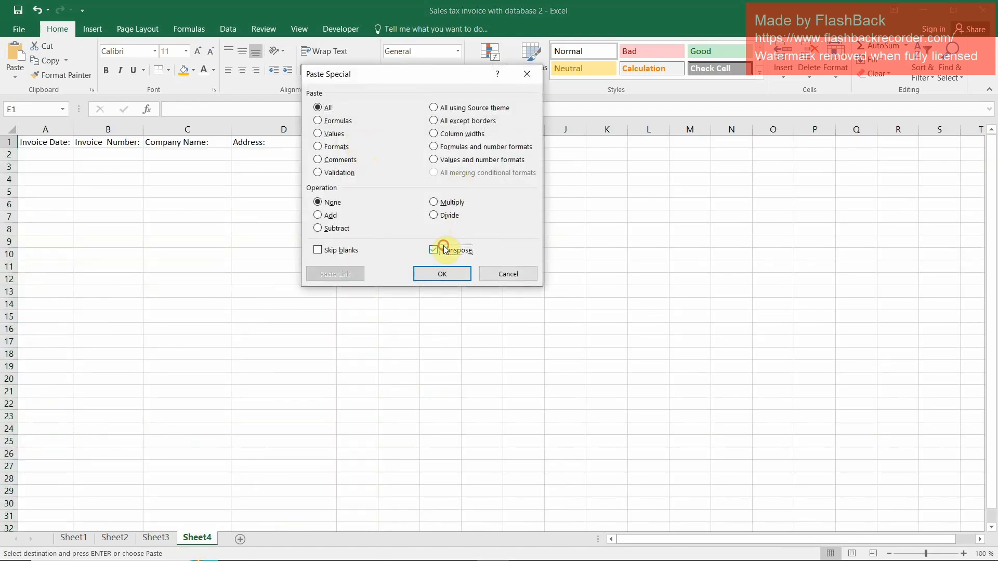
left_click(442, 274)
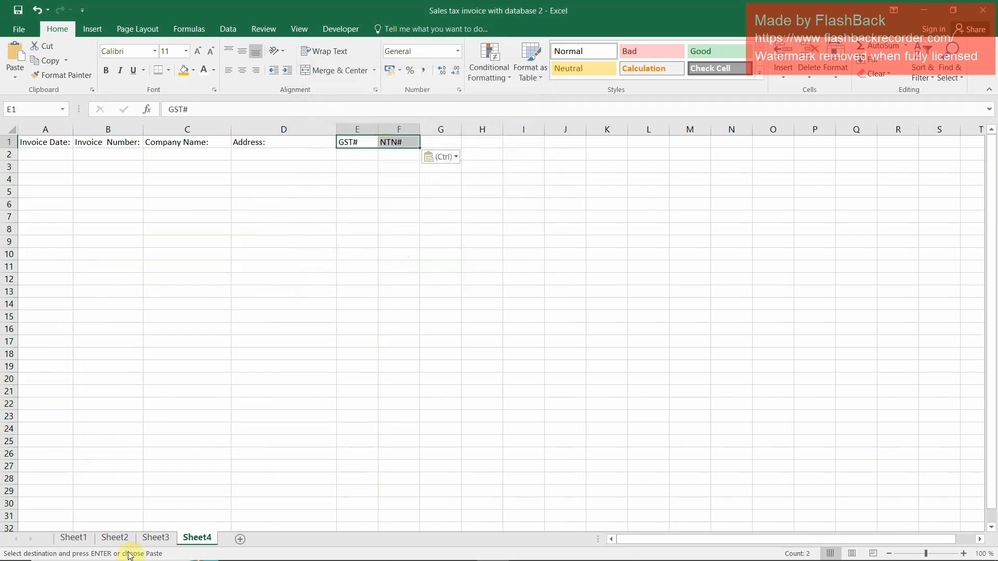
Copy the Contact Person and Contact Number labels from Sheet3 E14:E15 and paste them transposed into G1:H1 of Sheet4
left_click(142, 541)
left_click_drag(378, 375, 381, 392)
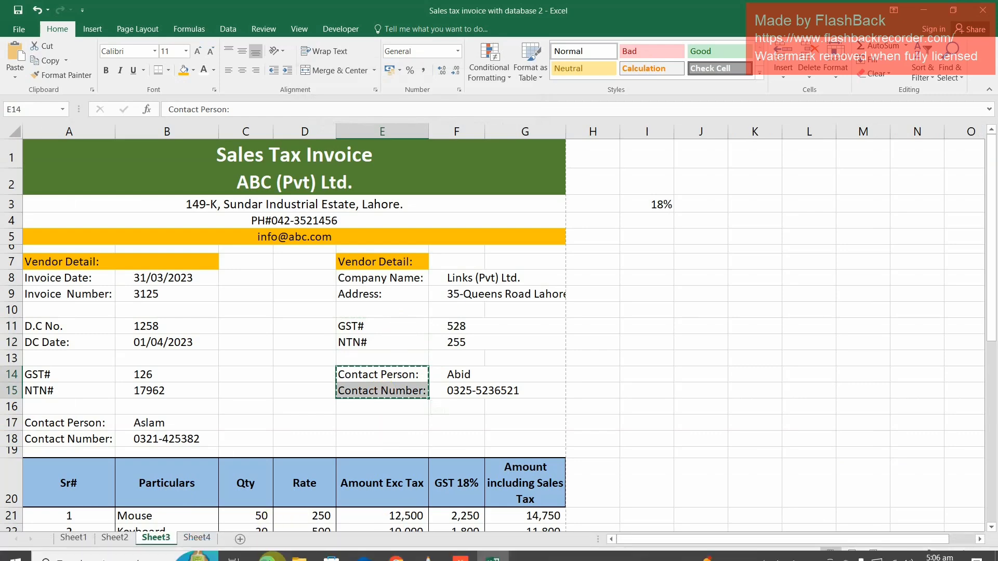
left_click(197, 537)
left_click(448, 137)
left_click(442, 143)
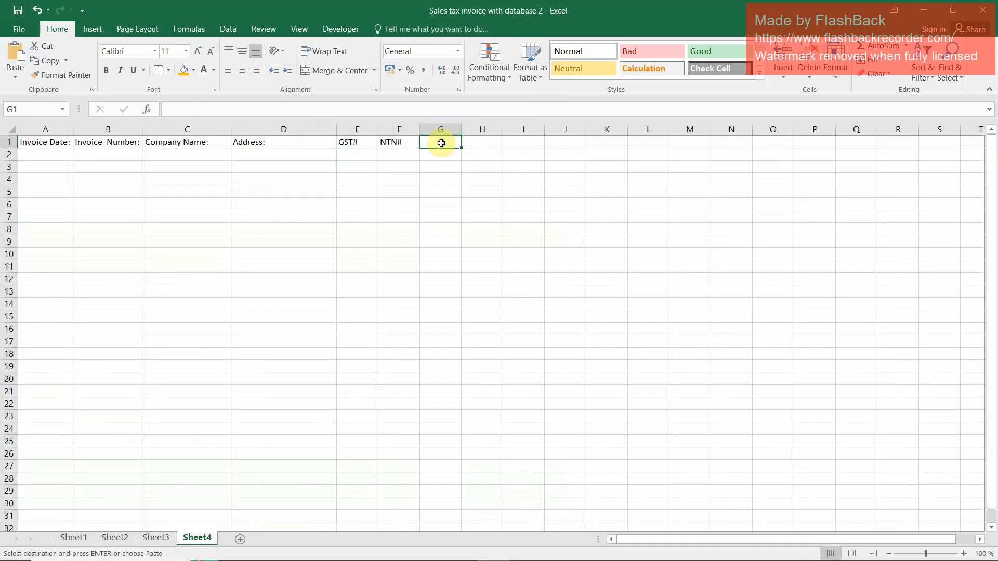
key("ctrl+alt+v")
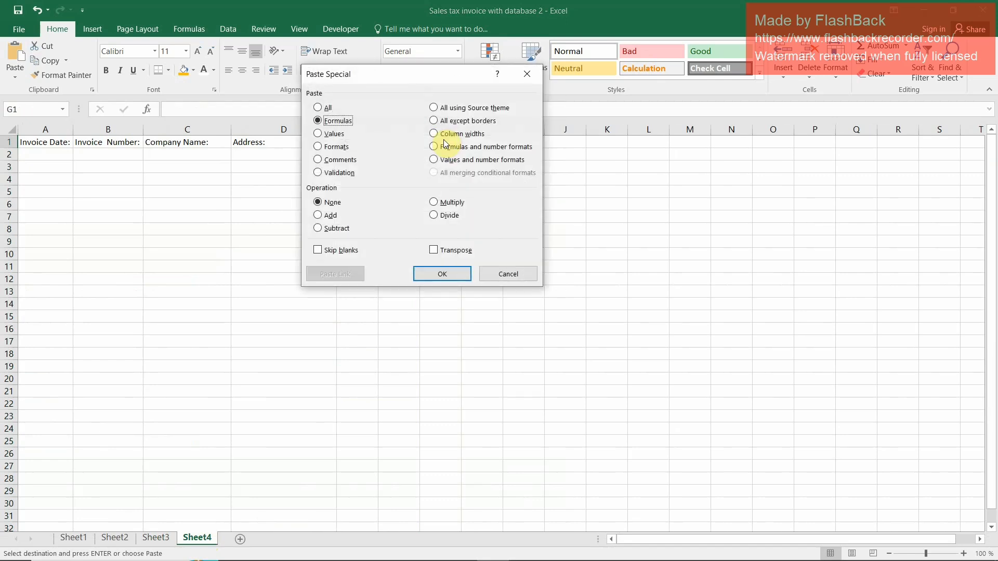
left_click(435, 250)
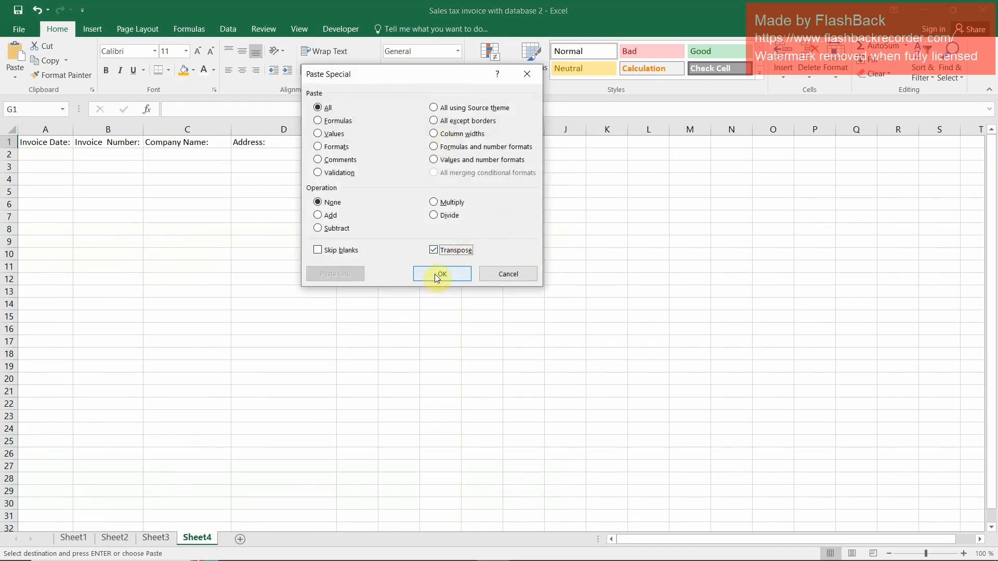
left_click(439, 274)
Widen columns G and H on Sheet4 to fit the Contact Person and Contact Number headings
left_click_drag(462, 130, 566, 137)
left_click_drag(490, 125, 494, 125)
left_click(45, 141)
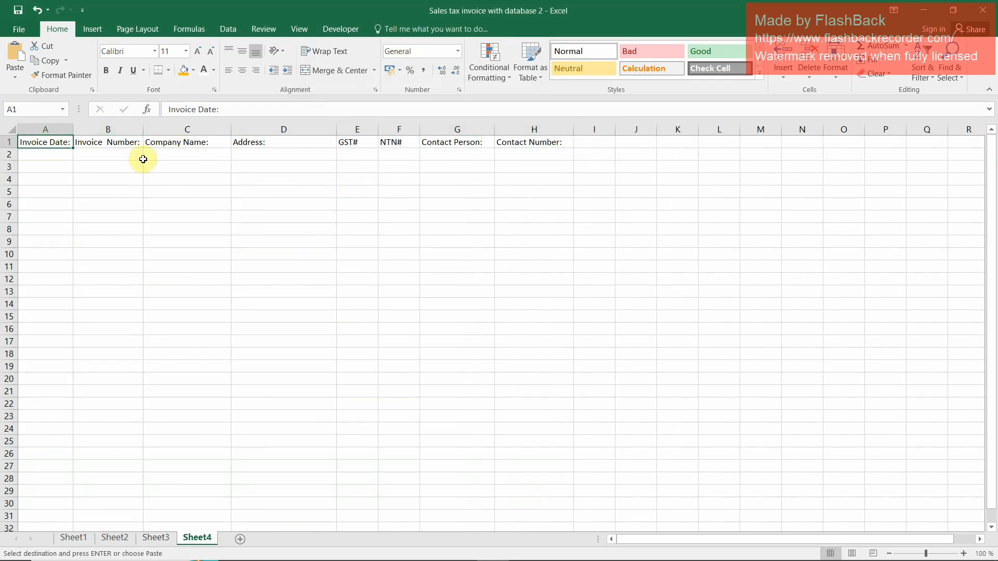
Copy the Amount Exc Tax, GST 18% and Amount including Sales Tax headings from Sheet3 E20:G20 and paste them into I1:K1 of Sheet4
left_click(168, 542)
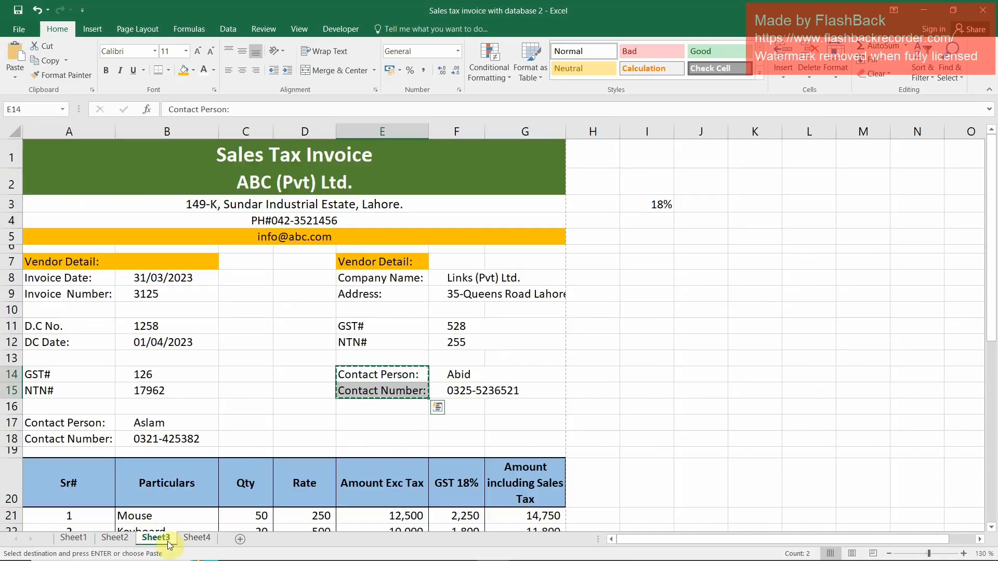
left_click(390, 474)
left_click(453, 479, "ctrl")
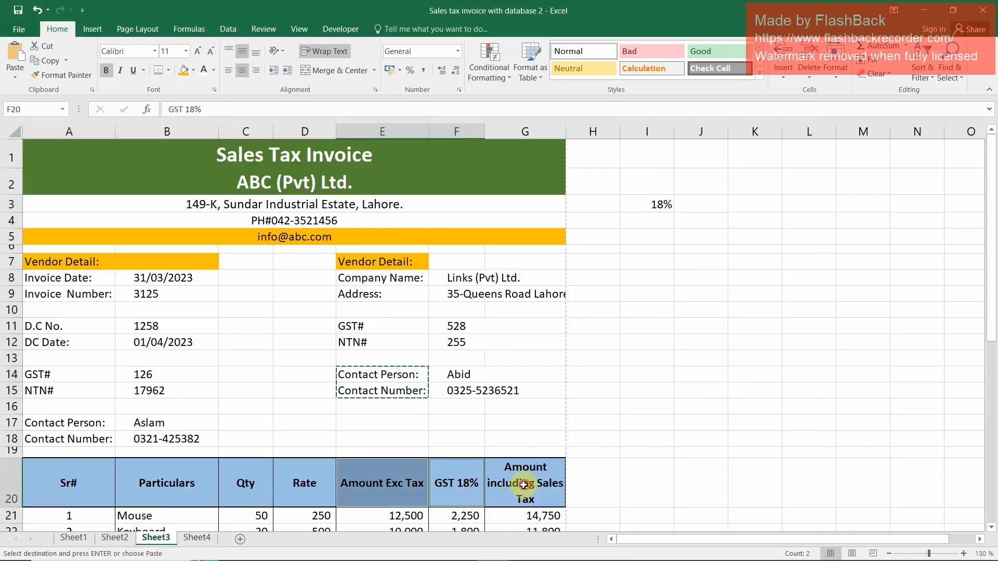
left_click(512, 491, "ctrl")
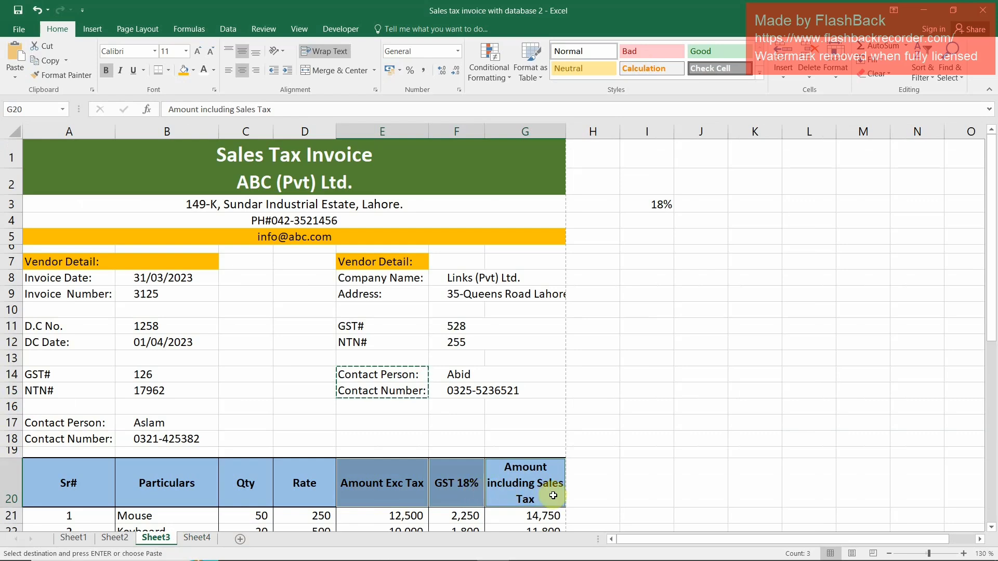
left_click(196, 538)
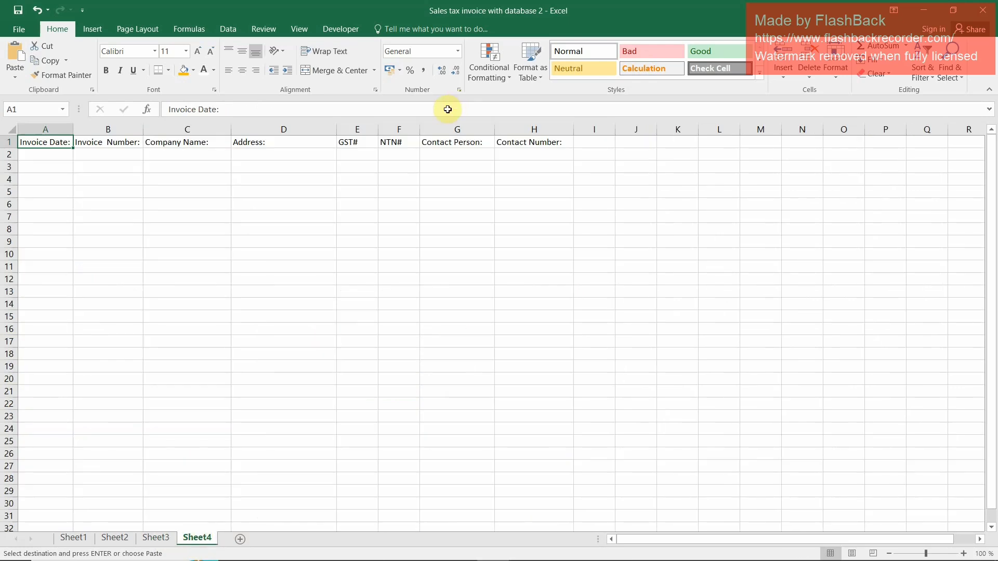
left_click(589, 143)
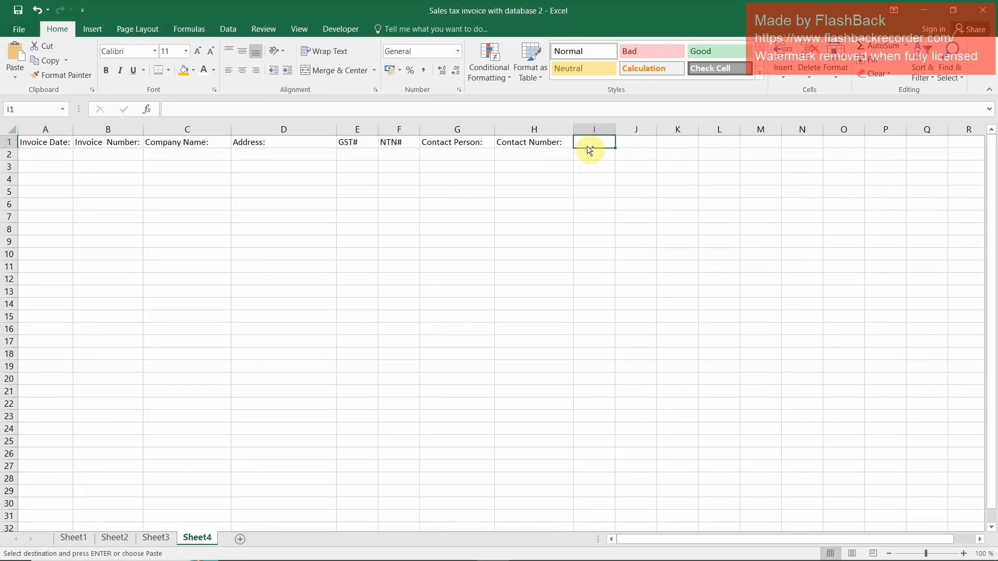
key("ctrl+alt+v")
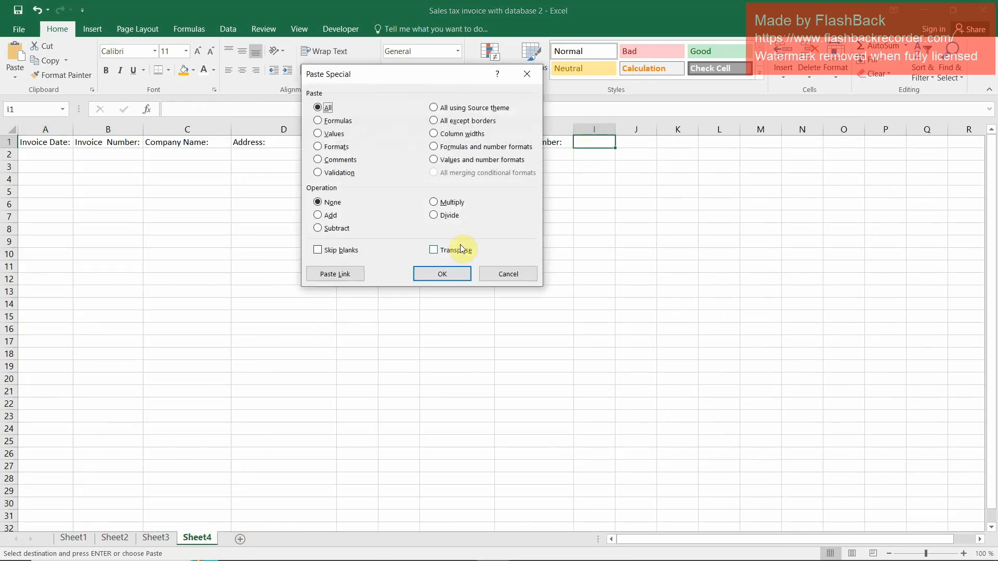
left_click(446, 252)
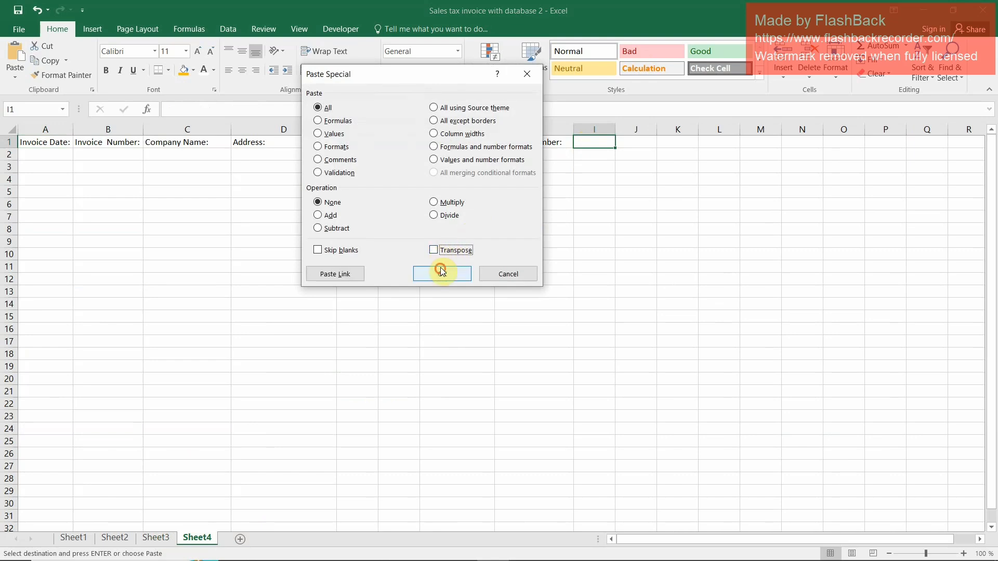
left_click(441, 274)
Apply the Normal cell style to the headings in A1:K1 of Sheet4 and centre them horizontally
left_click_drag(676, 161, 77, 123)
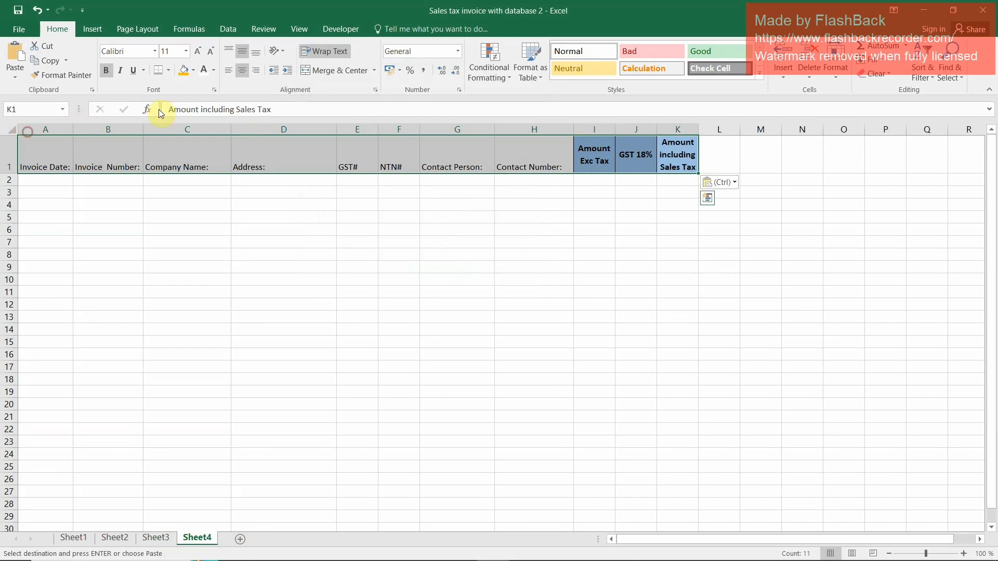
left_click(583, 51)
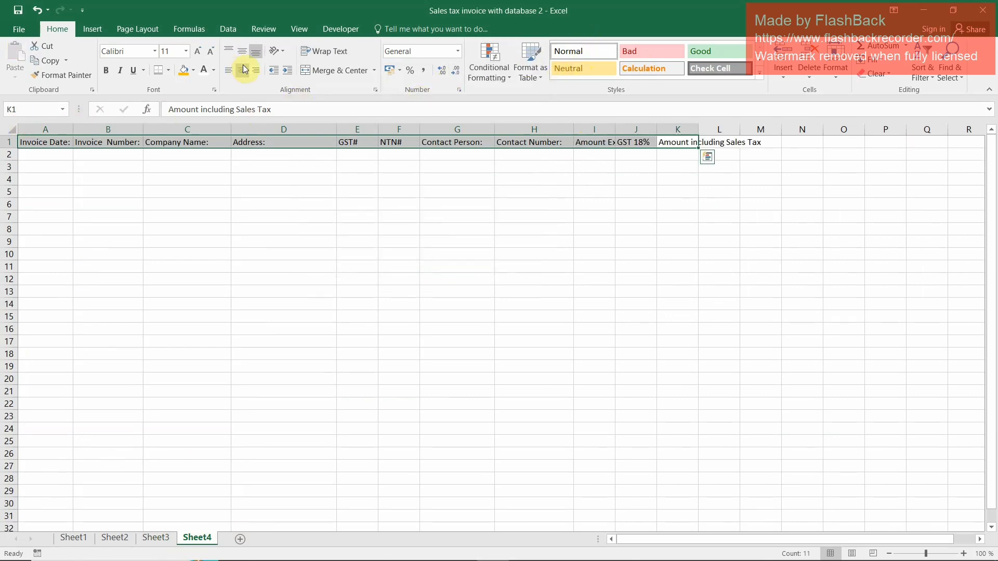
left_click(243, 70)
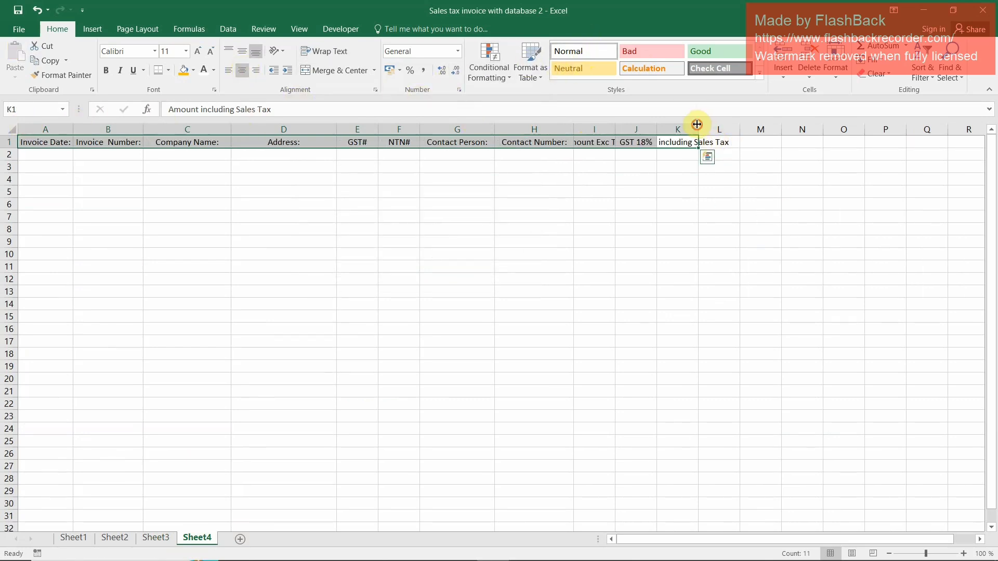
AutoFit columns K, I and H on Sheet4 to the width of their headings
double_click(697, 124)
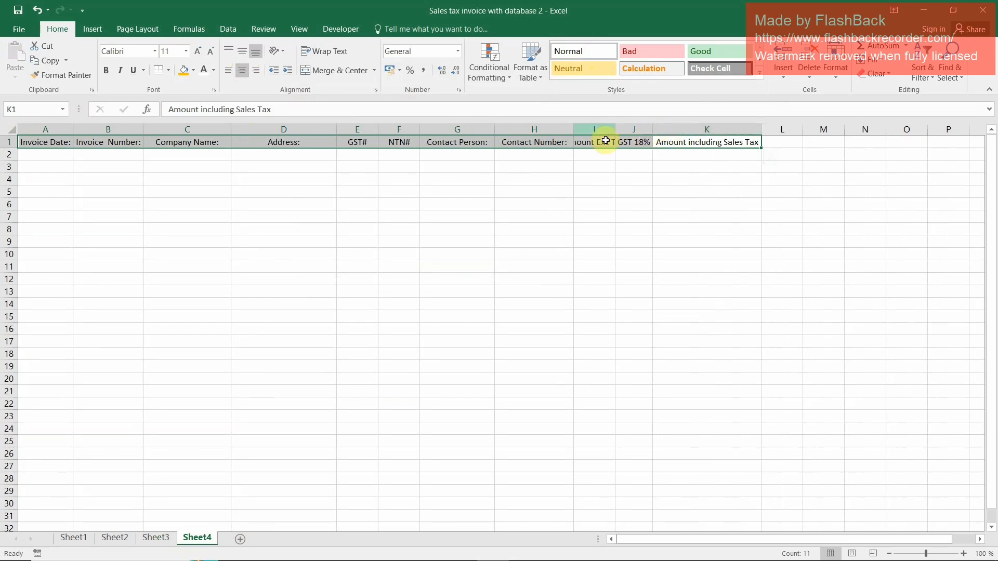
double_click(615, 129)
double_click(575, 130)
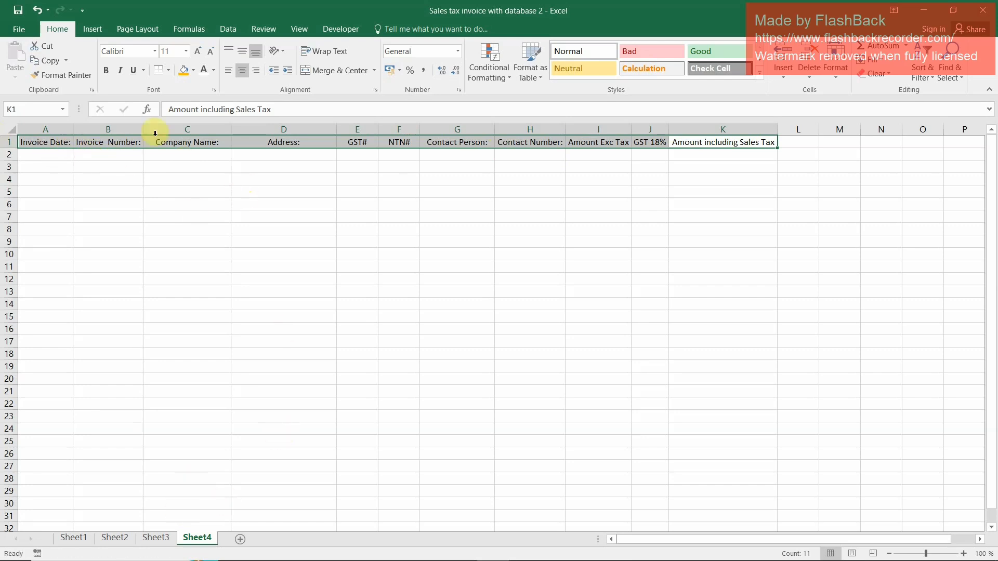
Copy the invoice date and invoice number from Sheet3 B8:B9 and paste them as transposed values into A2:B2 of Sheet4
left_click(155, 540)
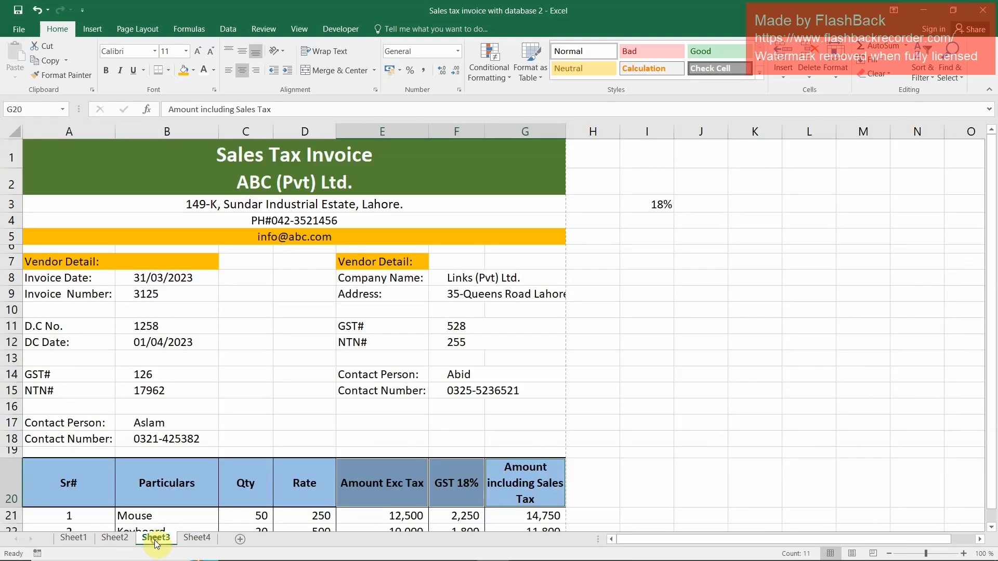
left_click(187, 277)
left_click(164, 295, "ctrl")
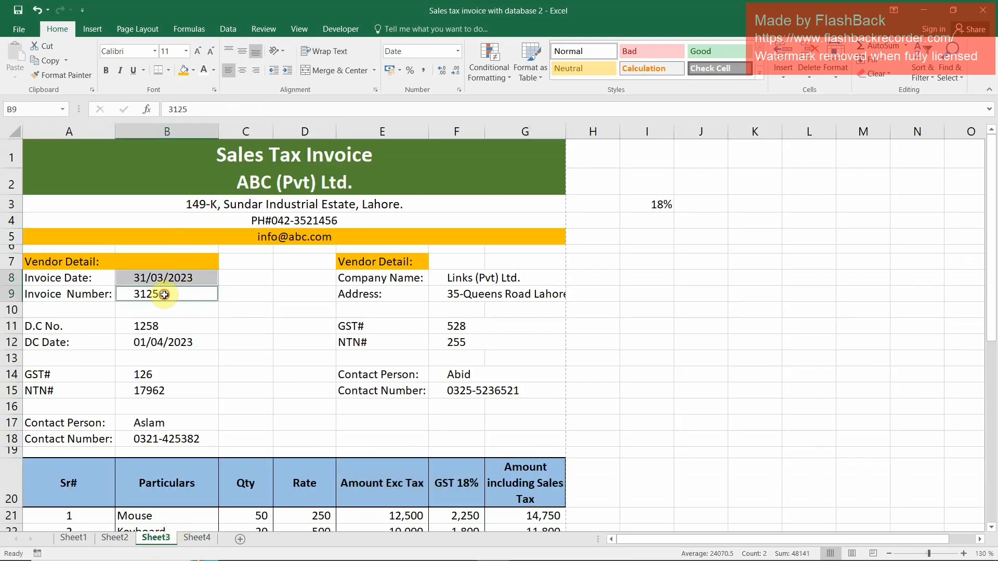
key("ctrl+c")
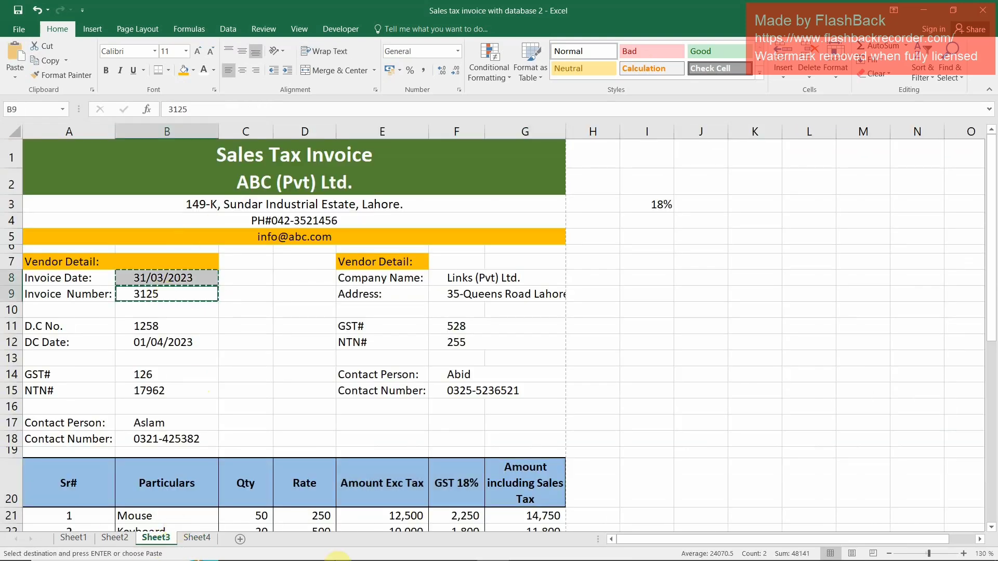
left_click(205, 539)
left_click(48, 154)
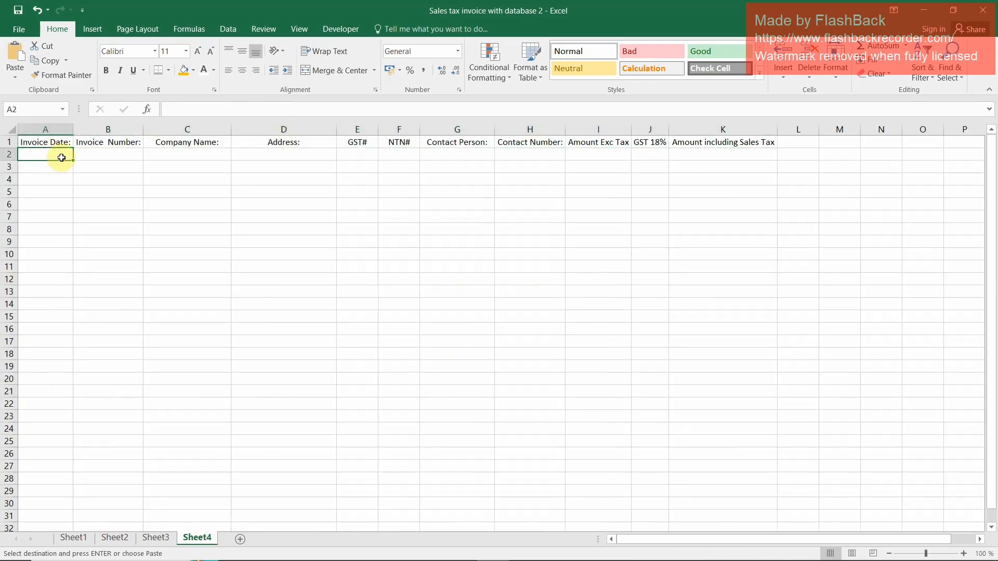
key("ctrl+alt+v")
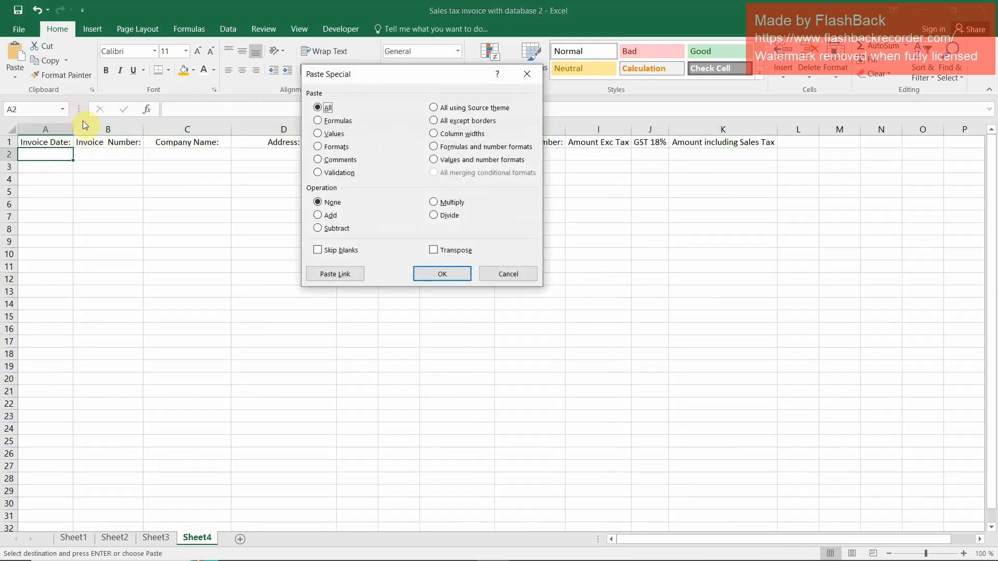
key("v")
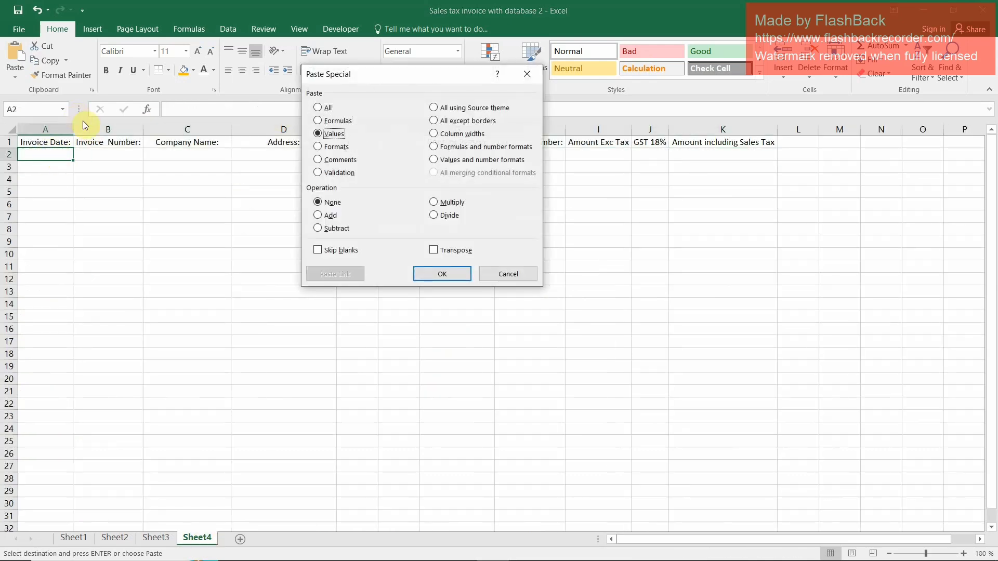
left_click(455, 252)
left_click(443, 274)
Copy the vendor's company name, address, GST# and NTN# entries from Sheet3 F8:F9 and F11:F12 and paste them transposed starting at C2 of Sheet4
left_click(201, 155)
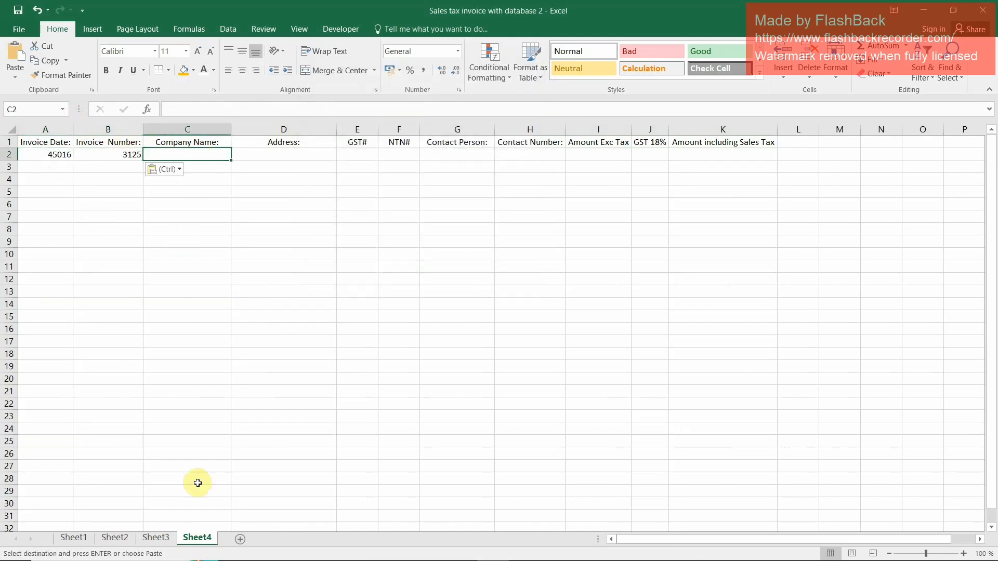
left_click(159, 538)
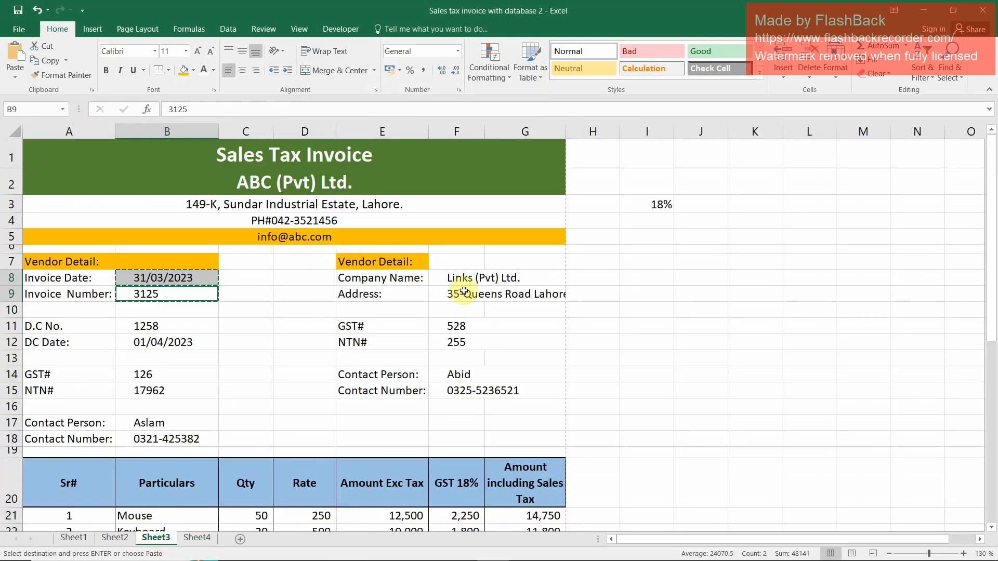
left_click(479, 277)
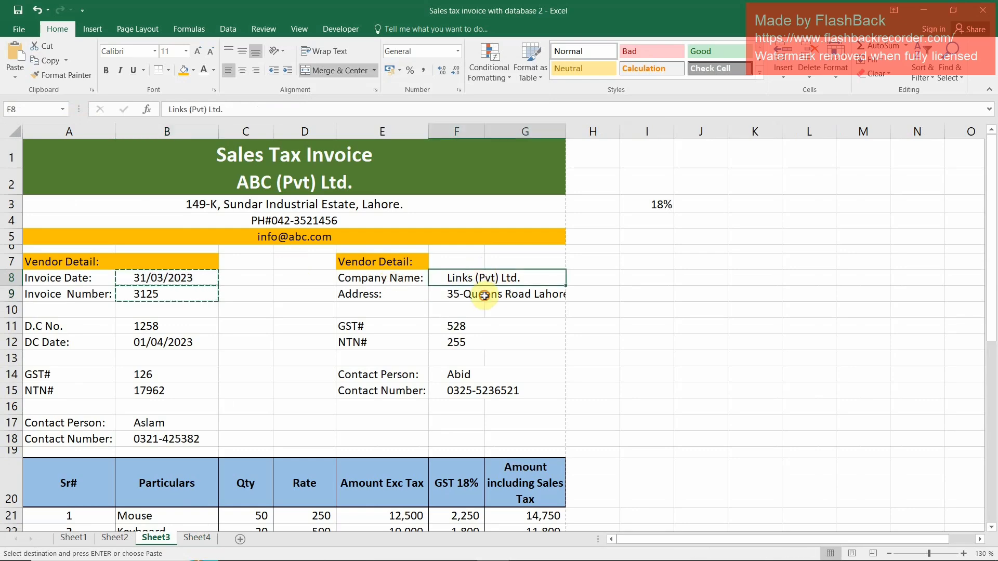
left_click_drag(484, 295, 481, 278)
left_click_drag(468, 330, 468, 343)
key("ctrl+c")
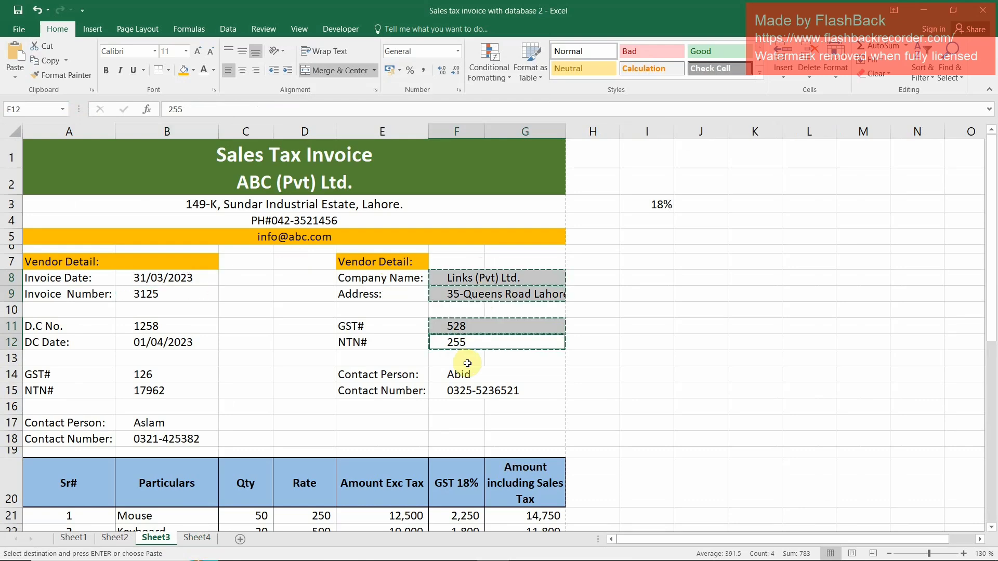
left_click(205, 537)
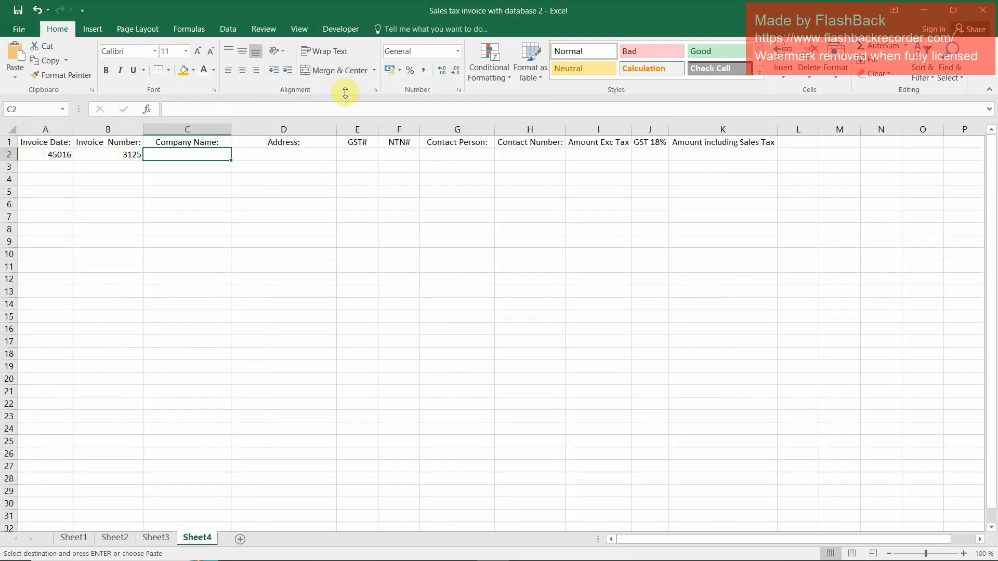
key("ctrl+alt+v")
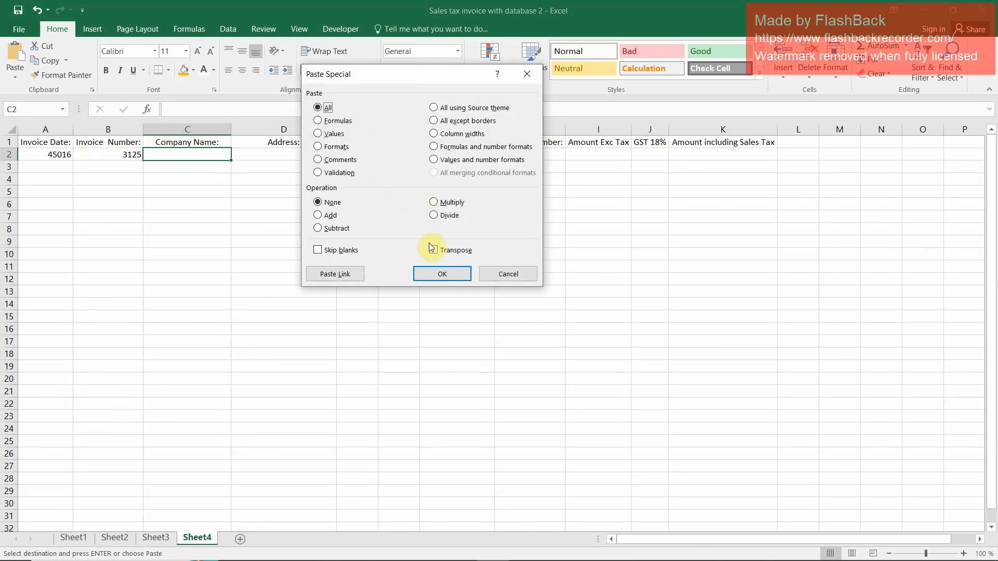
left_click(442, 273)
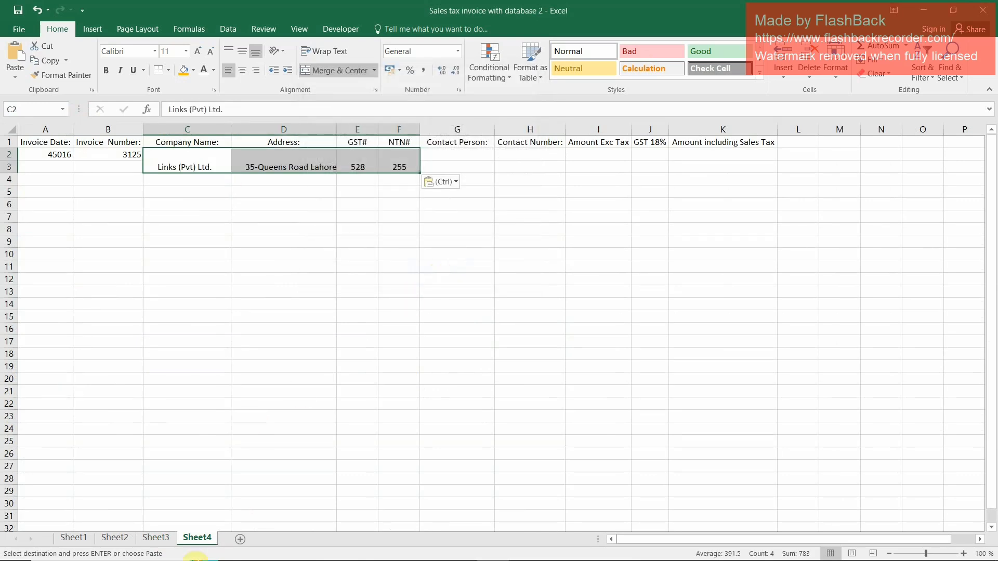
Copy the vendor's contact person and contact number from Sheet3 F14:F15 and paste them transposed starting at G2 of Sheet4
left_click(161, 541)
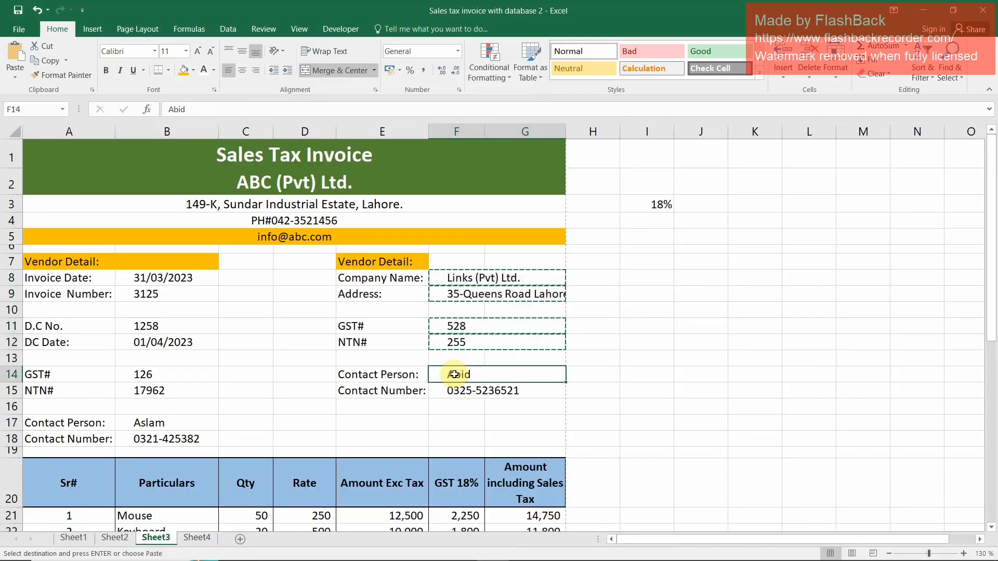
left_click_drag(453, 373, 459, 388)
key("ctrl+c")
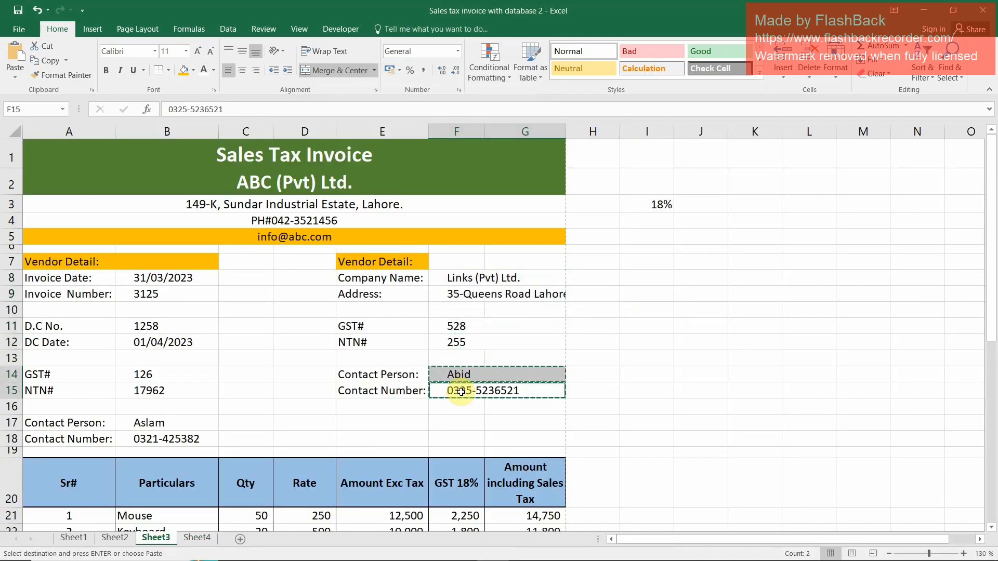
left_click(197, 538)
left_click(446, 155)
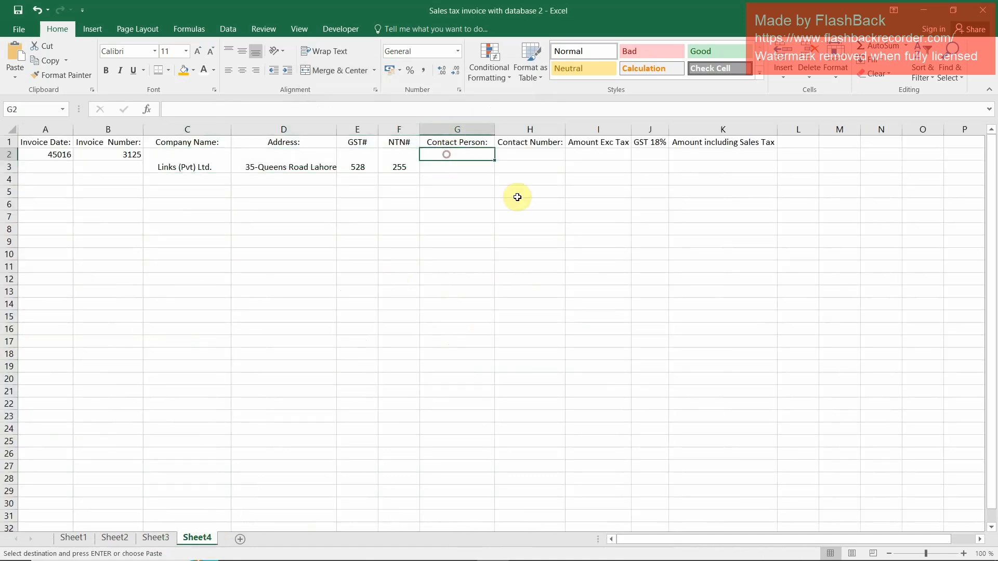
key("ctrl+alt+v")
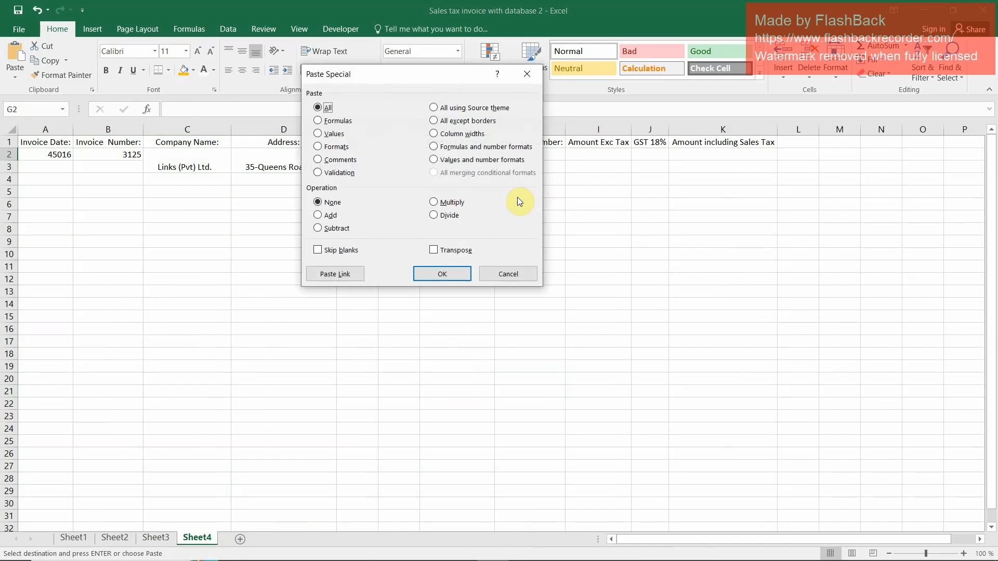
left_click(452, 250)
left_click(442, 274)
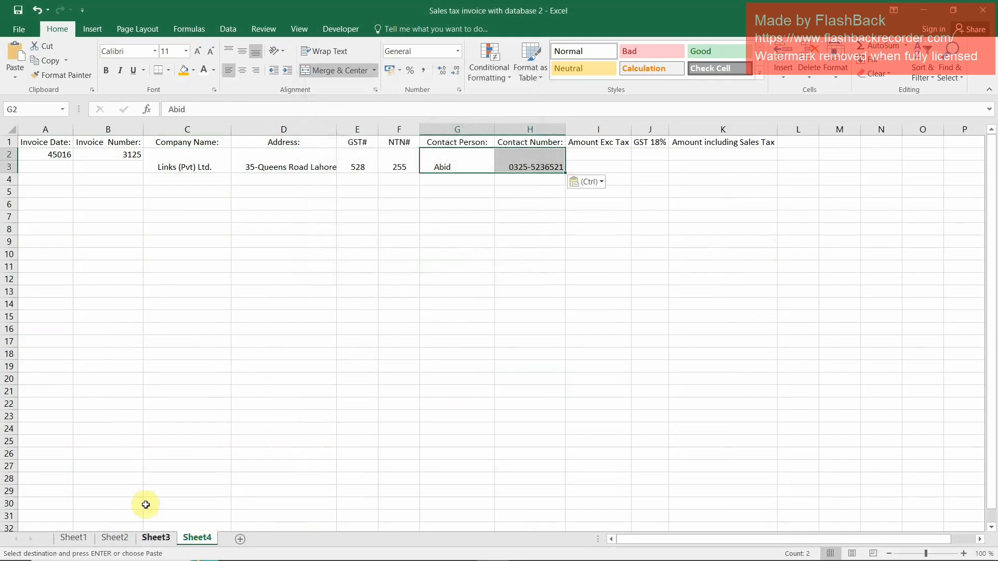
Copy the Amount Exc Tax, GST 18% and Amount including Sales Tax totals in E36:G36 of Sheet3 and return to Sheet4
left_click(156, 537)
left_click(390, 480)
left_click(459, 484, "ctrl")
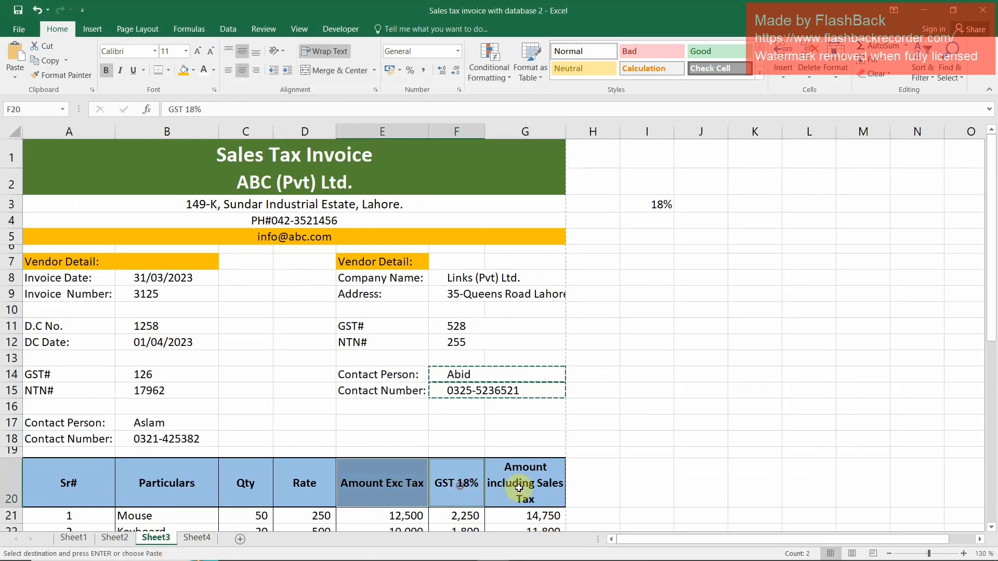
scroll(522, 468, "down", 4)
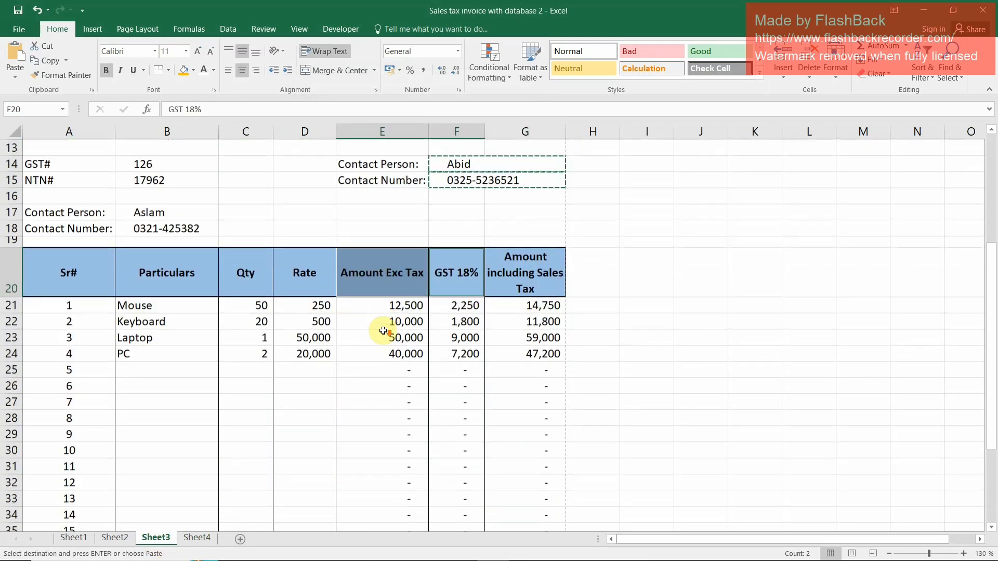
scroll(383, 332, "down", 2)
left_click(391, 450)
left_click(474, 450, "ctrl")
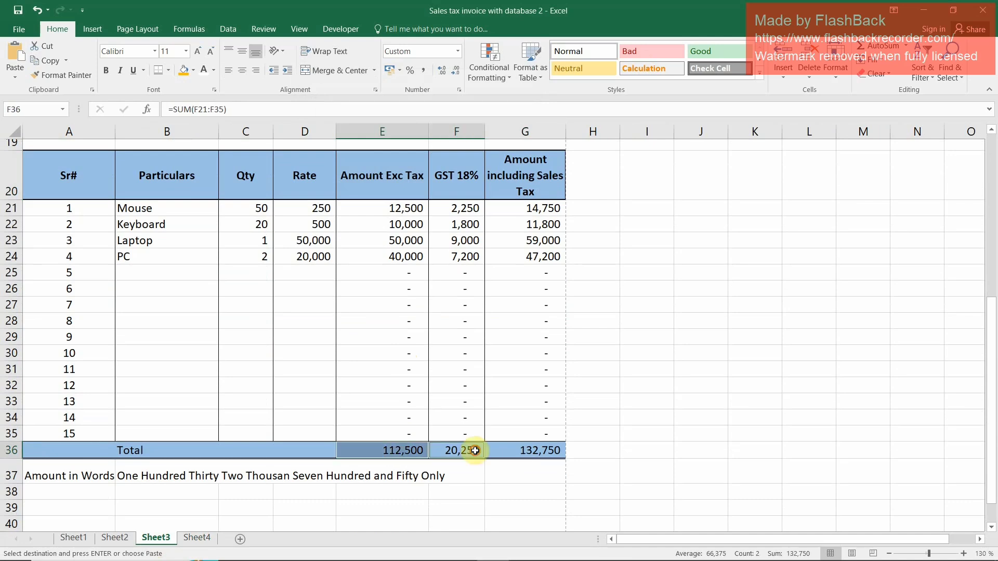
left_click(543, 453, "ctrl")
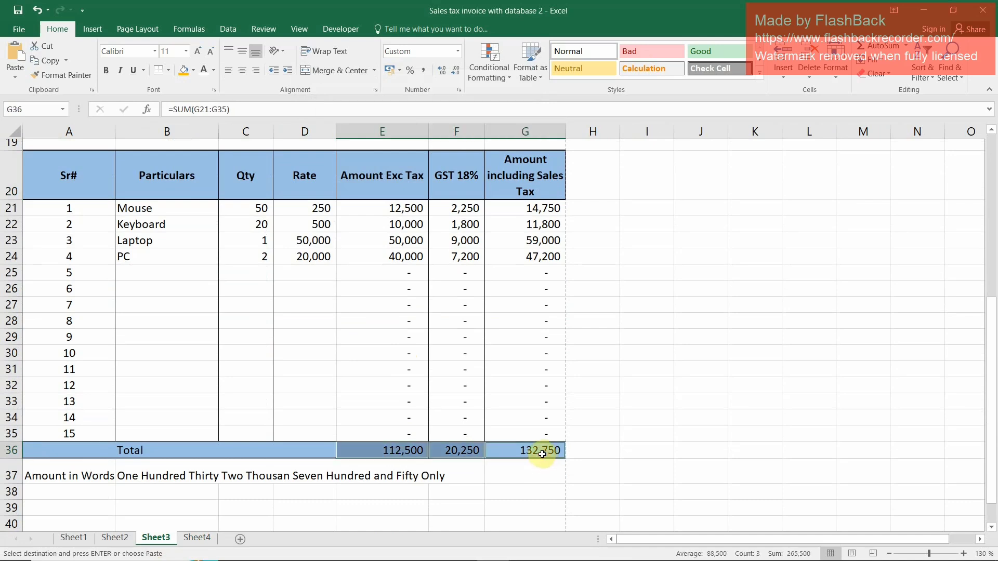
left_click(197, 537)
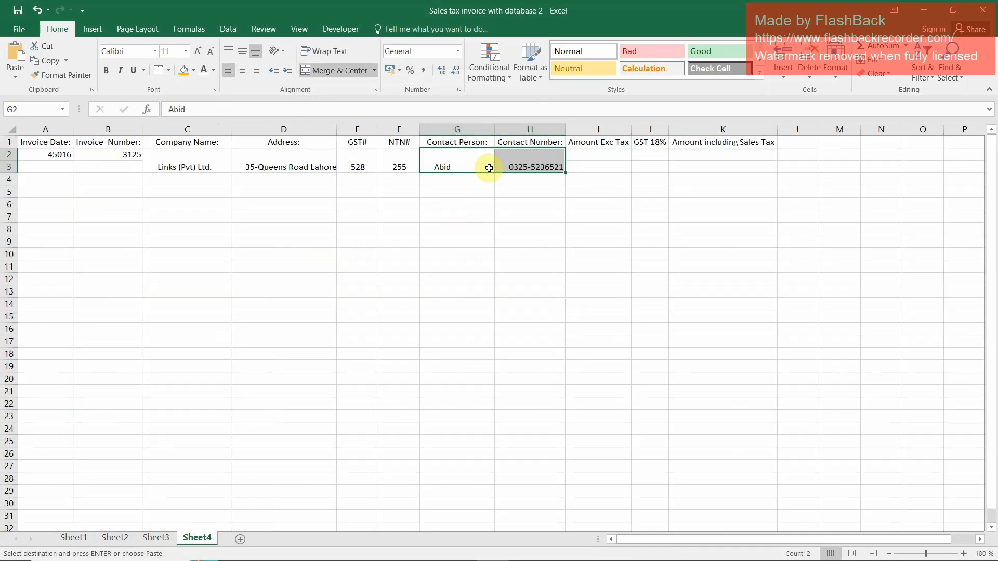
Try to paste the copied totals as transposed values starting at I2
left_click(607, 157)
key("ctrl+alt+v")
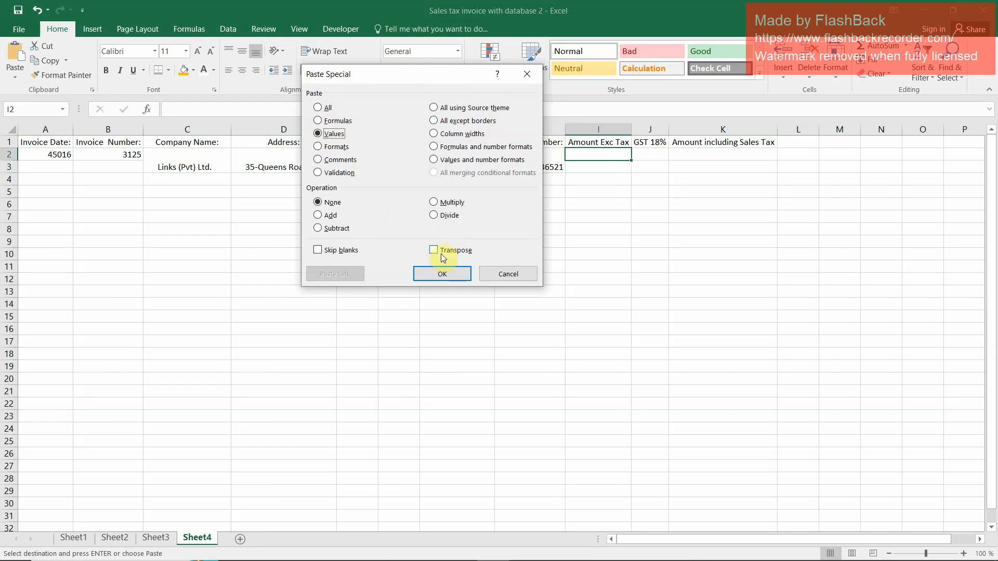
left_click(444, 272)
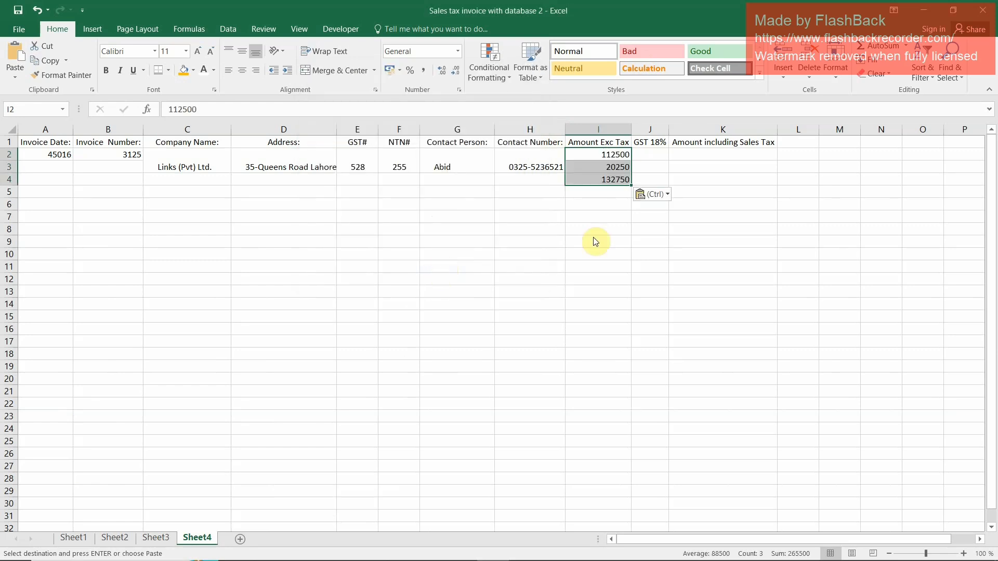
key("ctrl")
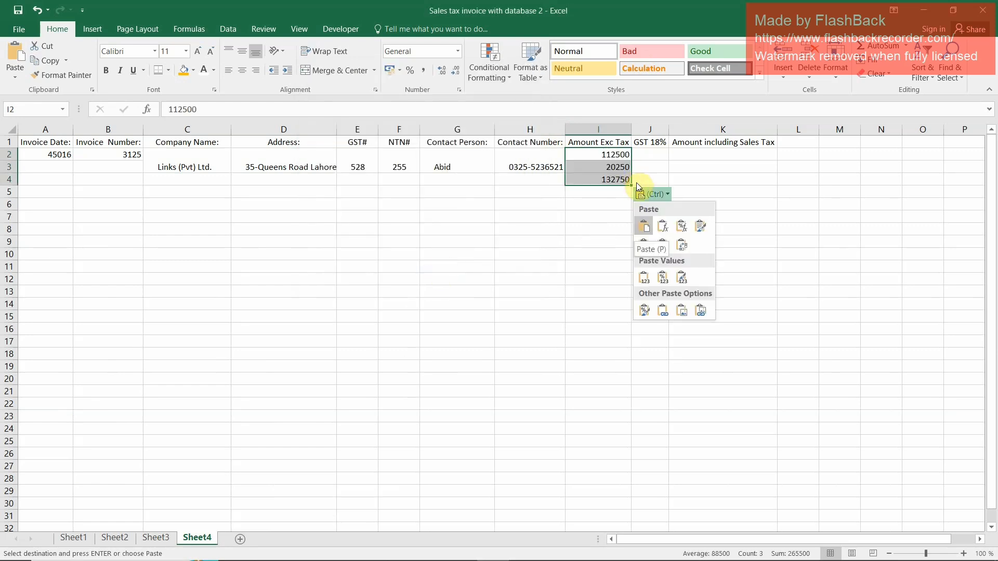
key("Escape")
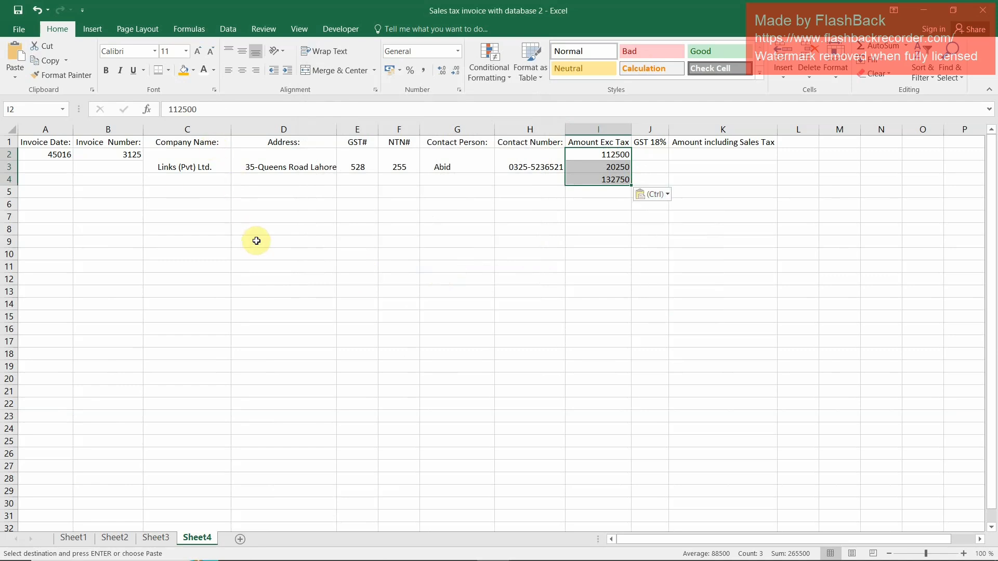
key("ctrl+z")
Paste the three copied totals as untransposed values across I2:K2 of Sheet4
left_click(594, 157)
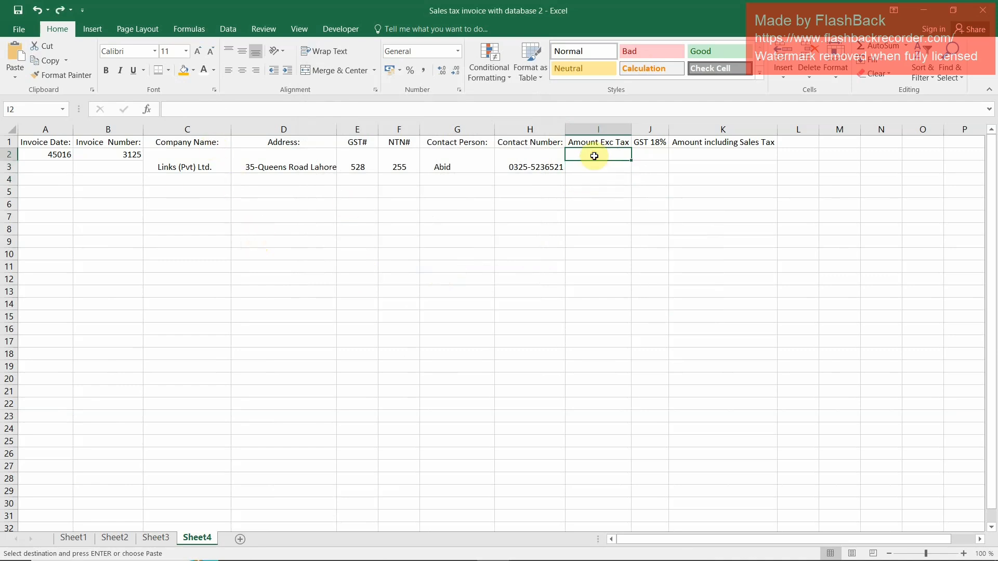
key("ctrl+alt+v")
key("f")
key("Return")
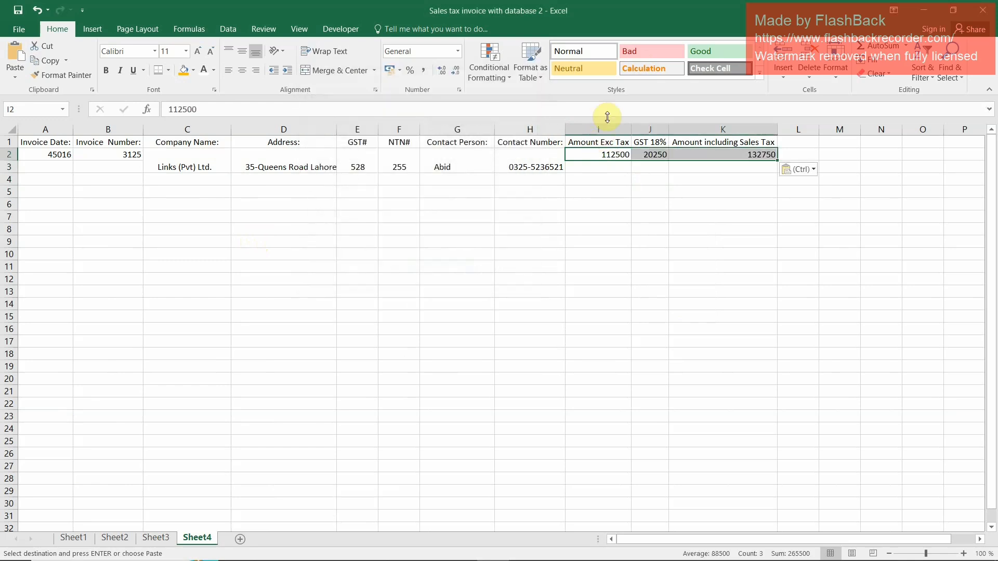
Apply the Normal cell style to A2:K3 and unmerge the vendor cells in C2:H3
left_click_drag(36, 162, 757, 162)
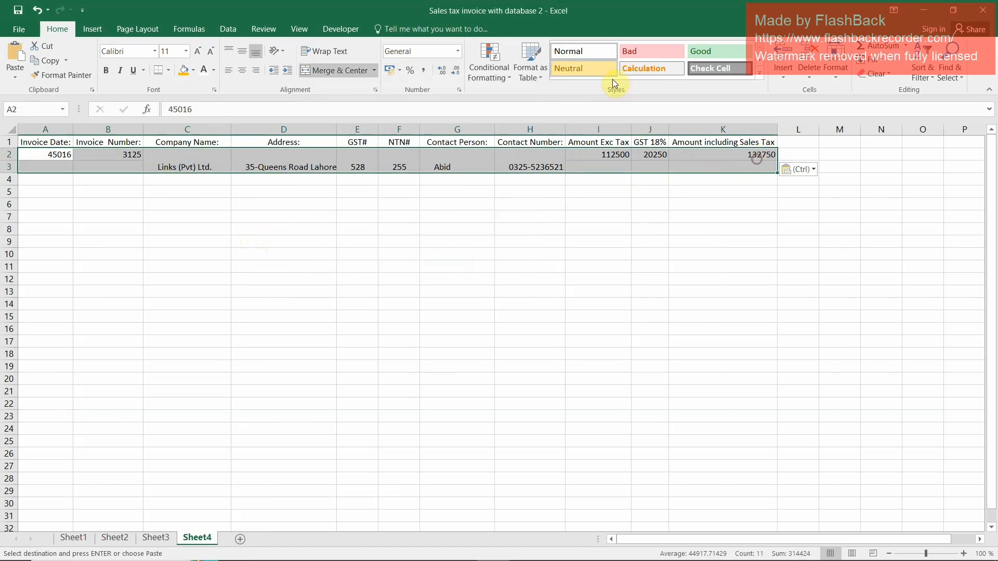
left_click(575, 52)
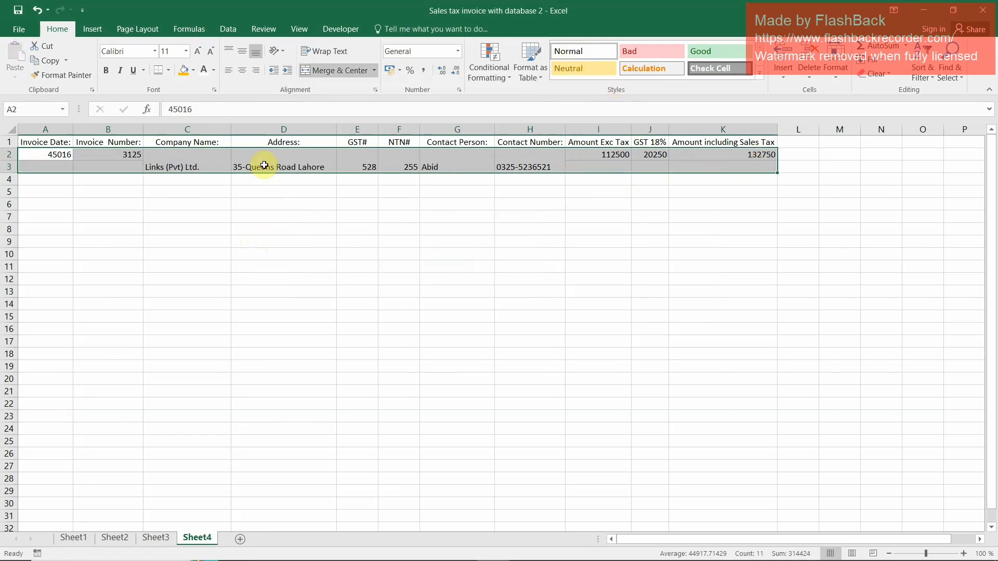
left_click(343, 167)
left_click_drag(185, 156, 557, 164)
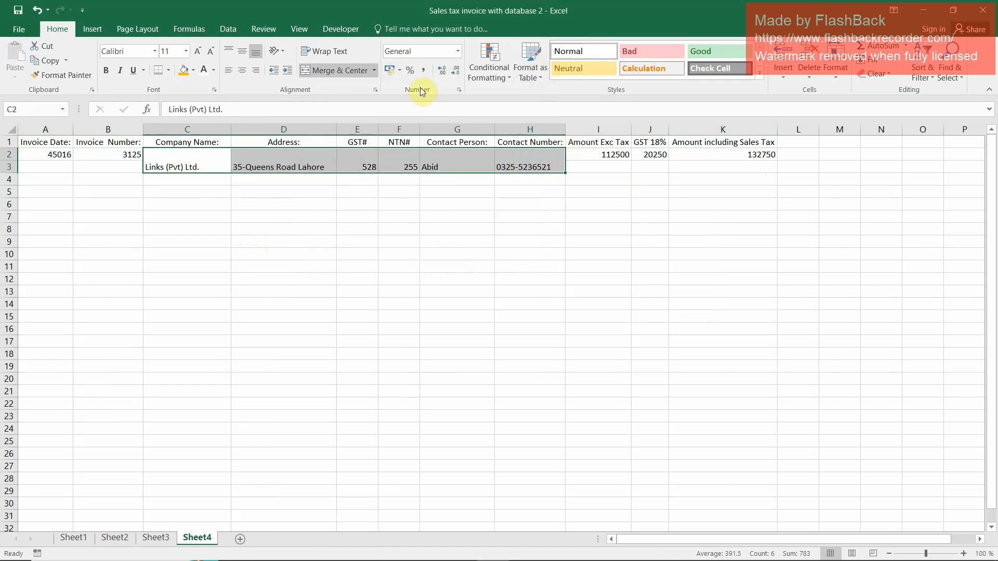
left_click(315, 68)
left_click(408, 254)
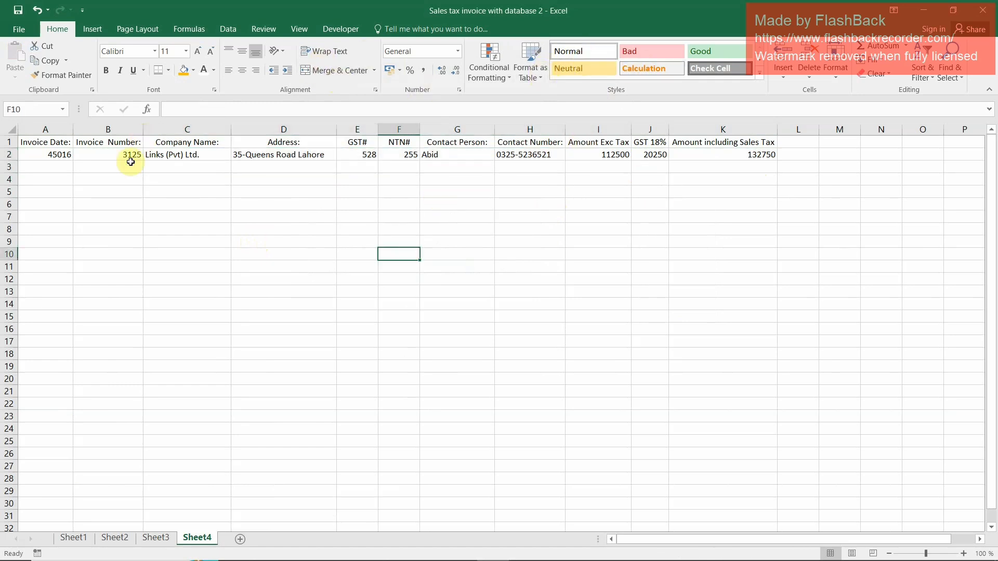
Format the invoice date in A2 as Short Date and center the headings and record in A1:K2
left_click(55, 156)
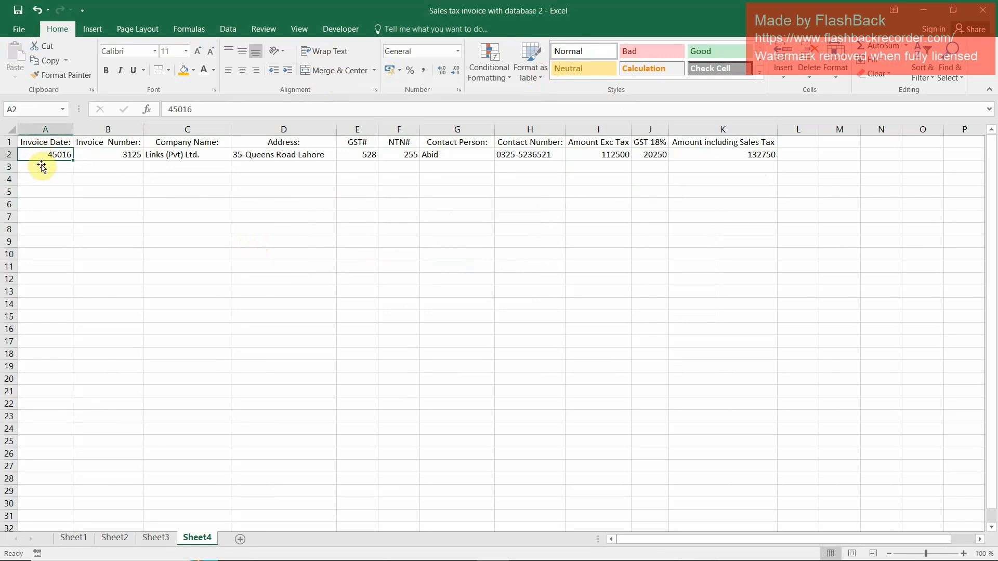
left_click(458, 52)
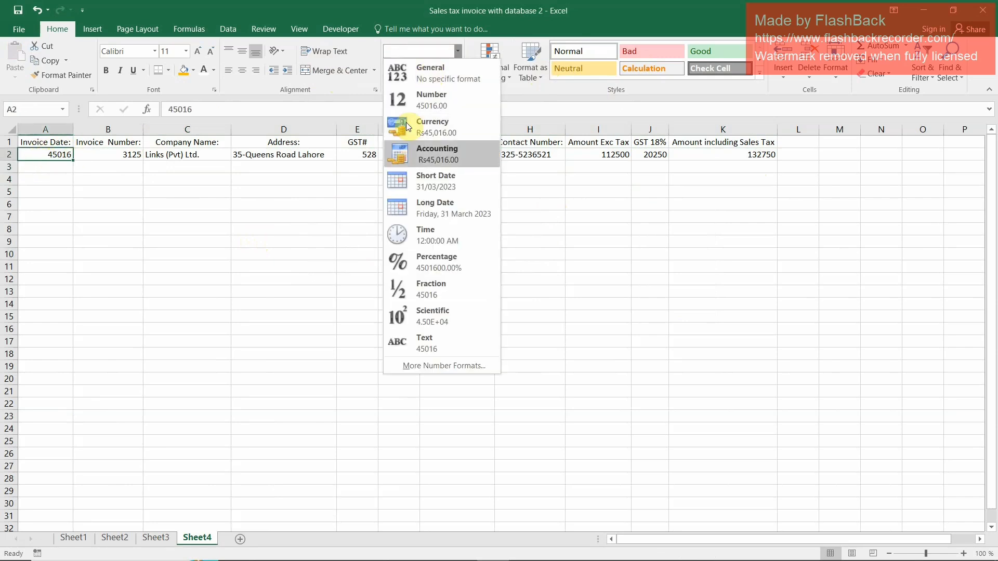
left_click(443, 181)
left_click(34, 196)
left_click(63, 164)
left_click_drag(33, 138, 748, 154)
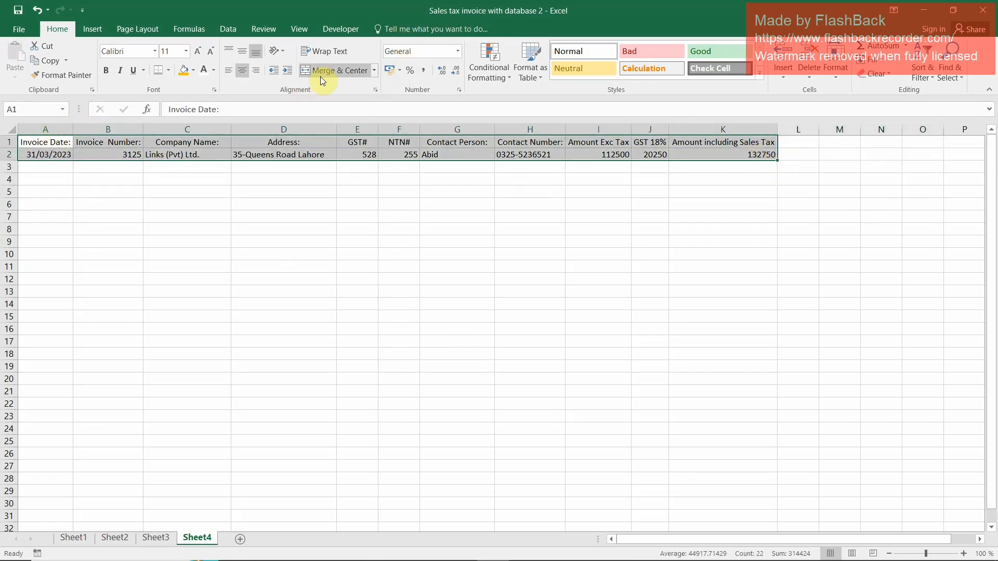
left_click(239, 70)
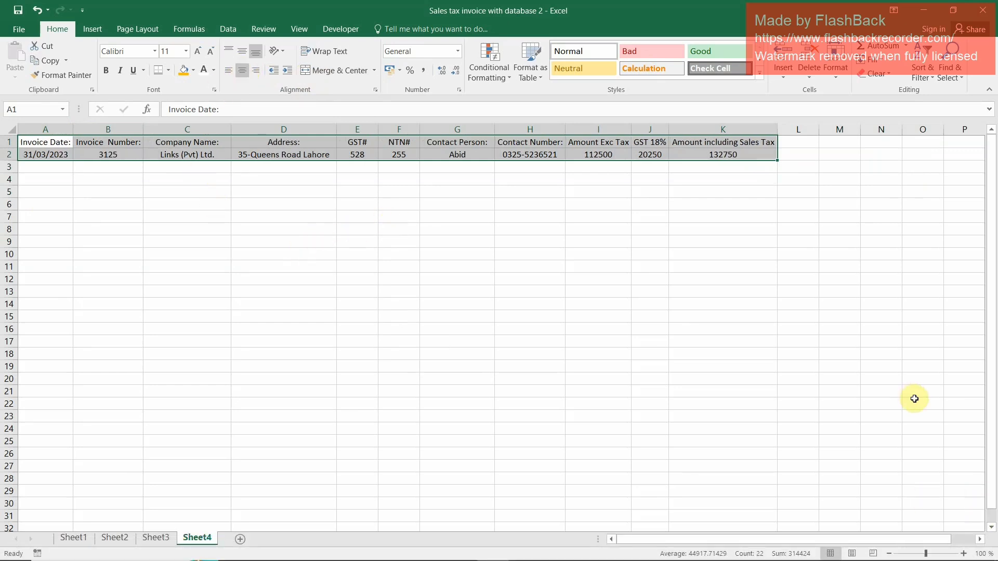
Convert the range A1:K21 on Sheet4 into a table with headers
left_click(963, 553)
left_click(963, 554)
left_click(963, 554)
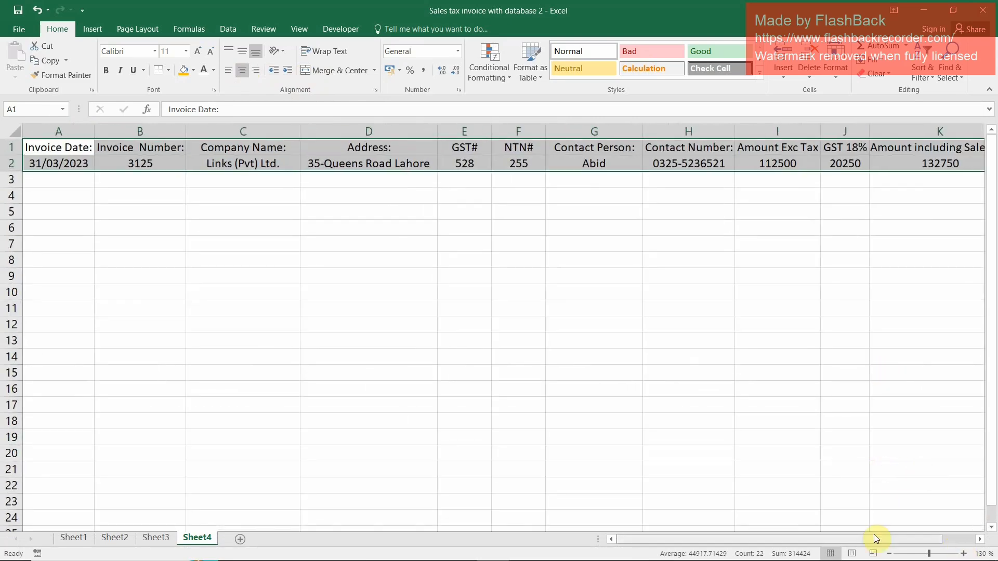
left_click(889, 554)
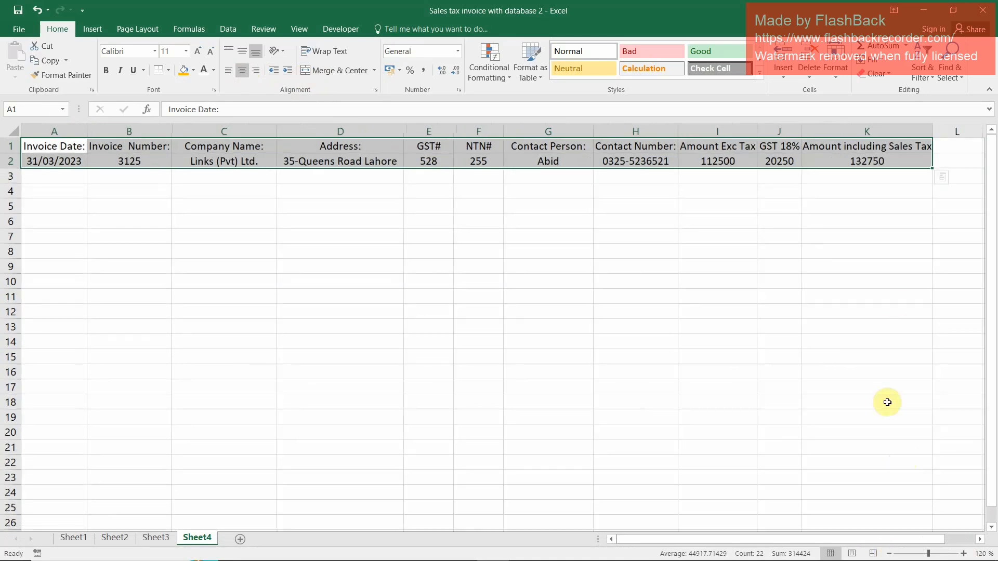
key("shift+Down")
key("shift+Down")
key("shift+Down")
key("shift+Down")
key("shift+Down")
key("shift+Down")
key("shift+Down")
key("shift+Down")
key("shift+Down")
key("shift+Down")
key("shift+Down")
key("shift+Down")
key("shift+Down")
key("shift+Down")
key("shift+Down")
key("shift+Down")
key("shift+Down")
key("shift+Down")
key("shift+Down")
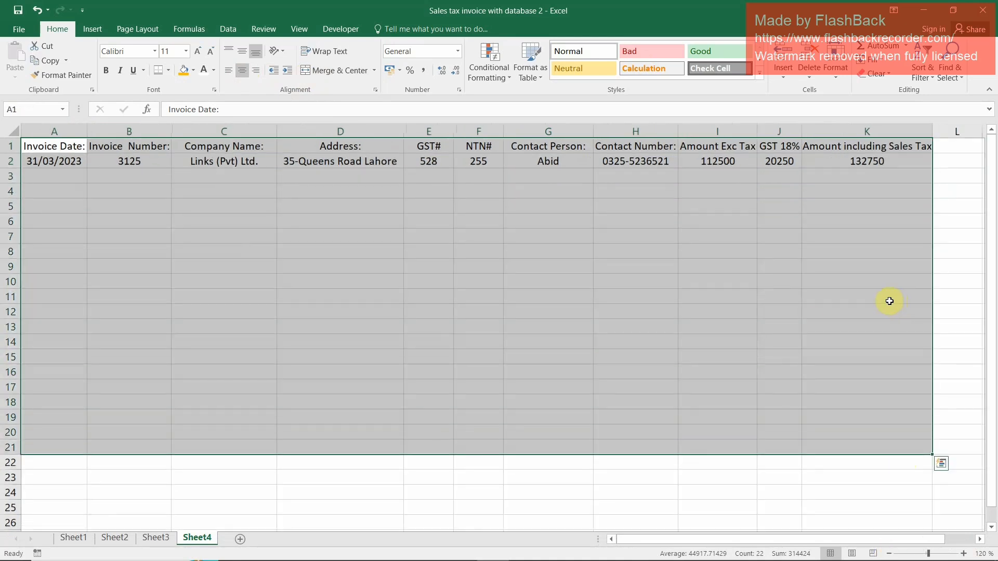
left_click(99, 32)
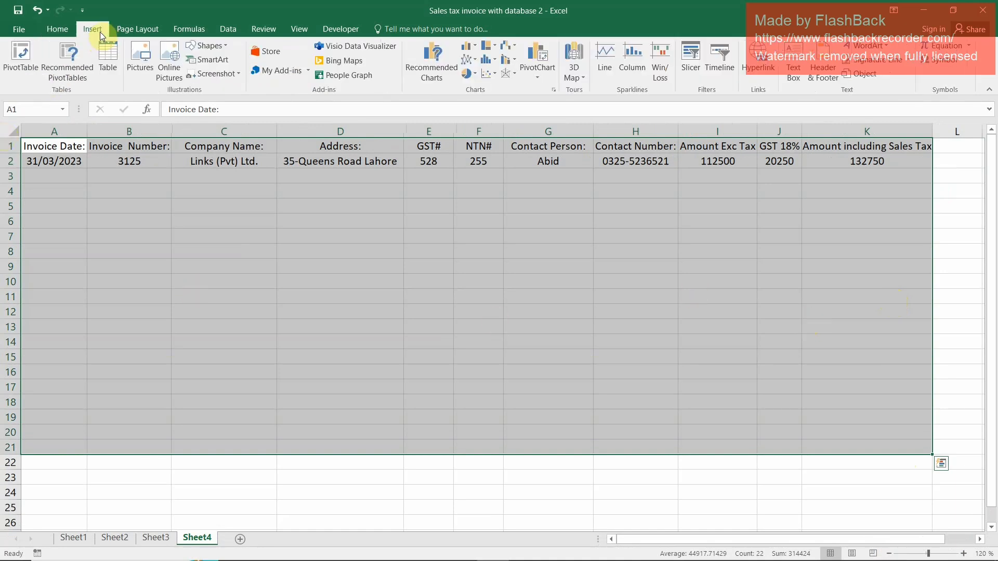
left_click(102, 59)
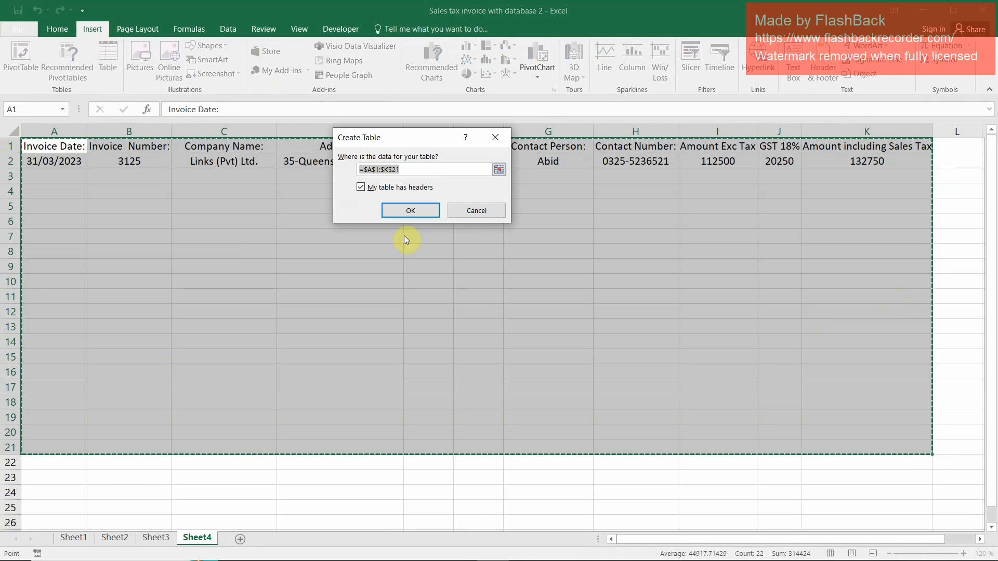
left_click(414, 211)
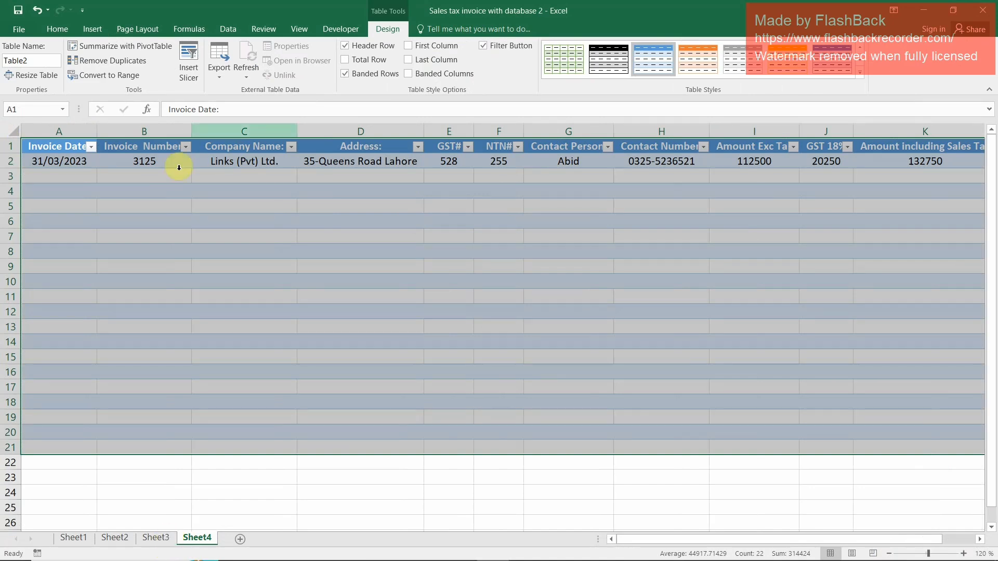
Link cell I10 on Sheet3 to the invoice date with the formula =B8
left_click(156, 538)
scroll(431, 274, "up", 6)
left_click(650, 309)
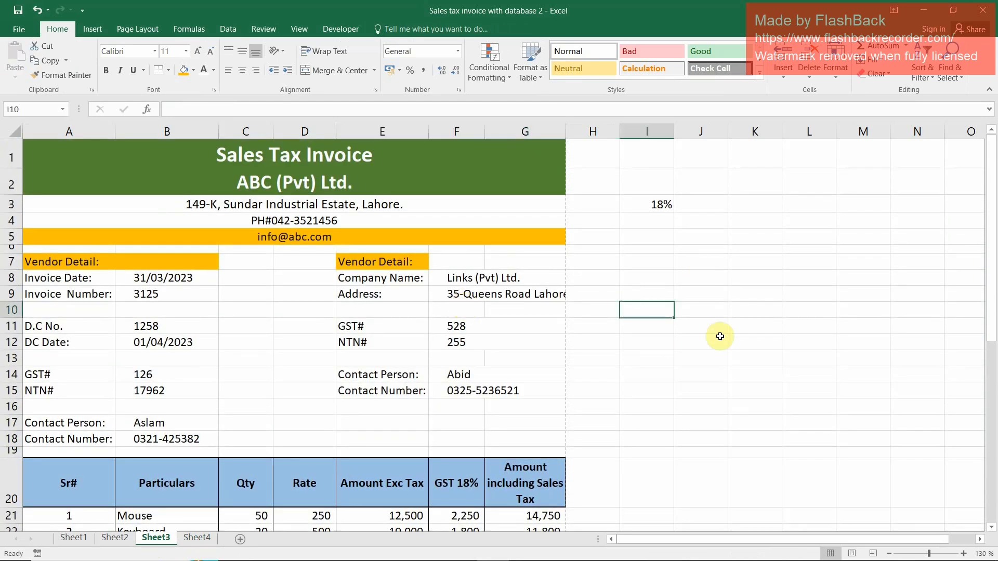
type("=")
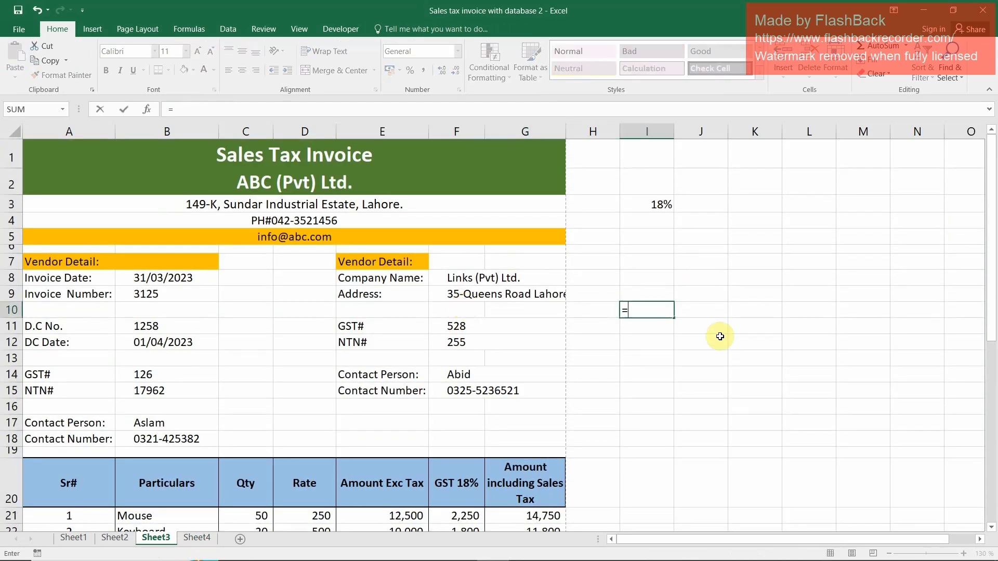
key("Left")
key("Left")
key("Left")
key("Left")
key("Left")
key("Left")
key("Up")
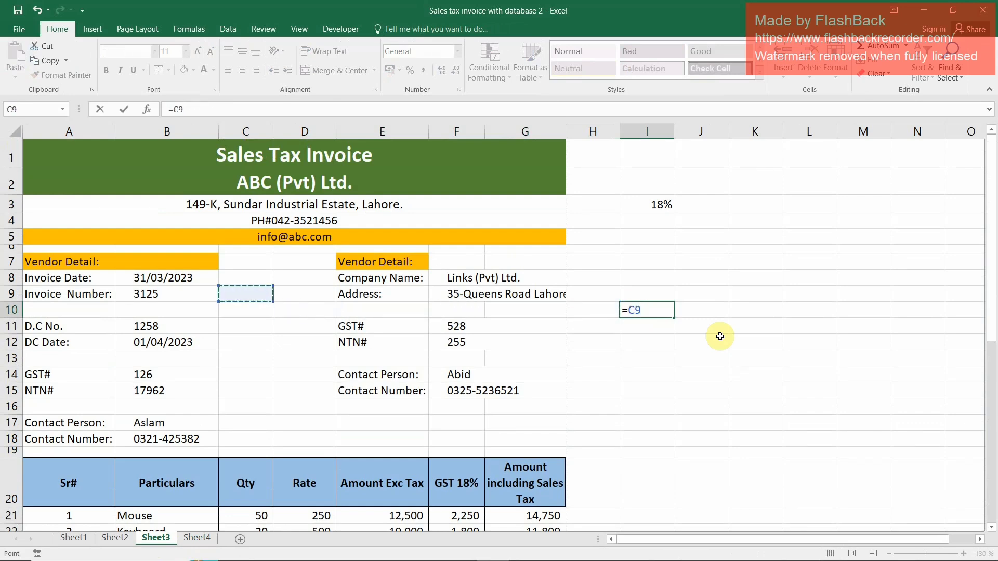
key("Left")
key("Up")
key("Return")
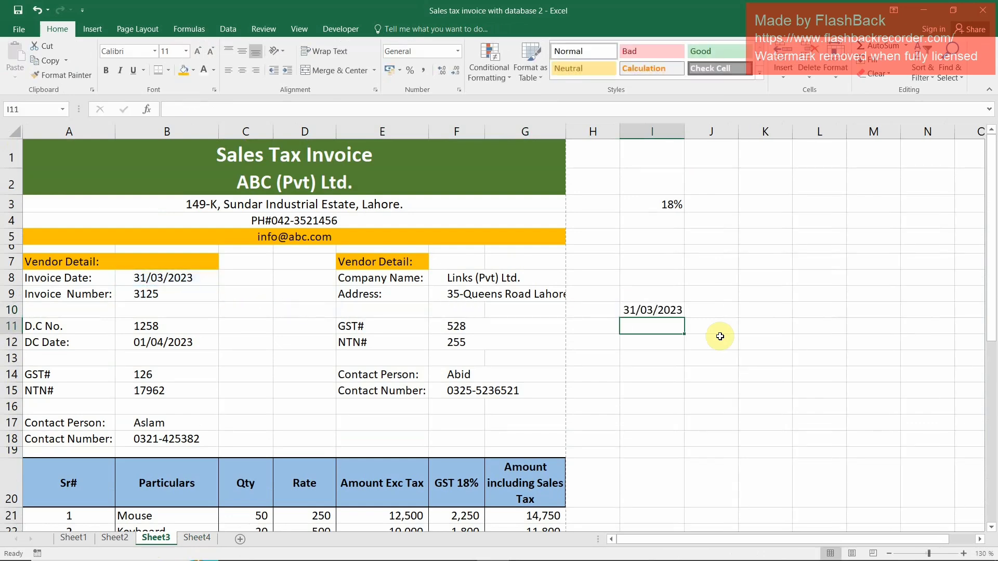
Link cell I11 to the invoice number with the formula =B9
type("=")
key("Left")
key("Left")
key("Left")
key("Left")
key("Left")
key("Left")
key("Up")
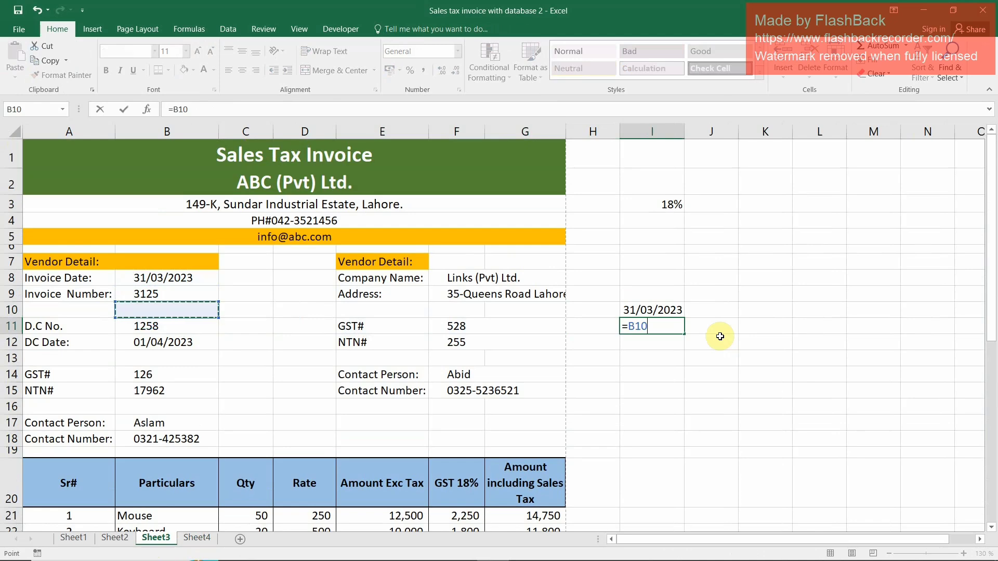
key("Up")
key("Return")
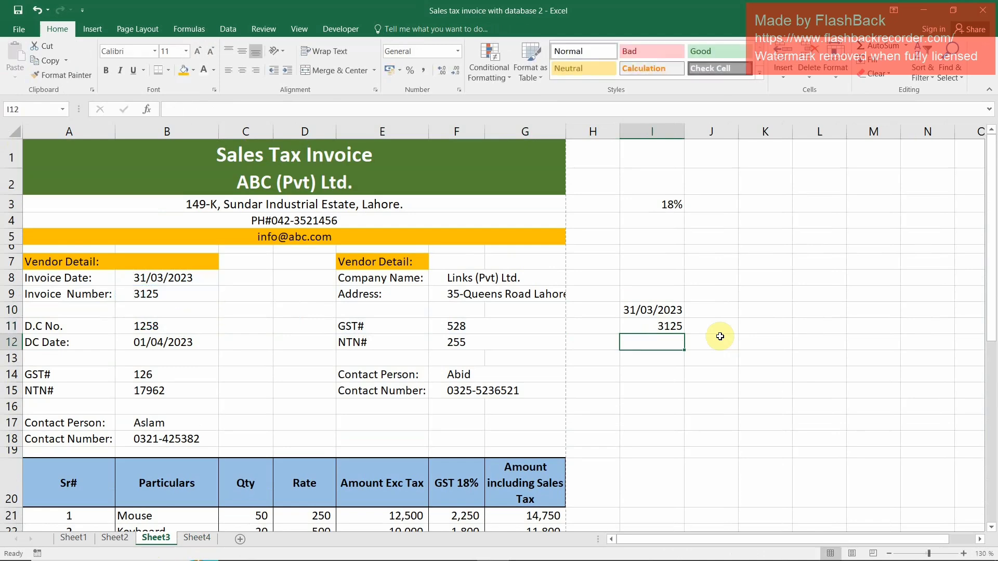
Link cell I12 to the vendor's company name with the formula =F8
type("=")
key("Up")
key("Up")
key("Up")
key("Up")
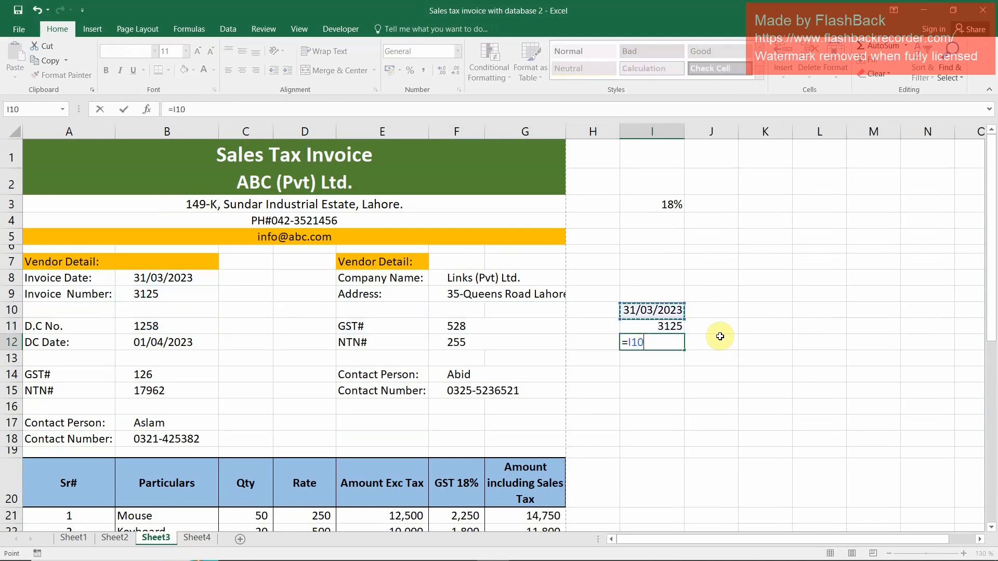
key("Left")
key("Left")
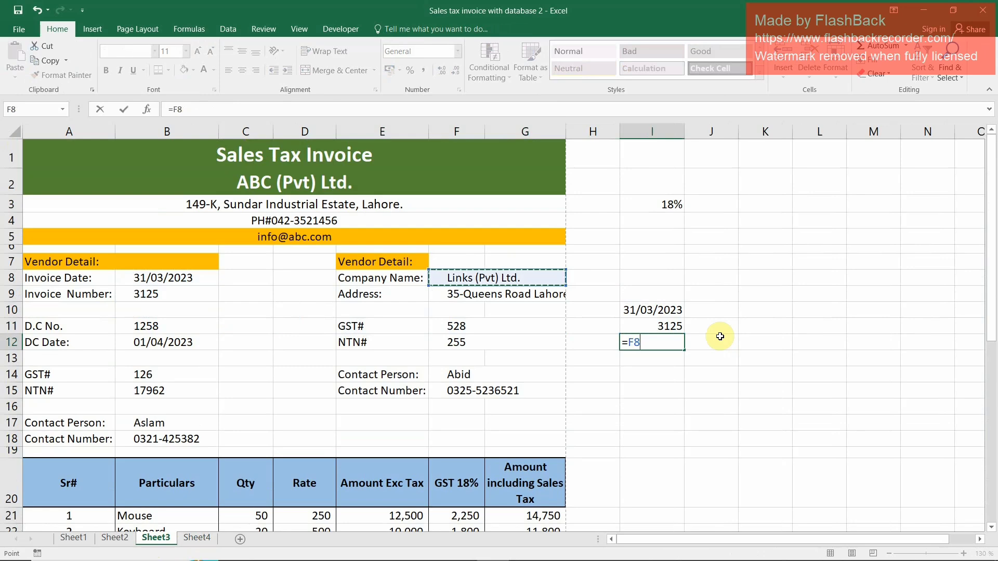
key("Return")
key("Left")
key("Left")
key("Right")
key("Right")
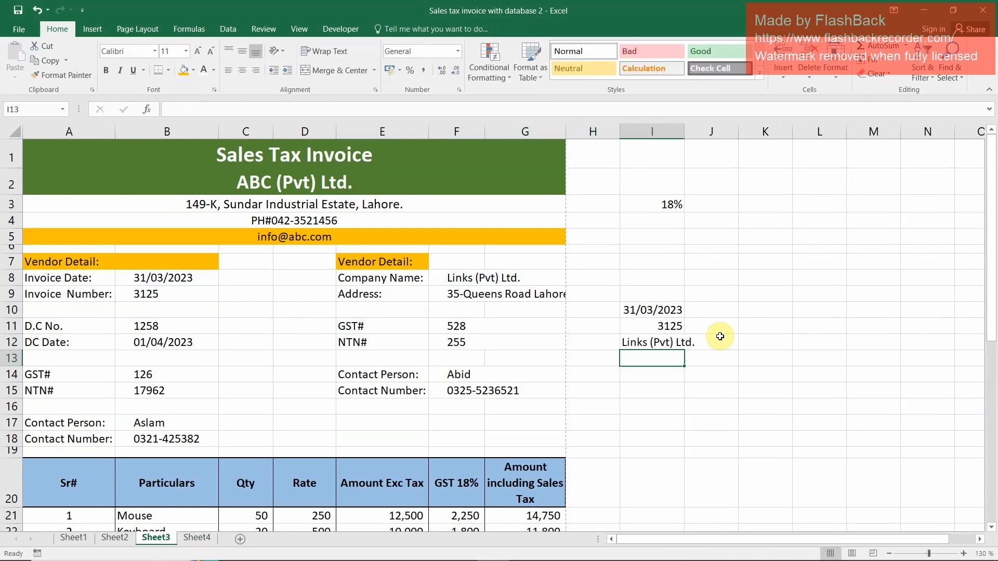
Link cell I13 on Sheet3 to the vendor's address with the formula =F9
type("=")
key("Up")
key("Up")
key("Up")
key("Up")
key("Left")
key("Left")
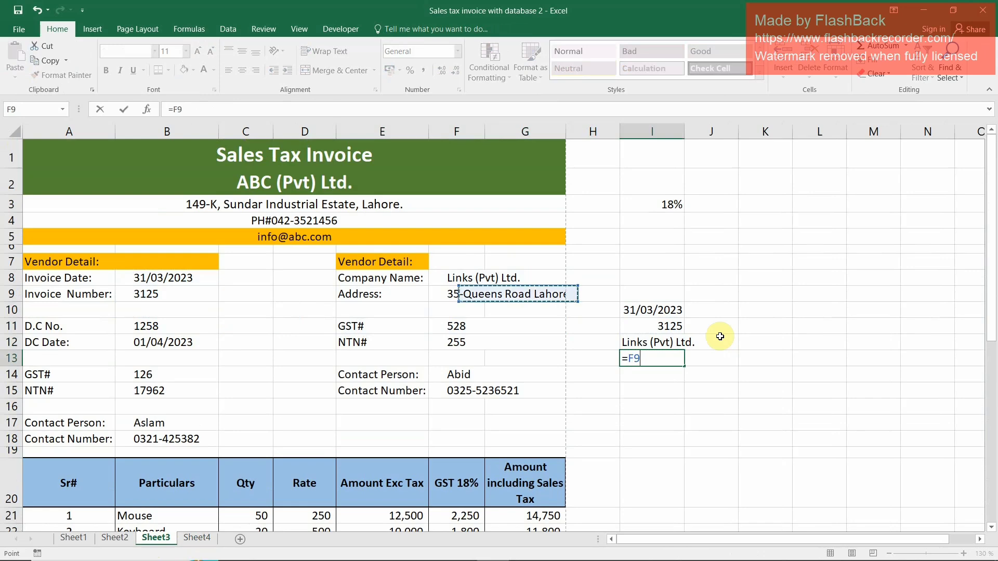
key("Return")
key("Left")
key("Left")
key("Left")
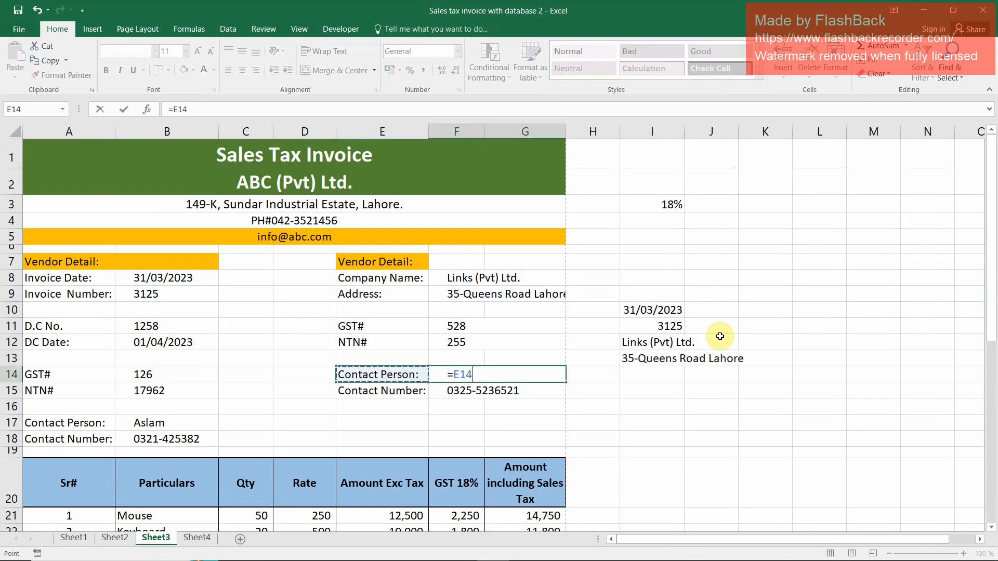
key("Right")
key("Right")
key("Right")
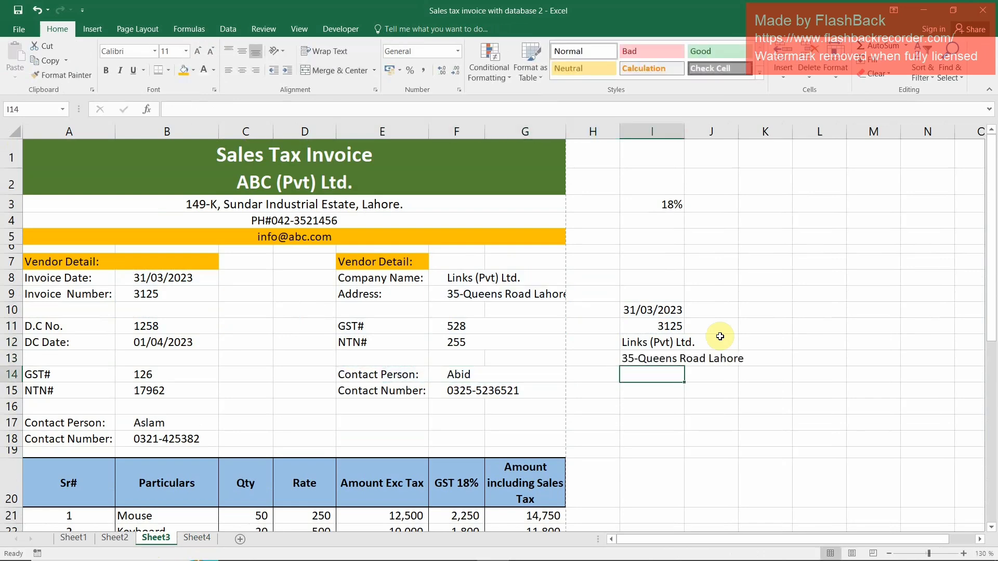
Link cell I14 to the vendor's GST number with the formula =F11
type("=")
key("Up")
key("Up")
key("Up")
key("Left")
key("Left")
key("Left")
key("Left")
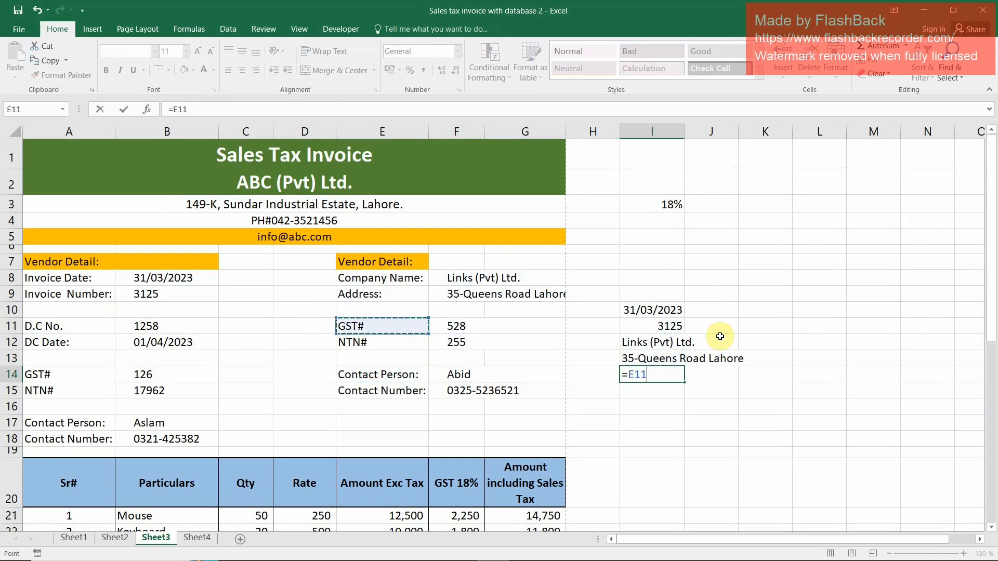
key("Right")
key("Return")
type("=")
key("Escape")
key("Right")
key("Right")
key("Right")
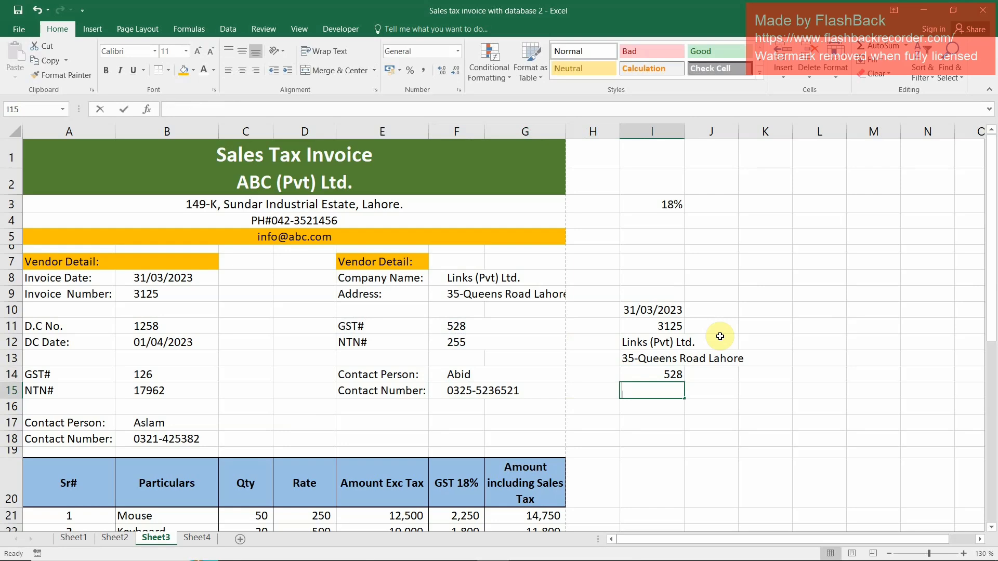
Link cell I15 to the vendor's NTN number with the formula =F12
type("=")
key("Up")
key("Up")
key("Up")
key("Left")
key("Left")
key("Left")
key("Left")
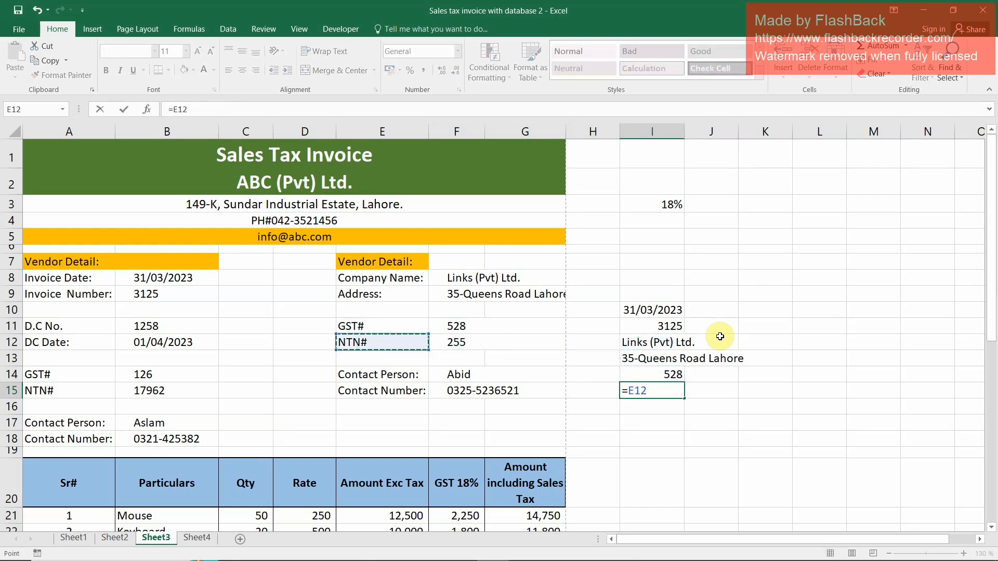
key("Right")
key("Return")
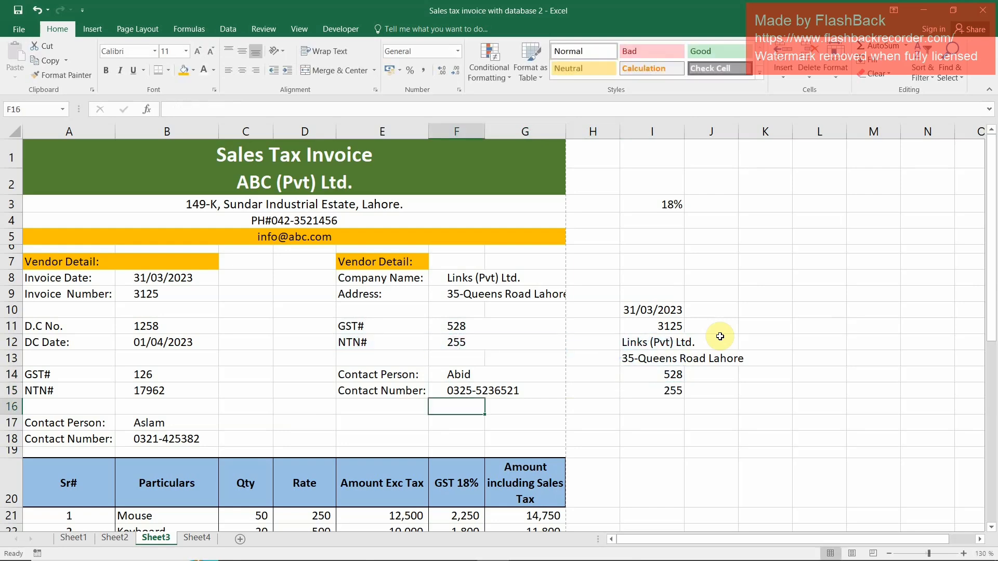
Link cell I16 to the vendor's contact person with the formula =F14
key("Right")
key("Right")
key("Right")
type("=")
key("Left")
key("Left")
key("Left")
key("Up")
key("Up")
key("Return")
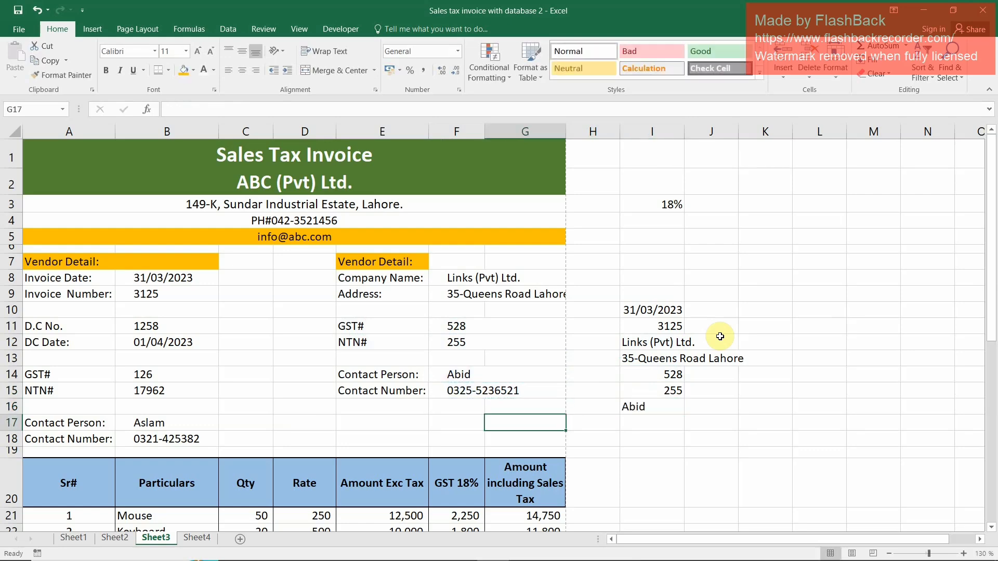
Link cell I17 to the vendor's contact number with the formula =F15
key("Right")
key("Right")
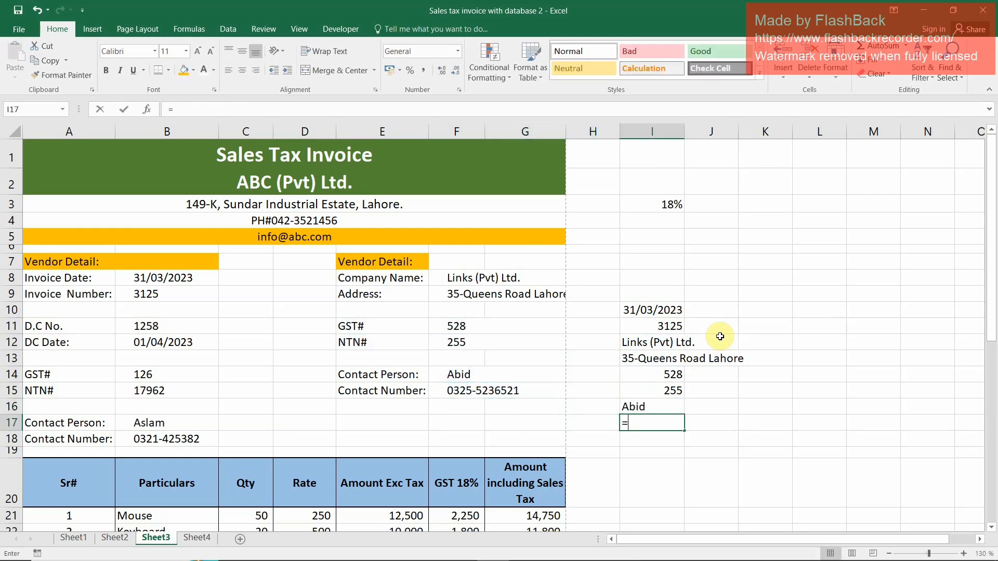
type("=")
key("Left")
key("Left")
key("Up")
key("Left")
key("Up")
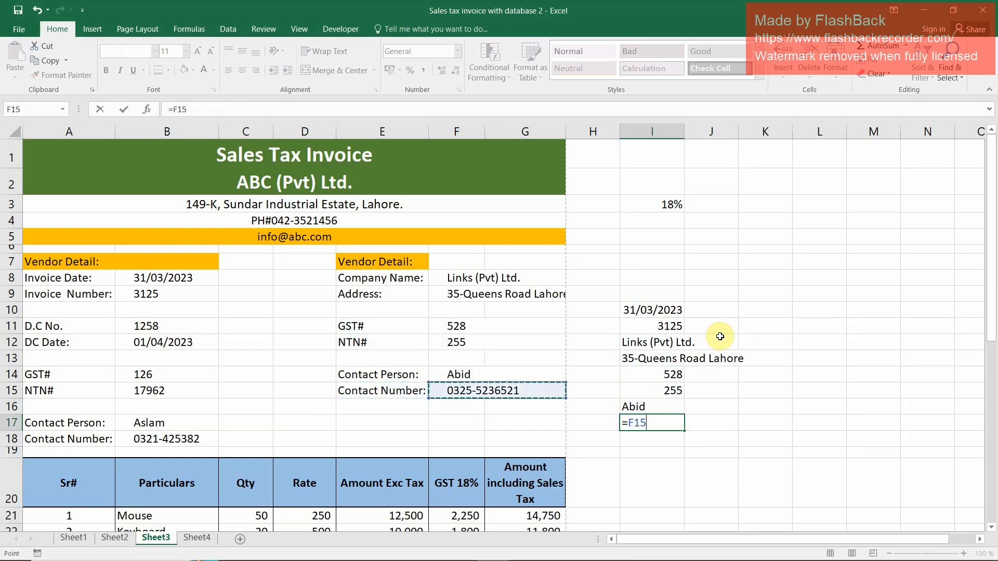
key("Return")
key("Left")
key("Left")
key("Left")
type("=")
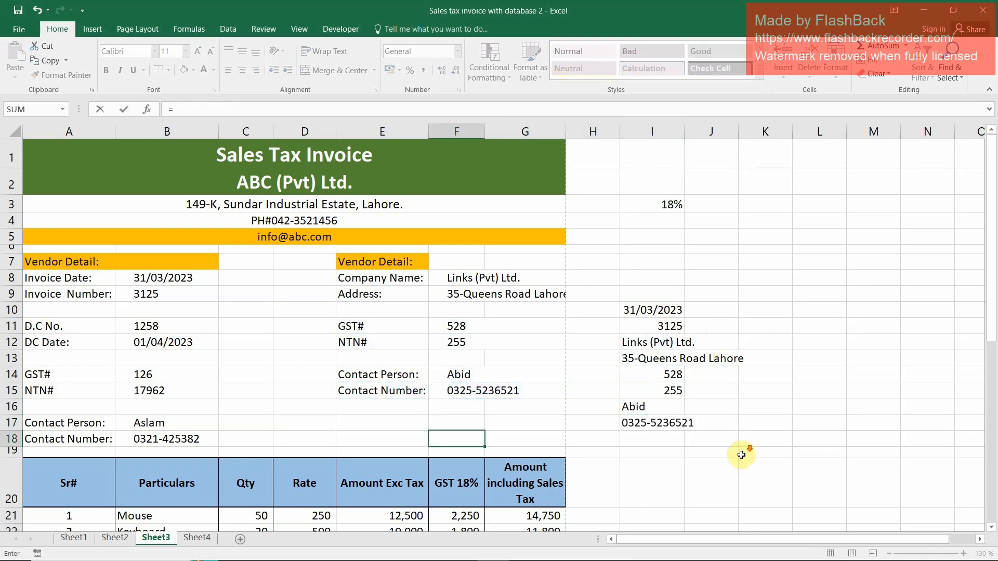
scroll(742, 455, "down", 5)
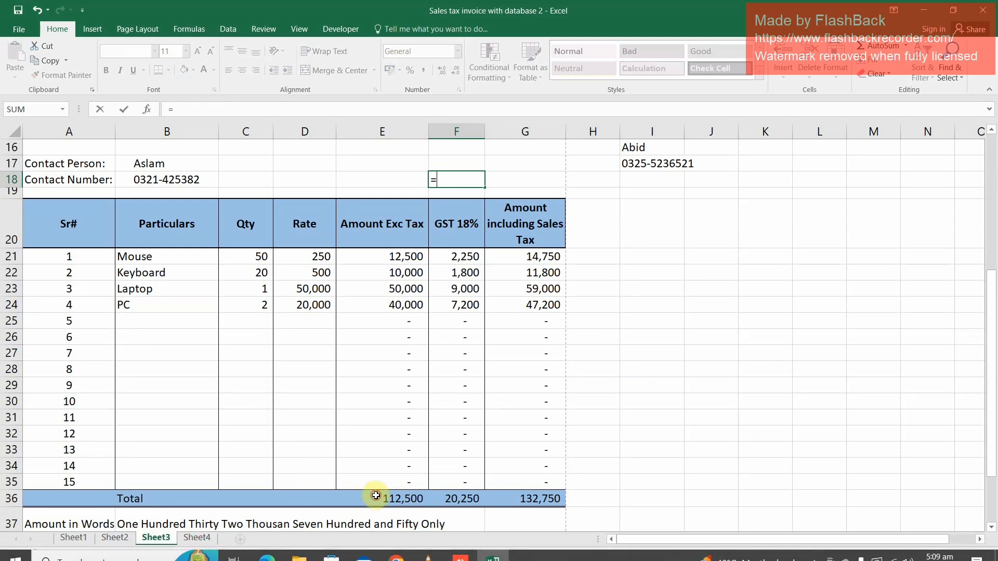
left_click(376, 495)
key("Return")
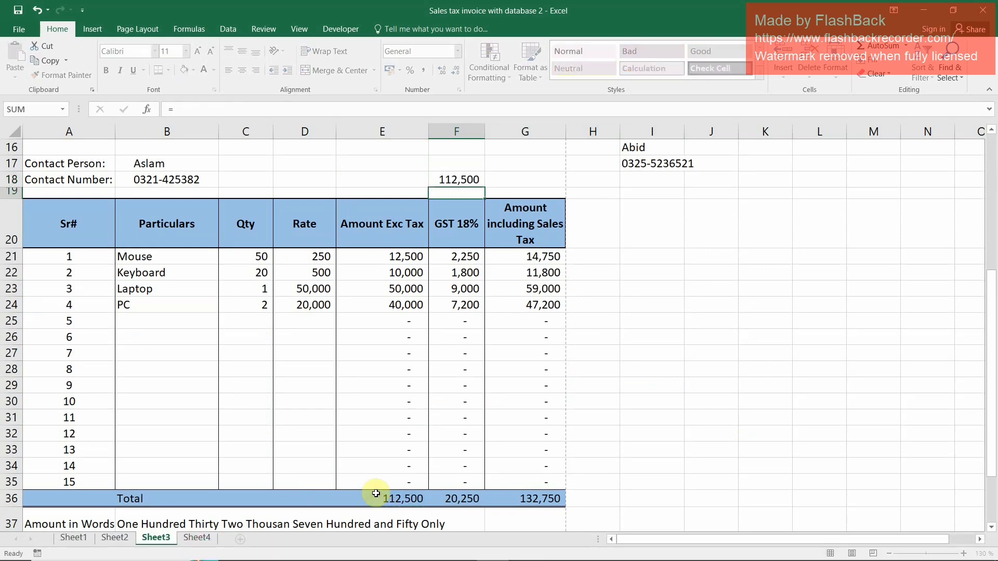
key("Right")
key("Right")
key("Right")
key("Left")
key("Up")
key("Left")
key("Left")
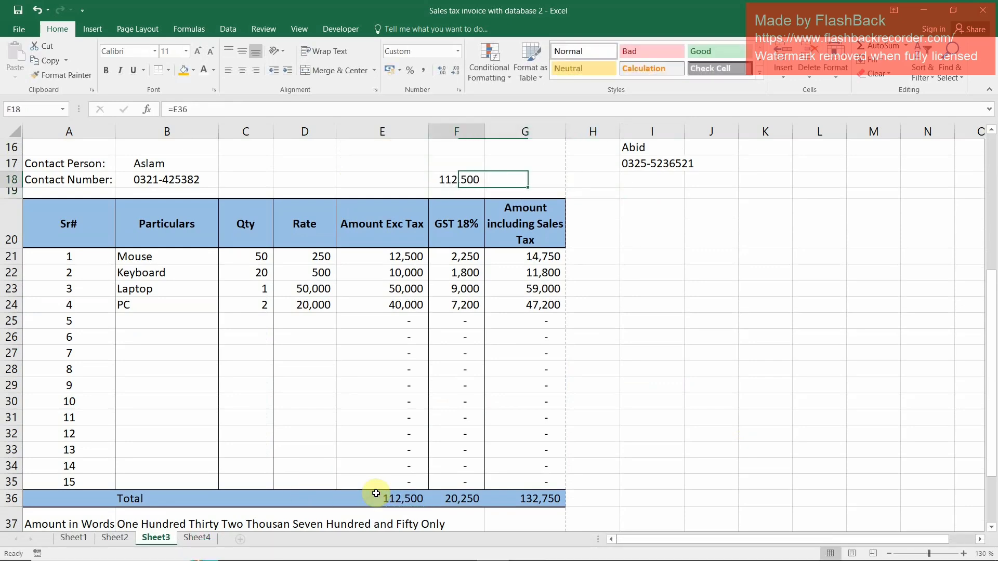
key("Delete")
Link cell I18 to the invoice's total amount excluding tax with the formula =E36
key("Right")
key("Right")
key("Right")
key("Up")
key("Down")
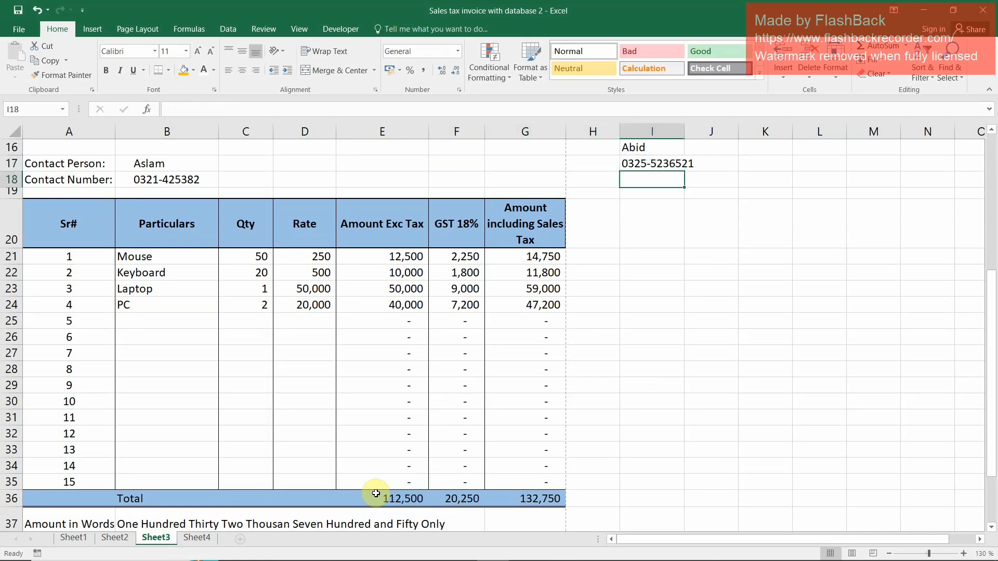
type("=")
left_click(383, 495)
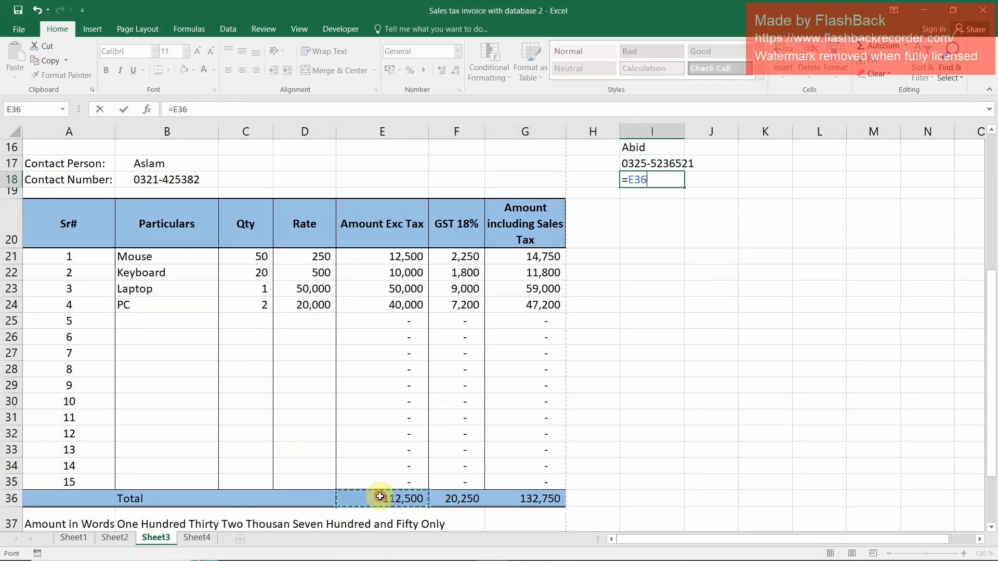
key("Return")
Link cell I19 to the total GST with =F36 and cell I20 to the total including sales tax with =G36
type("=")
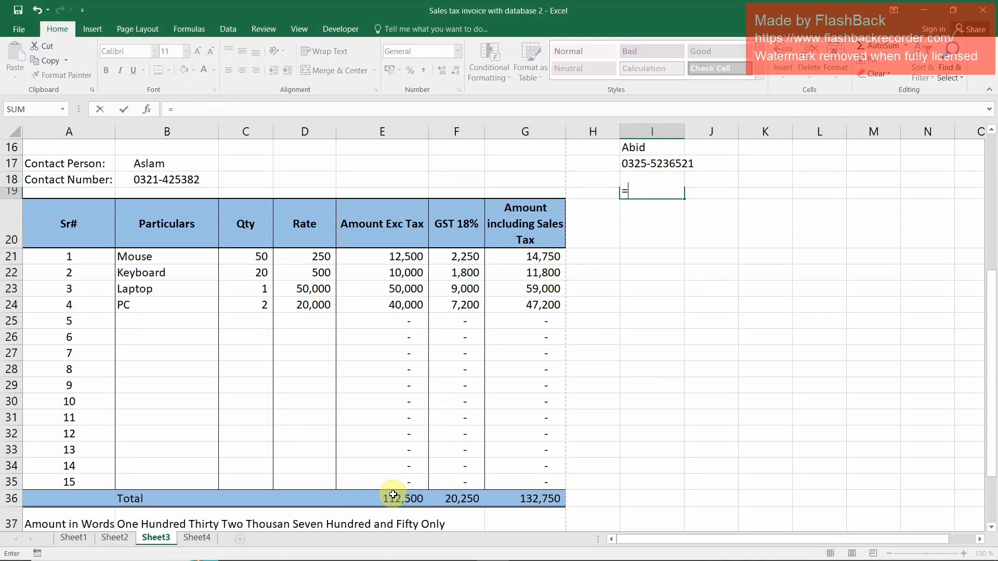
left_click(469, 501)
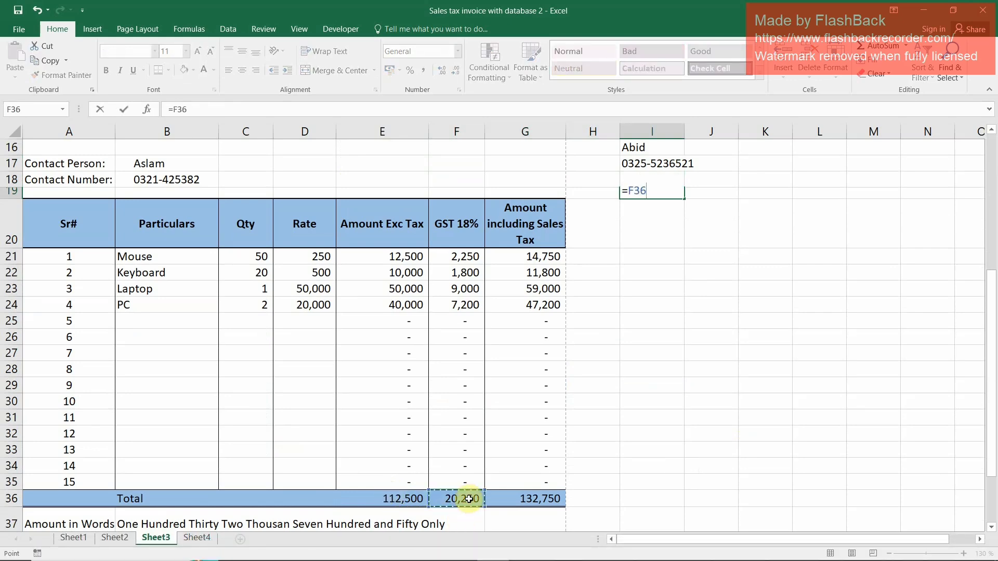
key("Return")
type("=")
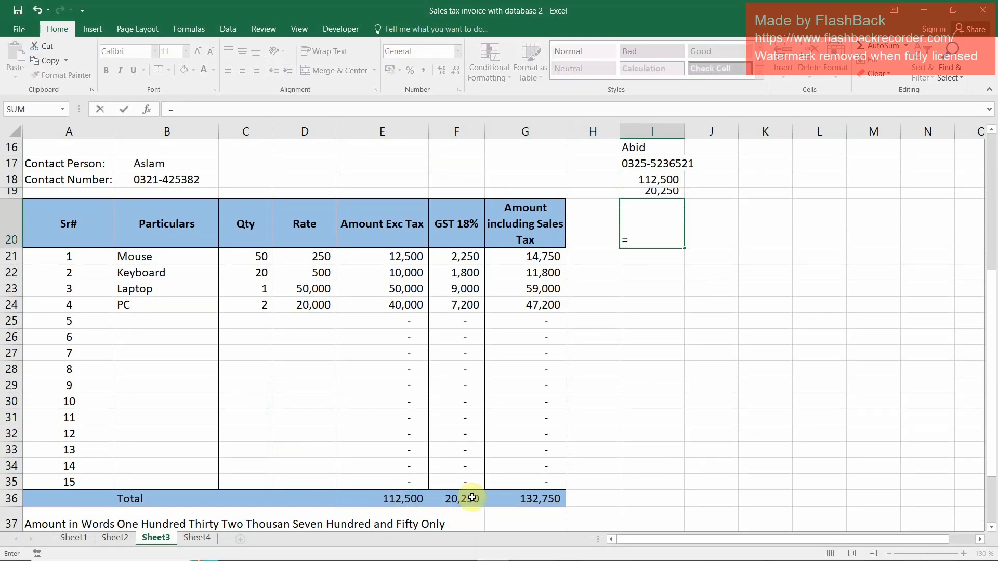
left_click(542, 499)
key("Return")
Left-align the linked invoice data in the range I10:I21
key("Up")
key("Up")
key("Up")
key("Up")
key("Up")
key("Up")
key("Up")
key("Up")
key("Up")
key("Up")
key("Up")
key("Up")
key("Up")
key("Up")
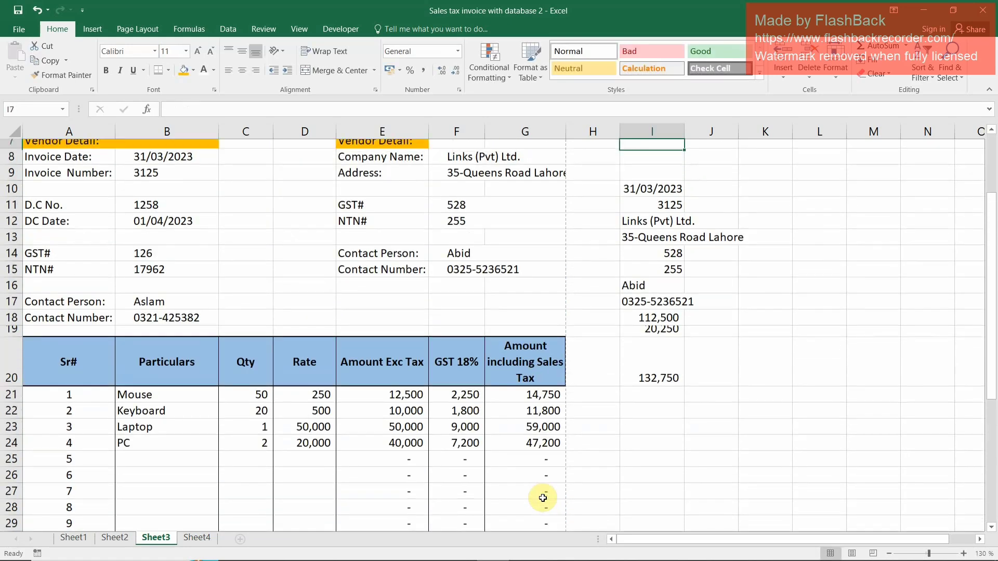
key("Down")
key("Down")
key("Down")
key("shift+Down")
key("shift+Down")
key("shift+Down")
key("shift+Down")
key("shift+Down")
key("shift+Down")
key("shift+Down")
key("shift+Down")
key("shift+Down")
key("shift+Down")
key("shift+Down")
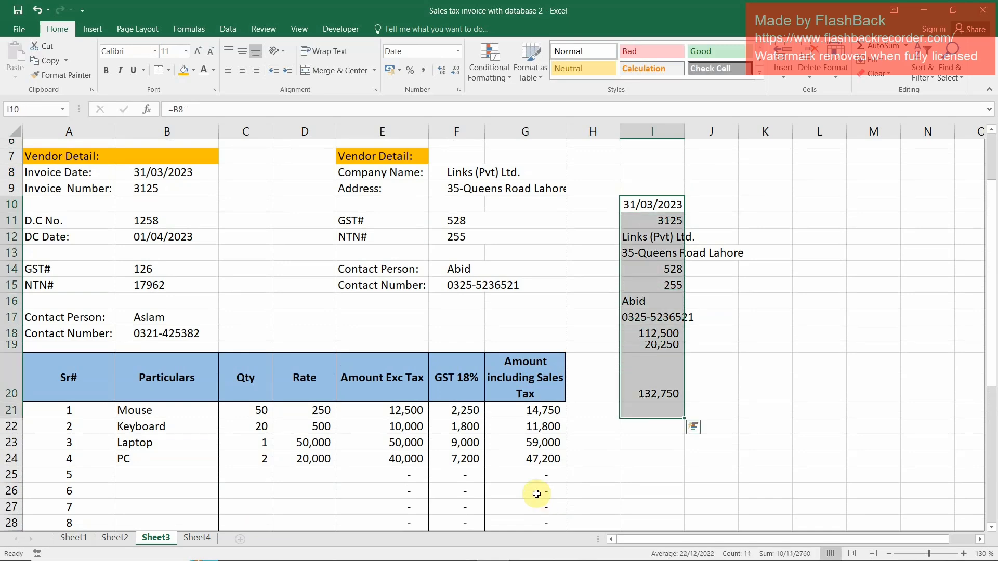
left_click(230, 68)
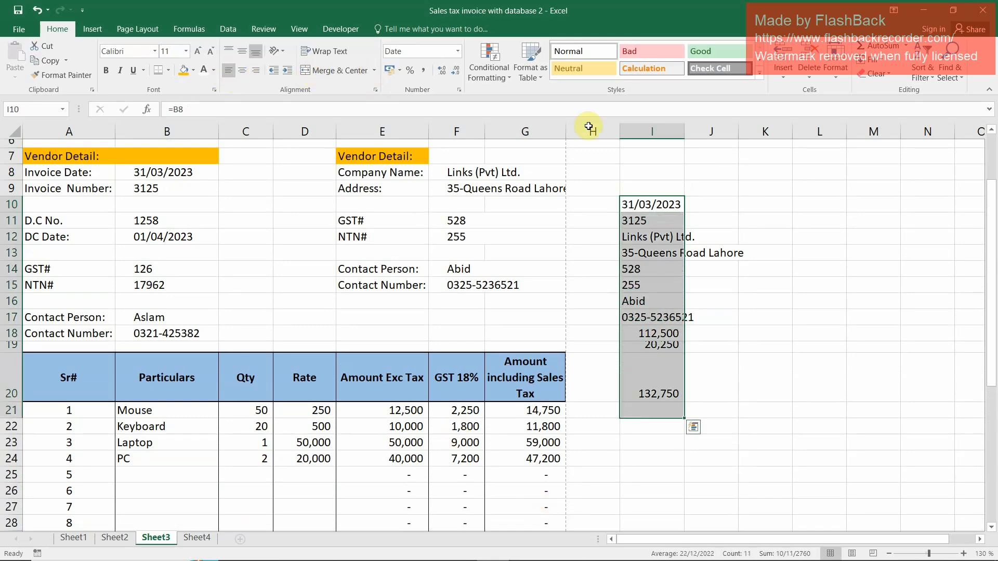
AutoFit the width of column I to its contents
left_click(691, 129)
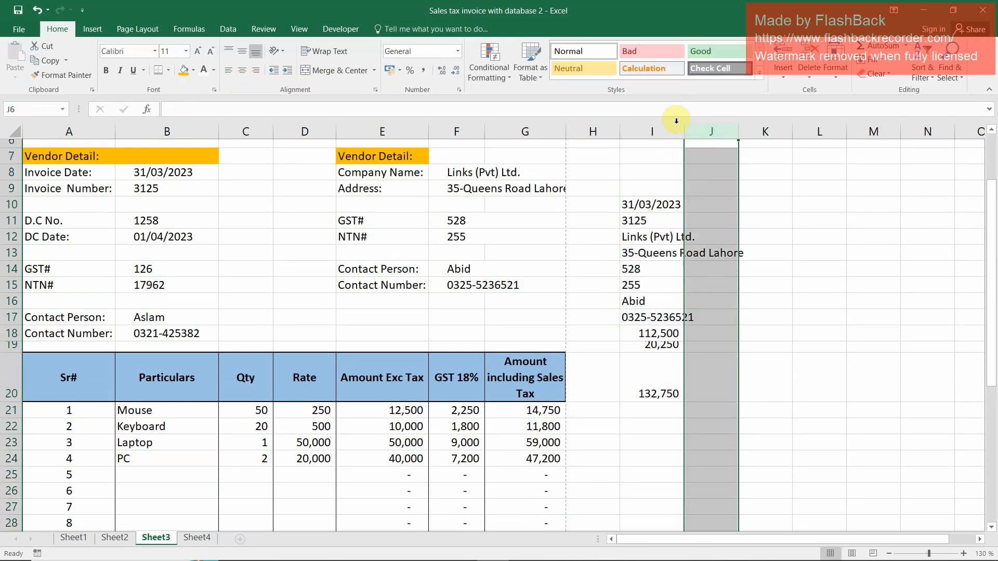
left_click(671, 130)
double_click(685, 134)
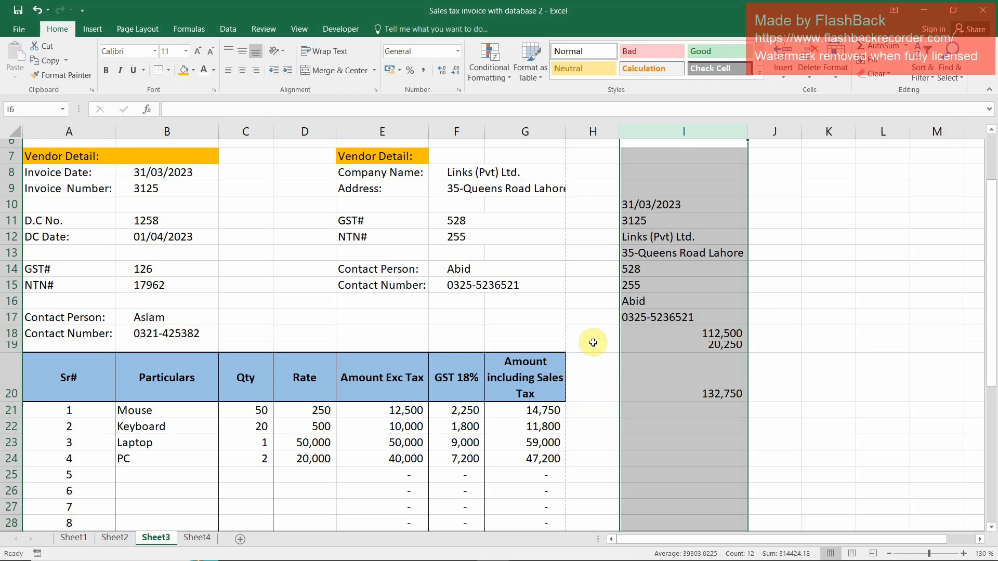
Check in the ribbon customization options that Developer is enabled among the main tabs, and accept the options
left_click(347, 30)
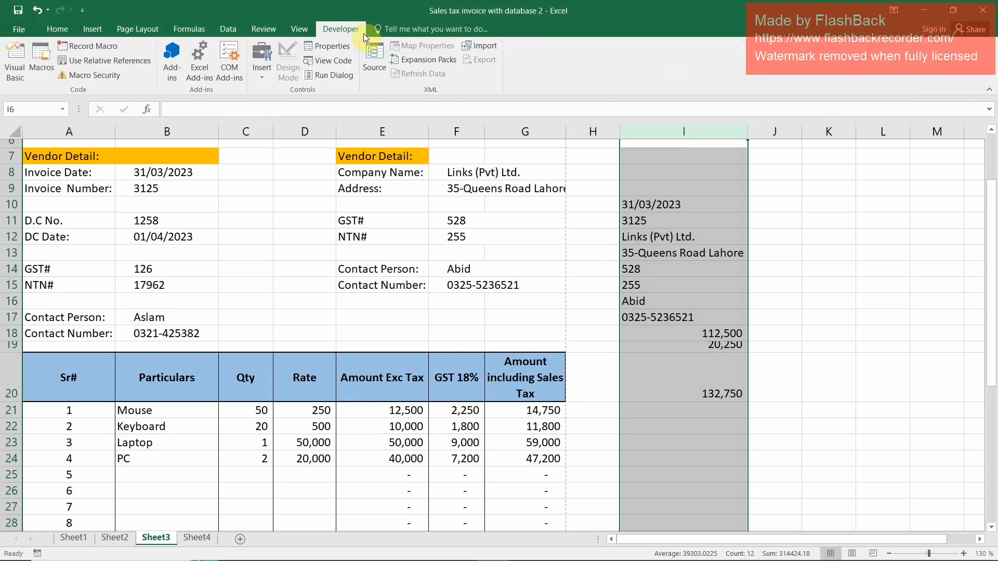
left_click(83, 11)
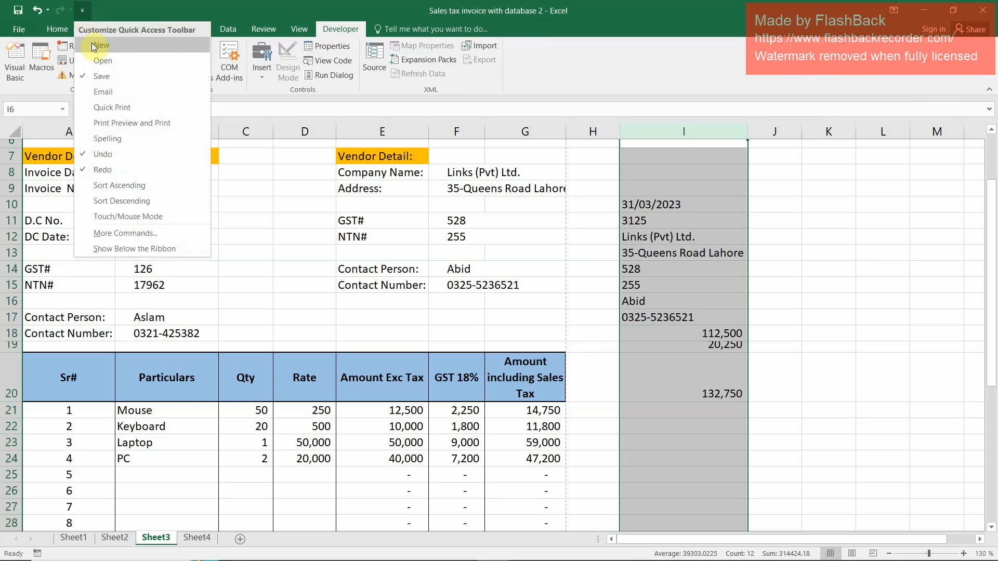
left_click(154, 236)
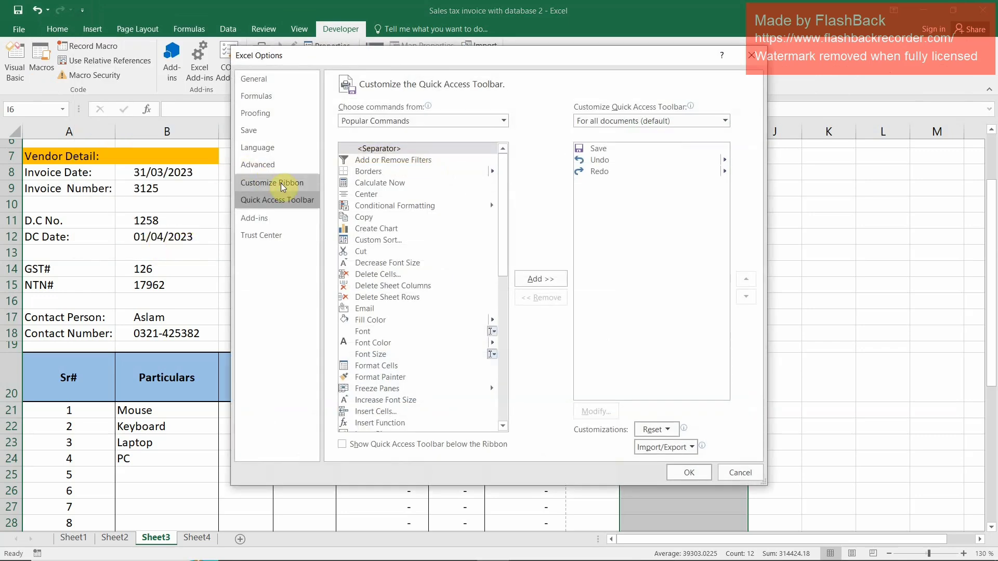
left_click(275, 183)
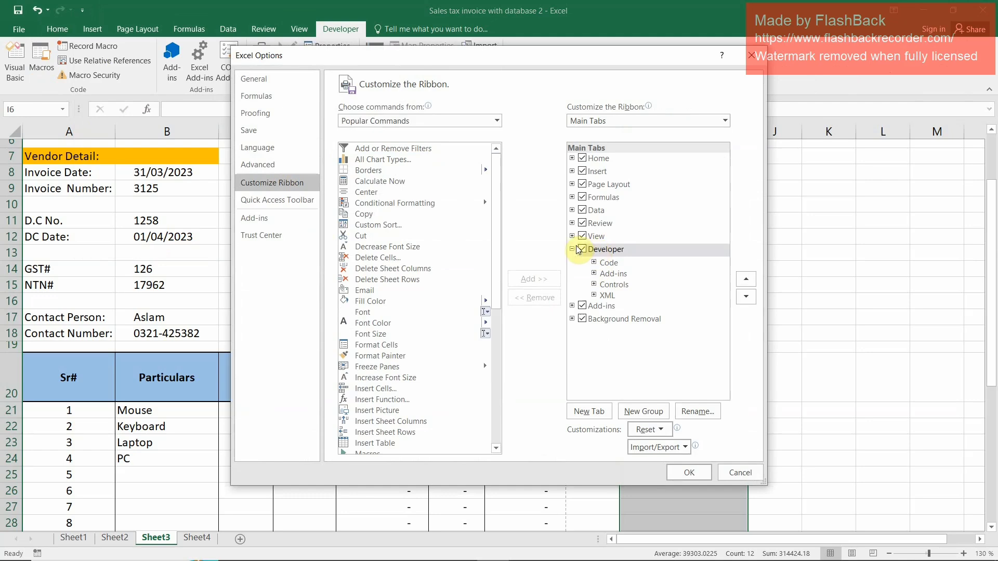
left_click(685, 475)
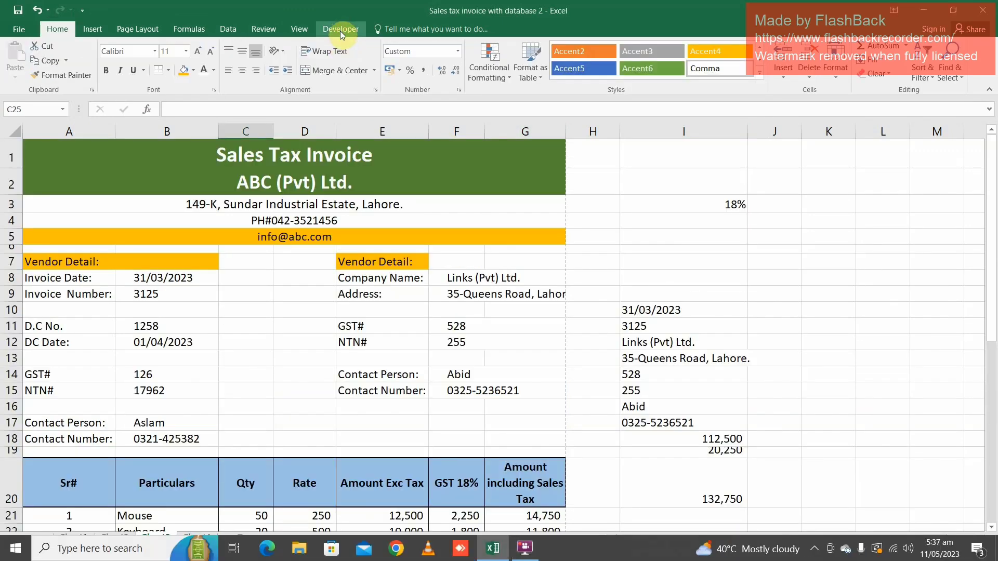
Bring up the Developer tools for recording a macro on Sheet3
left_click(343, 29)
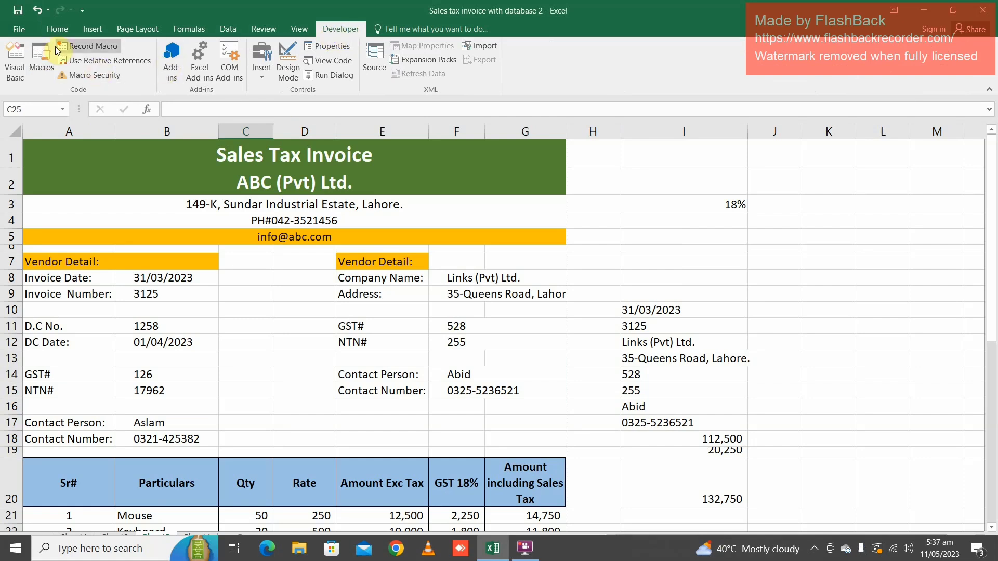
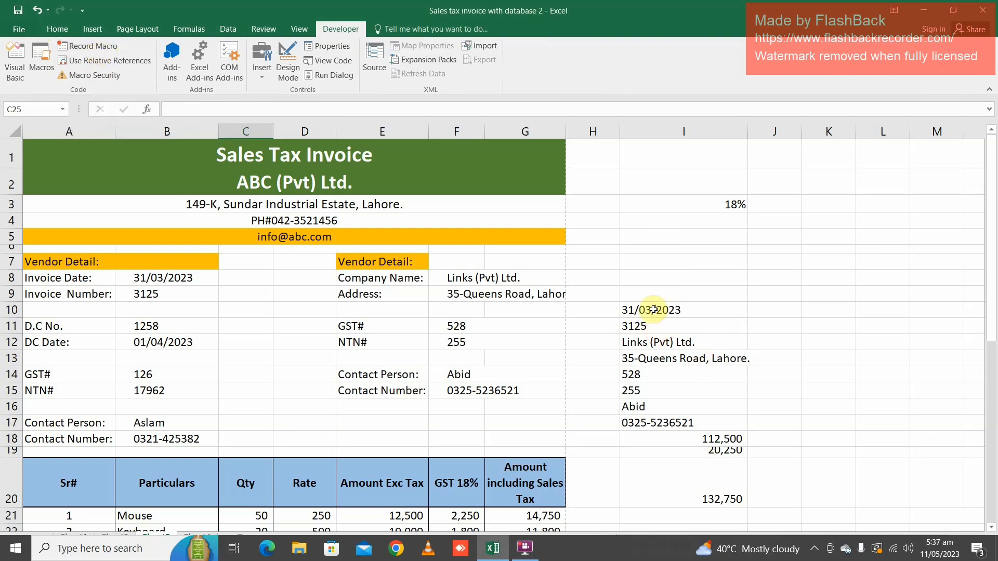
Start recording Macro2 in This Workbook with the shortcut Ctrl+Shift+B
left_click(84, 47)
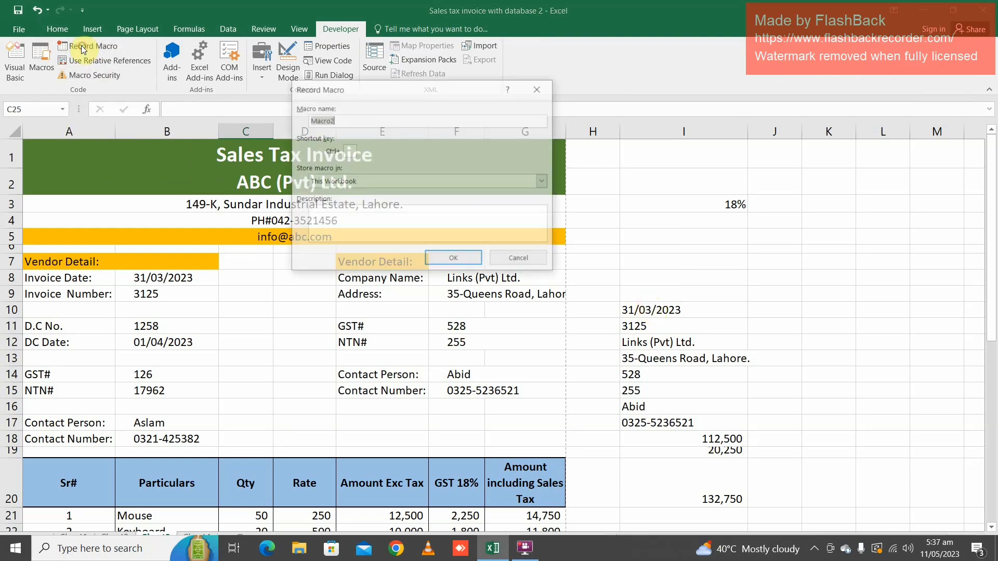
left_click(349, 153)
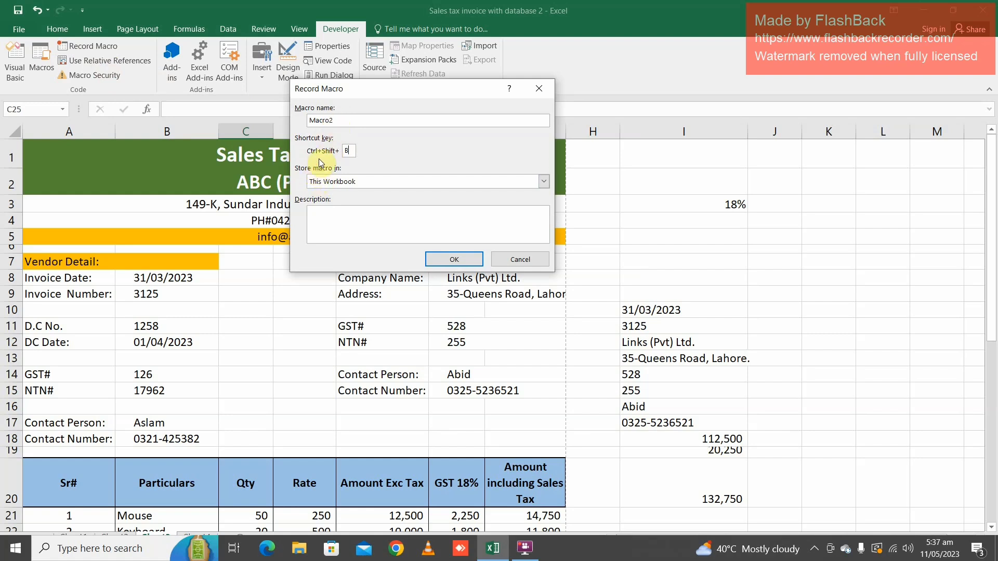
left_click(460, 259)
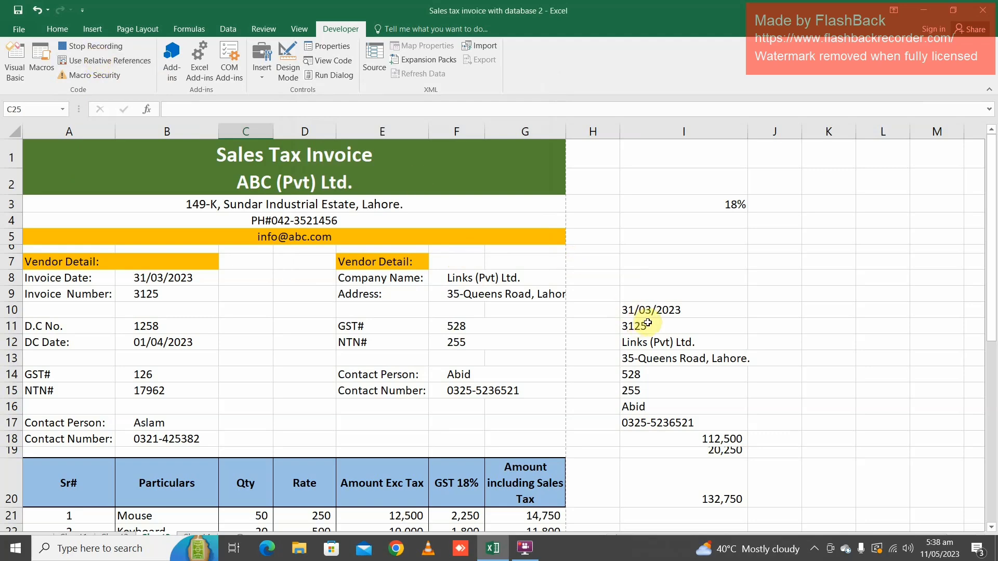
Copy the linked invoice data in I10:I20 and add a new worksheet after Sheet3
left_click_drag(659, 311, 699, 500)
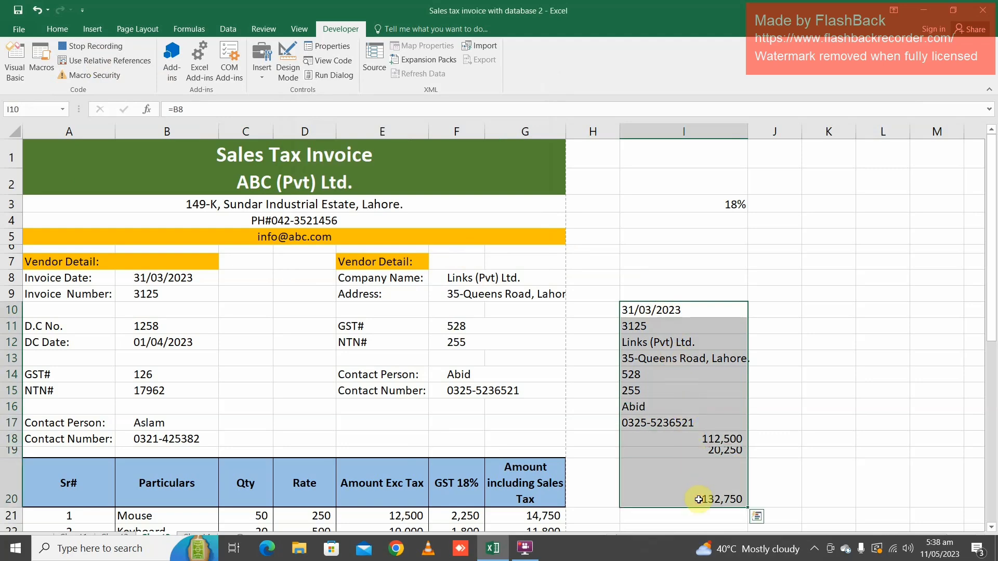
key("ctrl+c")
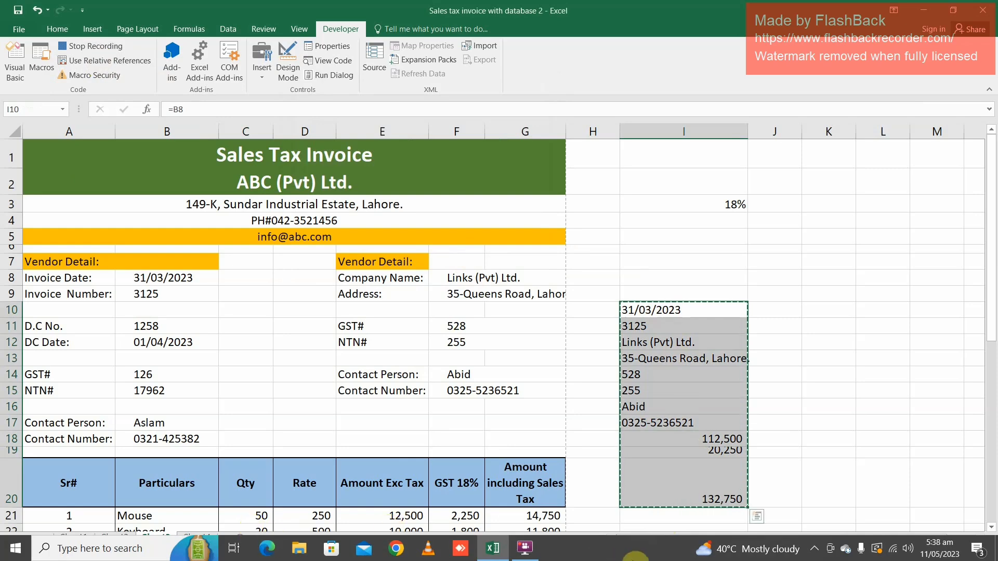
left_click(775, 423)
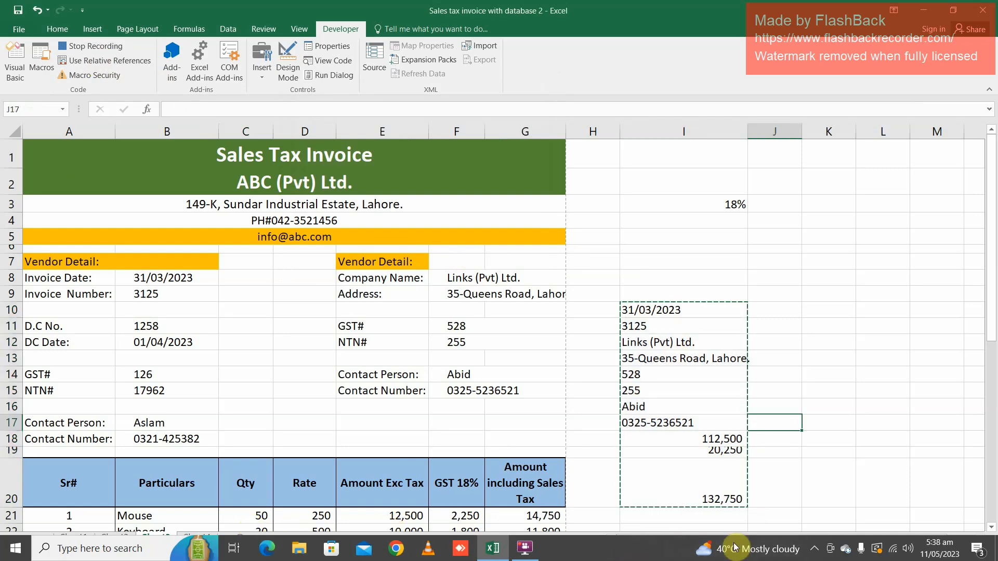
left_click(953, 10)
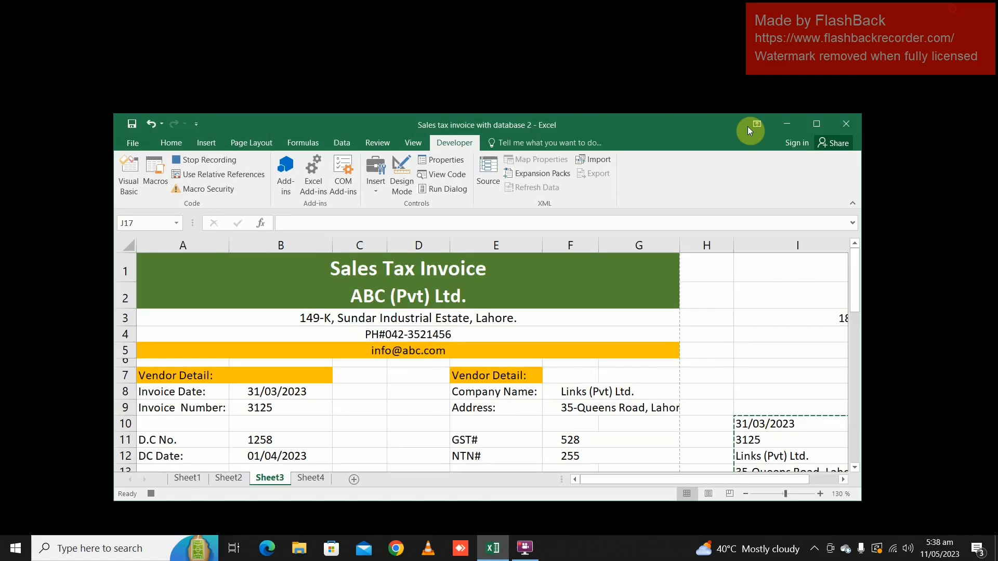
left_click(354, 479)
left_click(815, 124)
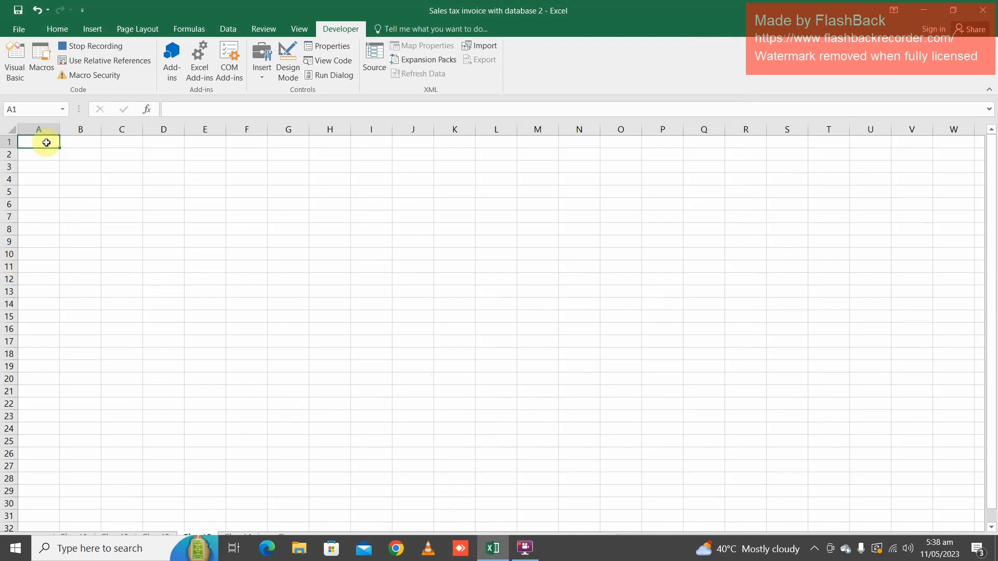
Paste the copied invoice data into A1 of the new sheet as transposed values
key("ctrl+alt+v")
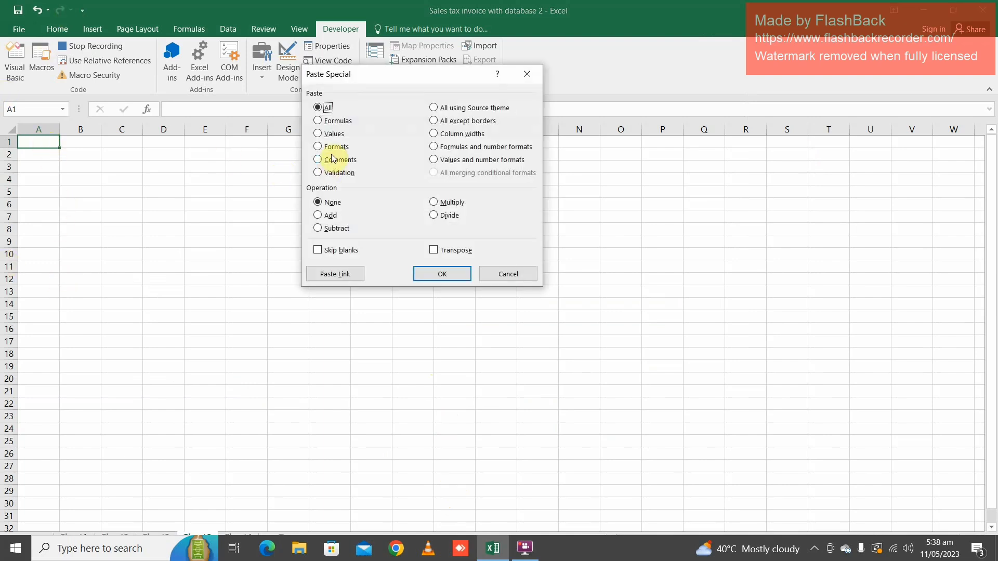
left_click(331, 136)
left_click(451, 250)
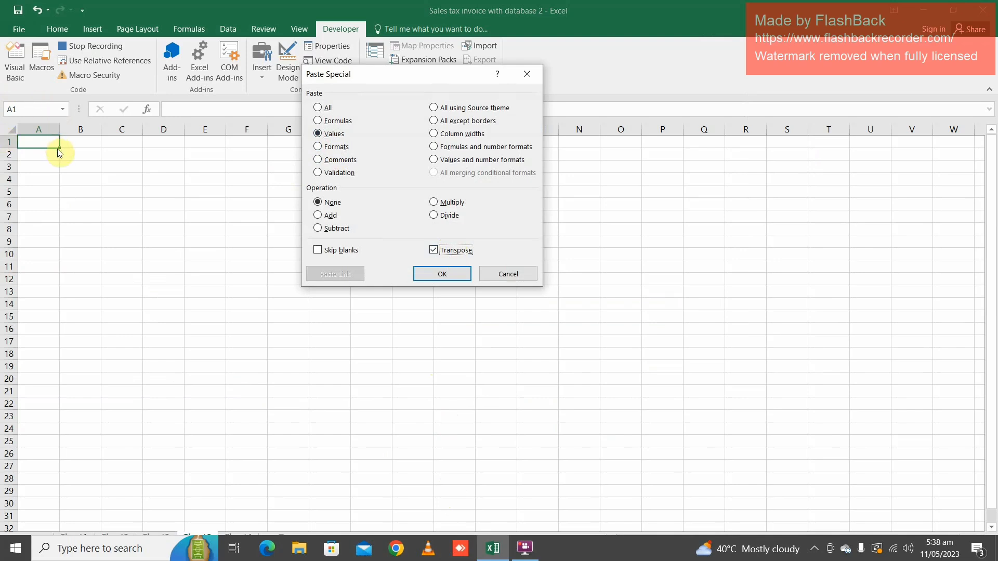
left_click(442, 274)
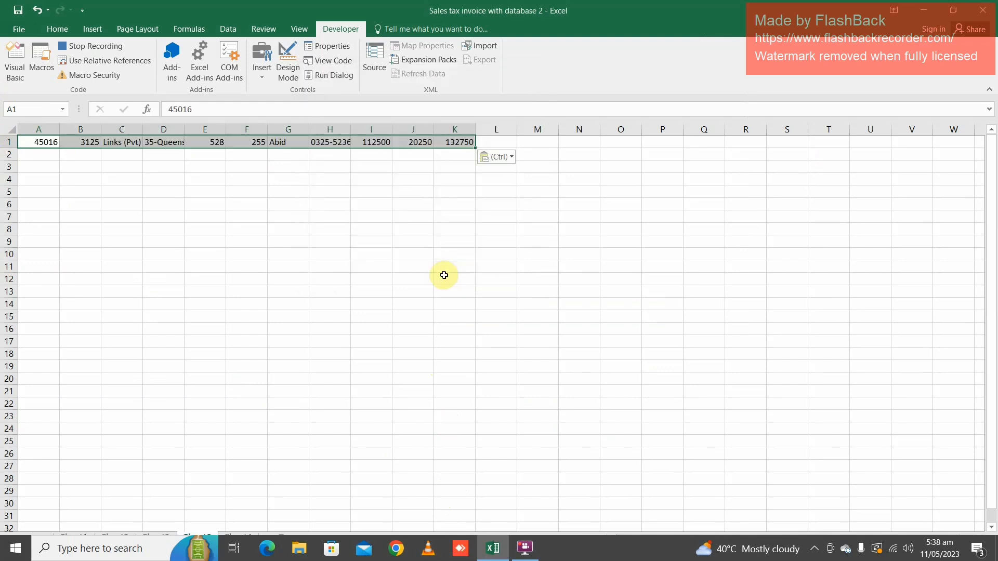
Copy the transposed row A1:K1 and insert the copied cells at A2 of the database table on Sheet4
key("ctrl+c")
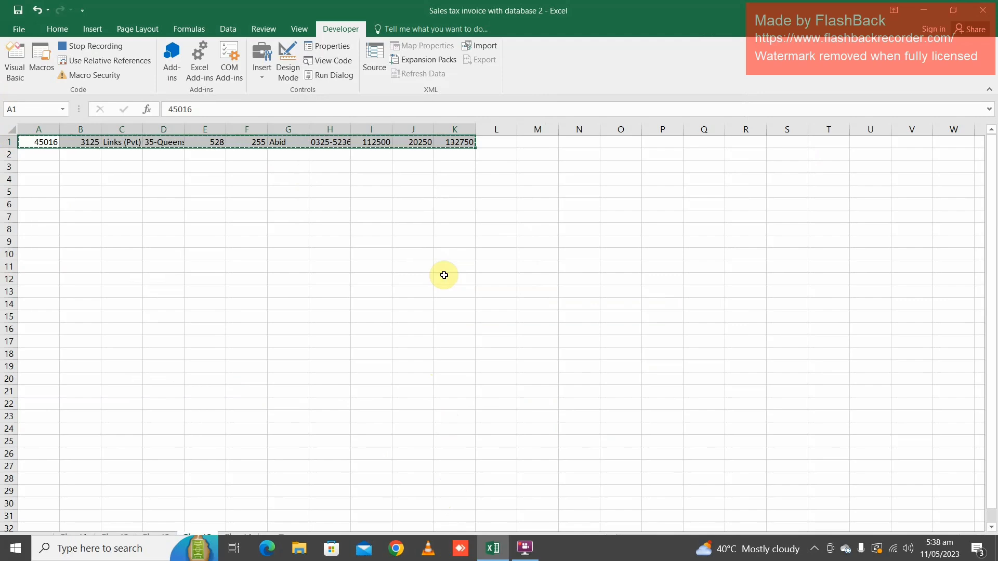
left_click(953, 9)
left_click(270, 478)
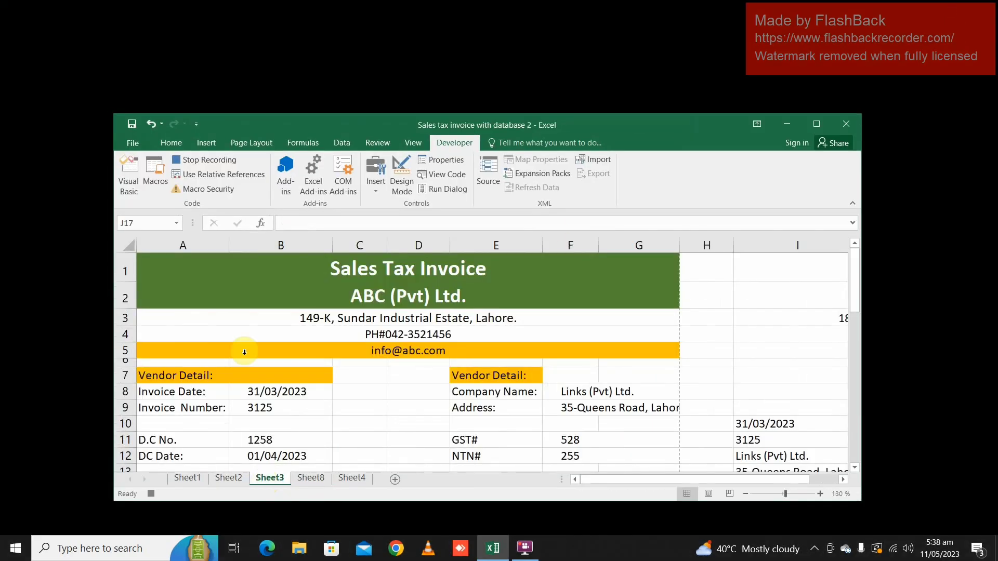
left_click(310, 477)
left_click(352, 478)
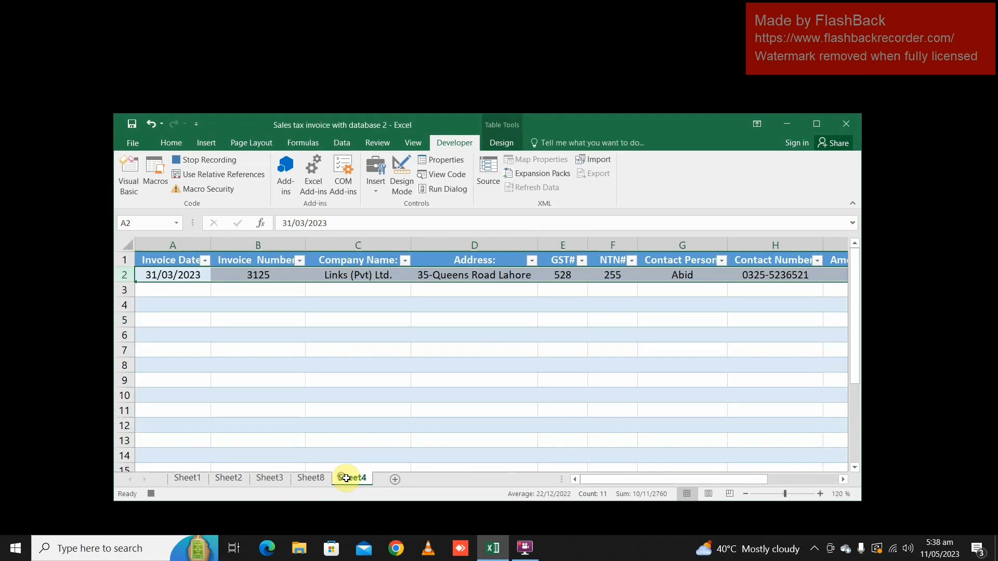
left_click(156, 274)
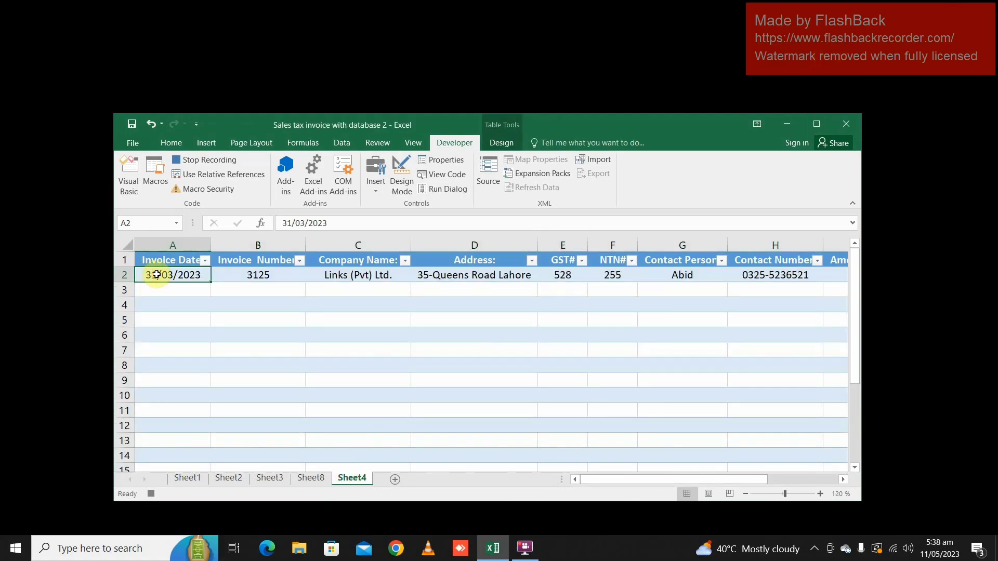
left_click(818, 123)
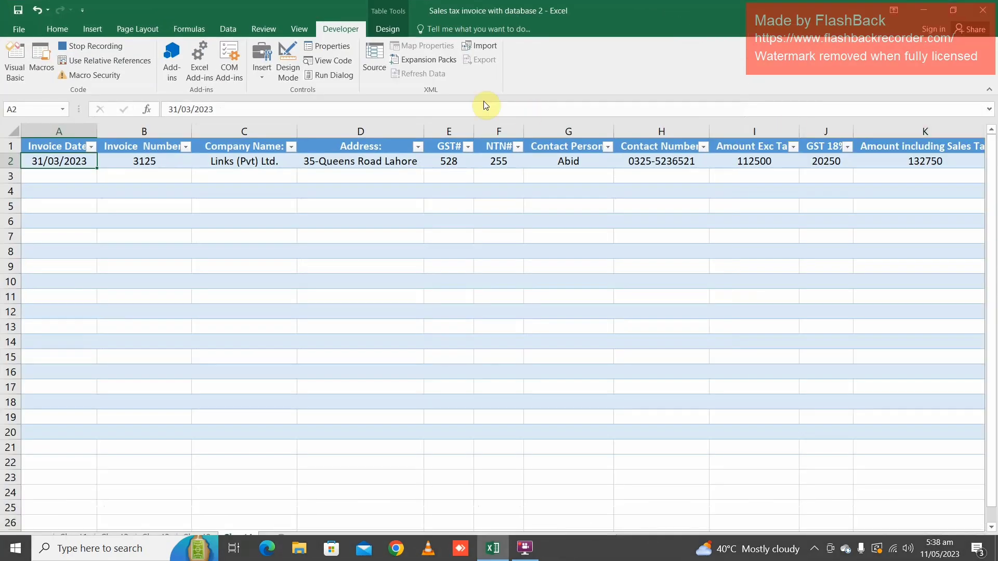
left_click(52, 36)
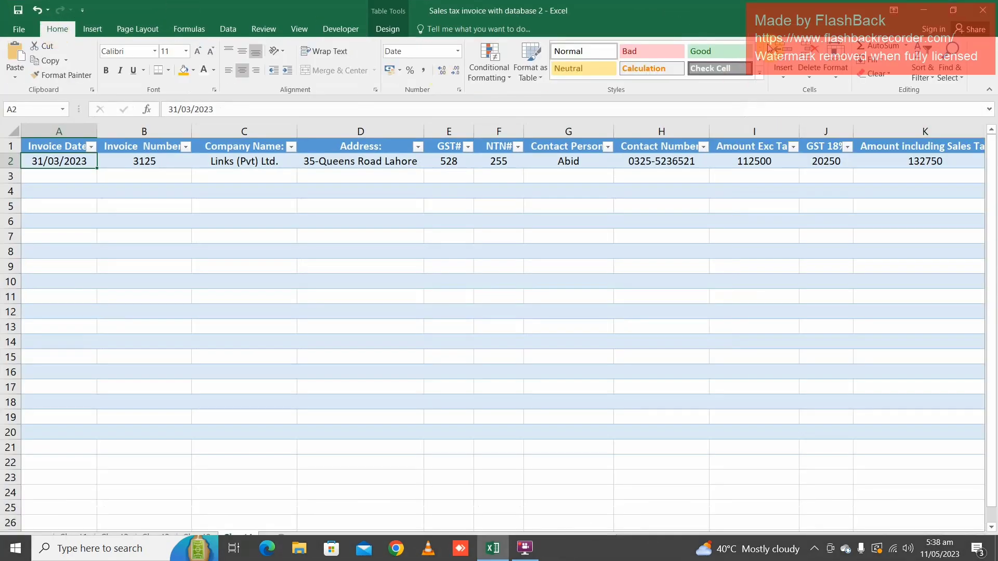
left_click(784, 82)
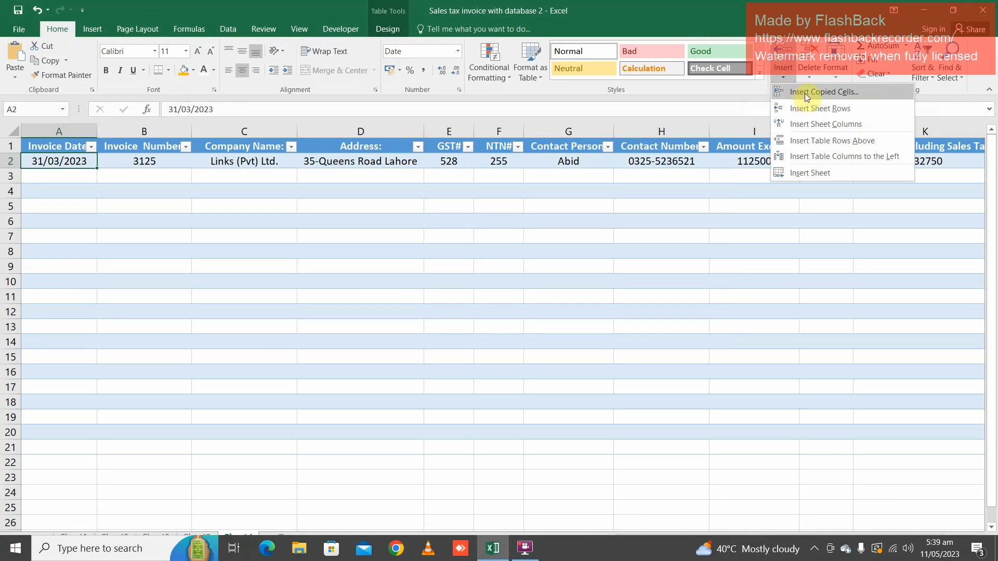
left_click(805, 92)
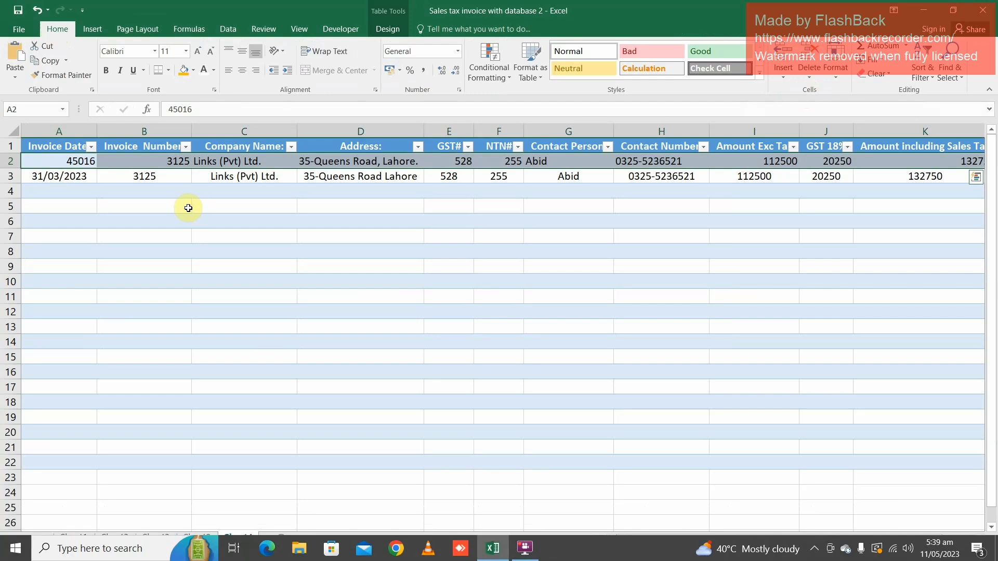
Format the invoice date in A2 of the Sheet4 table as Short Date
left_click(54, 163)
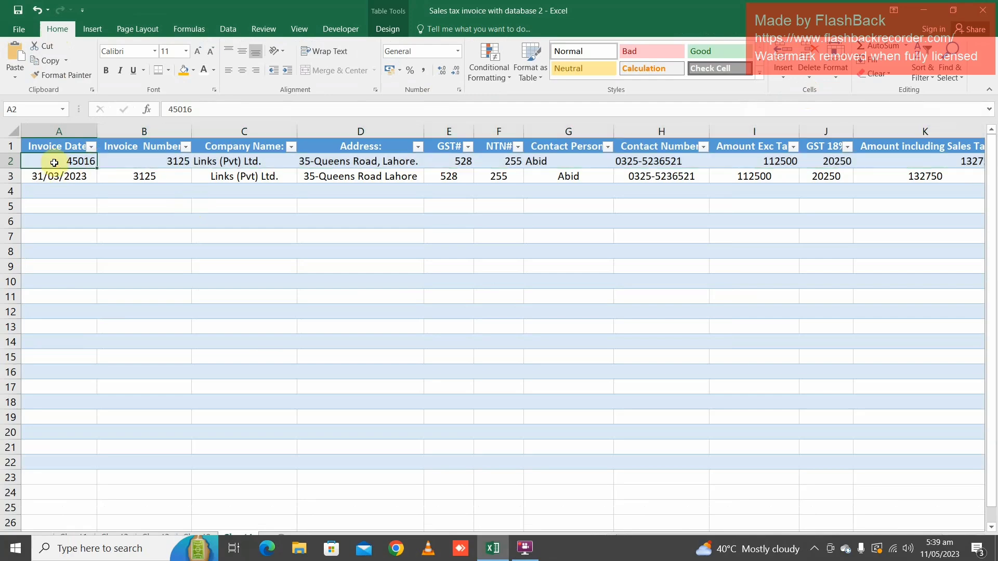
left_click(458, 52)
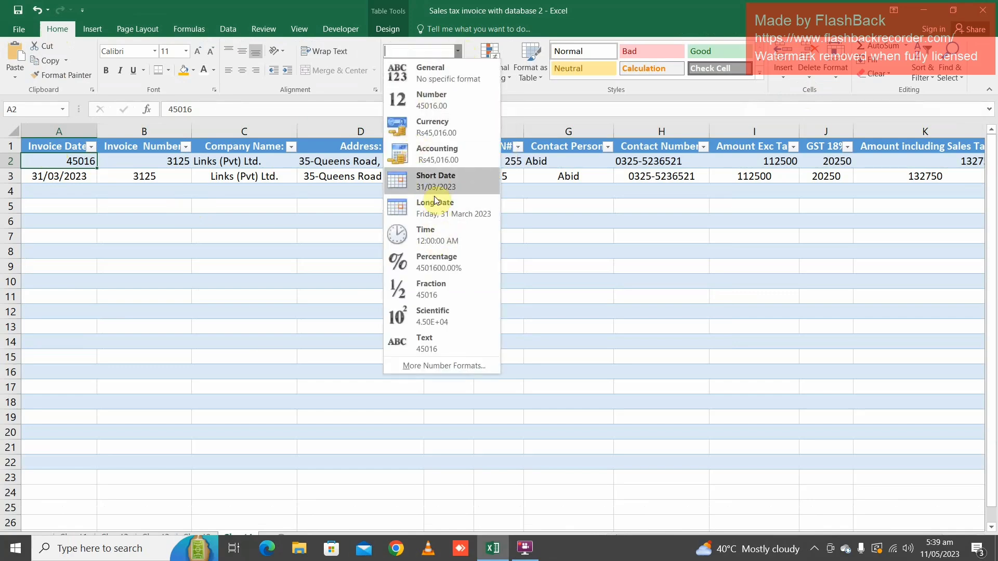
left_click(439, 179)
left_click(486, 553)
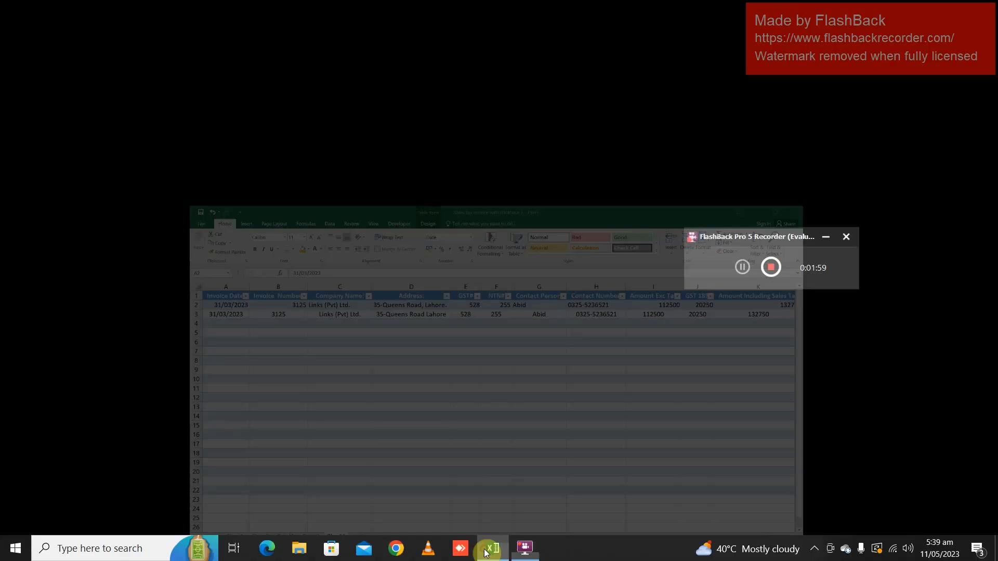
left_click(469, 556)
left_click(483, 556)
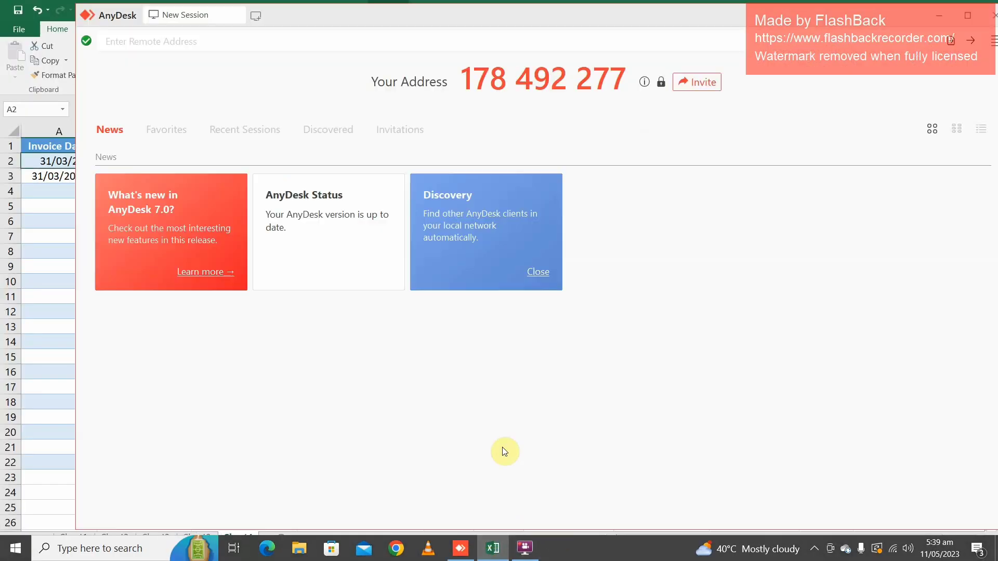
left_click(494, 552)
left_click(493, 549)
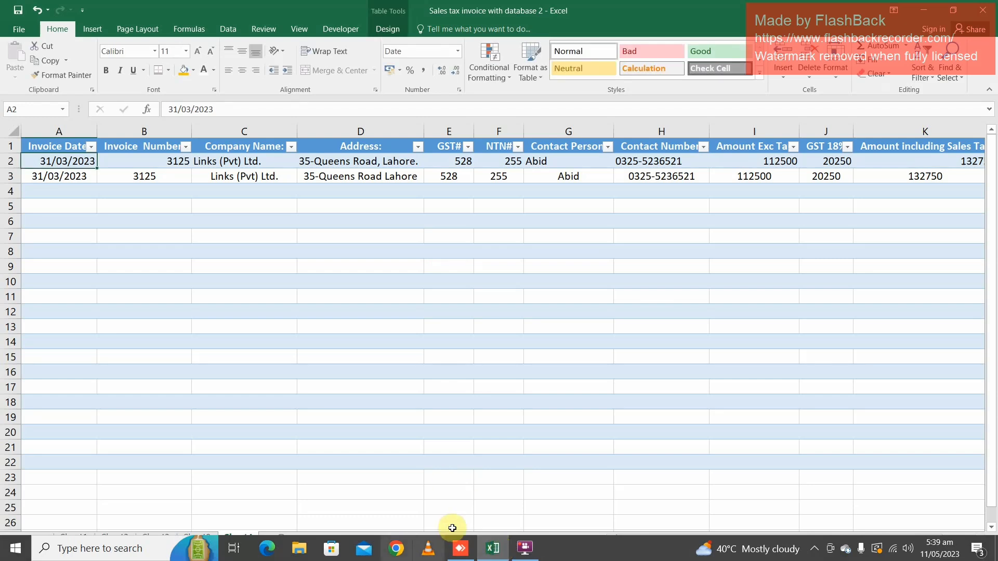
left_click(991, 527)
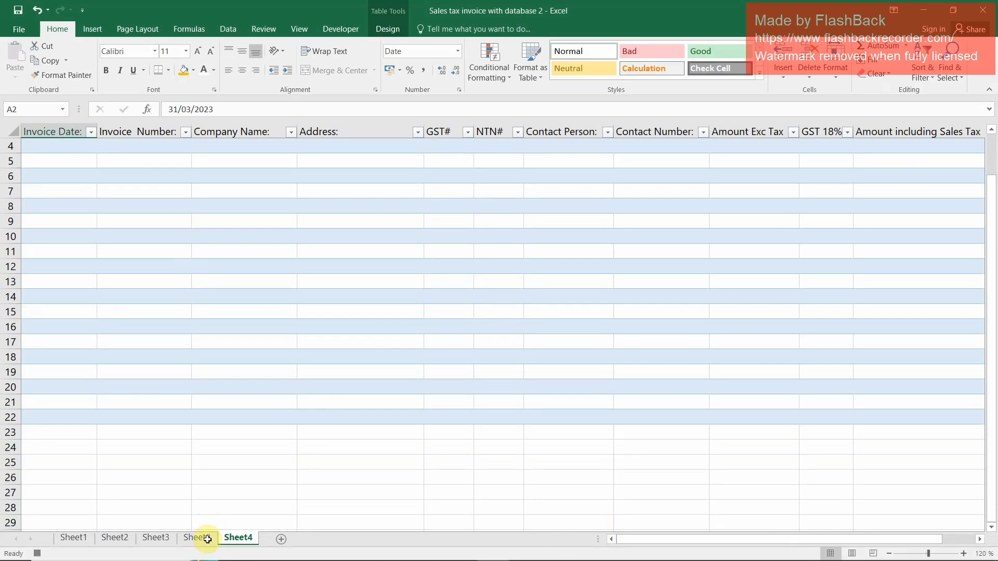
scroll(223, 332, "up", 1)
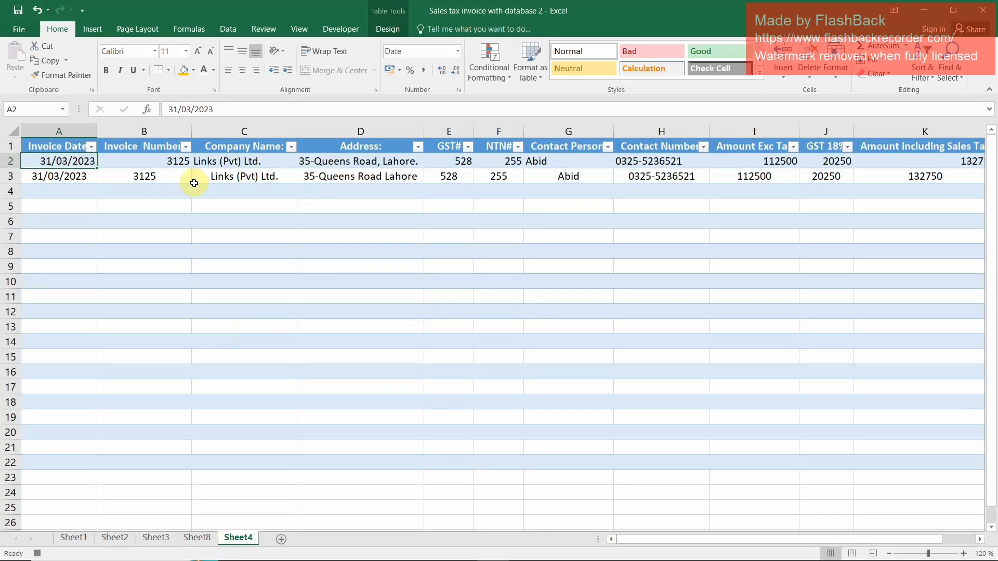
left_click(197, 541)
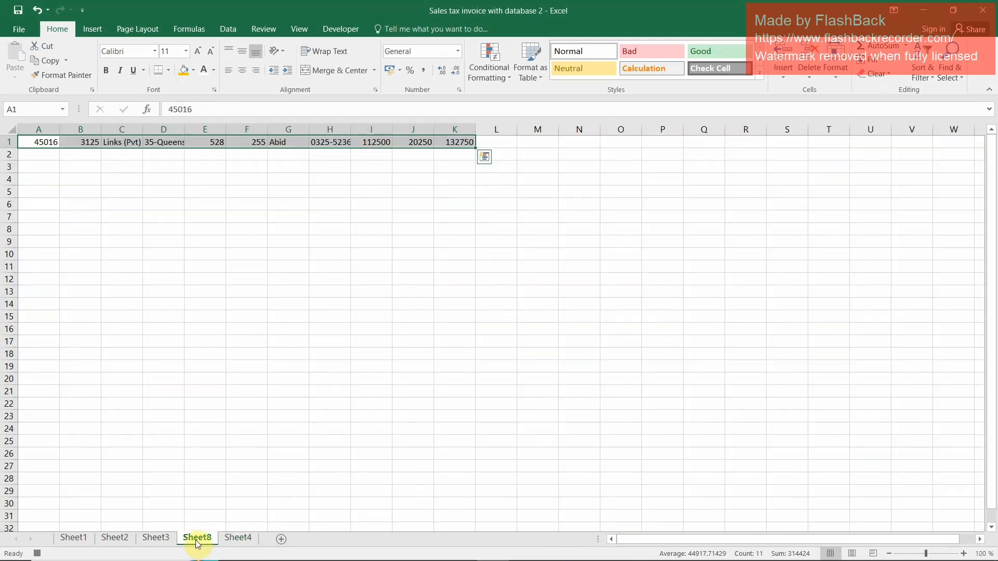
left_click(156, 538)
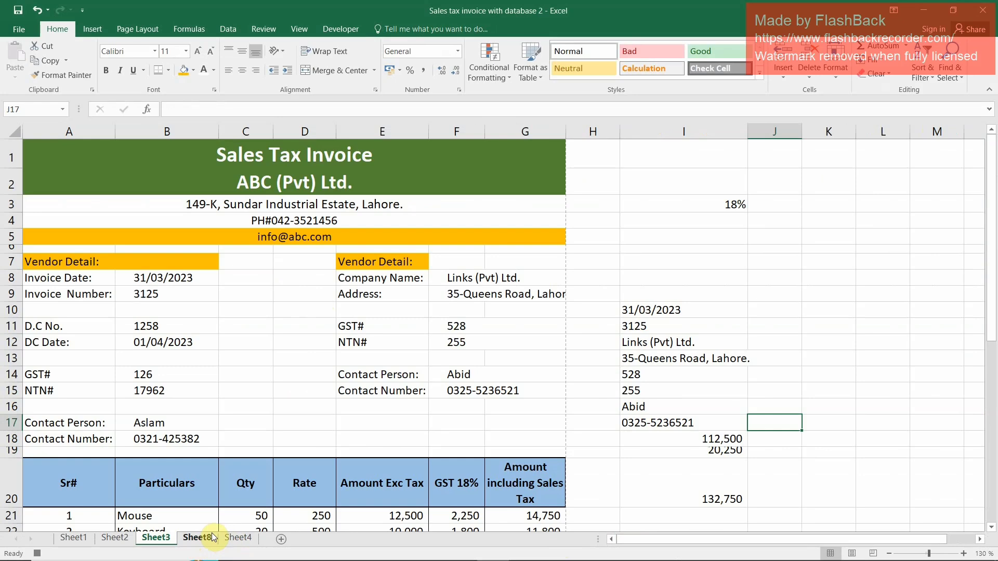
left_click(235, 541)
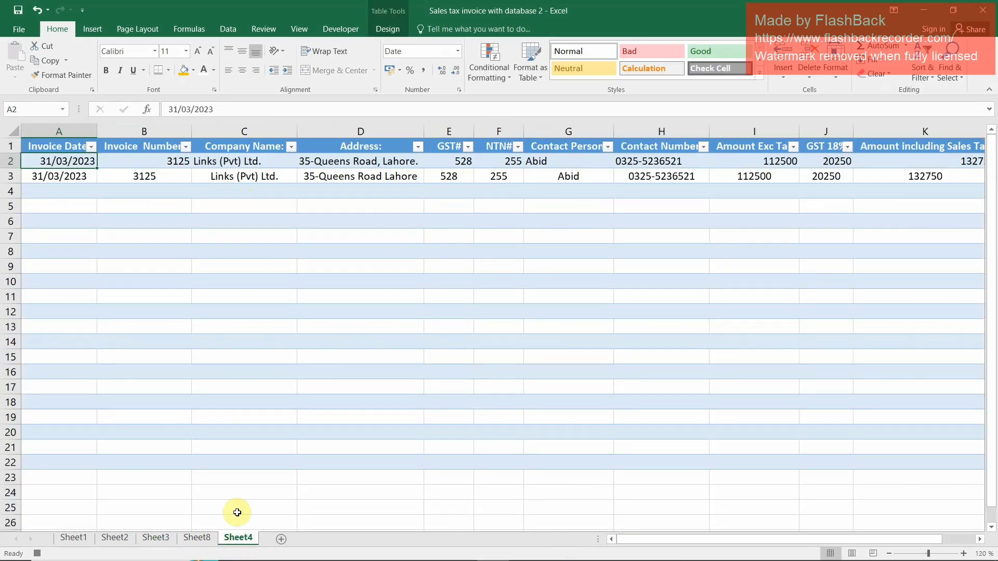
Clear the invoice date in B8 and the invoice number in B9 on Sheet3
left_click(157, 539)
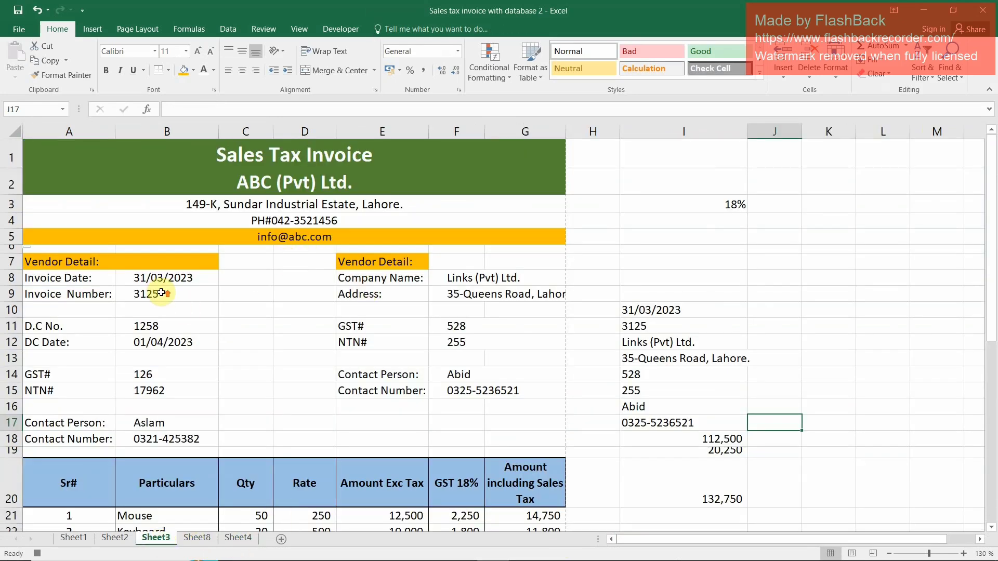
left_click(164, 277)
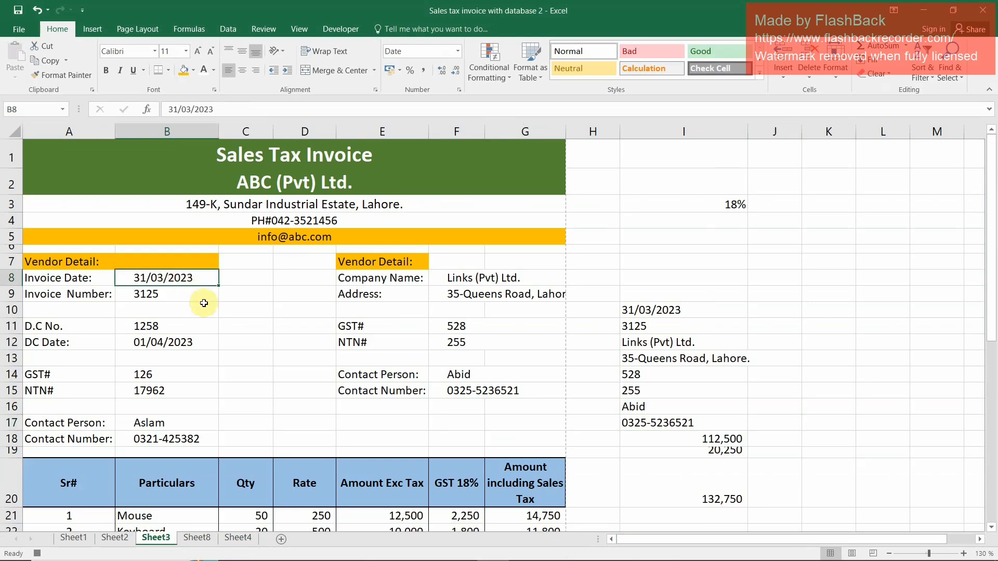
key("Delete")
left_click(204, 303)
key("Delete")
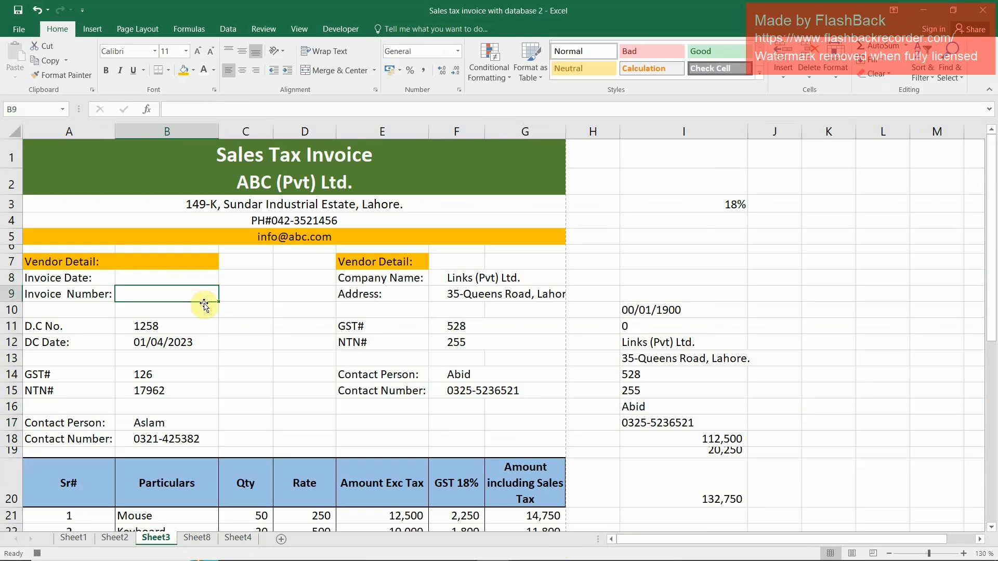
Clear the company name, address, GST#, NTN#, contact person and contact number in F8:F15 of the invoice
key("Right")
key("Right")
key("Right")
key("Right")
key("Up")
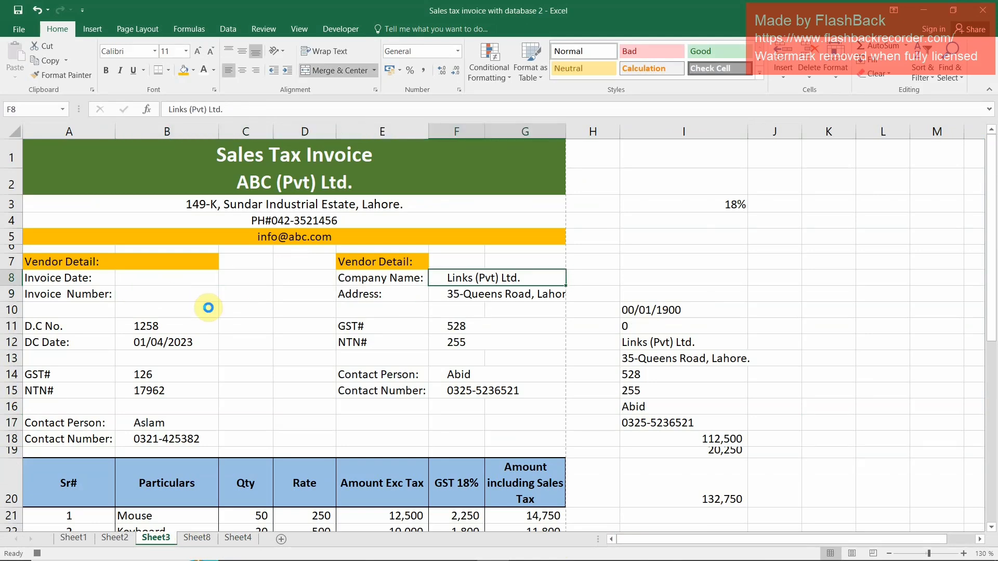
key("Delete")
key("Down")
key("Delete")
key("Down")
key("Down")
key("Delete")
key("Down")
key("Delete")
key("Down")
key("Down")
key("Delete")
key("Down")
key("Delete")
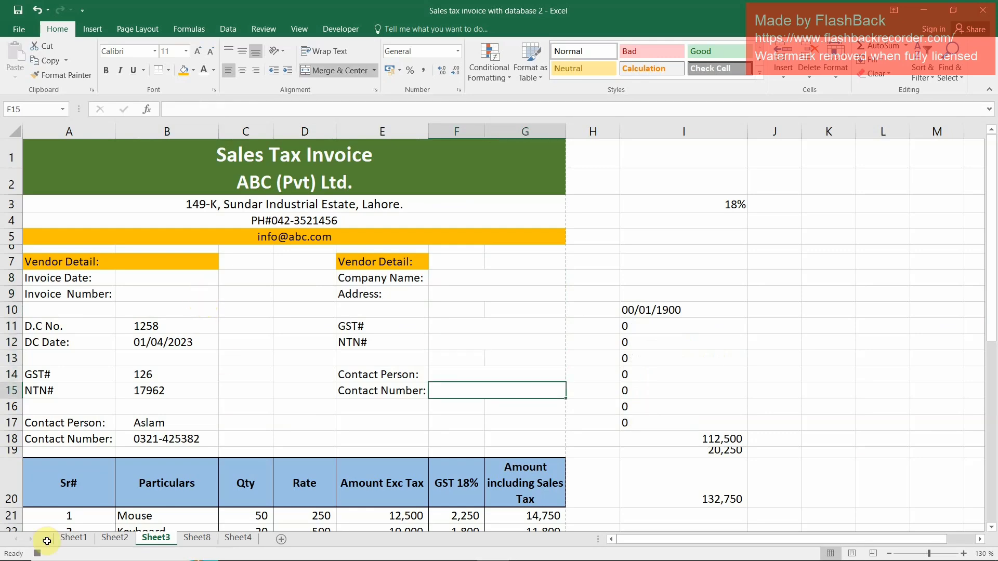
Clear the quantities of Mouse, Keyboard, Laptop and PC in C21:C24 of the invoice on Sheet3
scroll(302, 484, "down", 1)
scroll(302, 483, "down", 1)
left_click(258, 442)
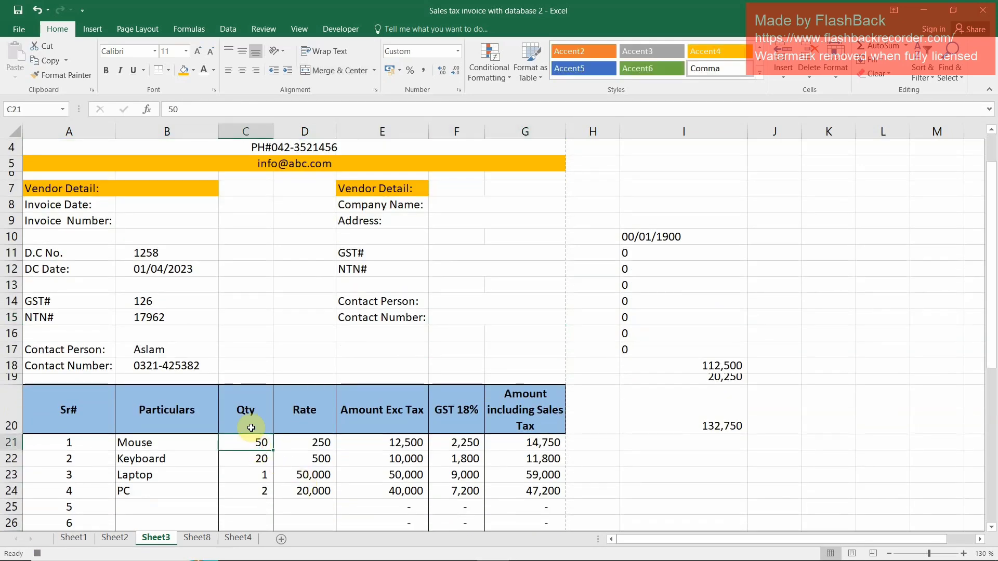
key("Delete")
key("Down")
key("Delete")
key("Down")
key("Delete")
key("Down")
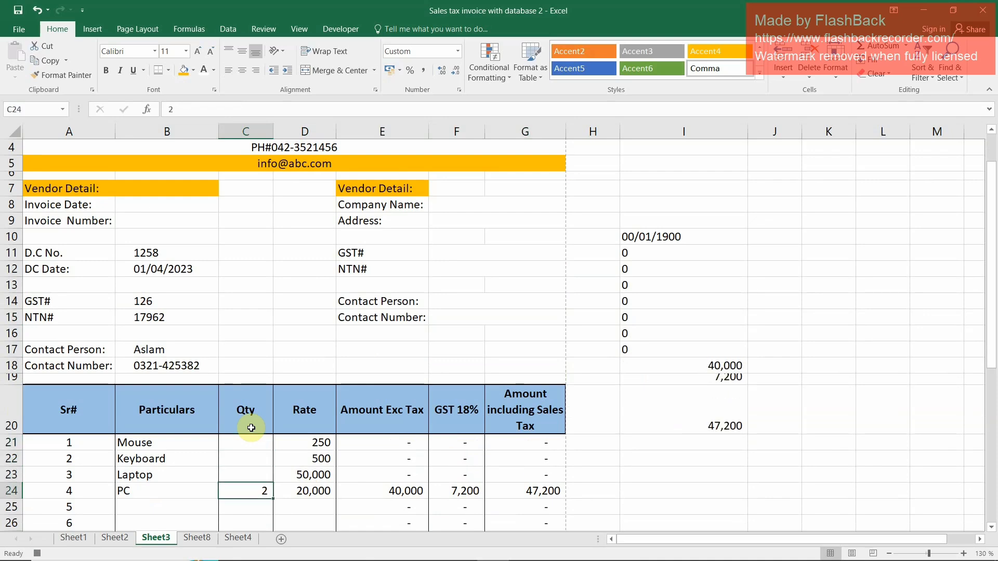
key("Delete")
Stop recording the macro with the invoice on Sheet3 cleared
key("Up")
key("Up")
key("Right")
key("Right")
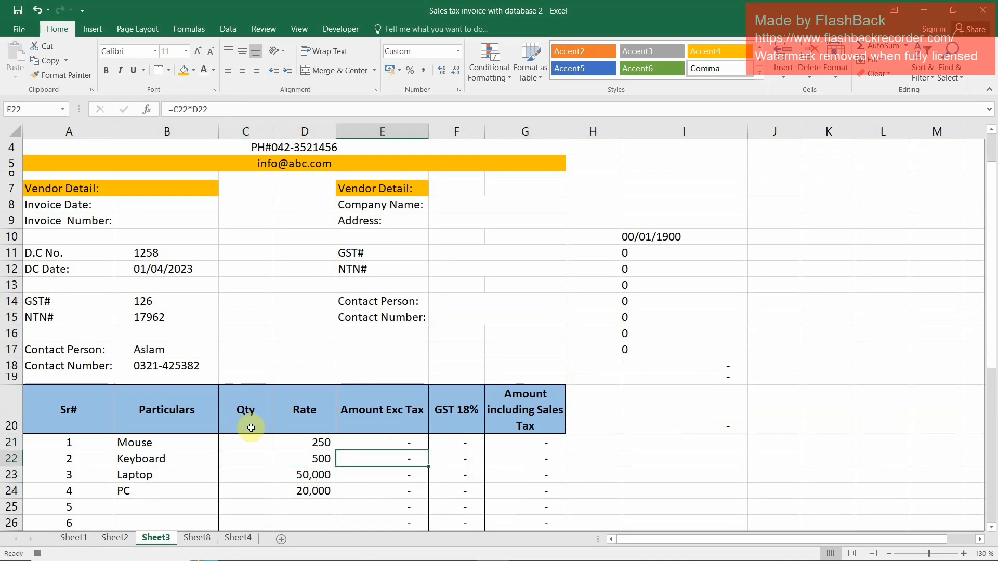
key("Right")
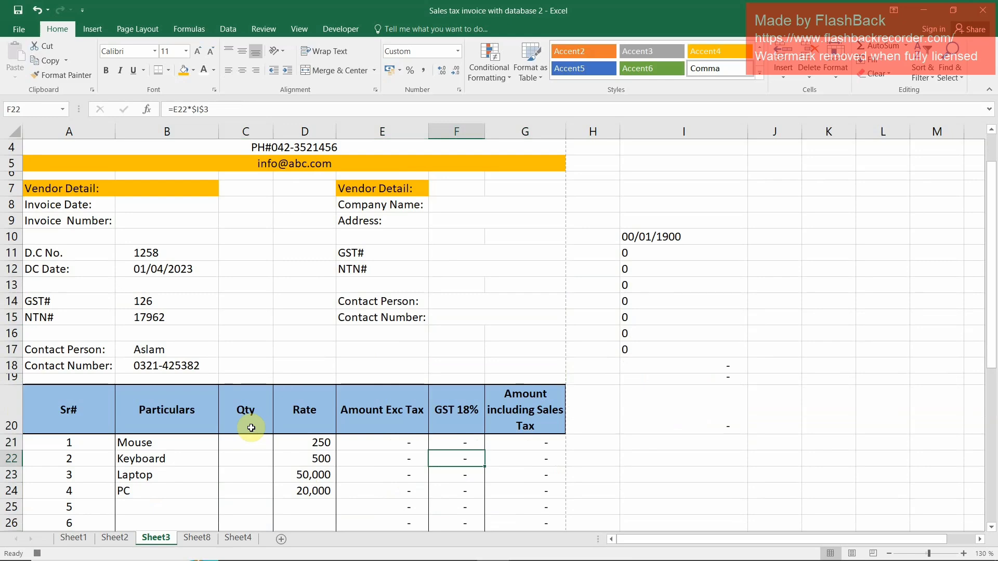
key("Right")
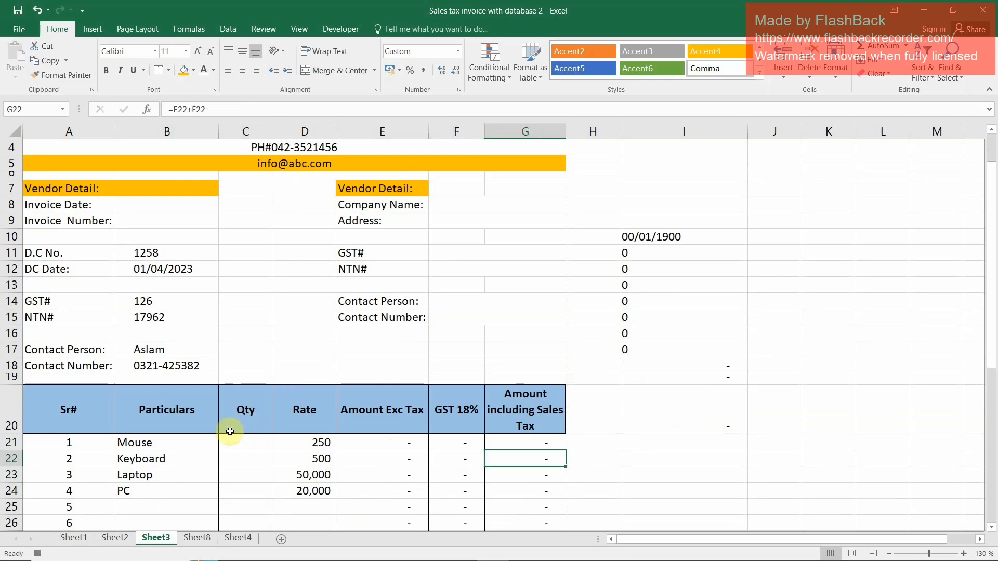
scroll(531, 431, "up", 1)
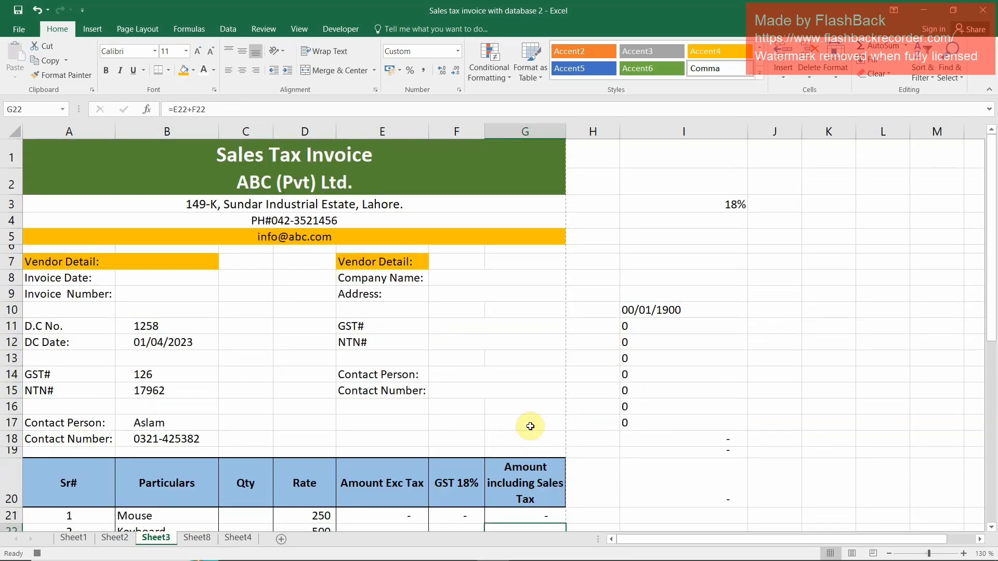
left_click(324, 28)
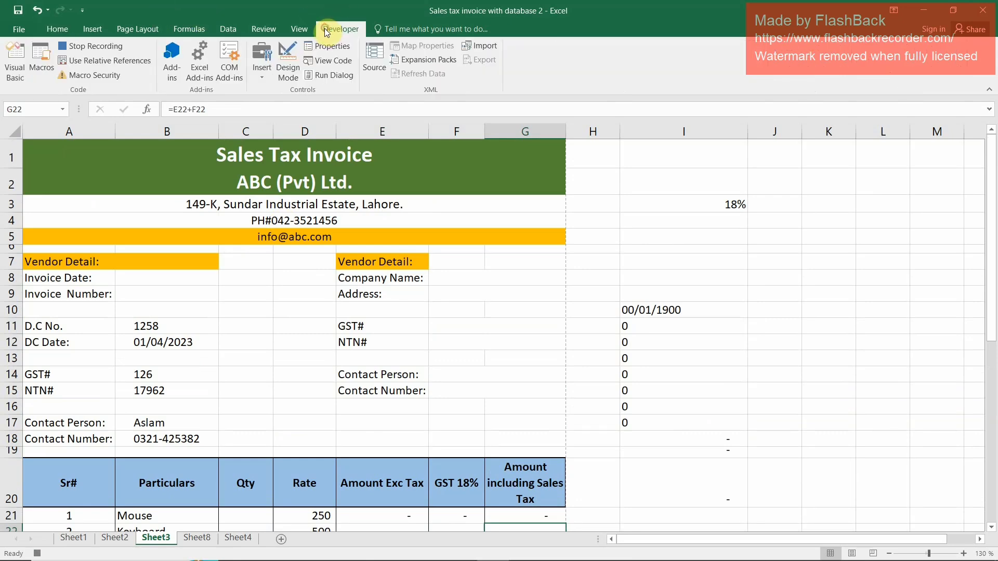
left_click(102, 48)
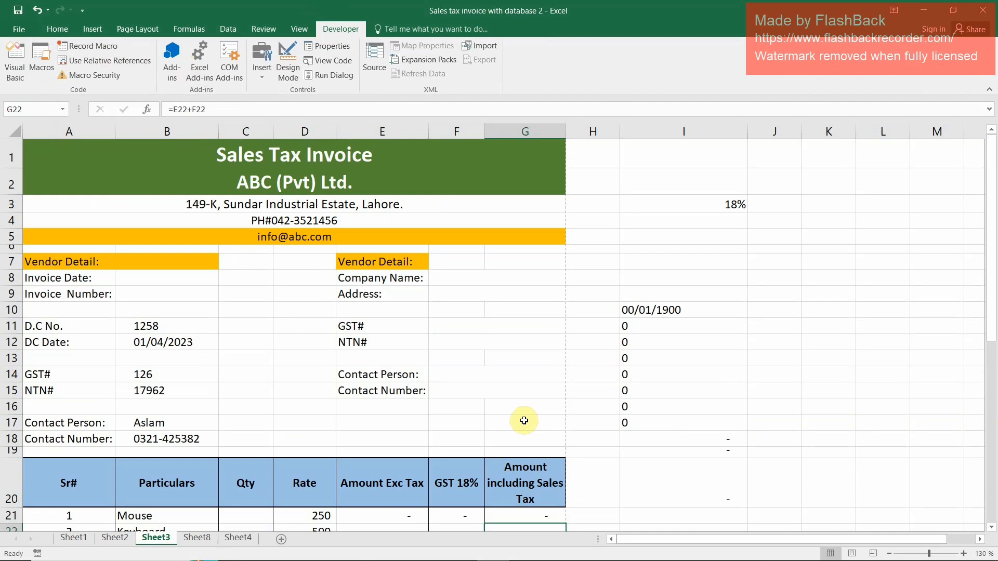
Enter the invoice date 31-05-2023 in B8 and a new invoice number in B9
left_click(140, 266)
left_click(138, 280)
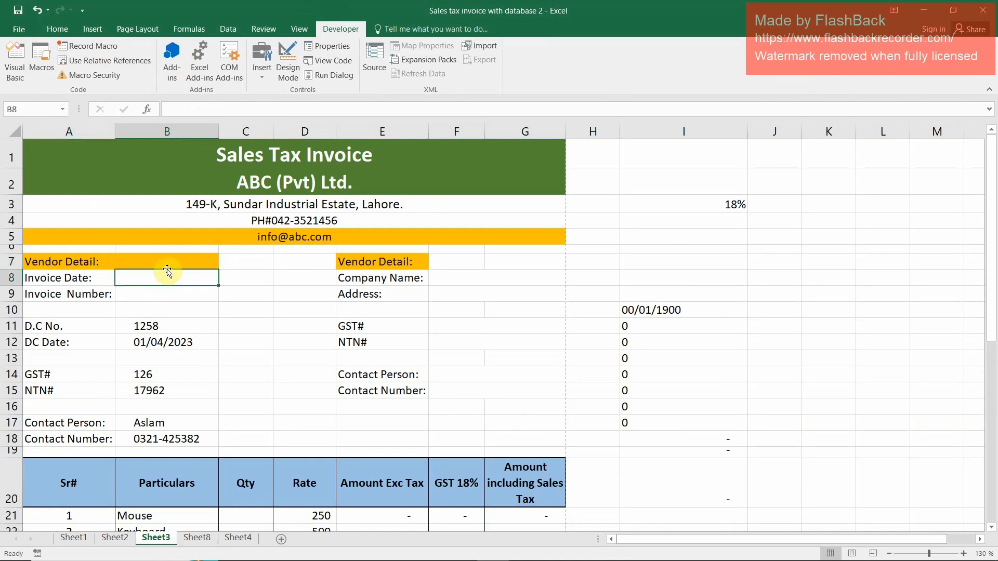
type("31-")
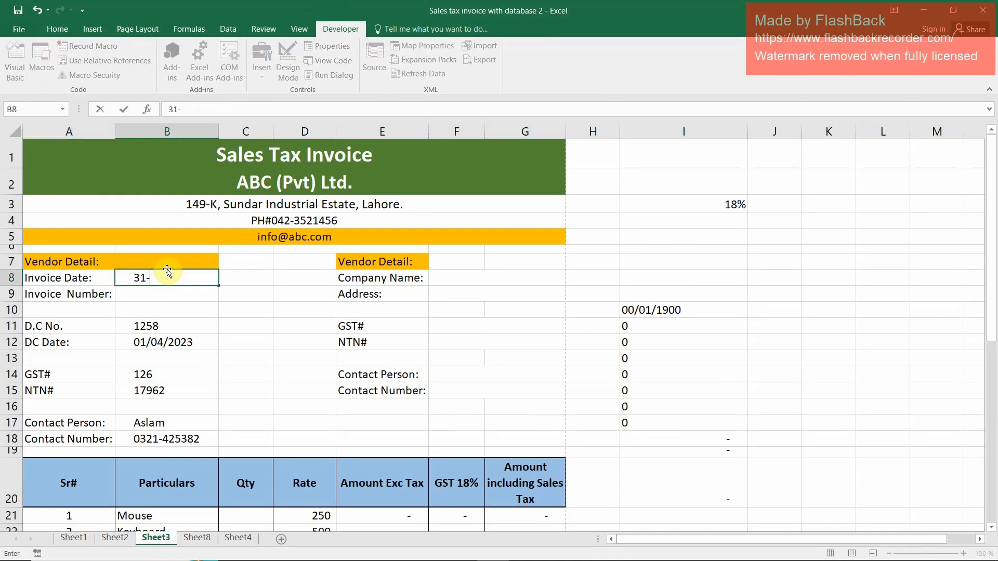
type("05-2023")
key("Return")
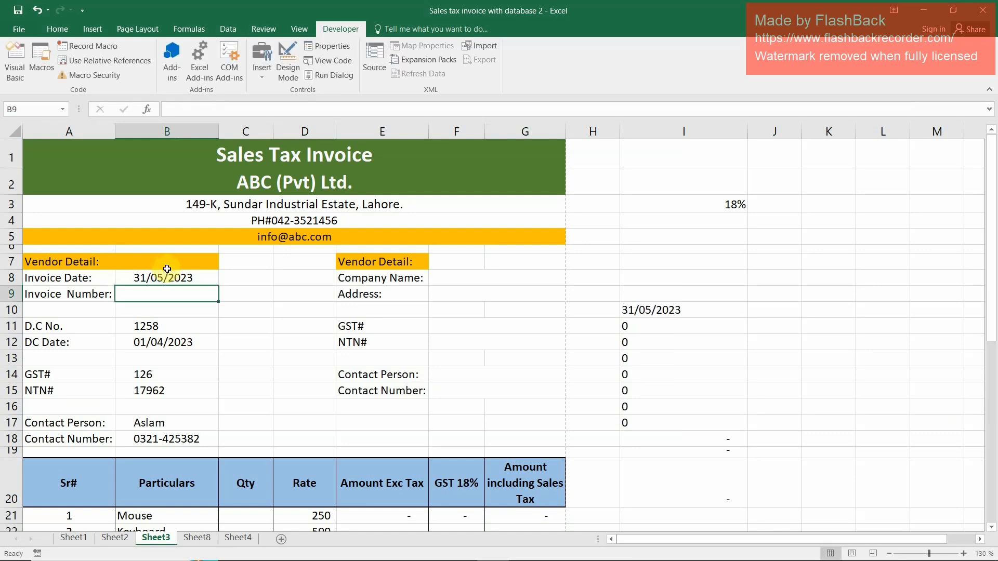
type("126")
key("Return")
key("Up")
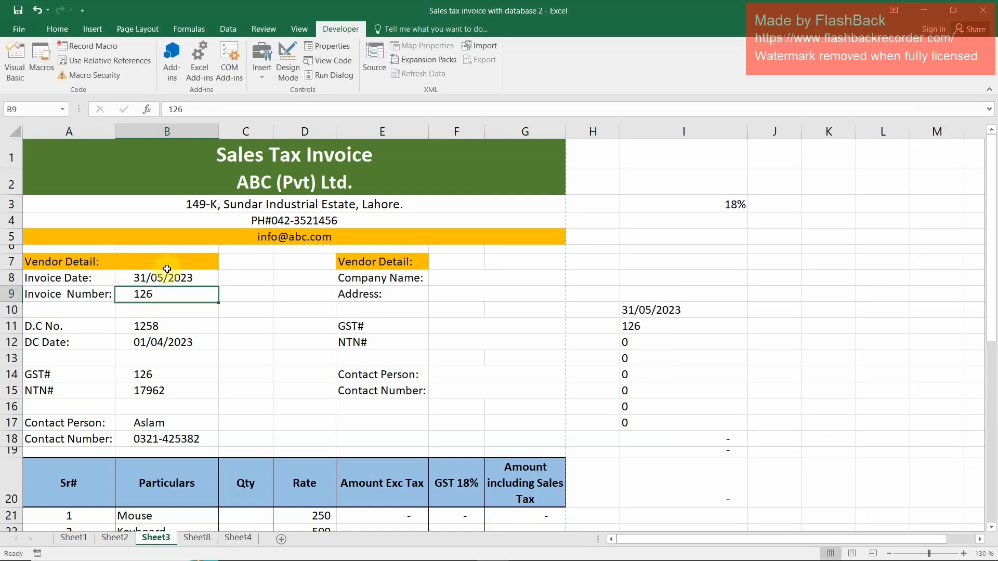
Enter the company name ABC Fabrics in F8 and fill in the company's address in F9
key("Right")
key("Right")
key("Right")
key("Right")
key("Up")
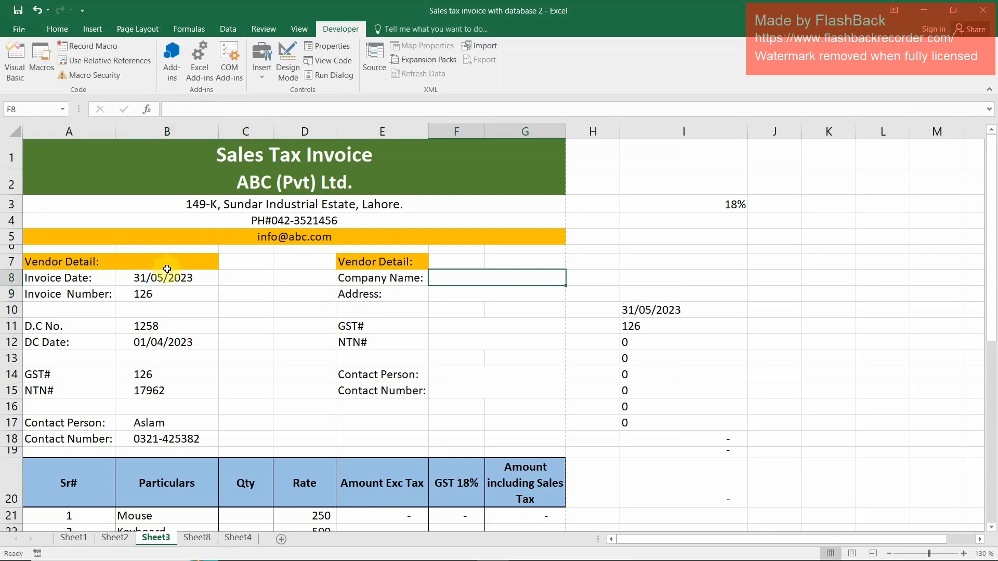
type("ABC Fabrics")
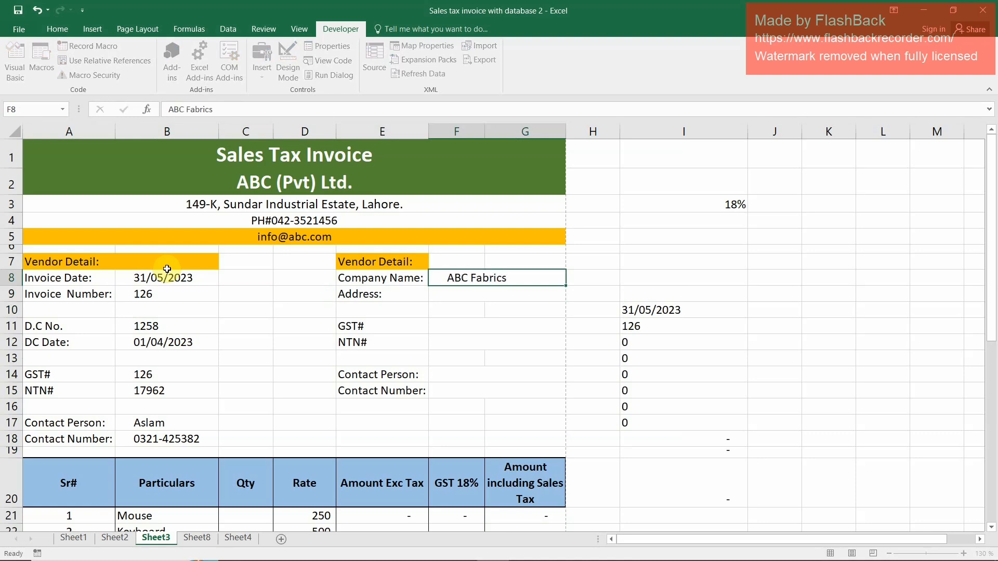
key("Return")
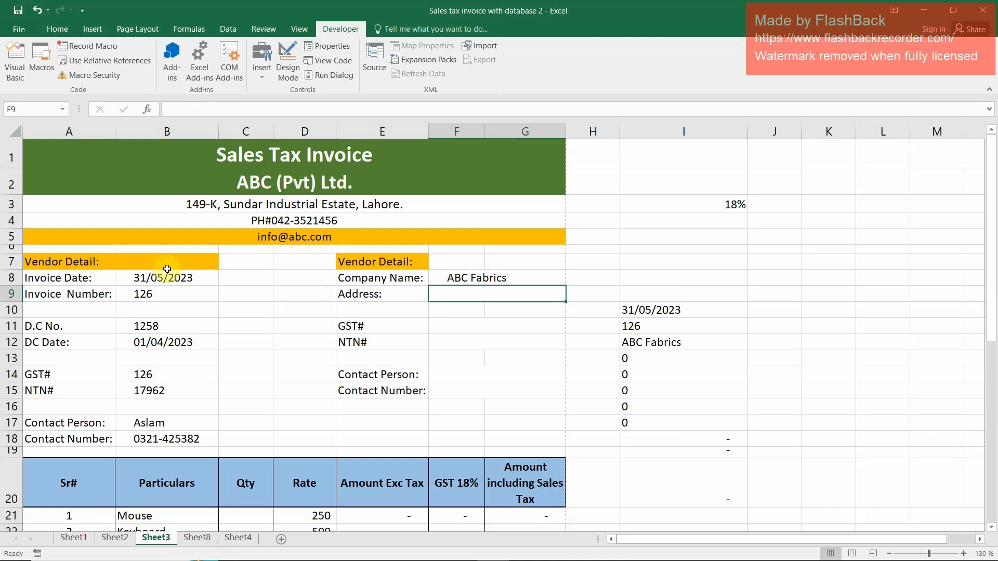
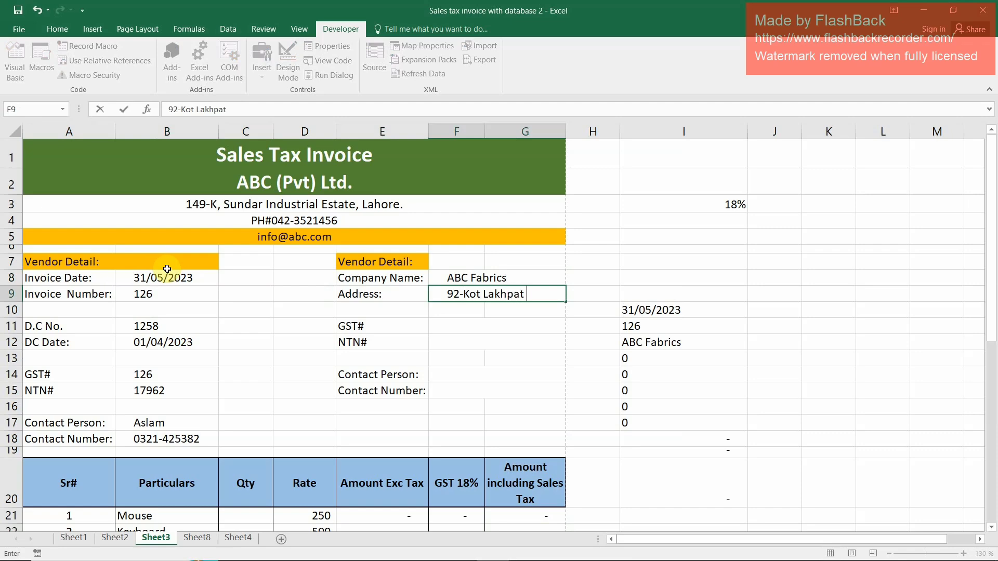
key("Return")
key("Return")
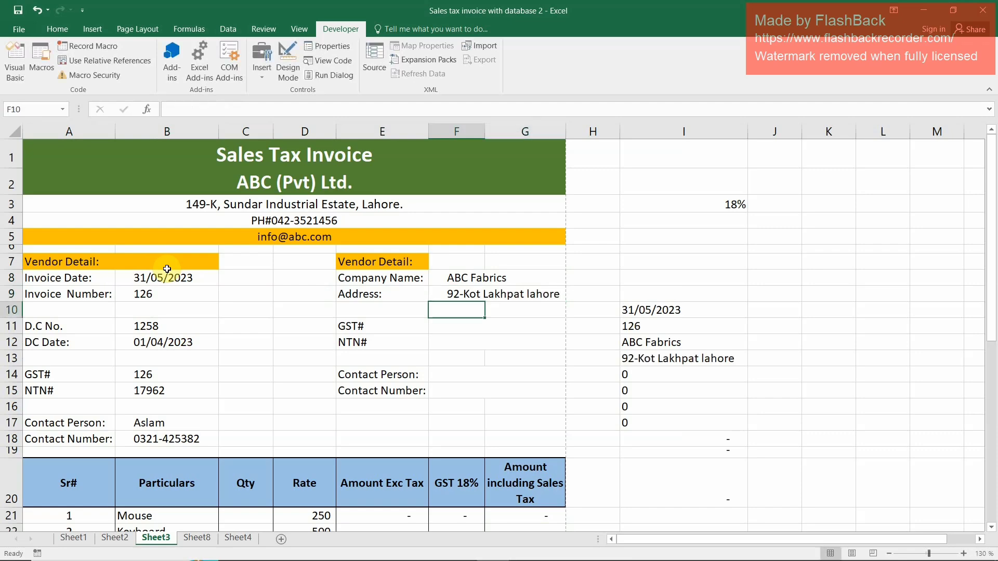
Fill in the company's GST# in F11 and NTN# in F12
type("526")
key("Return")
type("23")
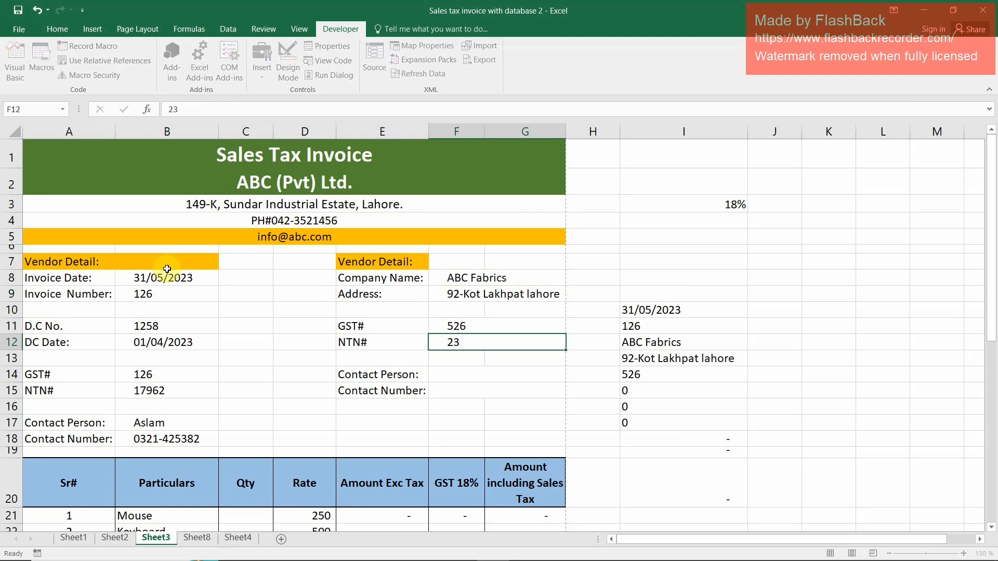
key("Return")
key("Return")
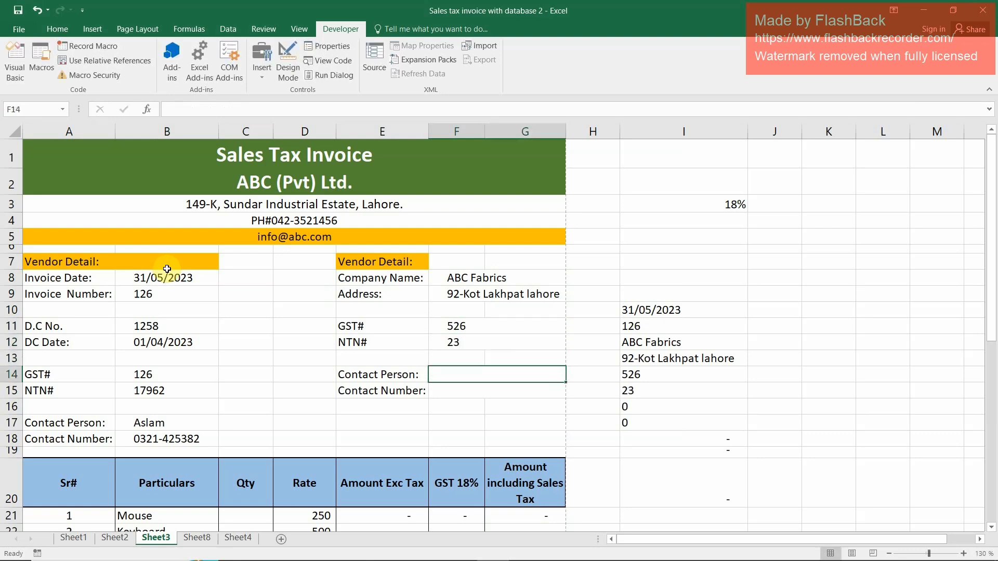
Fill in the contact person's name in F14 and the contact number in F15
type("Akram")
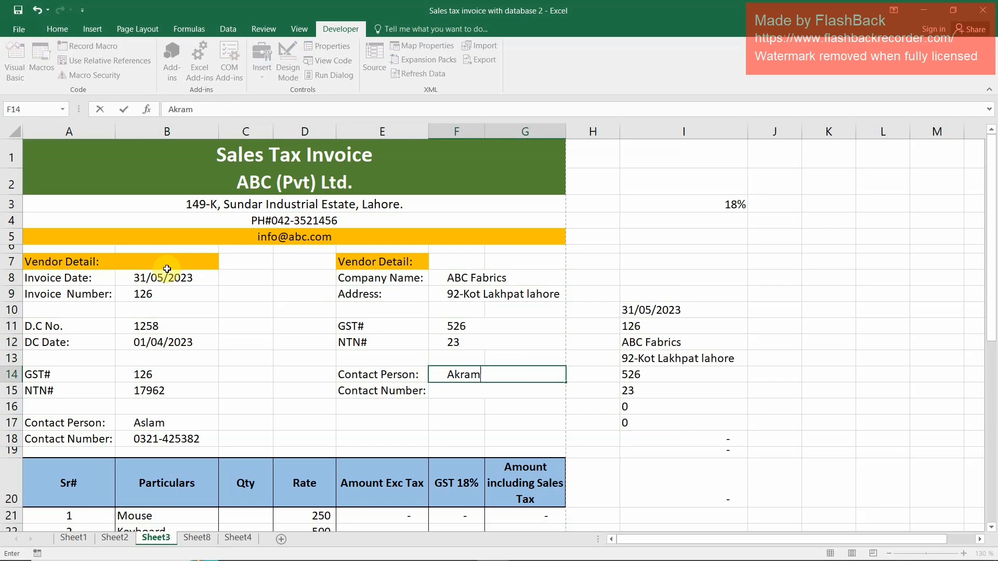
key("Return")
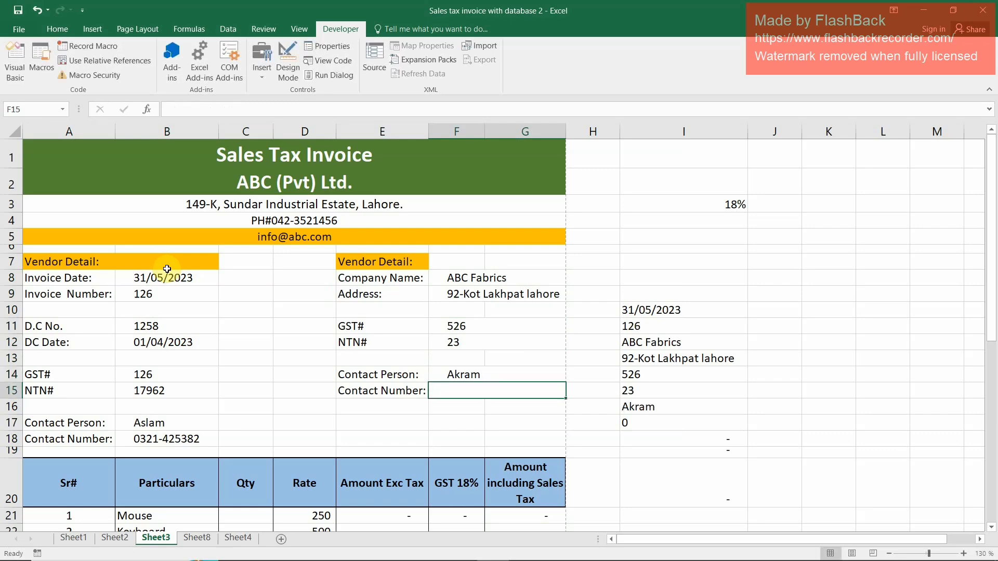
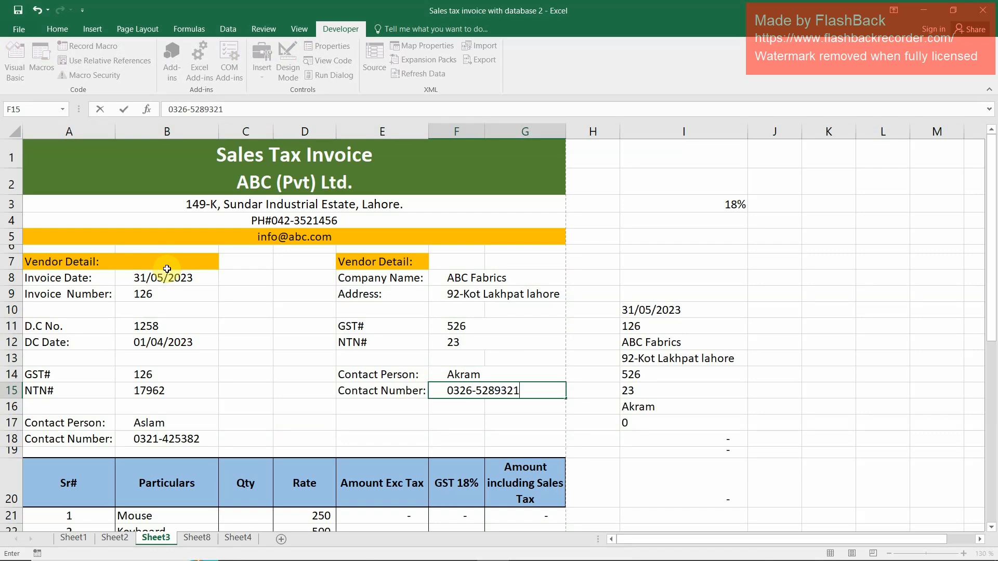
key("Return")
Enter the quantities 1 for Mouse, 2 for Keyboard, 3 for Laptop and 1 for PC in C21:C24
key("Down")
key("Down")
key("Down")
key("Left")
key("Left")
key("Left")
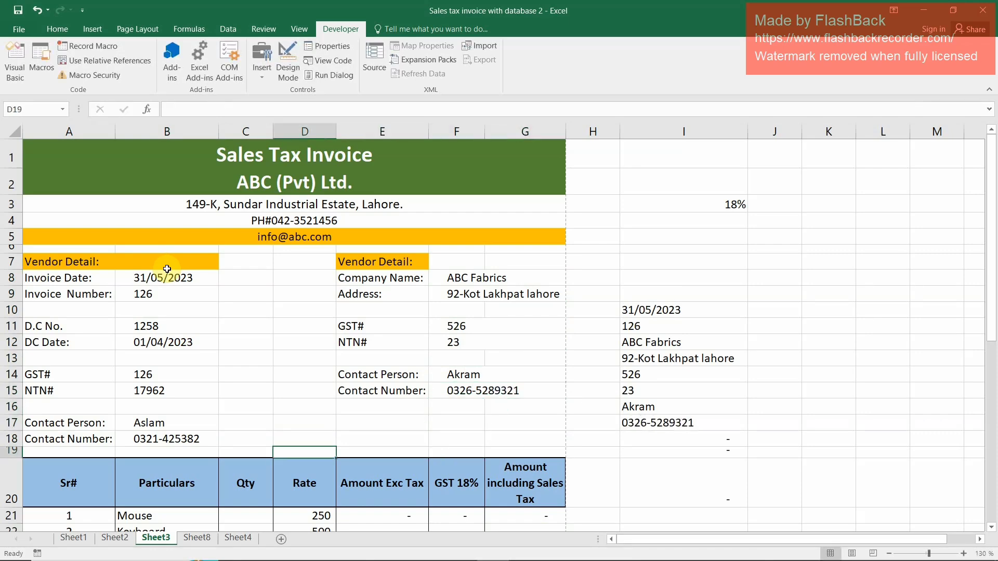
key("Down")
key("Down")
key("Down")
key("Down")
key("Down")
key("Up")
key("Up")
key("Up")
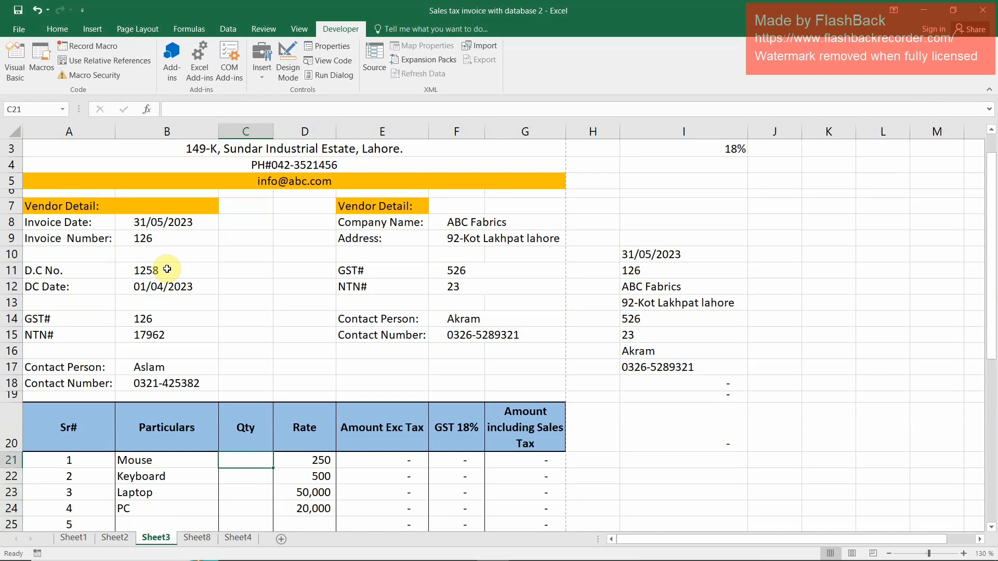
type("1")
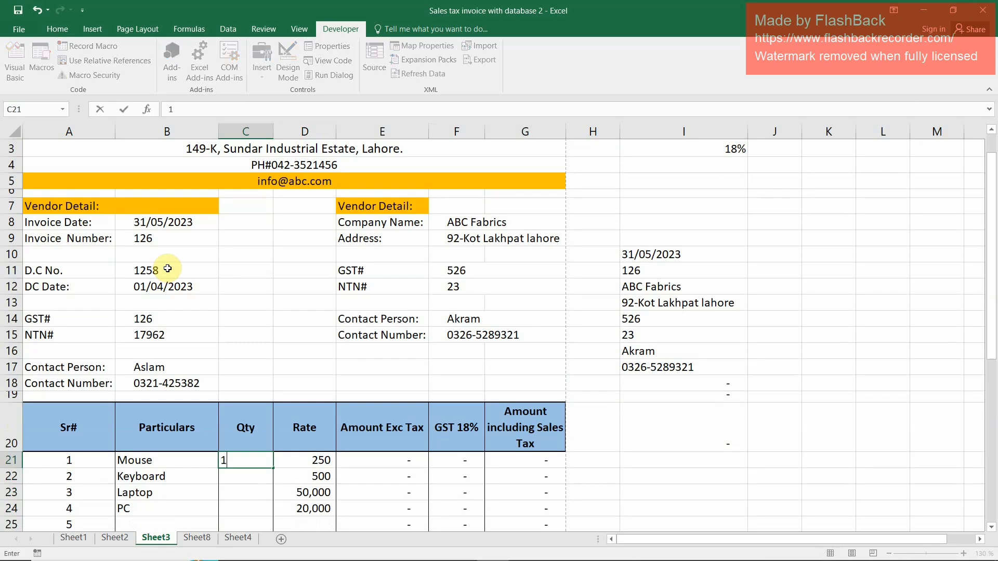
key("Return")
type("2")
key("Return")
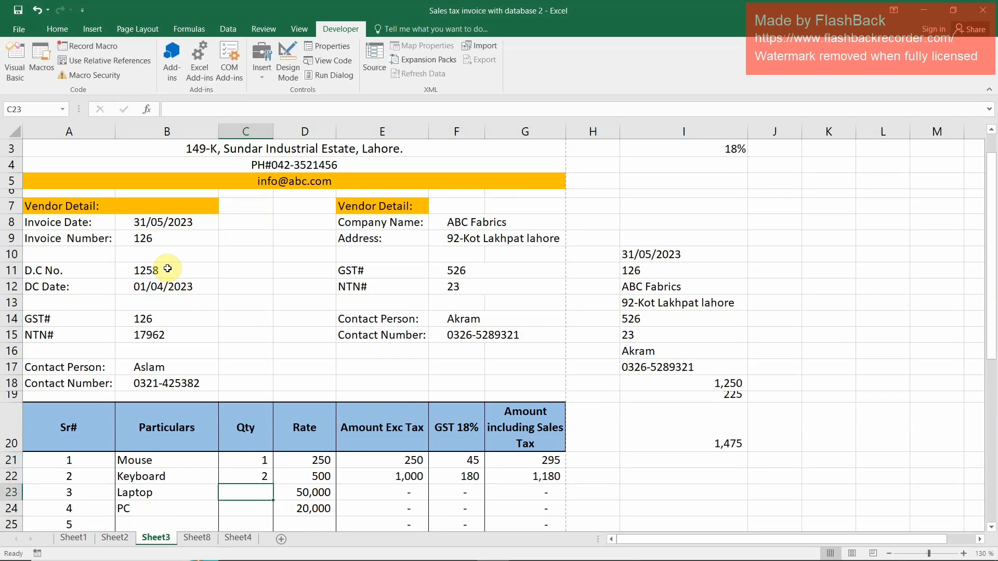
type("3")
key("Return")
type("1")
key("Return")
Run the recorded macro to transfer the ABC Fabrics invoice to the Sheet4 database and clear the invoice
key("Up")
key("Up")
key("Up")
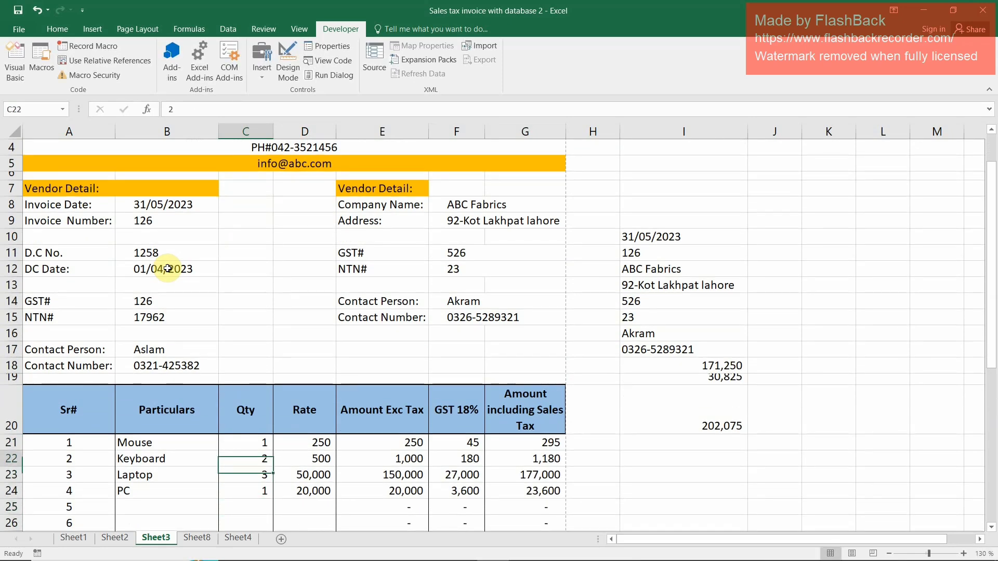
key("Right")
key("Right")
key("Right")
key("Right")
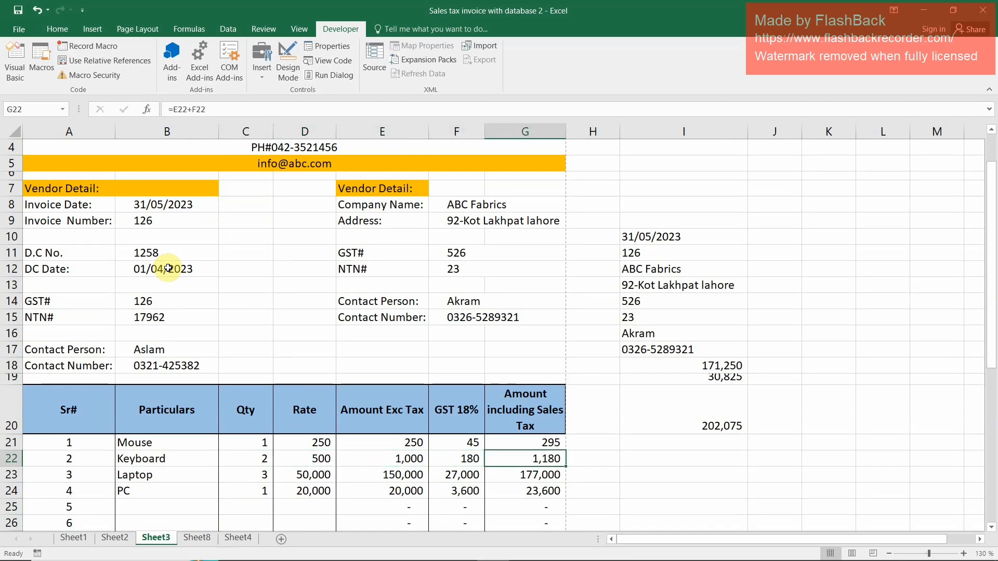
scroll(284, 362, "up", 1)
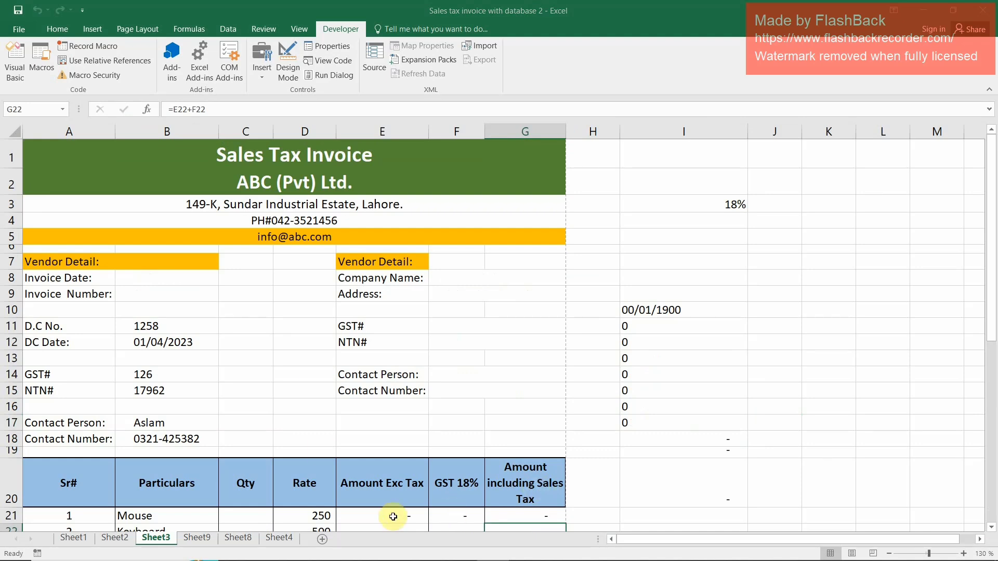
Check the invoice date, invoice number, company name and tax number fields of the invoice on Sheet3
left_click(139, 281)
left_click(127, 292)
left_click(467, 280)
left_click(473, 309)
left_click(474, 327)
left_click(468, 359)
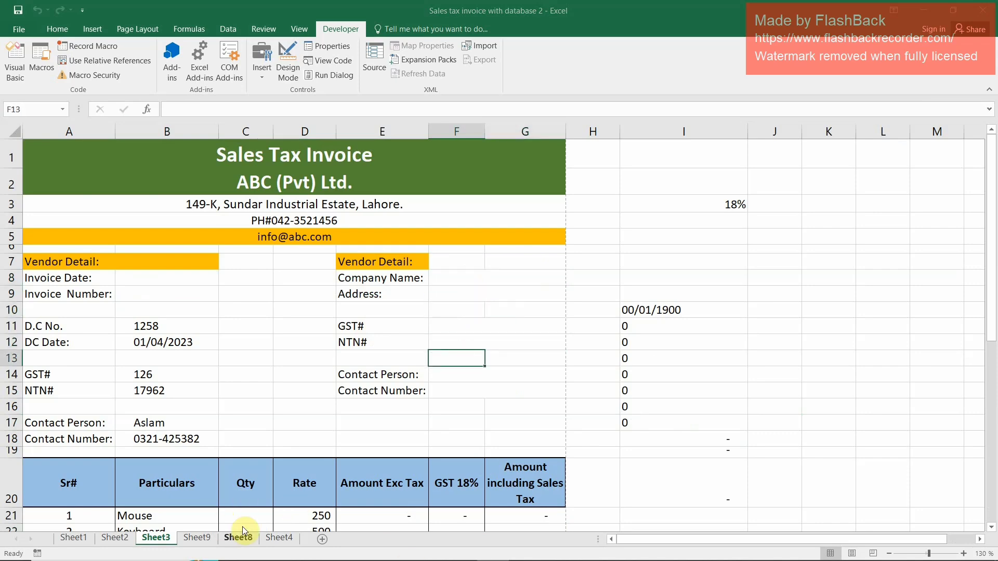
Examine the transferred record in row 2 of the Sheet4 database table, from invoice date to total amount
left_click(274, 539)
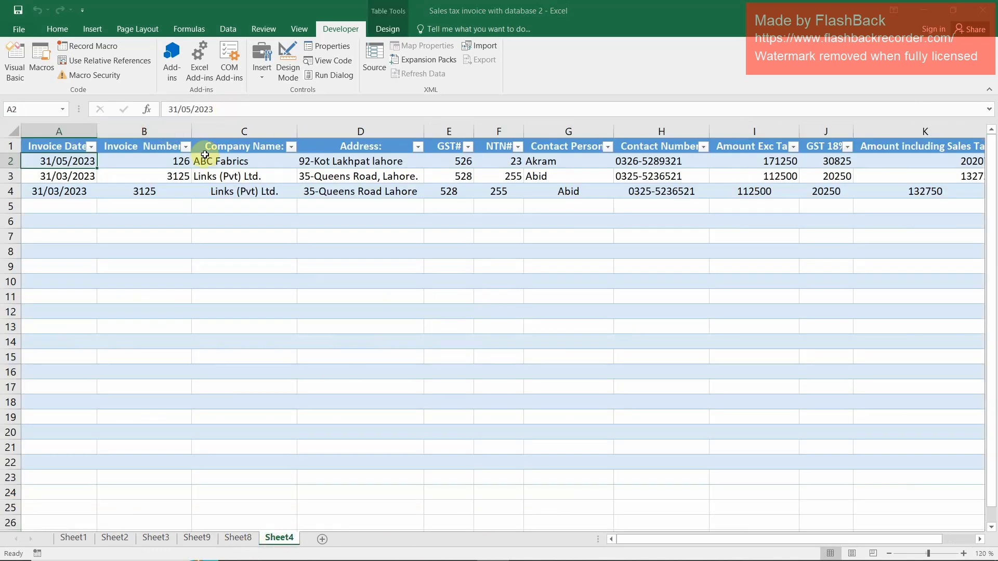
left_click(236, 163)
left_click_drag(40, 161, 921, 167)
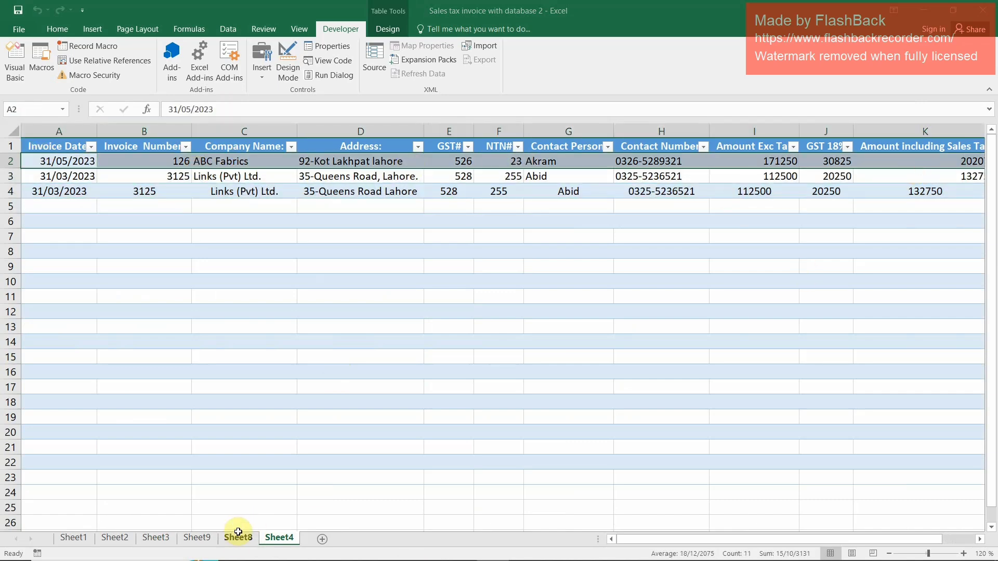
Enter the invoice date 25/04/2023 and the invoice number 125 in B8:B9 of the Sheet3 invoice
left_click(201, 536)
left_click(156, 537)
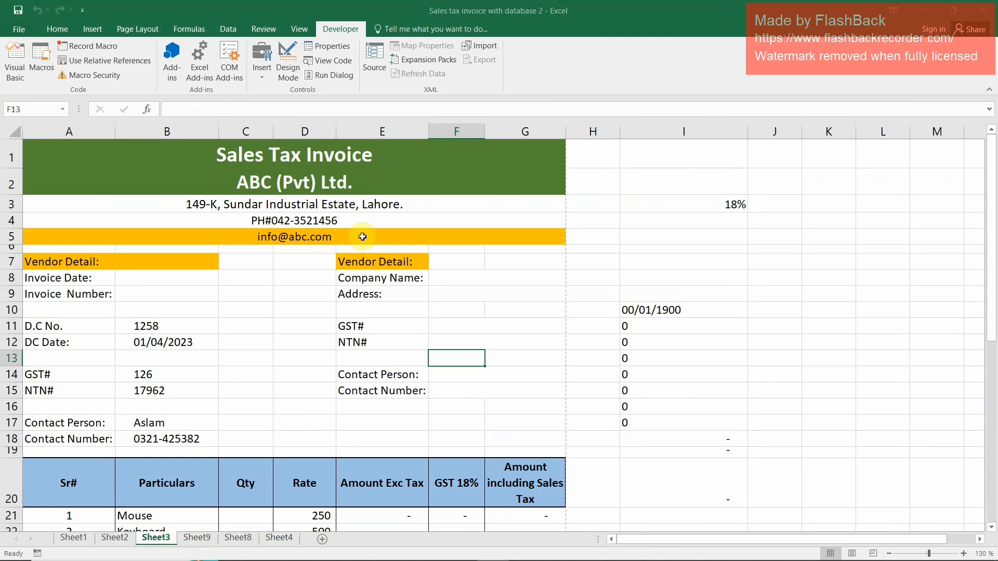
left_click(172, 279)
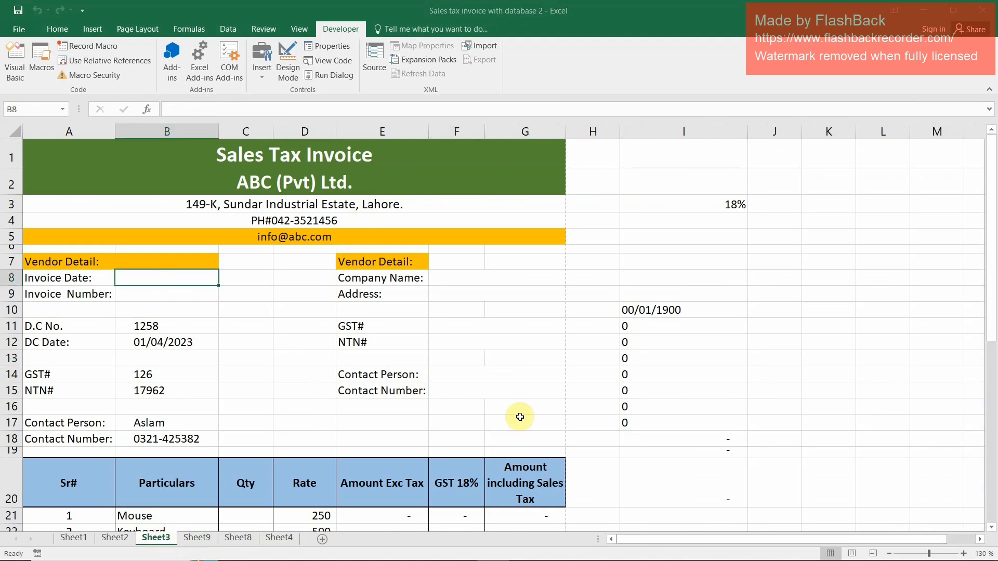
type("25-04-2023")
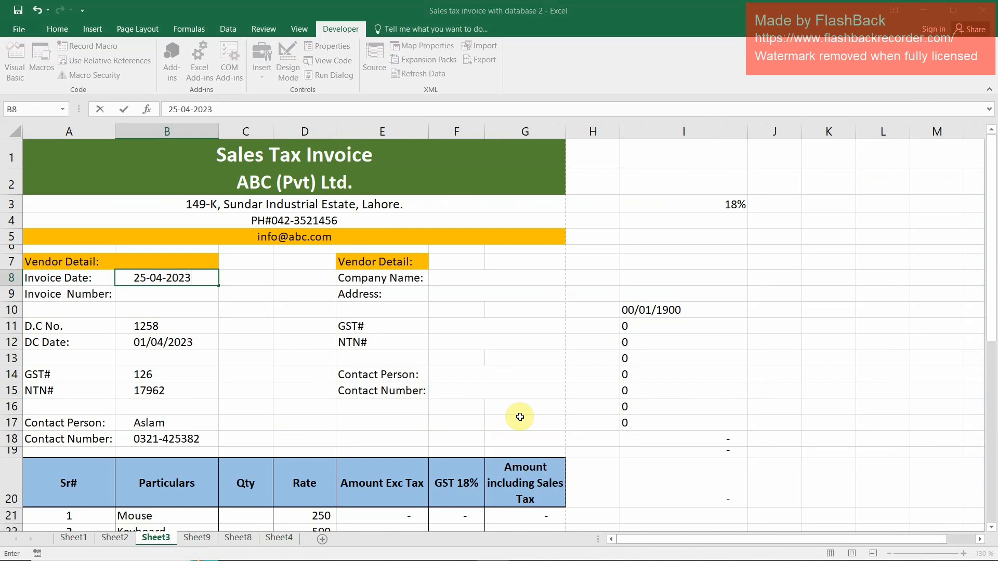
key("Return")
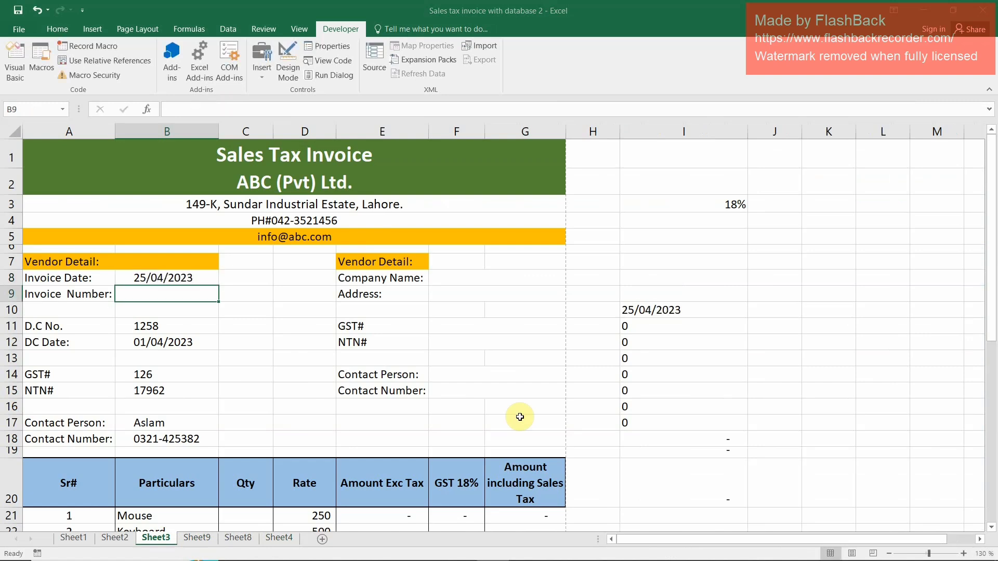
type("125")
key("Return")
Enter BBBB as the vendor's company name in F8 and fill in the vendor's address in F9
key("Up")
key("Right")
key("Right")
key("Right")
key("Right")
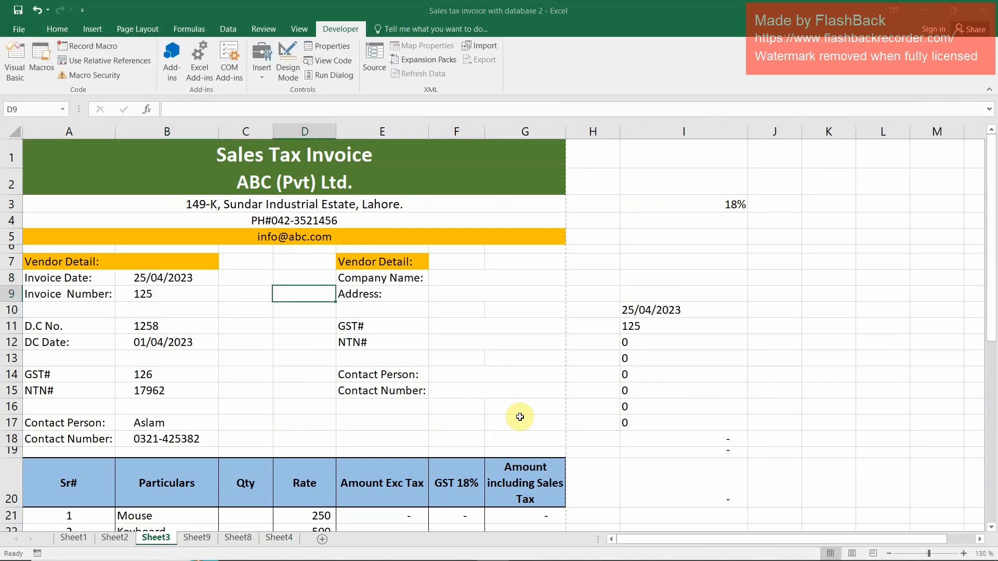
key("Up")
type("A")
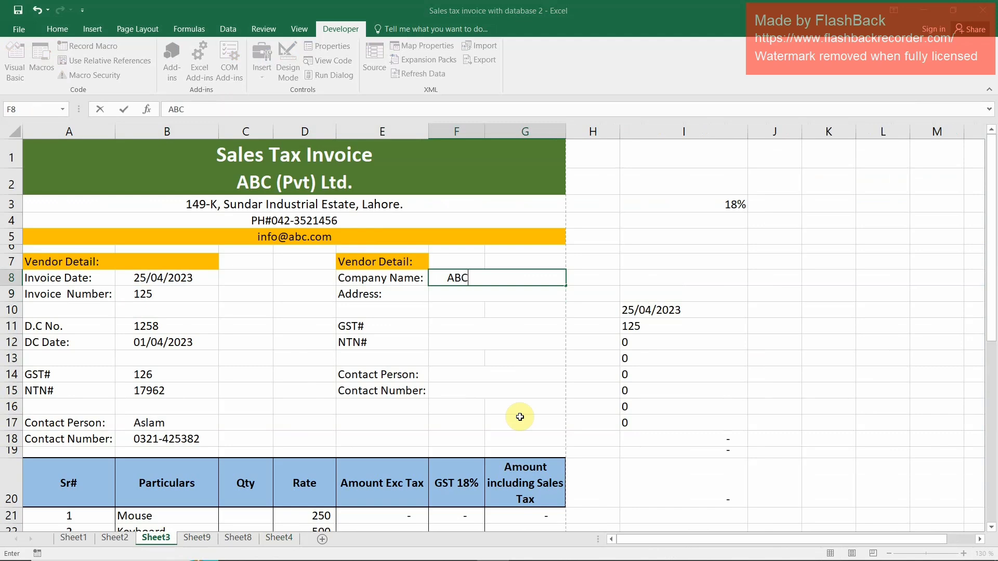
key("Return")
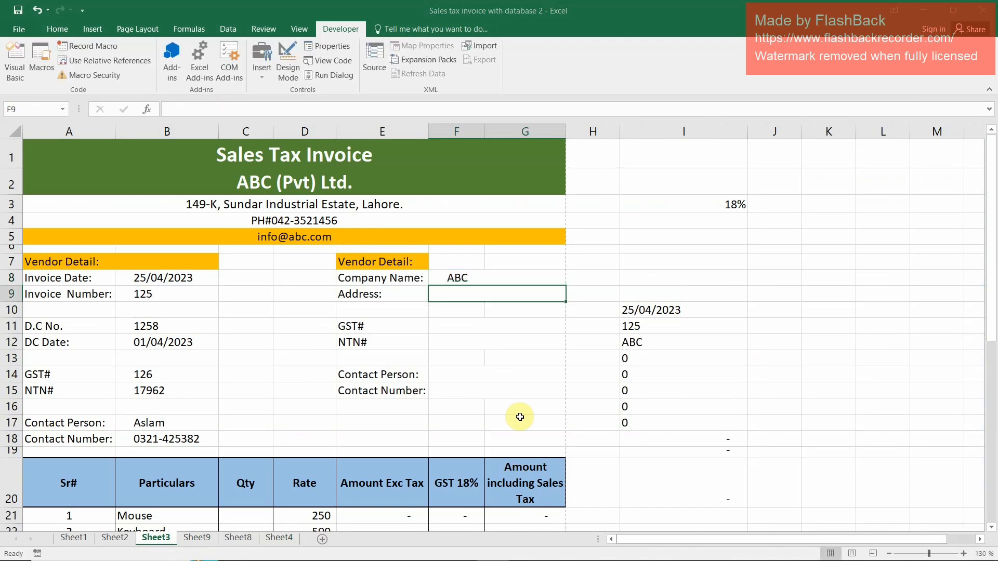
type("hall road lahore")
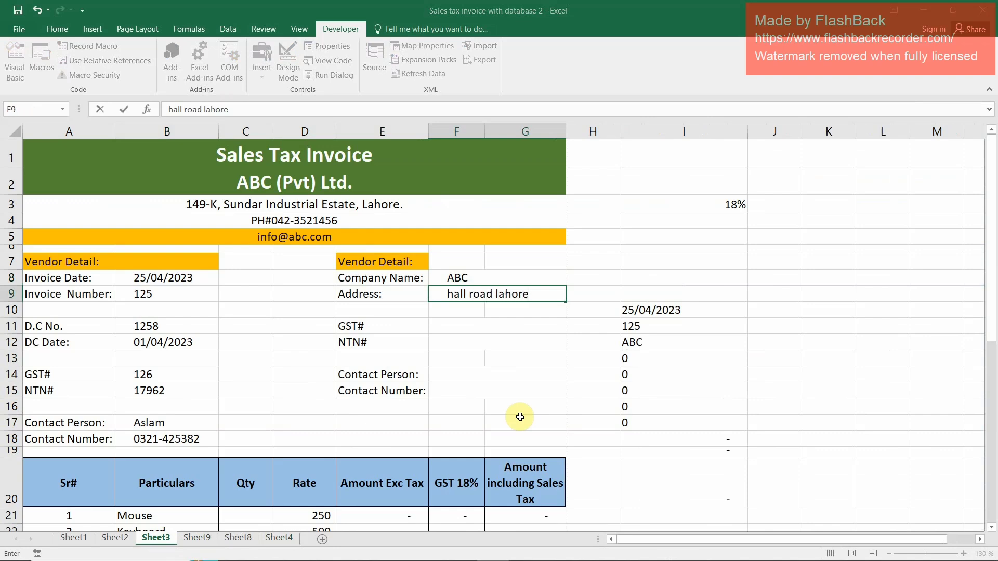
key("Up")
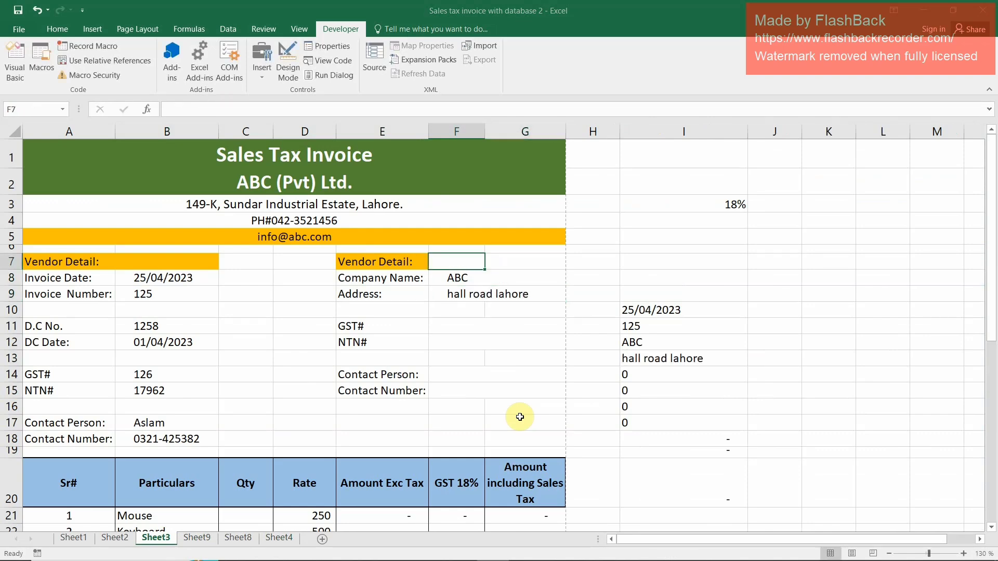
type("BB")
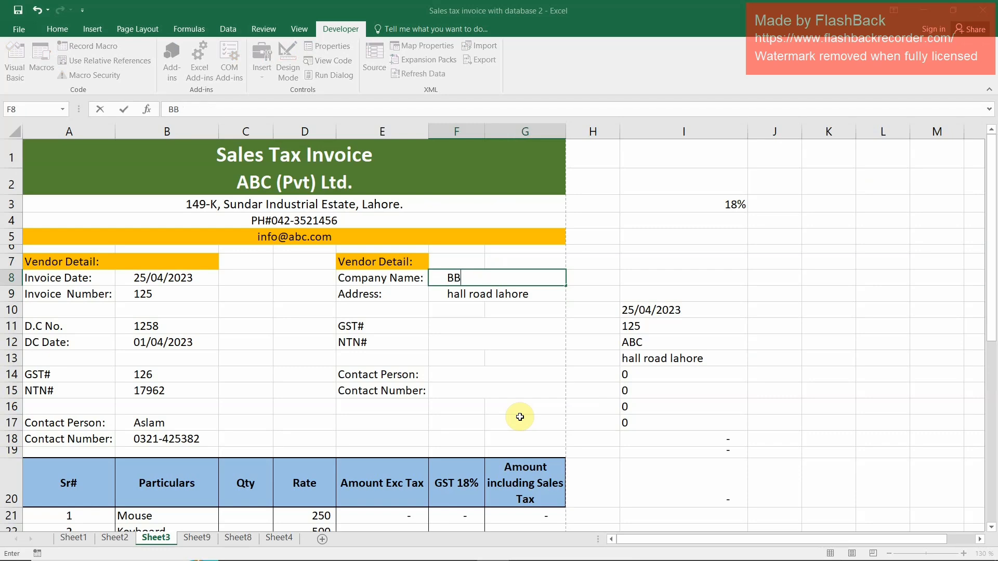
key("Return")
Fill in the vendor's GST and NTN numbers in F11 and F12
key("Down")
key("Down")
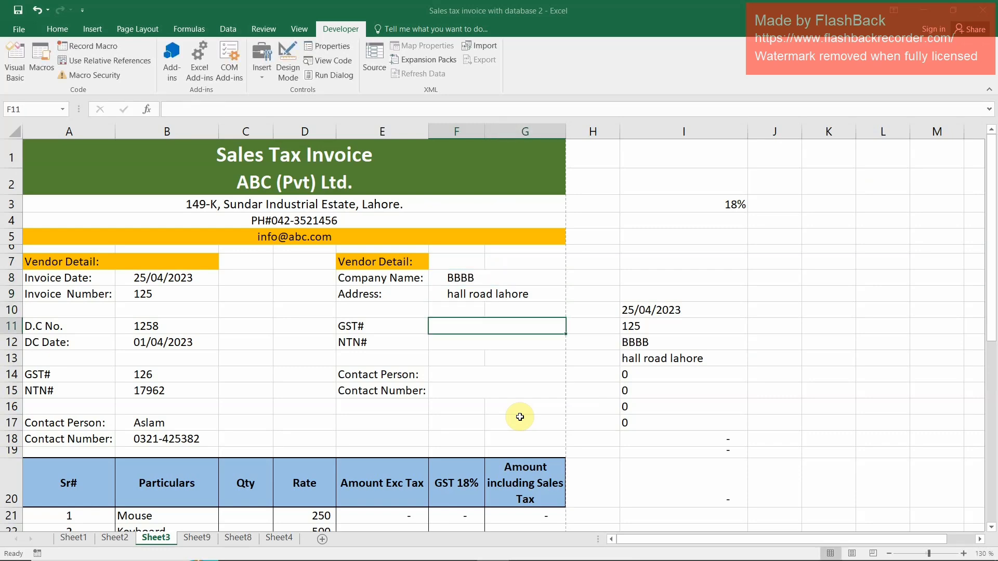
type("52")
key("Return")
key("Return")
key("Down")
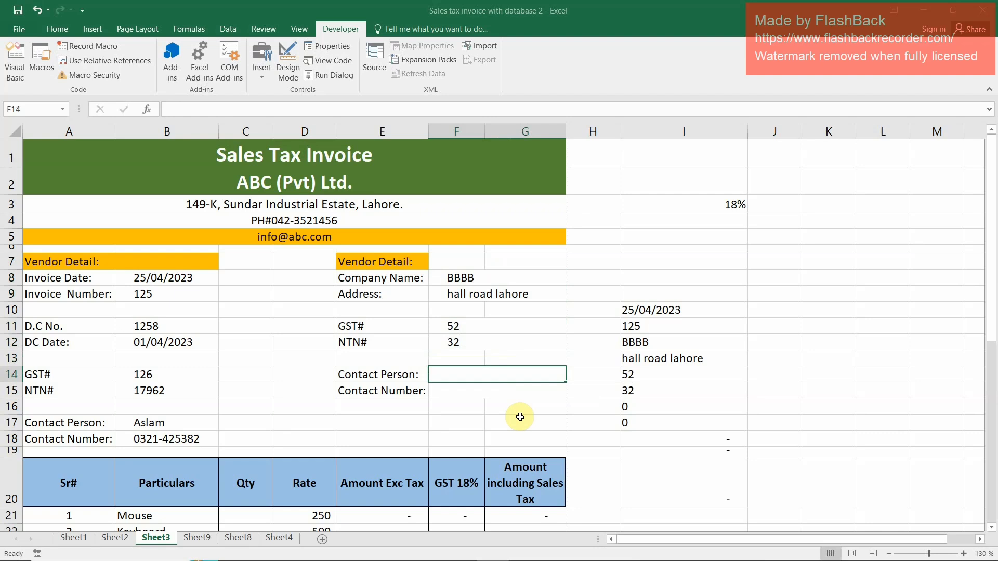
Fill in the vendor's contact person and contact number in F14 and F15
type("aslam")
key("Return")
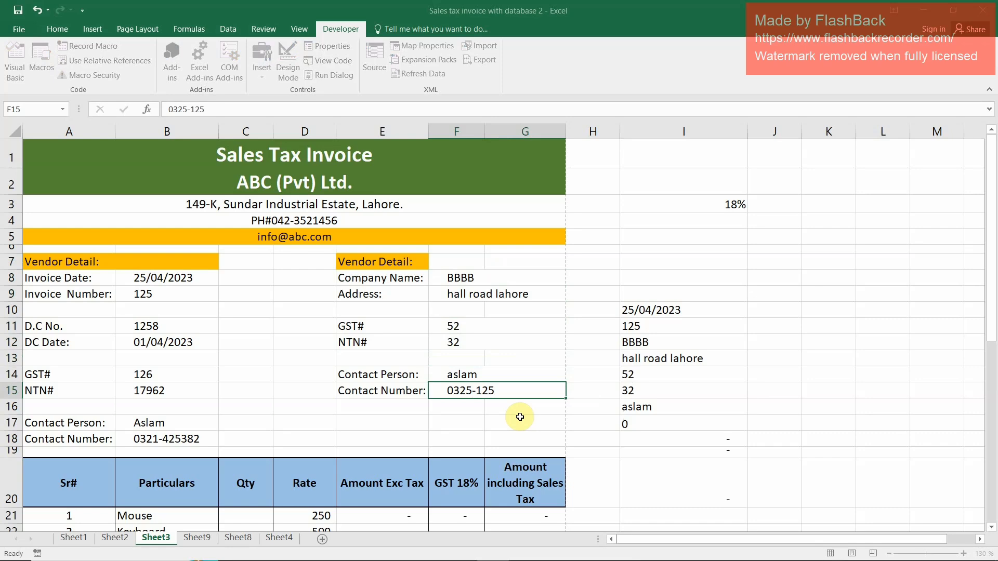
key("F2")
key("Return")
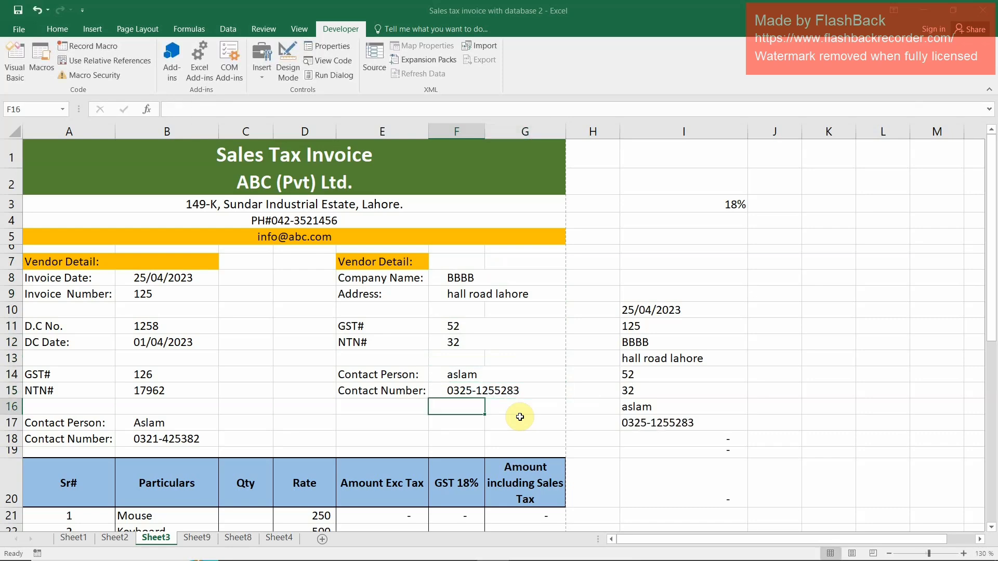
Enter the quantities 20 for Mouse, 30 for Keyboard, 1 for Laptop and 1 for PC in C21:C24
scroll(274, 424, "down", 2)
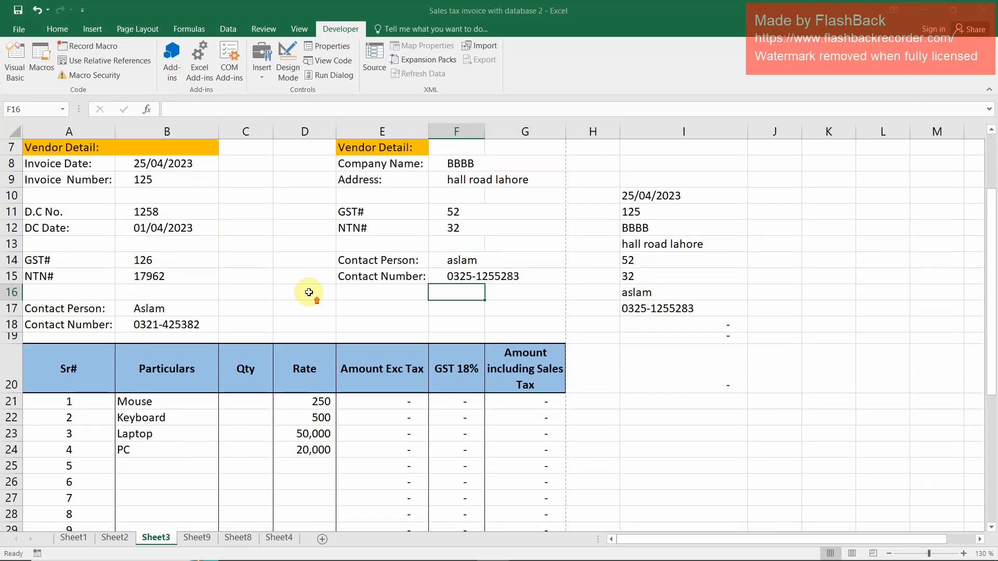
scroll(309, 292, "up", 2)
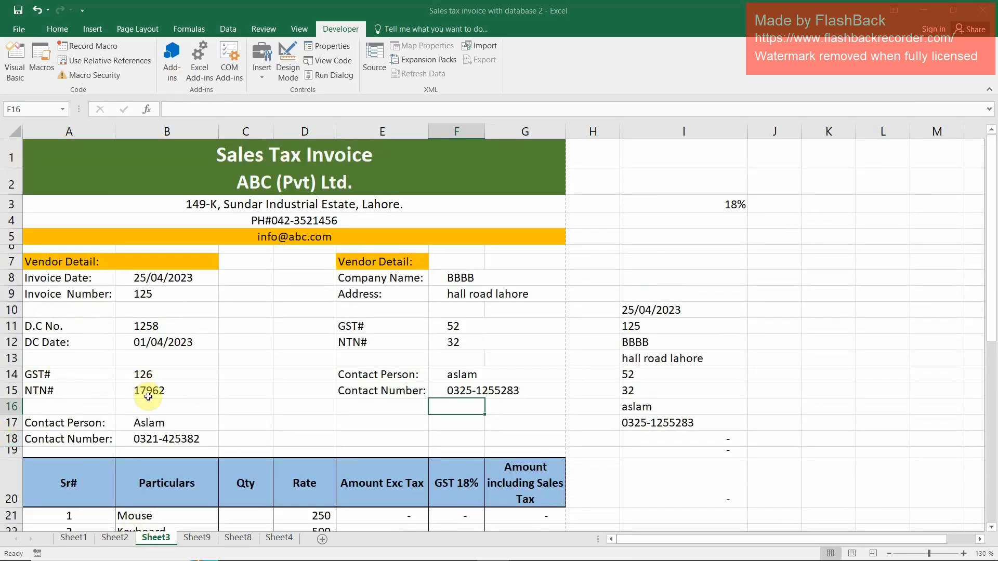
scroll(148, 421, "down", 2)
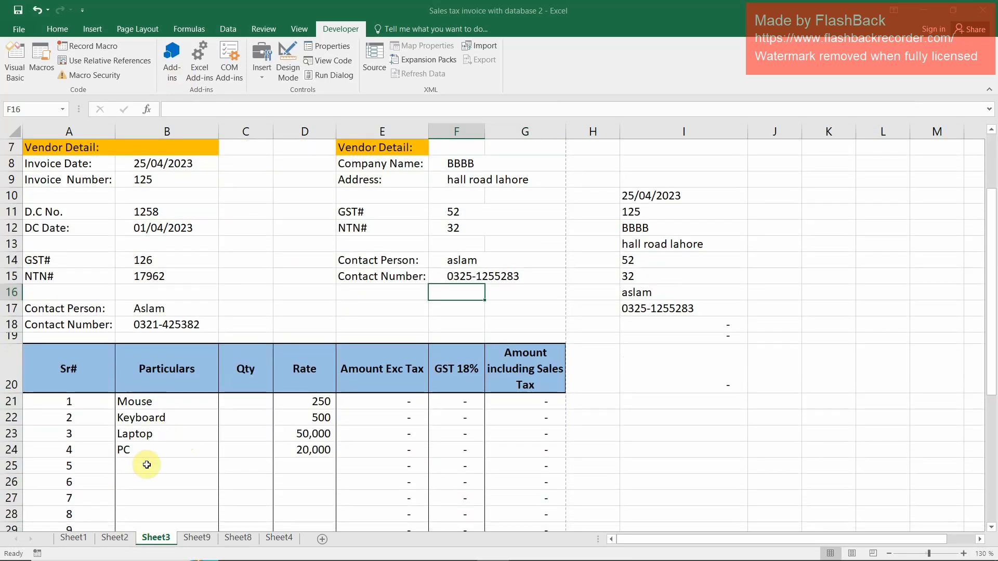
left_click(138, 400)
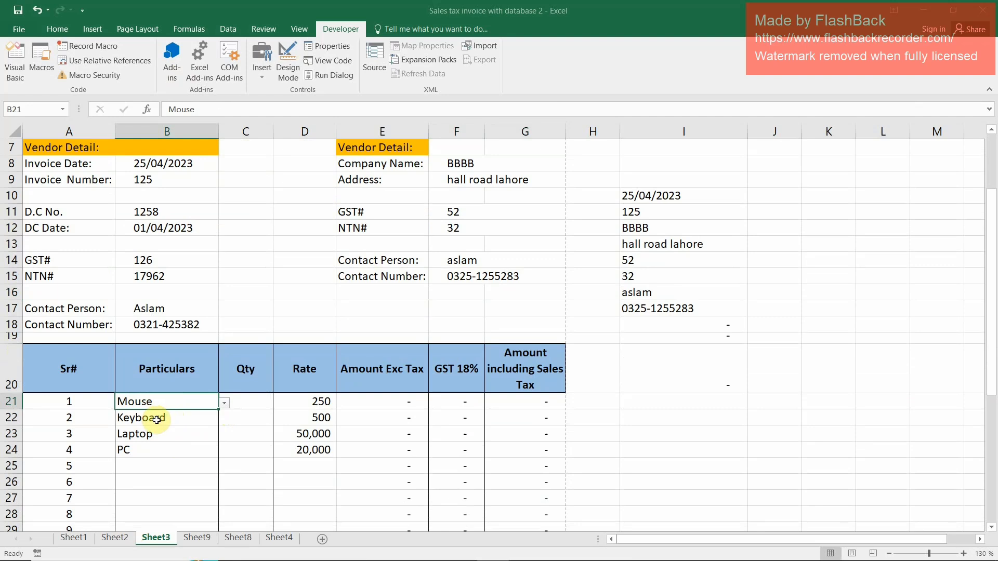
left_click(255, 404)
type("20")
key("Return")
type("30")
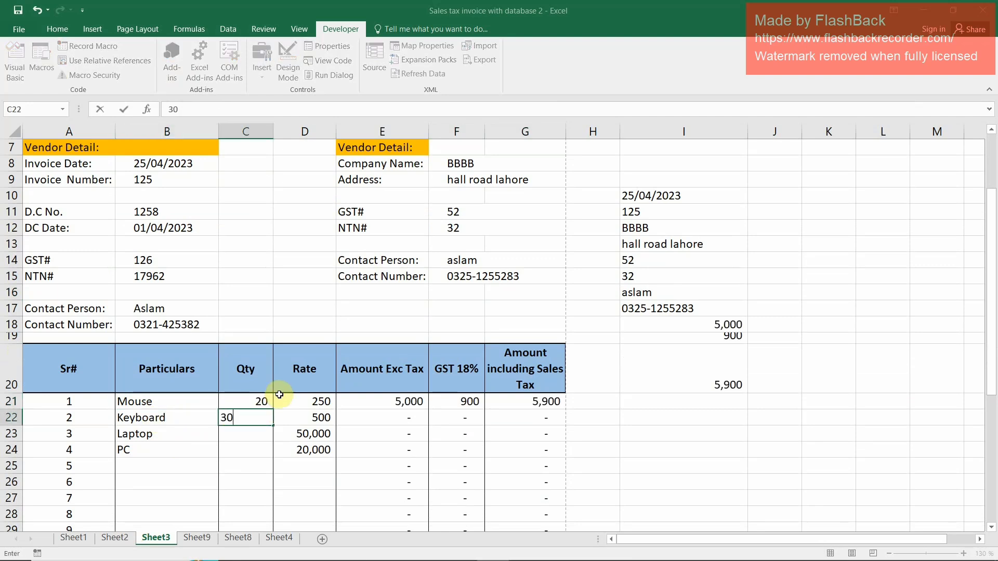
key("Return")
type("1")
key("Return")
type("1")
key("Return")
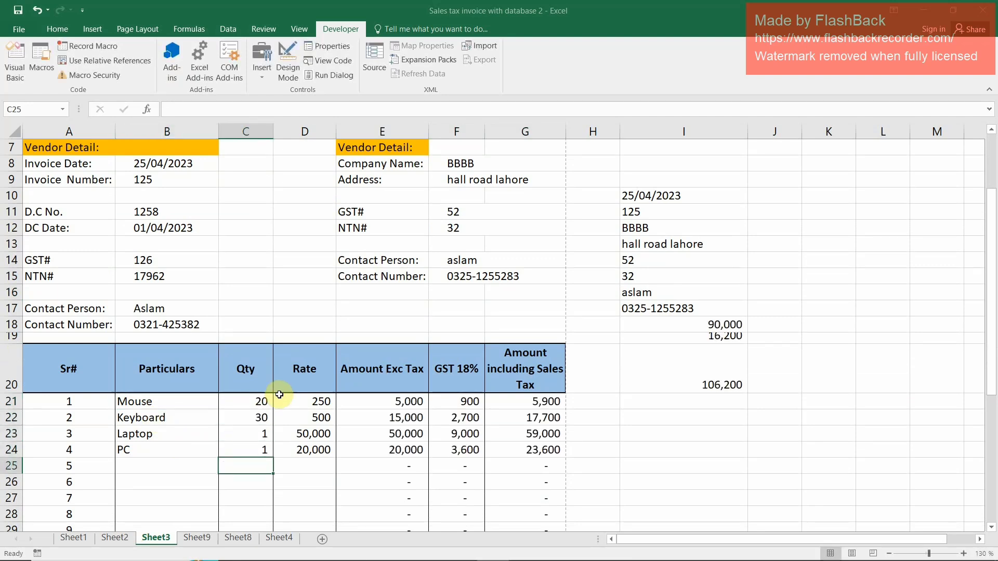
Run the recorded macro on the BBBB invoice and check the transferred record in row 2 of Sheet4
scroll(364, 400, "up", 2)
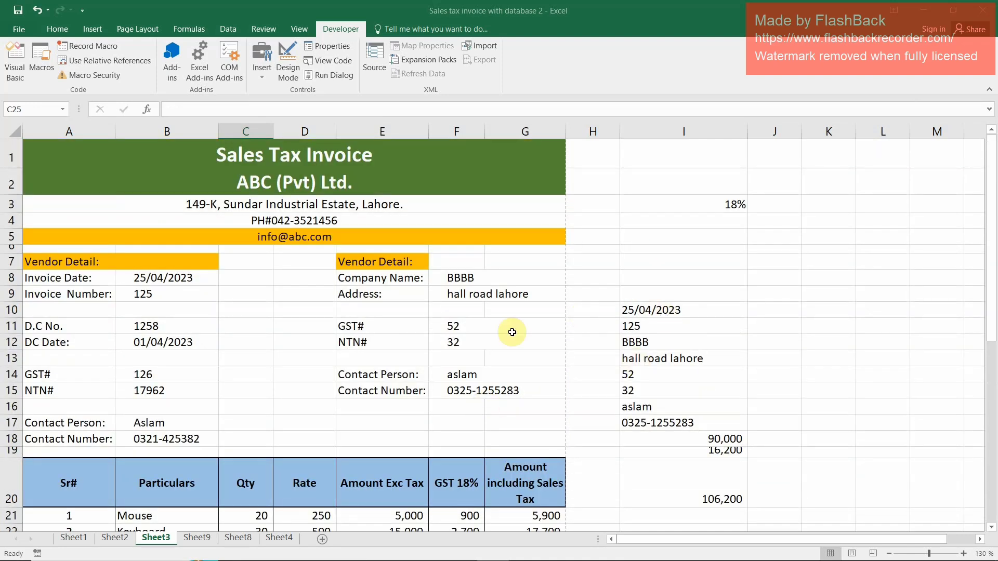
key("ctrl+q")
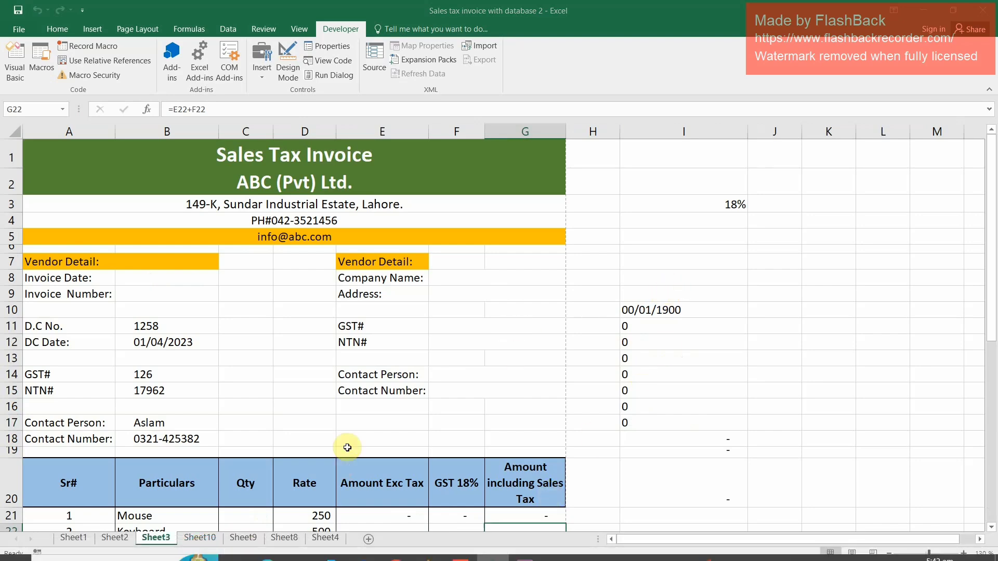
left_click(324, 538)
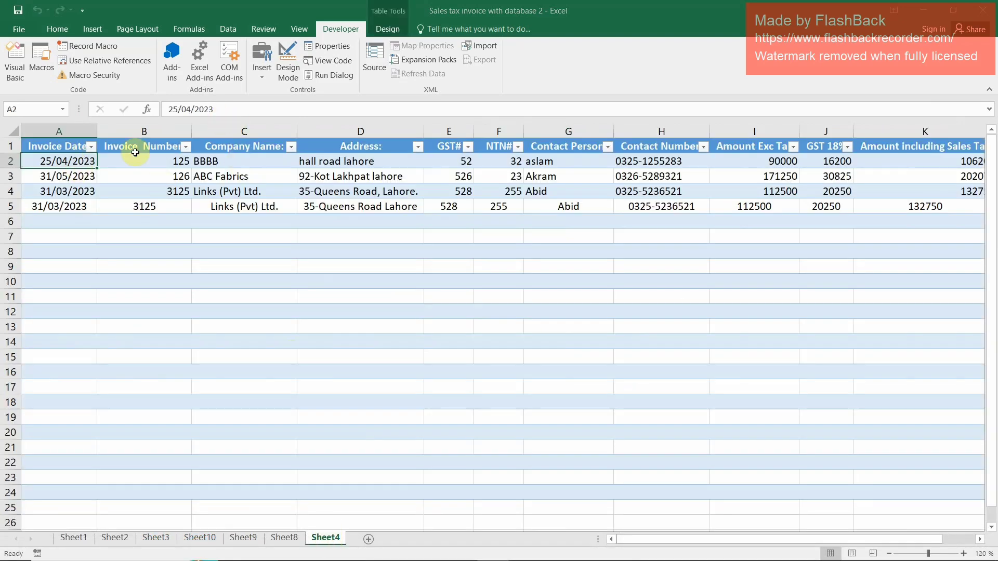
left_click(312, 149)
left_click(438, 162)
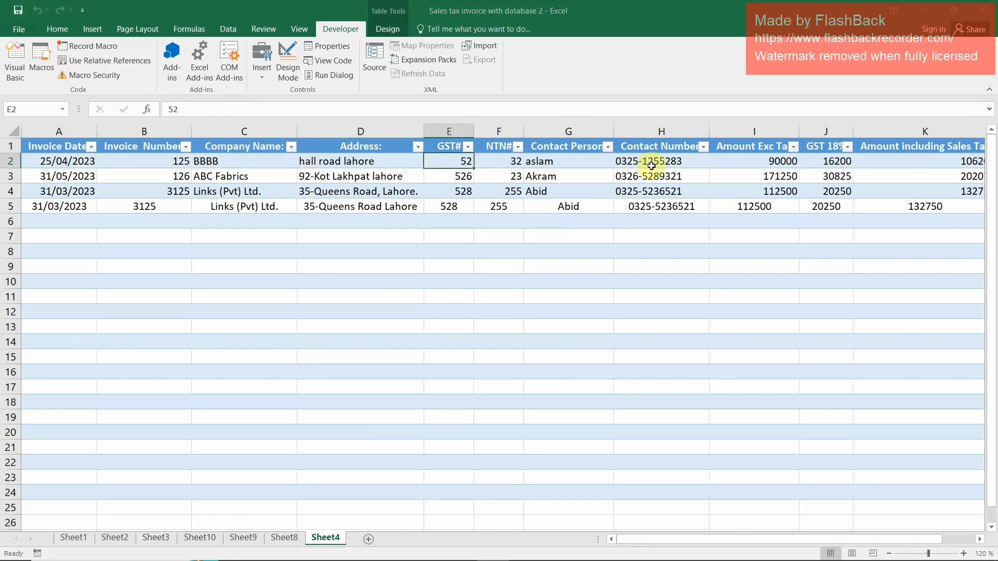
Draw a form-control button on Sheet3 in column I around rows 33 to 34 and assign Macro2 to it
left_click(214, 535)
left_click(242, 537)
left_click(157, 537)
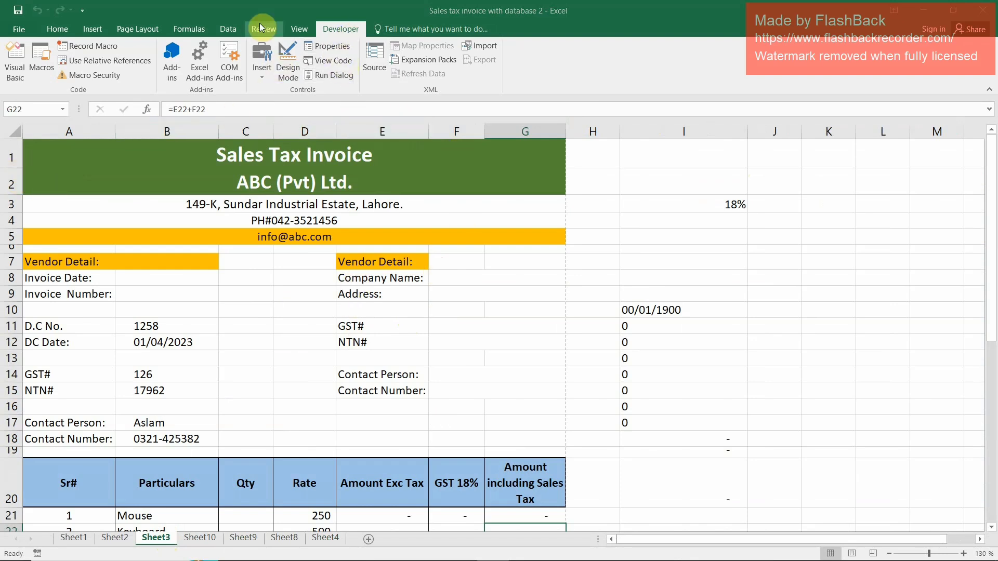
left_click(262, 78)
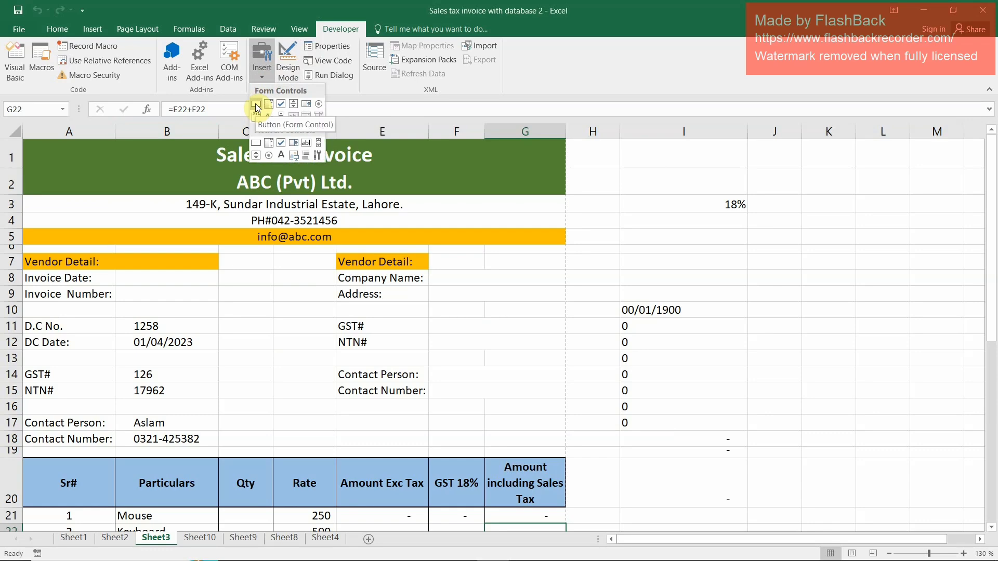
left_click(256, 105)
scroll(477, 350, "down", 6)
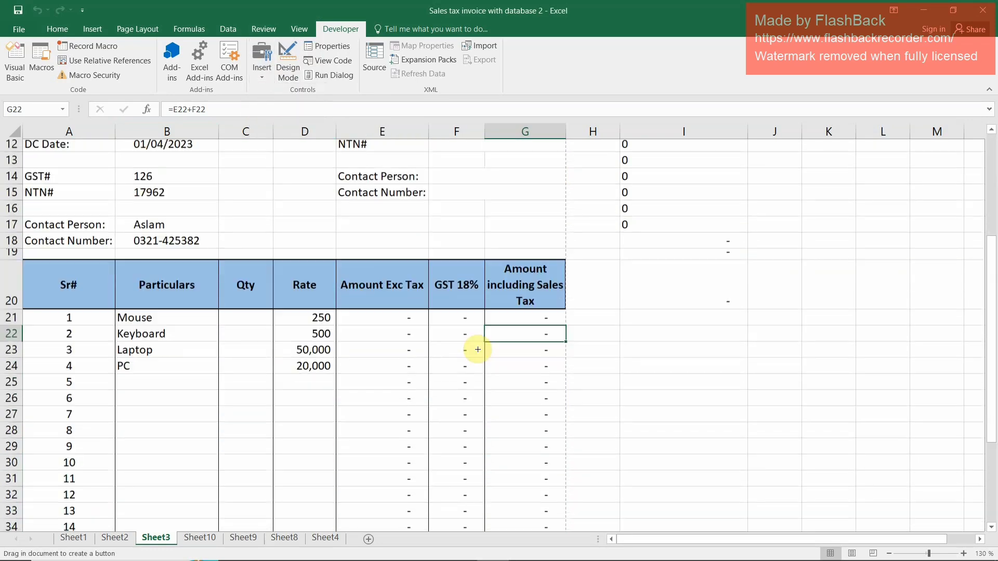
left_click_drag(627, 400, 712, 417)
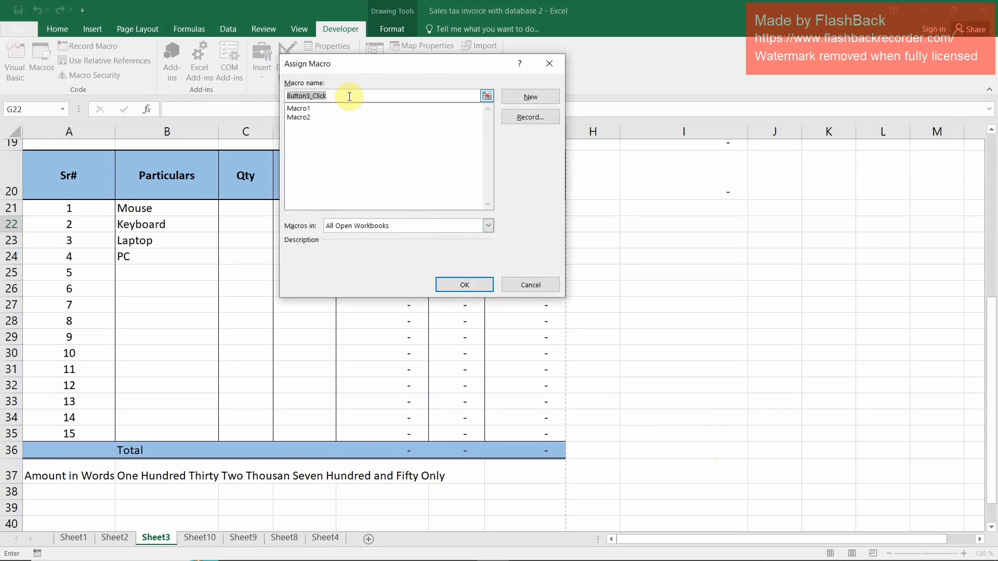
left_click(294, 118)
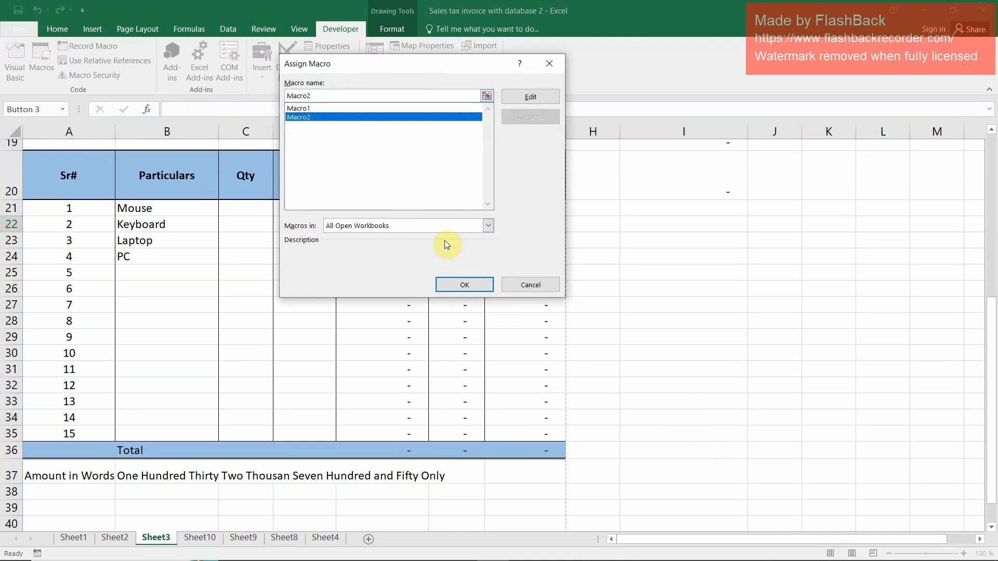
left_click(463, 284)
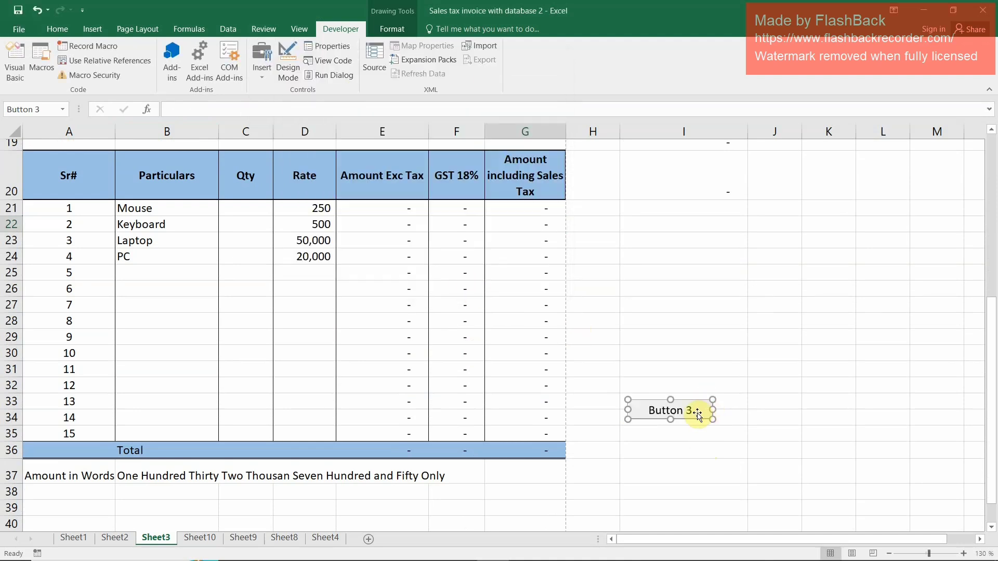
Change the new button's caption to Submit Data and deselect the button
left_click(679, 410)
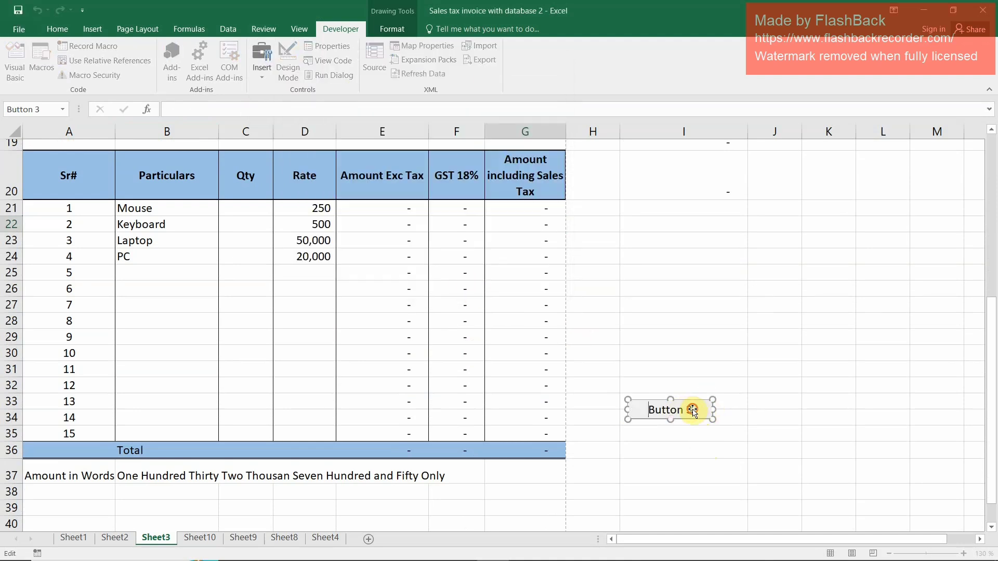
left_click_drag(693, 411, 628, 406)
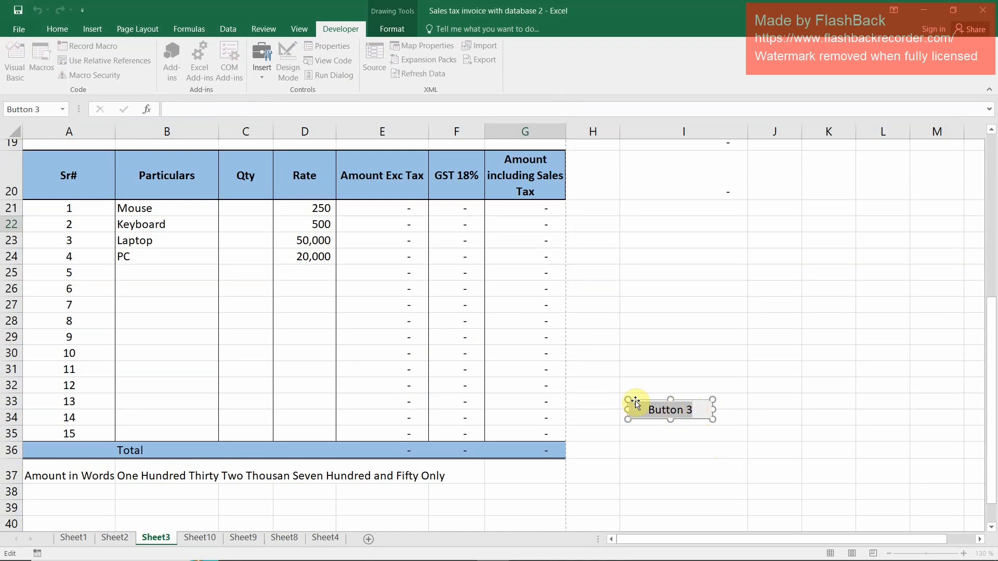
type("Submit")
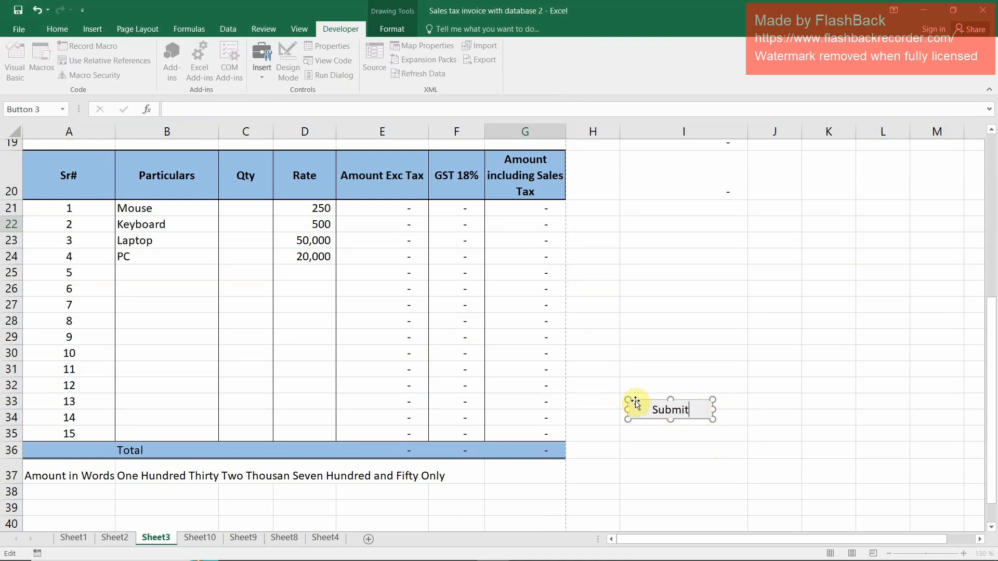
type(" Data")
left_click(682, 353)
Enter the invoice date 23-06-2023 in B8 and the invoice number 2352 in B9 of the Sheet3 invoice
scroll(644, 350, "up", 5)
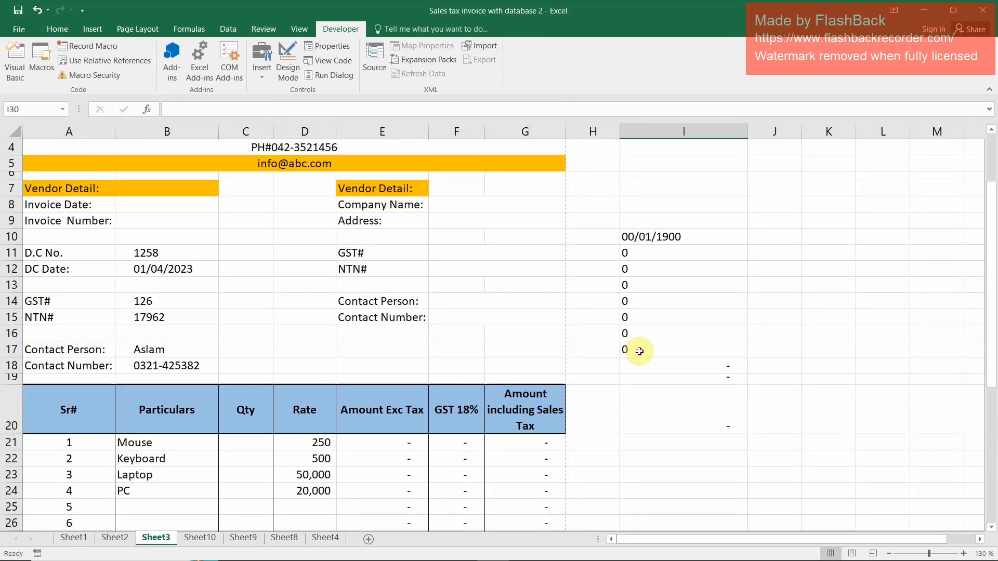
scroll(639, 351, "up", 1)
left_click(196, 275)
type("23-06-2023")
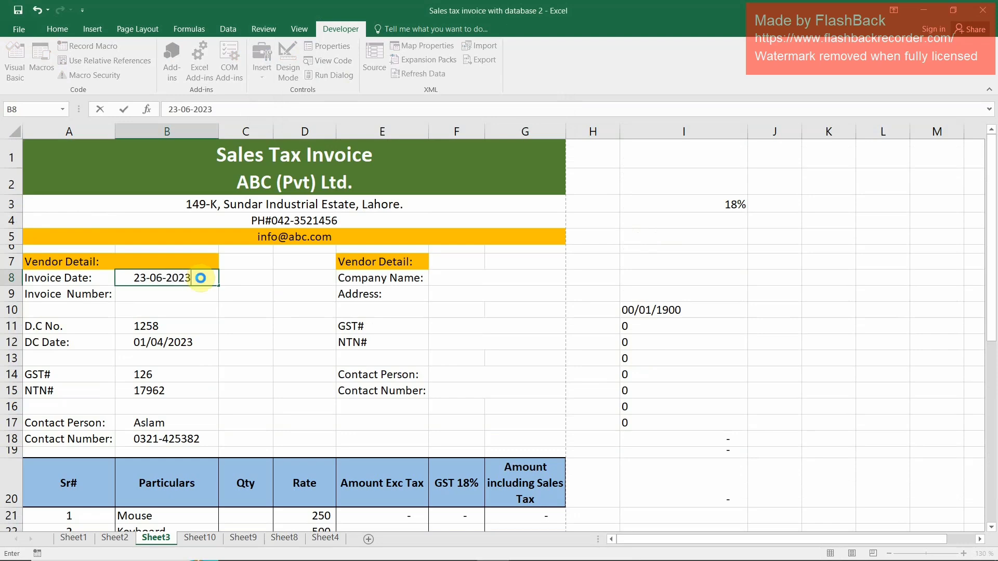
key("Return")
type("23")
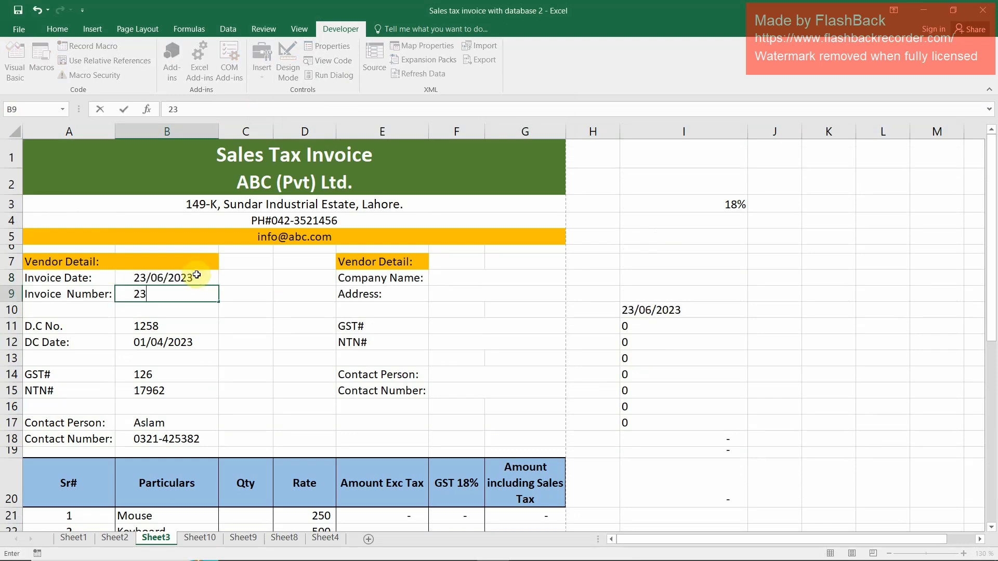
key("Return")
key("Return")
key("Return")
key("Return")
key("Return")
key("Return")
key("Return")
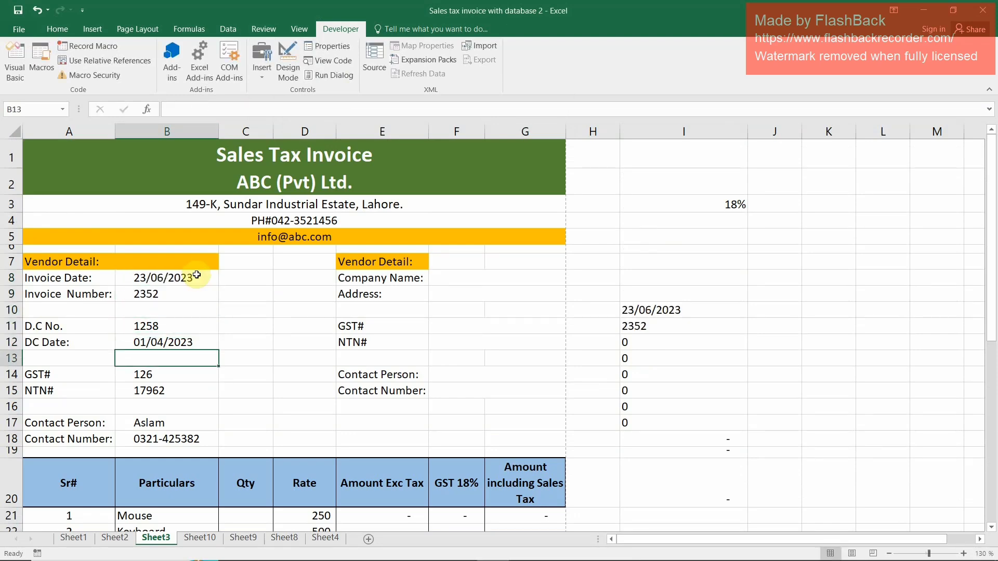
Enter YYYY as the company name in F8 and fill in the company's address in F9
key("Up")
key("Up")
key("Up")
key("Up")
key("Right")
key("Right")
key("Right")
key("Right")
key("Up")
key("Up")
key("Up")
key("Up")
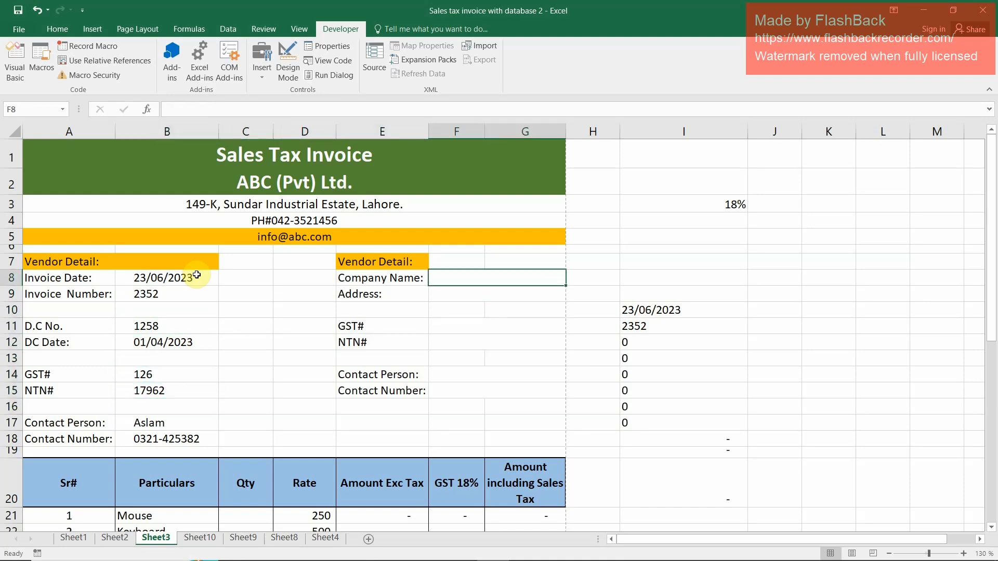
type("YYYY")
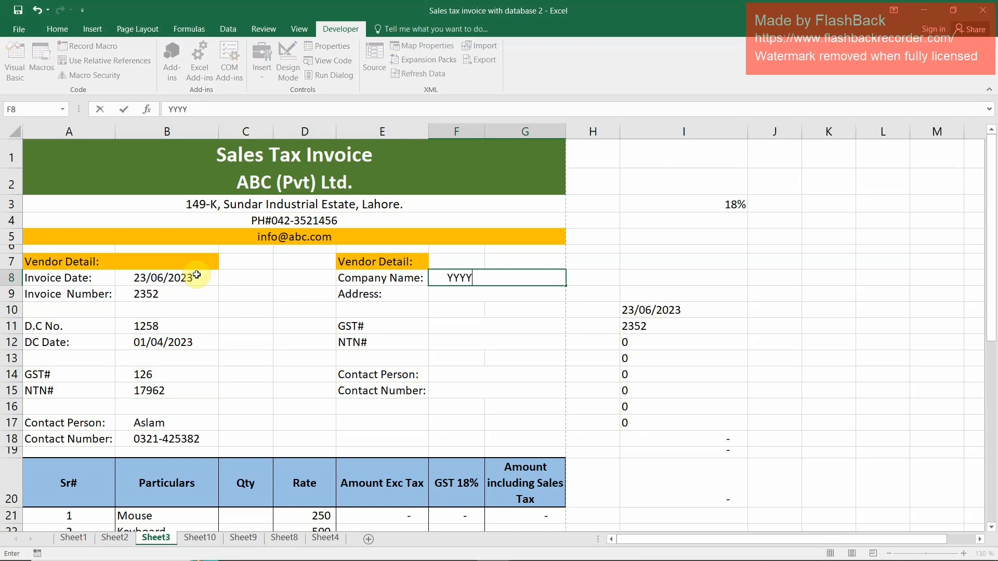
key("Return")
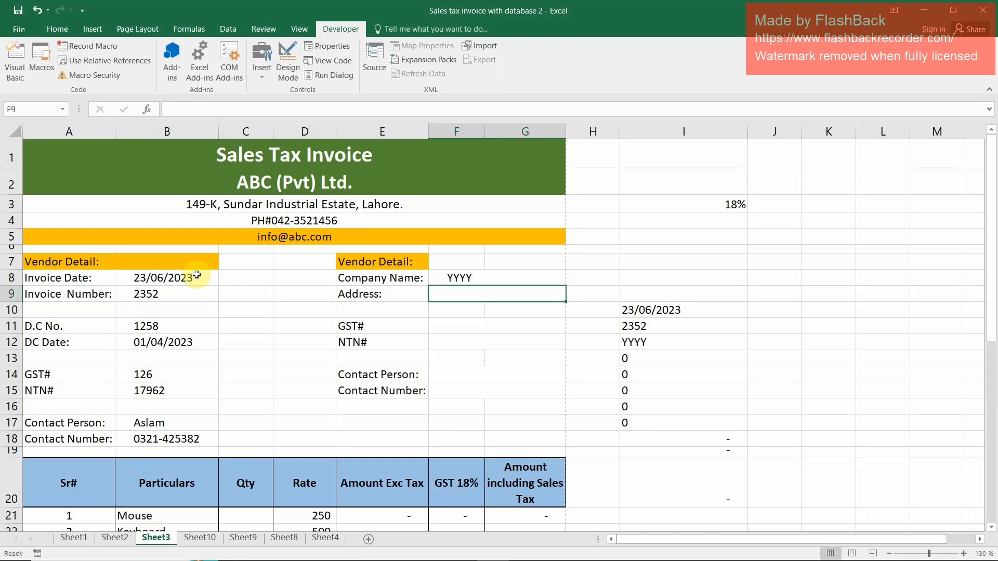
type("hali road chamber")
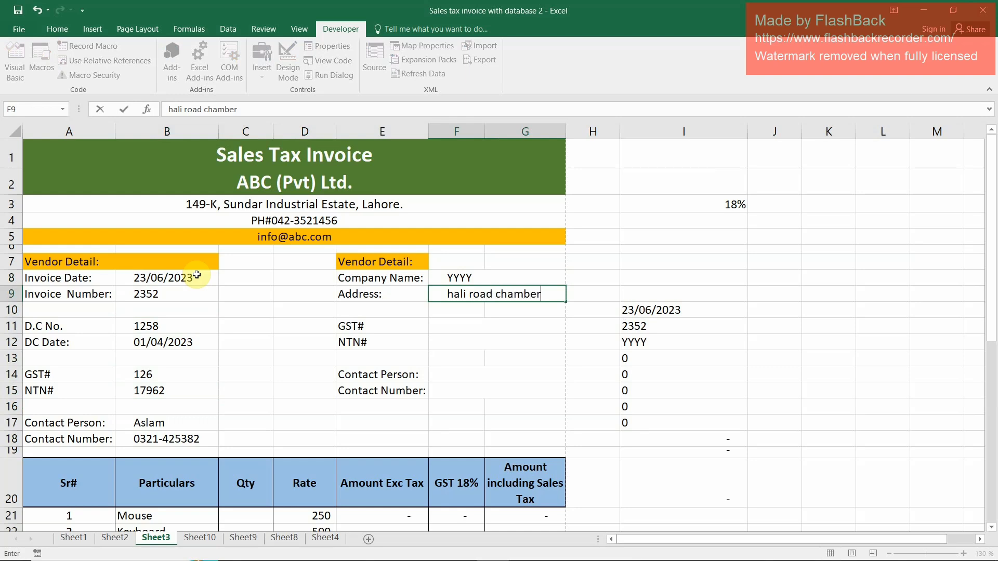
key("Return")
Fill in the company's GST number in F11 and its NTN number in F12
key("Return")
type("256")
key("Return")
type("12")
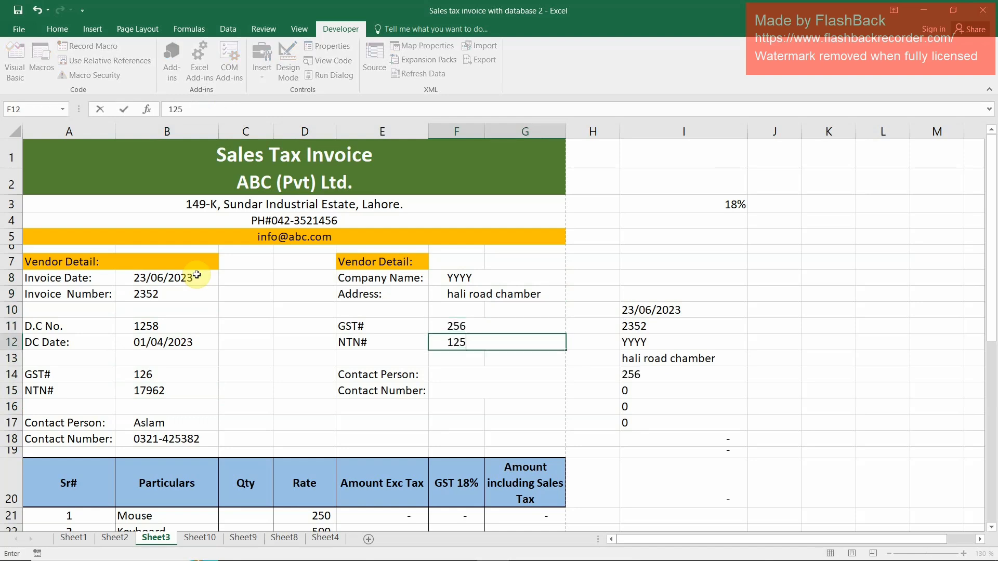
type("5")
key("Return")
key("Return")
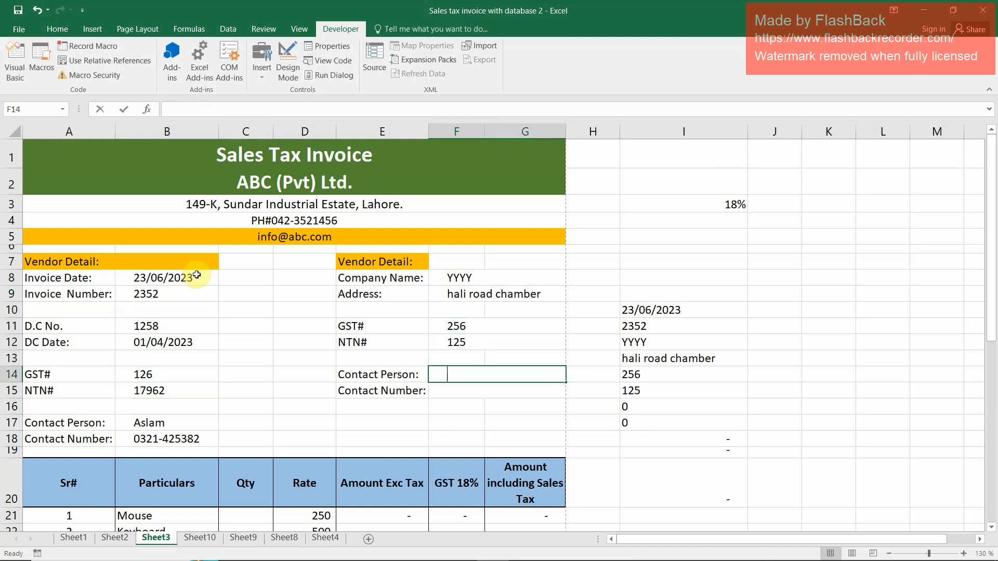
Fill in the contact person's name in F14 and their contact number in F15
type("Kamran")
key("Return")
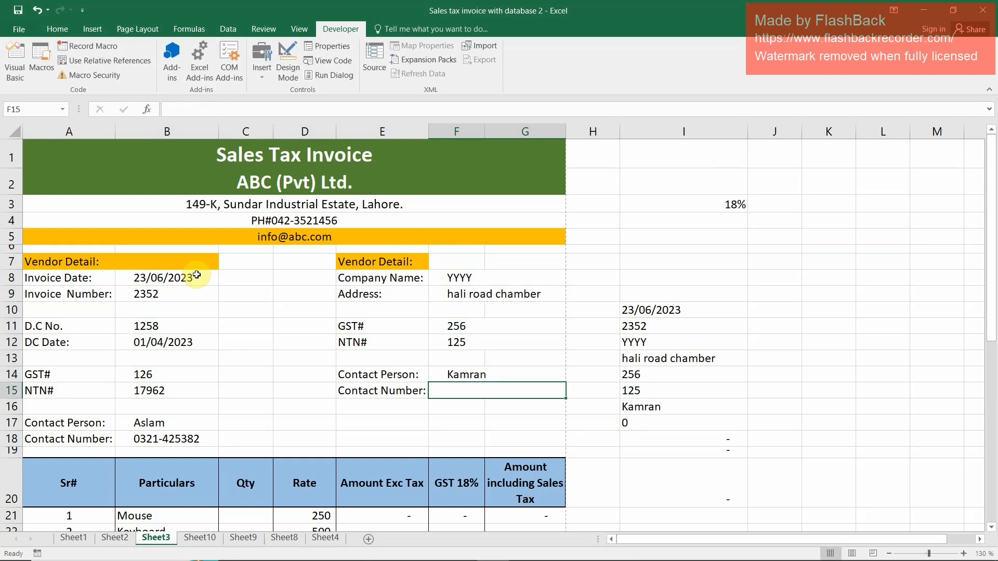
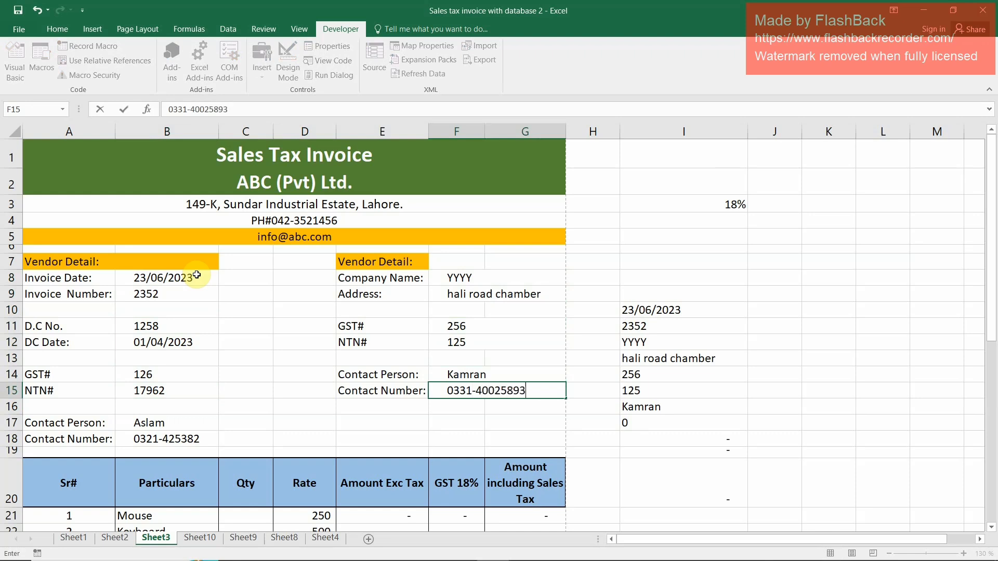
key("Return")
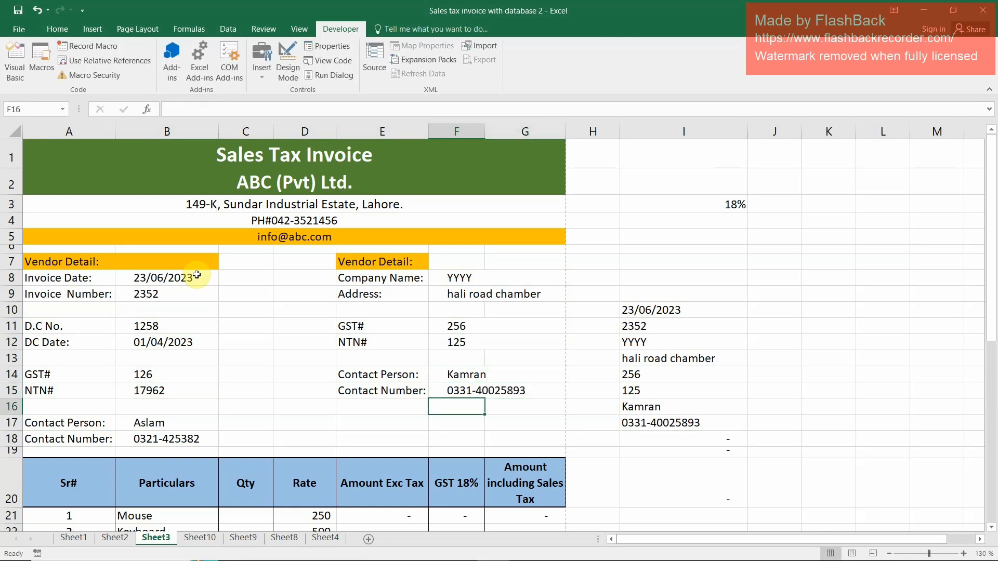
Enter the quantities 1 for Mouse, 2 for Keyboard, 2 for Laptop and 1 for PC in C21:C24
key("Down")
key("Down")
key("Down")
key("Down")
key("Down")
key("Left")
key("Left")
key("Left")
key("Left")
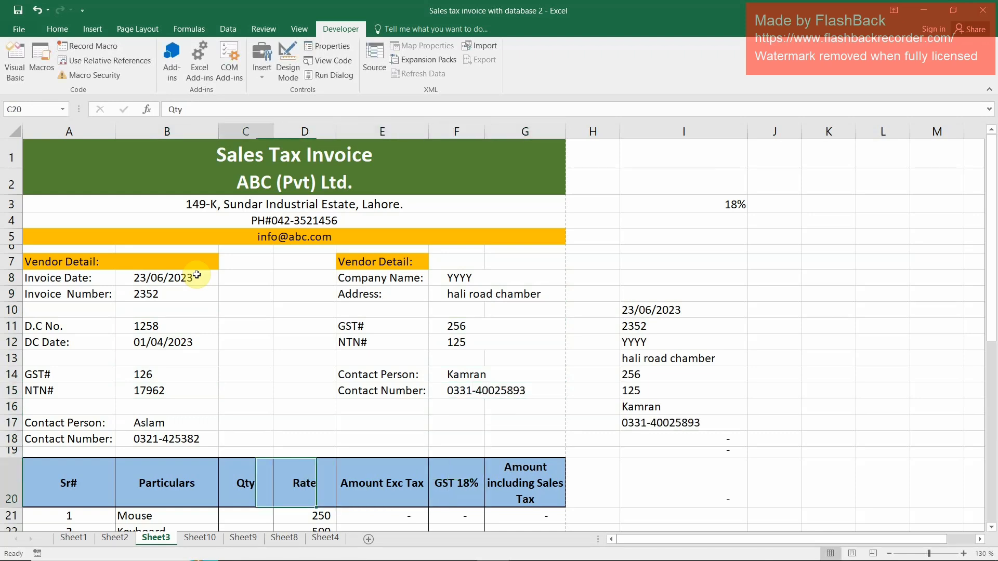
key("Down")
key("Down")
key("Up")
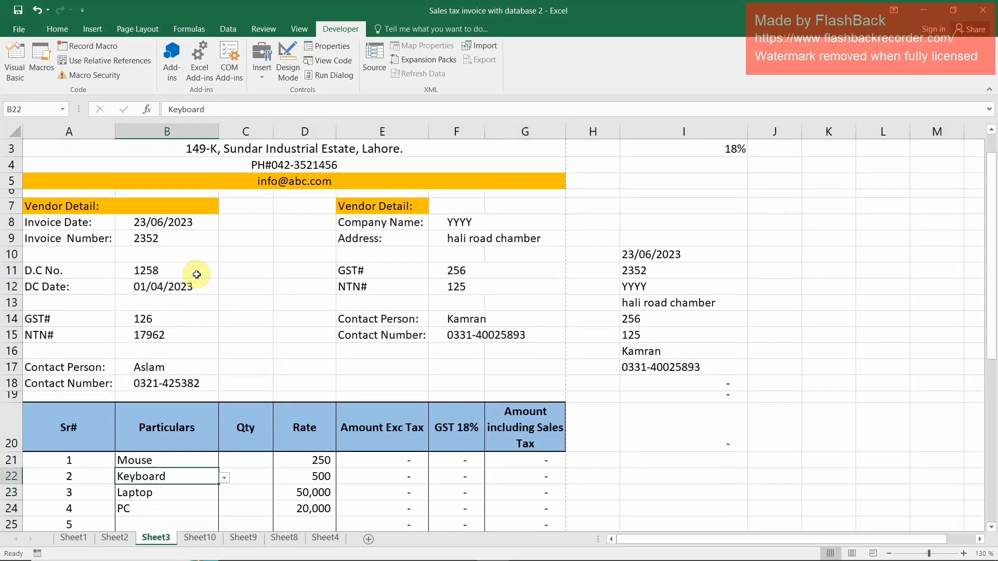
key("Left")
key("Right")
key("Right")
key("Up")
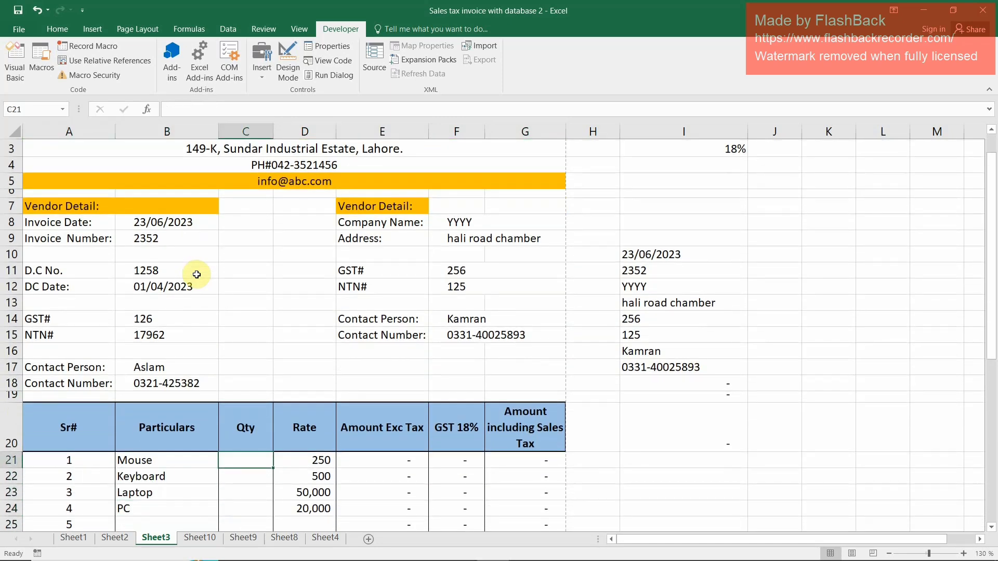
type("1")
key("Return")
type("2")
key("Return")
type("2")
key("Return")
type("1")
key("Return")
key("Up")
Review the completed YYYY invoice from its header details down to the totals and the amount in words
scroll(579, 470, "down", 7)
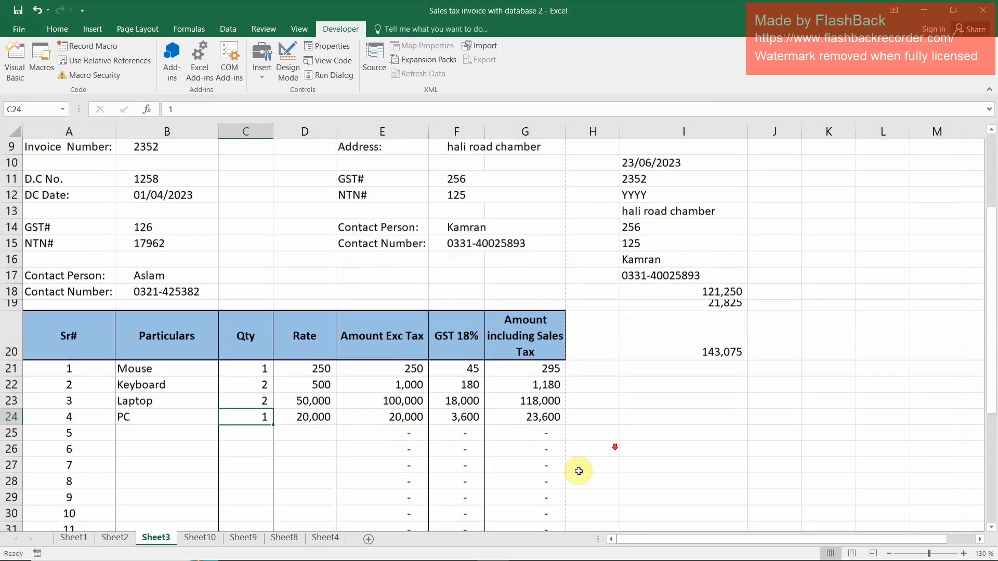
left_click(57, 349)
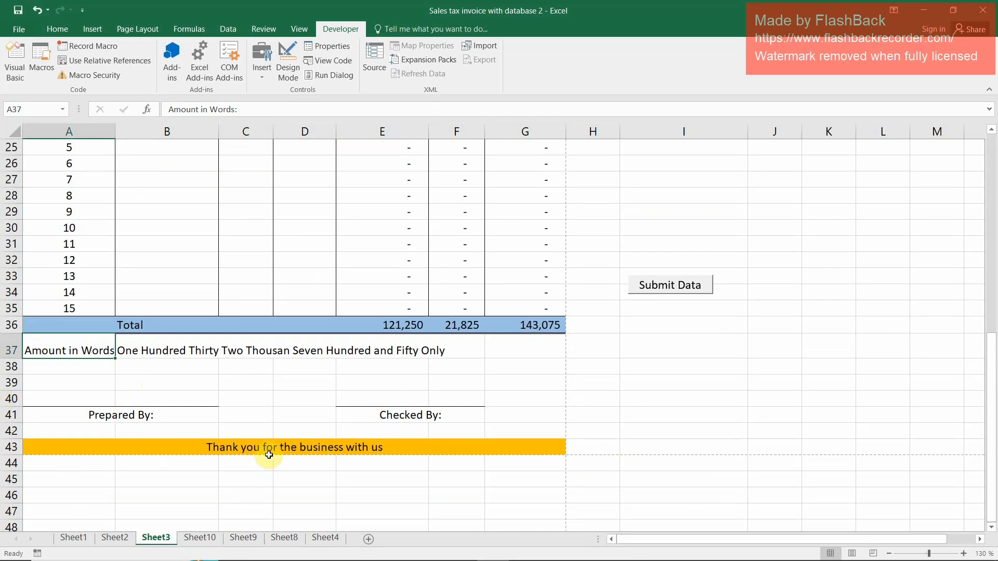
scroll(300, 289, "up", 1)
scroll(301, 289, "up", 3)
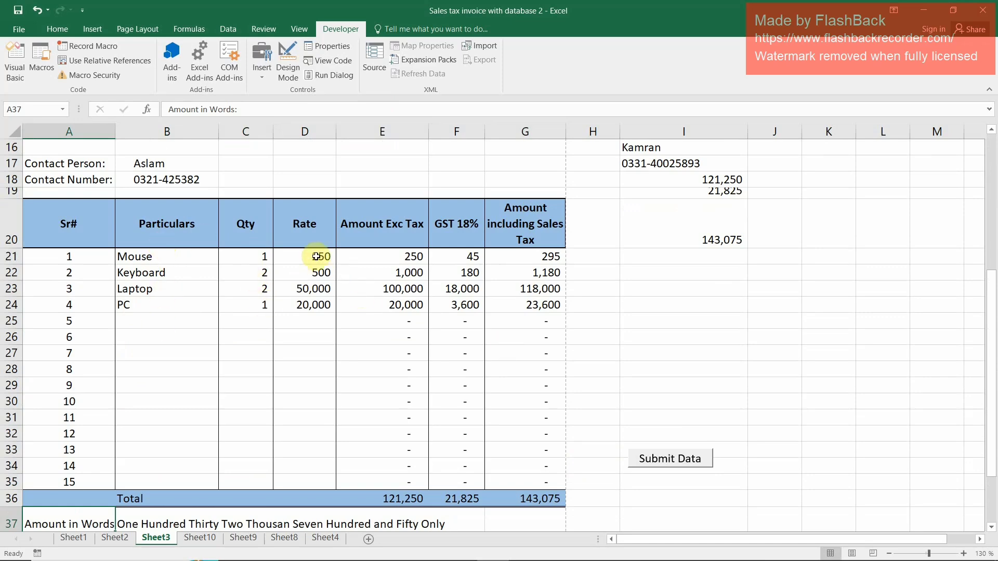
scroll(552, 283, "up", 3)
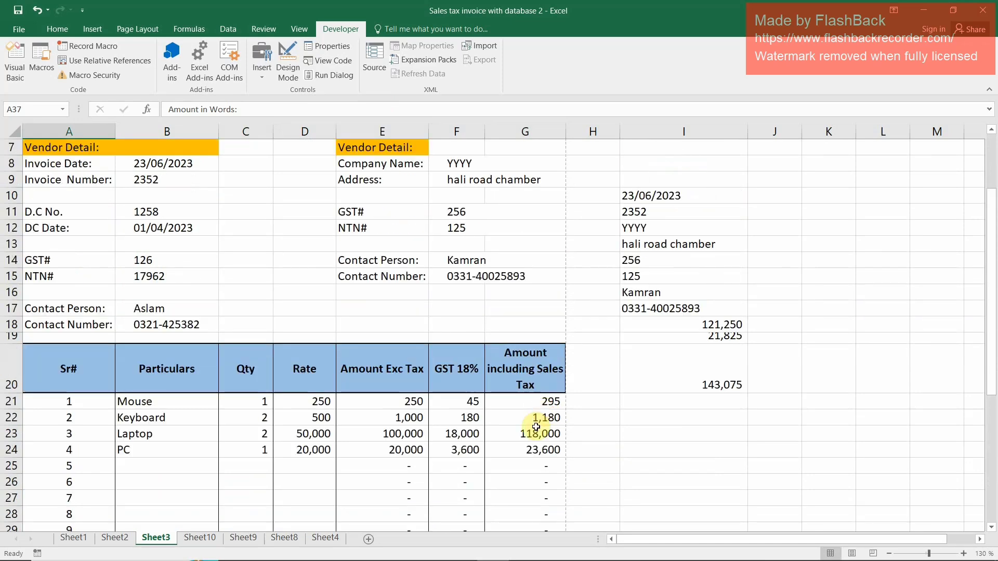
scroll(176, 477, "up", 2)
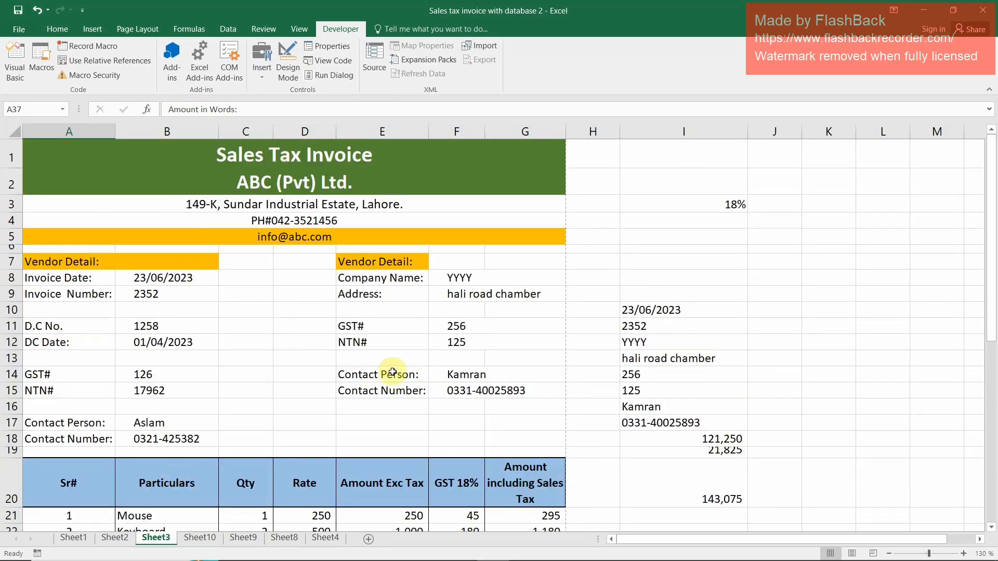
scroll(598, 333, "down", 1)
scroll(693, 403, "down", 5)
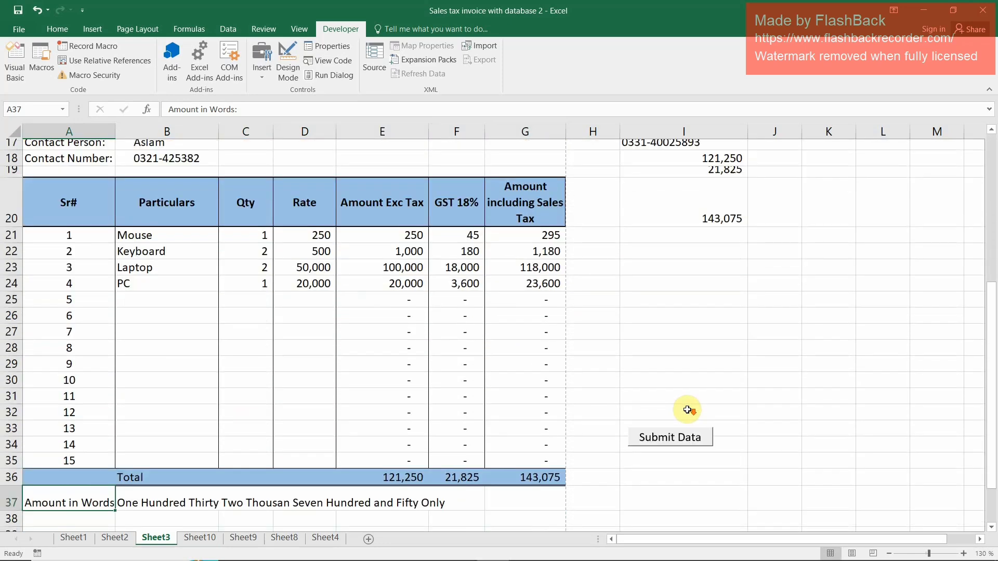
Submit the YYYY invoice with the Submit Data button and check that its date and company fields on Sheet3 are cleared
left_click(673, 412)
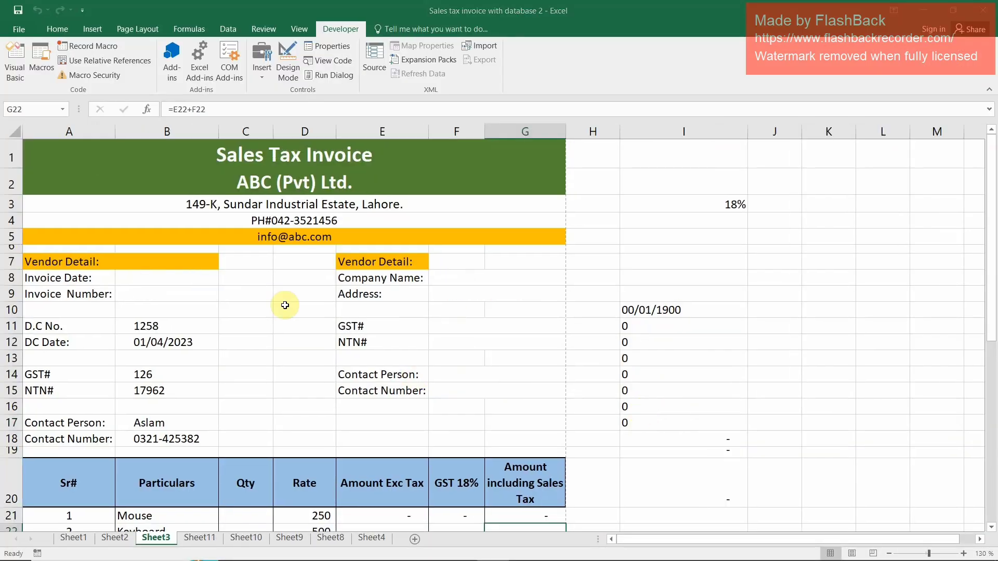
left_click(126, 279)
left_click(456, 277)
left_click(459, 294)
left_click(461, 326)
left_click(455, 406)
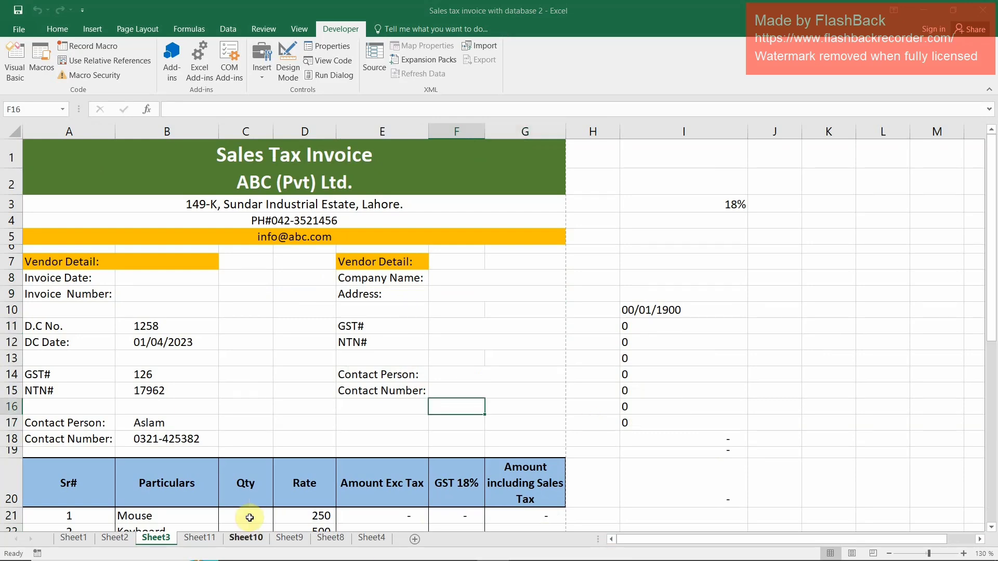
Check the transferred YYYY record in row 2 of Sheet4, including its company name and amount including sales tax
left_click(371, 538)
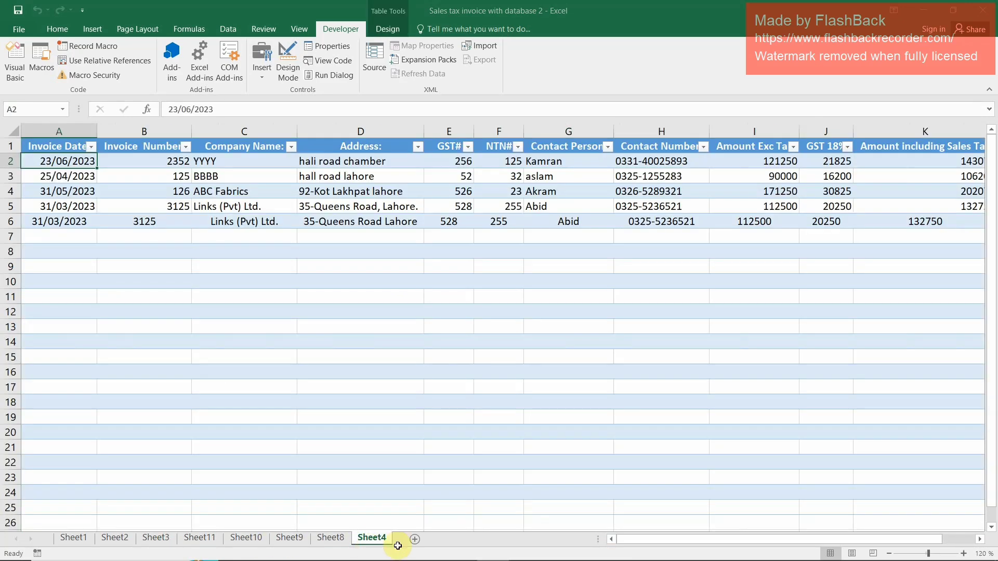
left_click(206, 161)
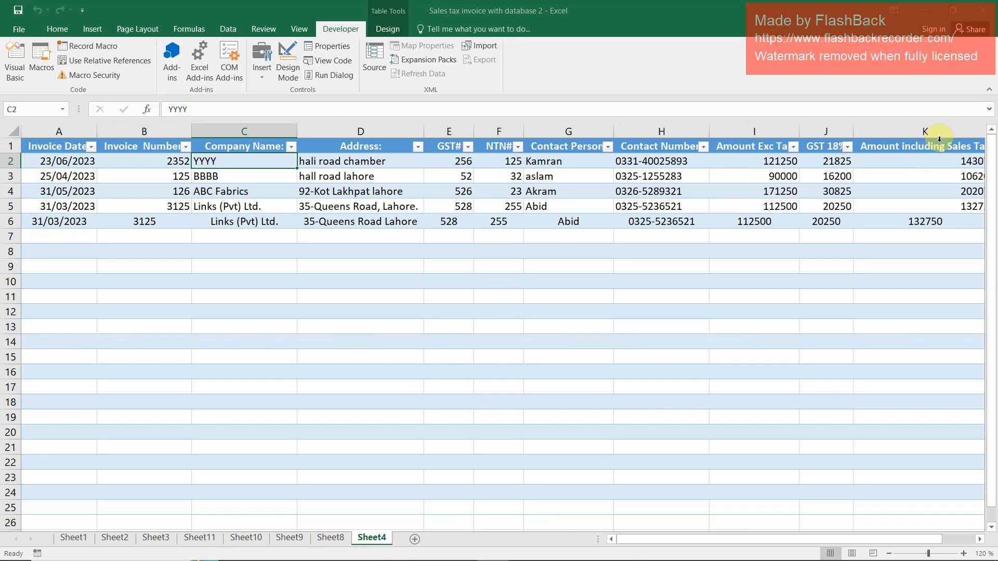
left_click(946, 160)
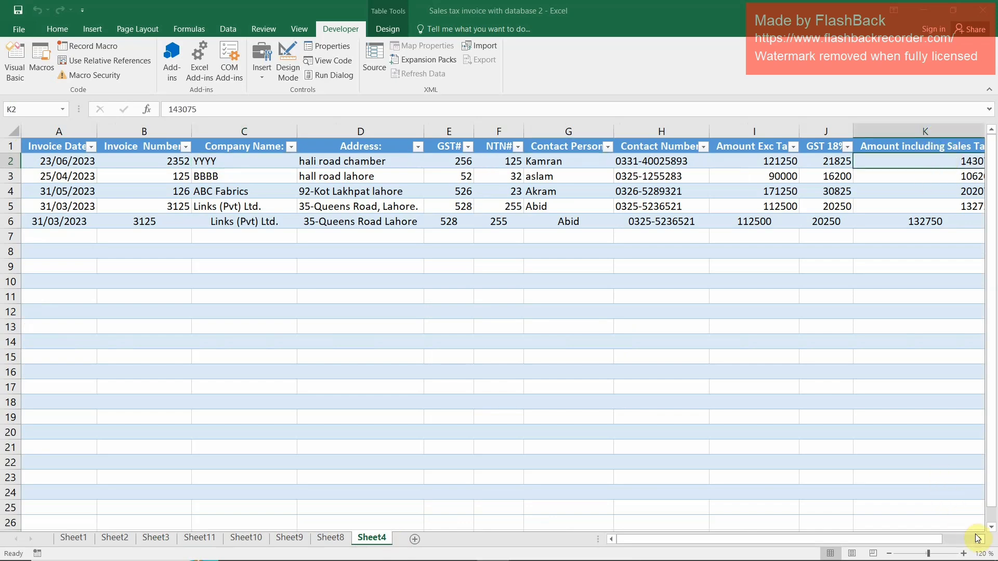
left_click(978, 539)
left_click(977, 538)
left_click_drag(936, 540, 696, 530)
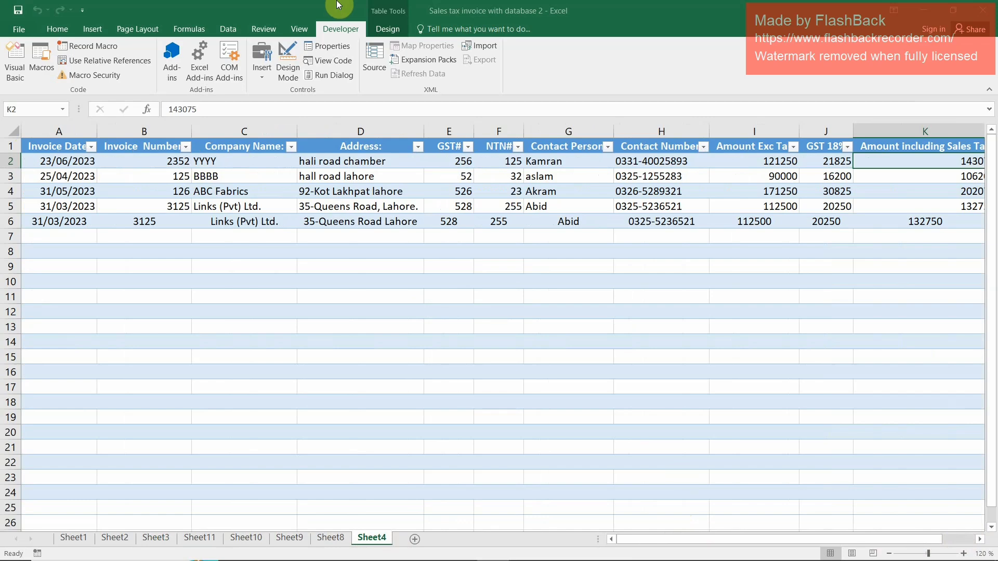
Look through the macro-created Sheet10, Sheet11 and Sheet9, and return to the Sheet3 invoice
left_click(247, 539)
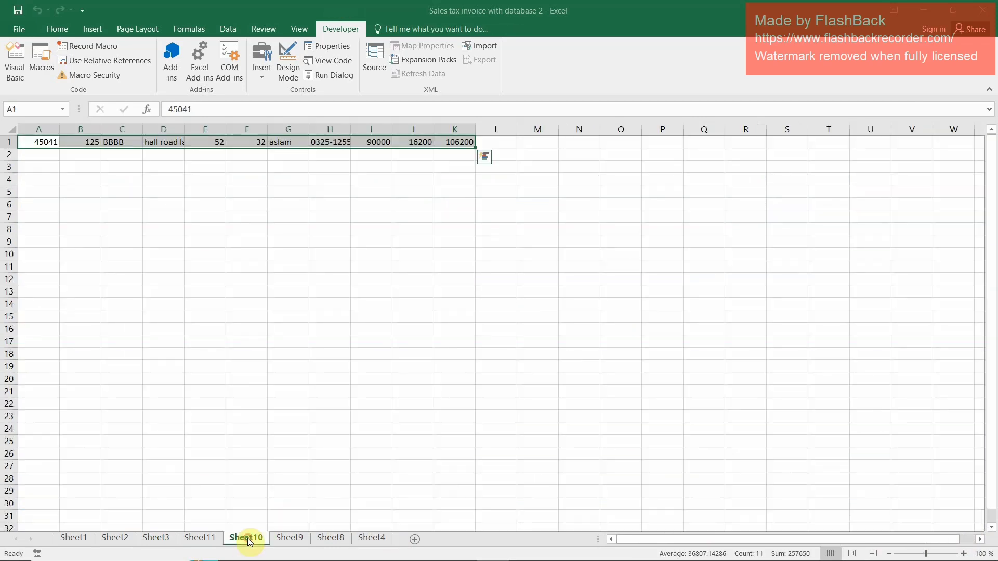
left_click(199, 539)
left_click(290, 538)
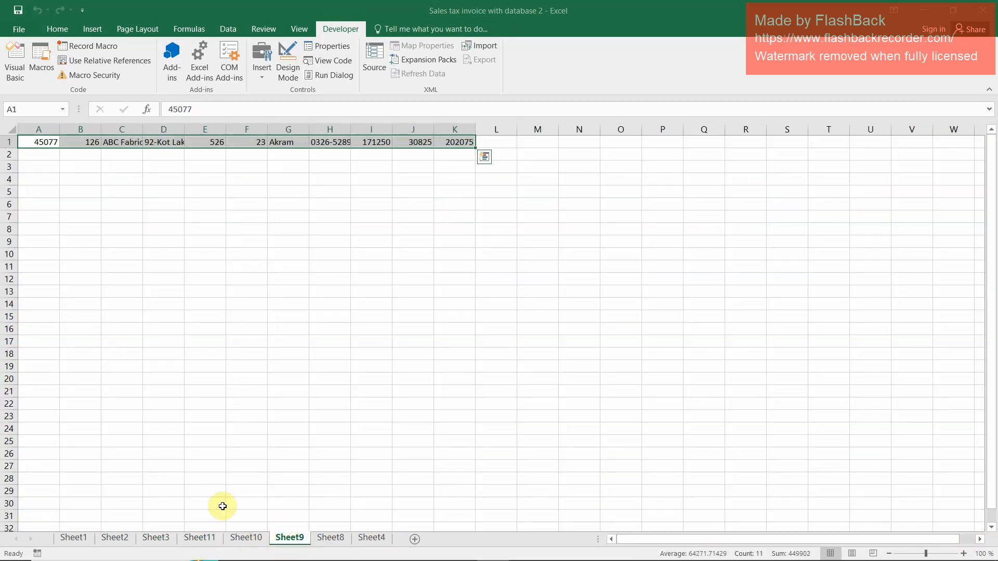
left_click(158, 539)
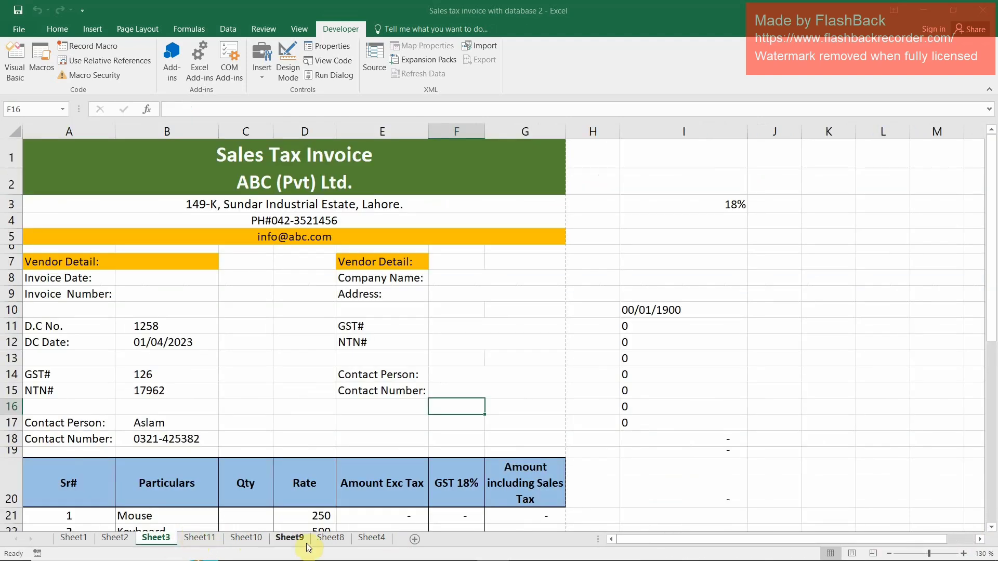
View the print preview of the Sheet3 invoice and return to the worksheet without printing
left_click(15, 32)
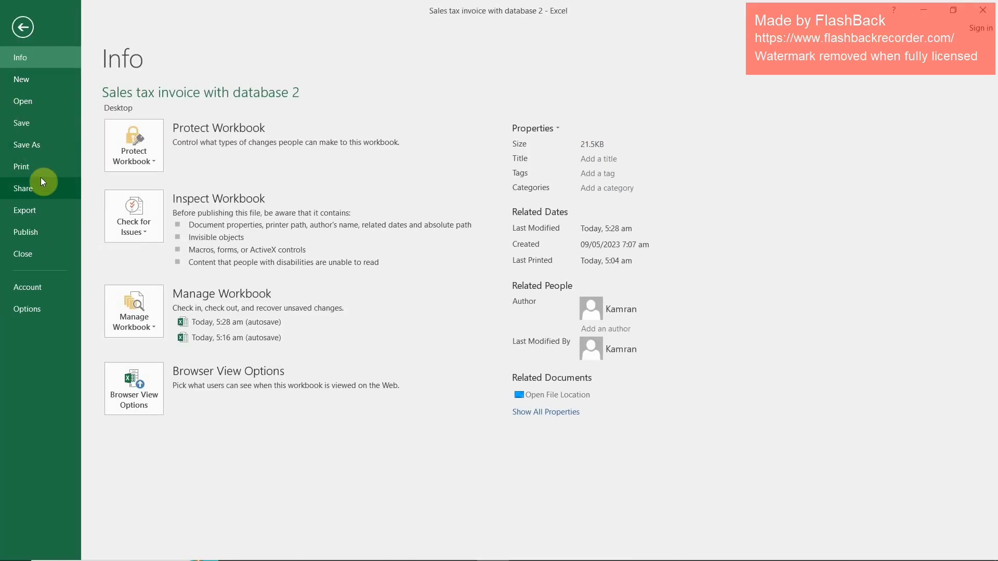
left_click(31, 164)
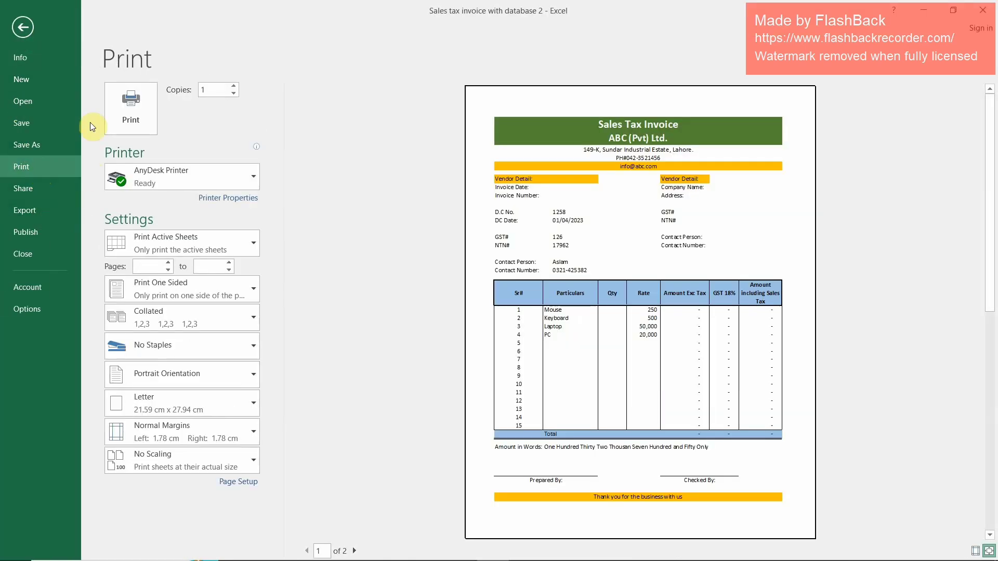
key("Escape")
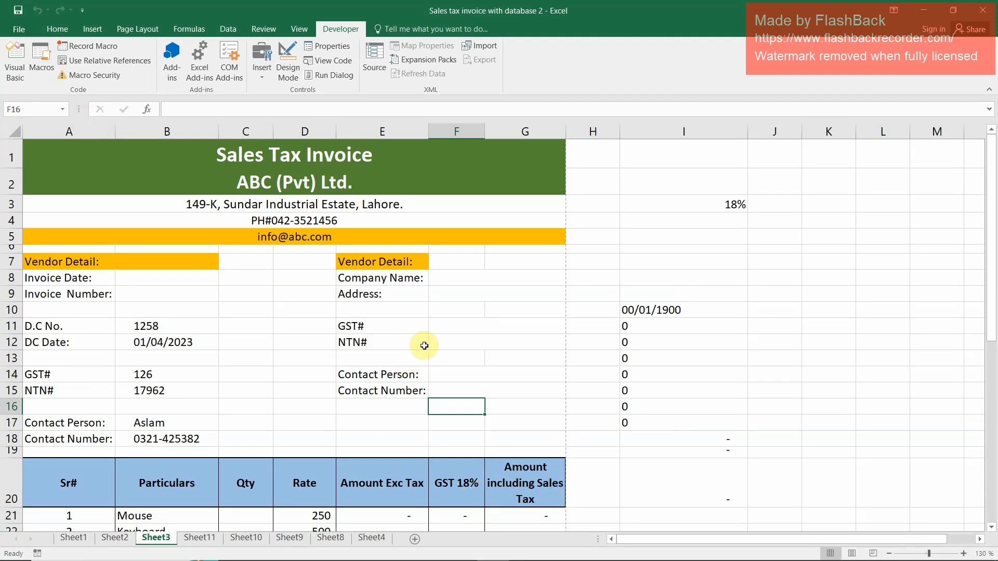